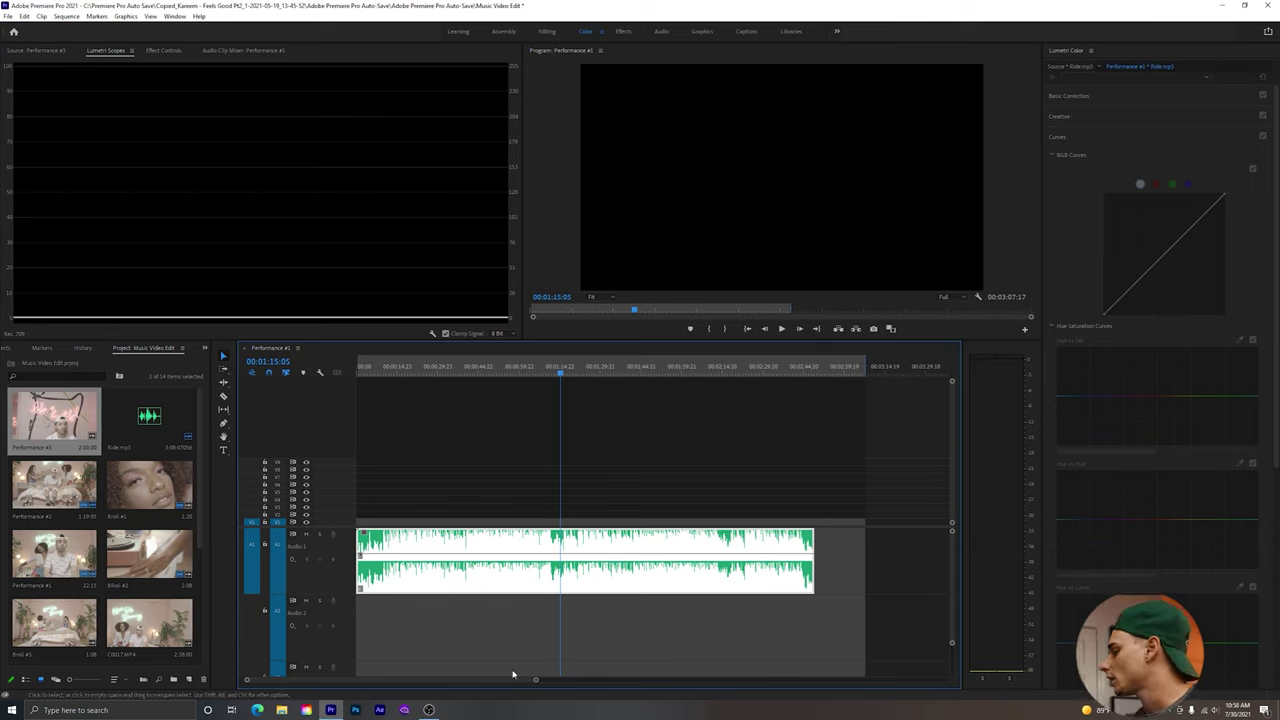
{"action": "scroll", "coordinate": [537, 680], "scroll_direction": "up", "scroll_amount": 3}
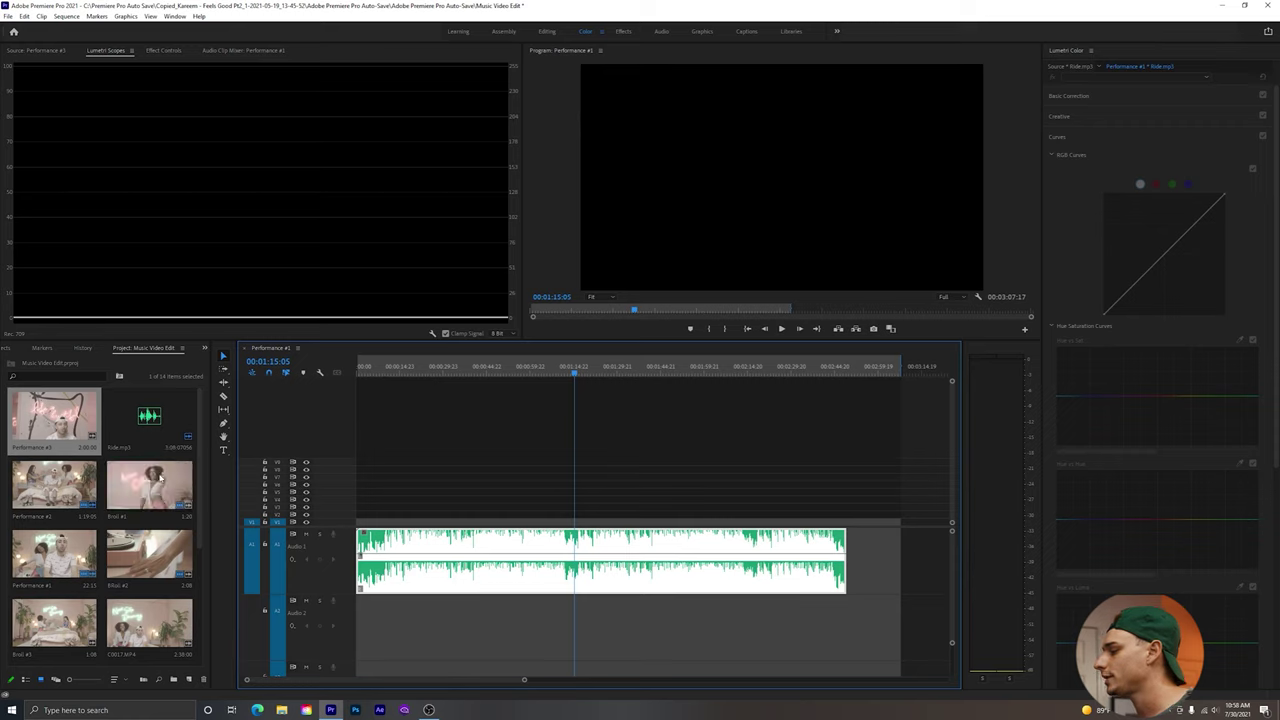
{"action": "scroll", "coordinate": [149, 600], "scroll_direction": "down", "scroll_amount": 1}
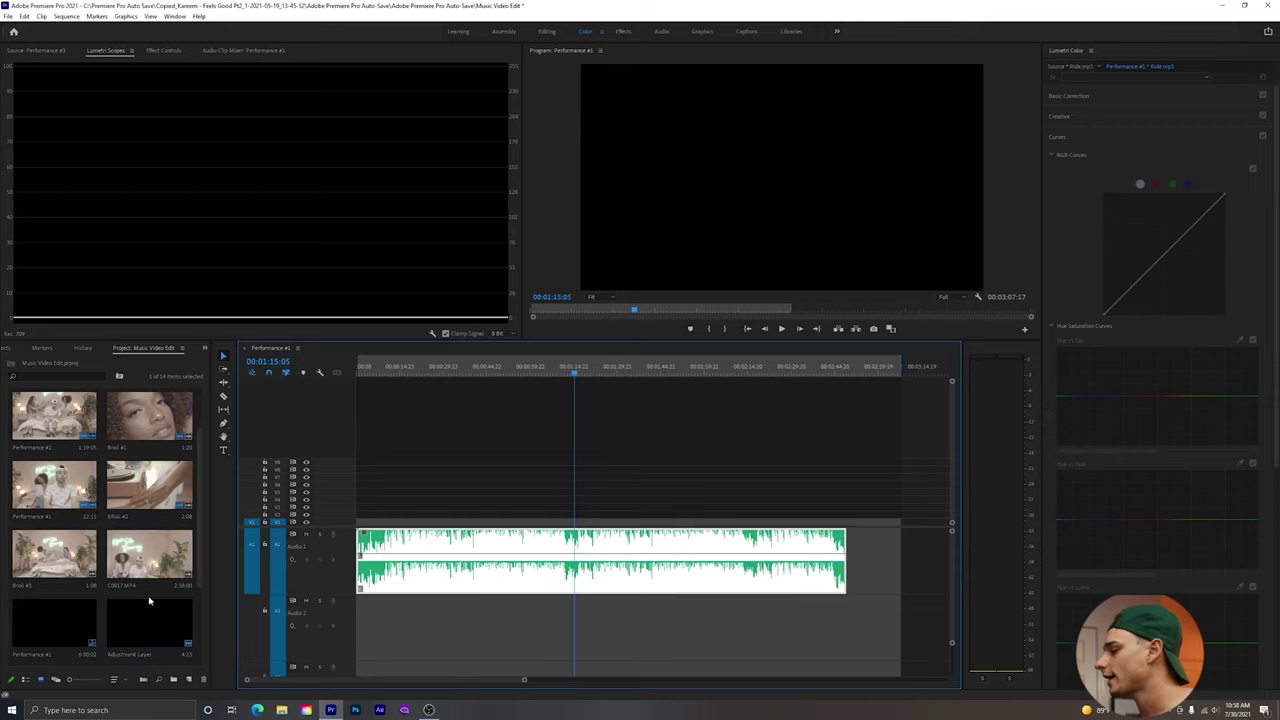
{"action": "scroll", "coordinate": [113, 592], "scroll_direction": "up", "scroll_amount": 1}
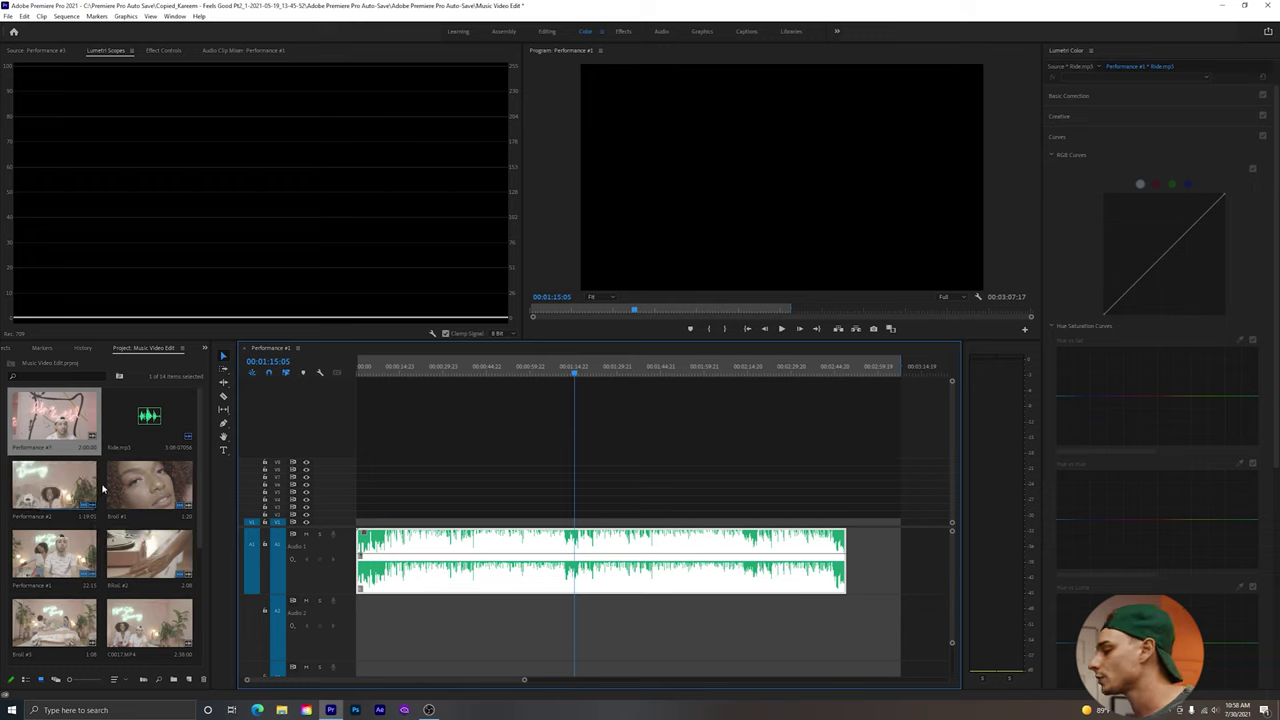
{"action": "left_click", "coordinate": [60, 567]}
Preview Performance #1 and mark an In point at the chosen start frame.
{"action": "double_click", "coordinate": [54, 564]}
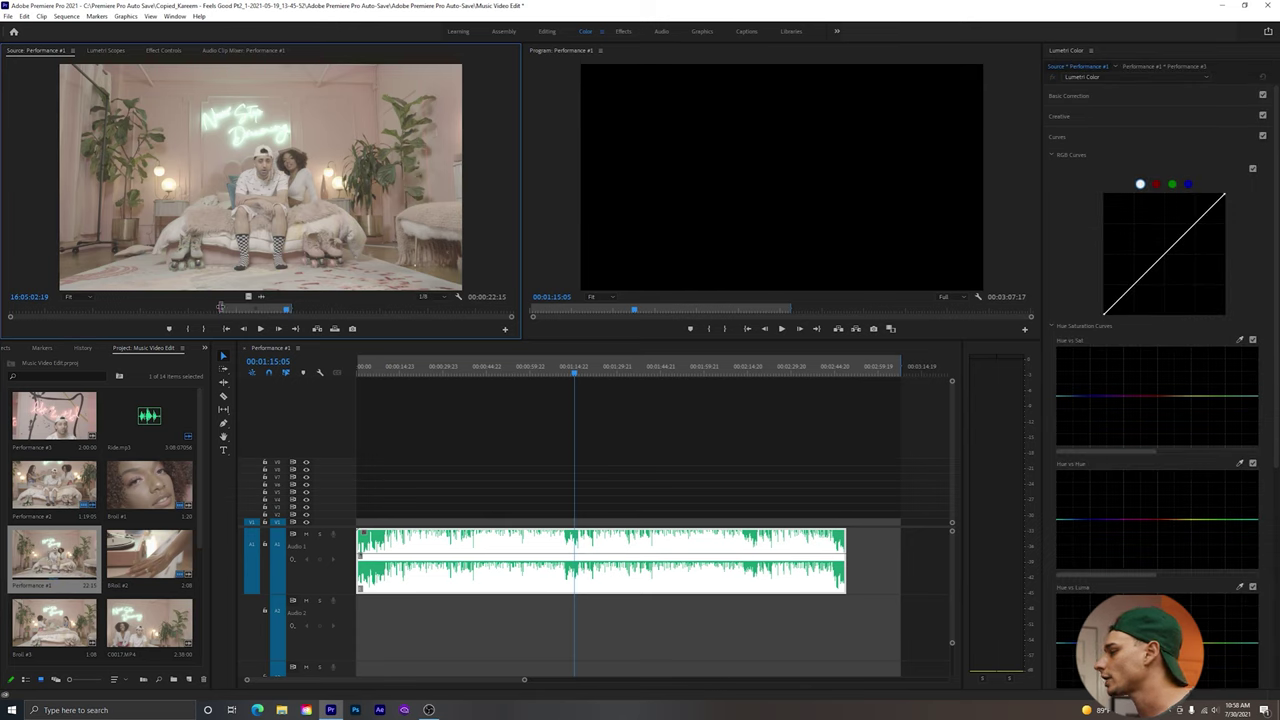
{"action": "mouse_move", "coordinate": [244, 312]}
{"action": "left_mouse_down"}
{"action": "mouse_move", "coordinate": [197, 311]}
{"action": "mouse_move", "coordinate": [225, 320]}
{"action": "left_mouse_up"}
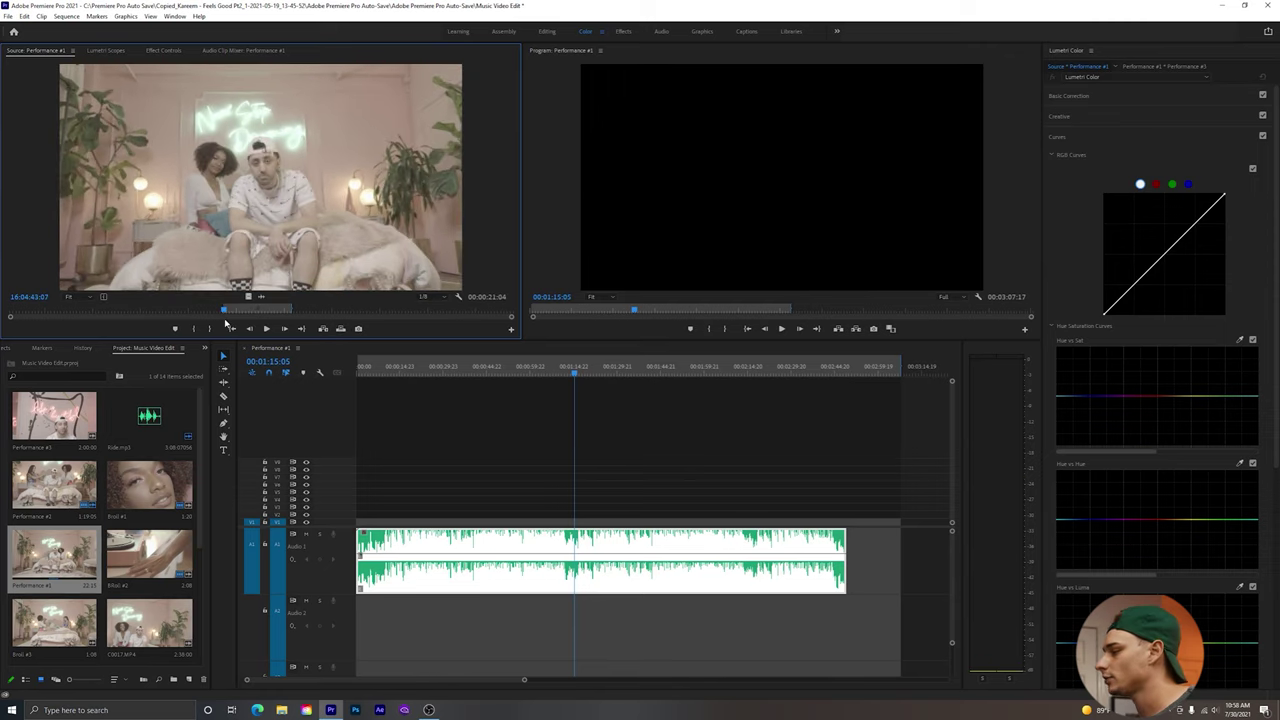
{"action": "left_click_drag", "start_coordinate": [225, 313], "coordinate": [243, 312]}
{"action": "key", "text": "i"}
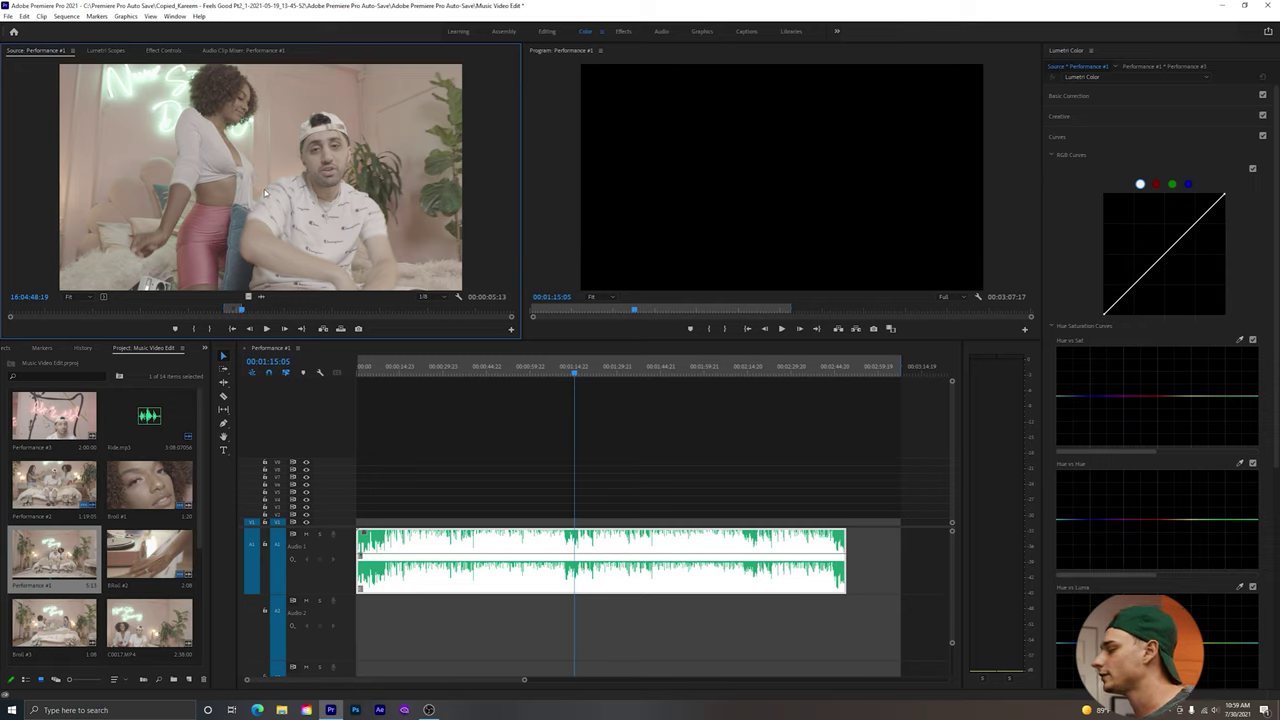
Place the Performance #1 excerpt on V1 at 00:01:15:05 and extend its end.
{"action": "left_click_drag", "start_coordinate": [268, 196], "coordinate": [582, 517]}
{"action": "left_click_drag", "start_coordinate": [518, 681], "coordinate": [527, 681]}
{"action": "left_click_drag", "start_coordinate": [543, 523], "coordinate": [530, 614]}
{"action": "left_click_drag", "start_coordinate": [545, 522], "coordinate": [622, 521]}
{"action": "left_click_drag", "start_coordinate": [571, 466], "coordinate": [569, 641]}
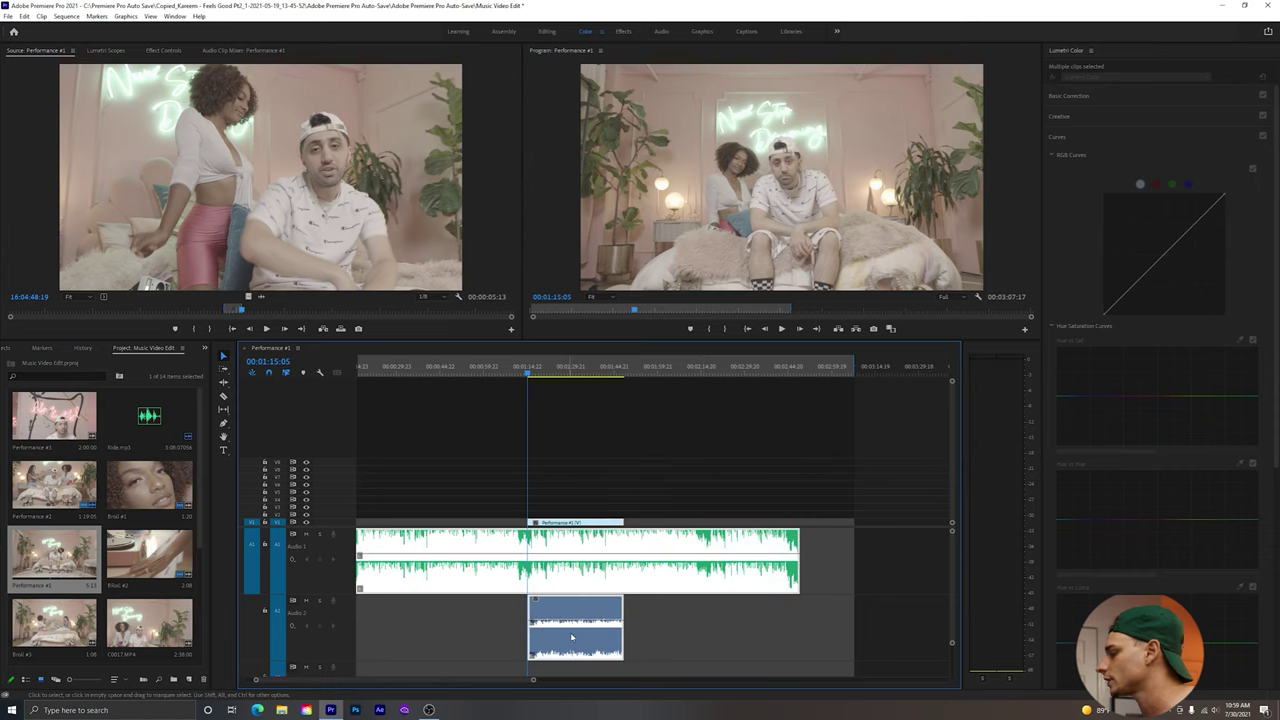
Select the Ride.mp3 song and Performance #1 audio and synchronize them by Audio.
{"action": "right_click", "coordinate": [573, 631]}
{"action": "left_click", "coordinate": [729, 615]}
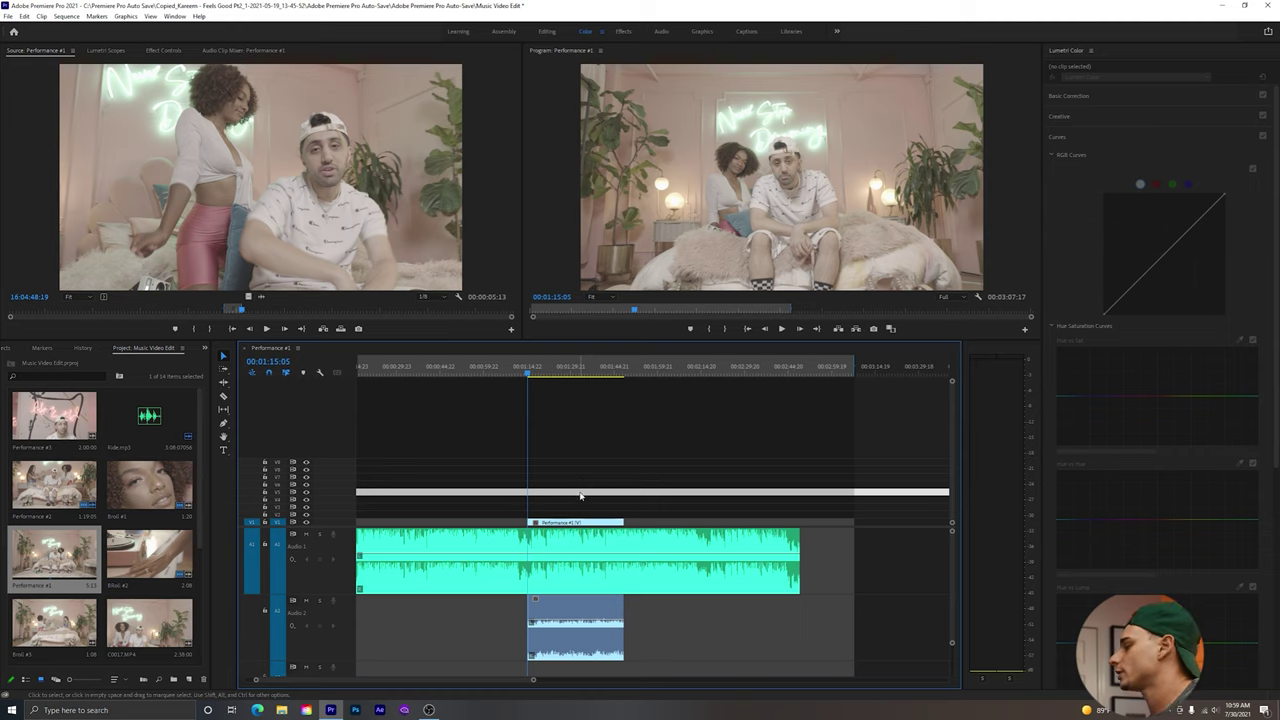
{"action": "left_click_drag", "start_coordinate": [583, 486], "coordinate": [582, 626]}
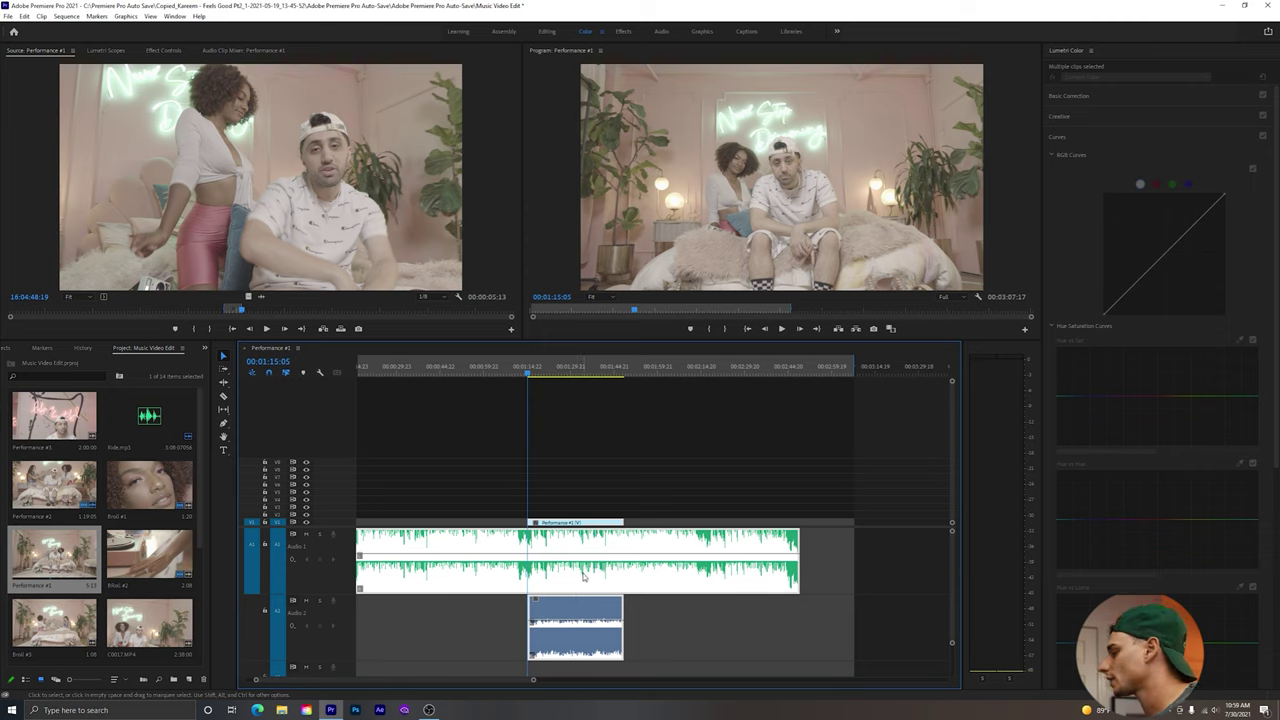
{"action": "right_click", "coordinate": [580, 578]}
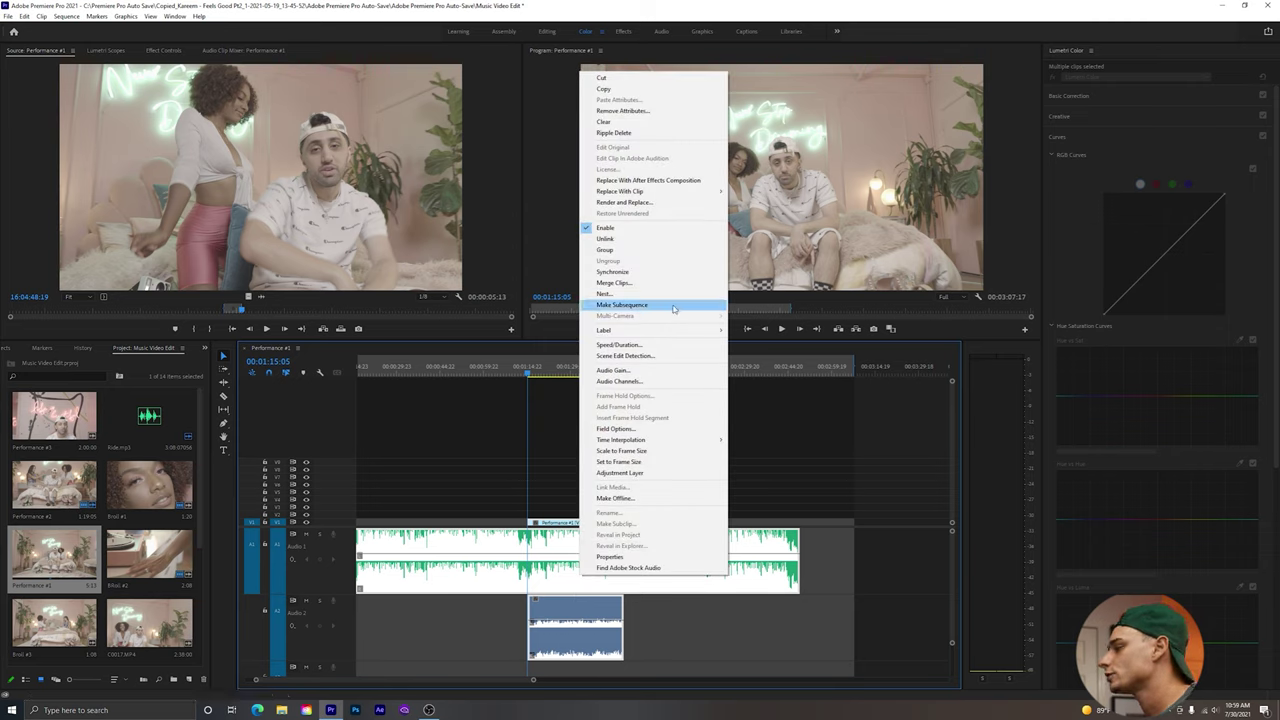
{"action": "left_click", "coordinate": [646, 277]}
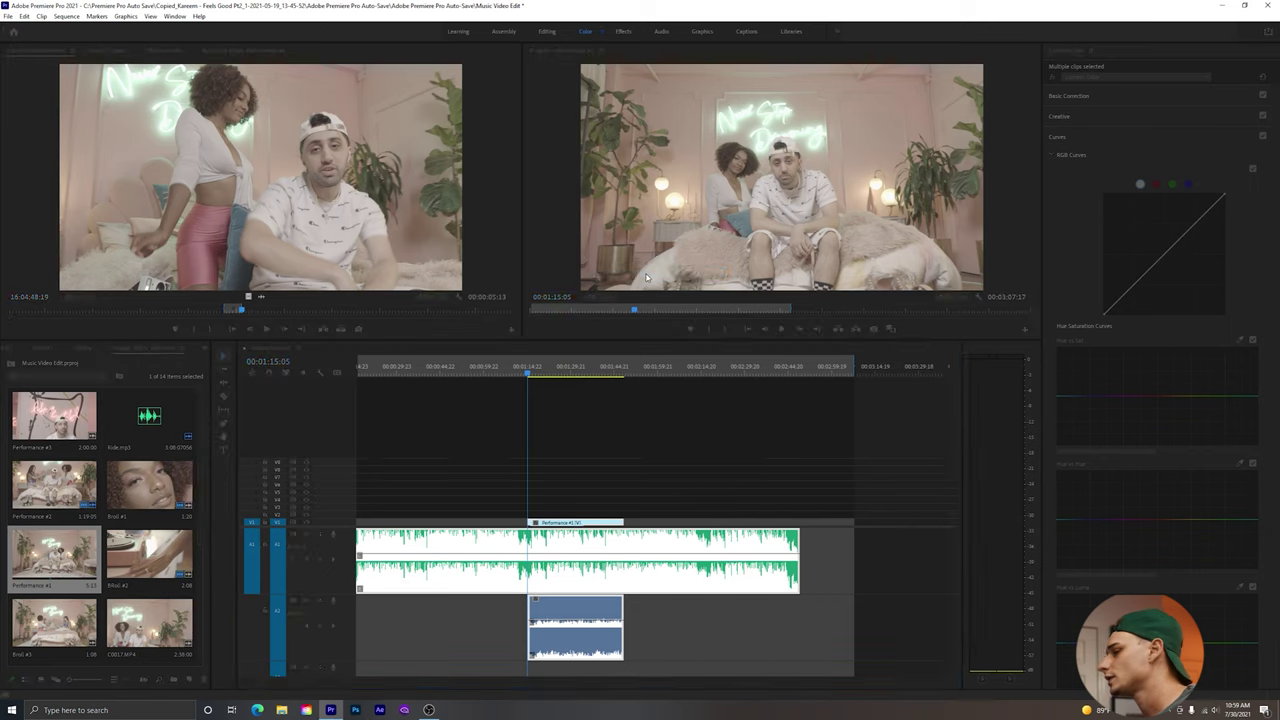
{"action": "left_click_drag", "start_coordinate": [243, 302], "coordinate": [242, 160]}
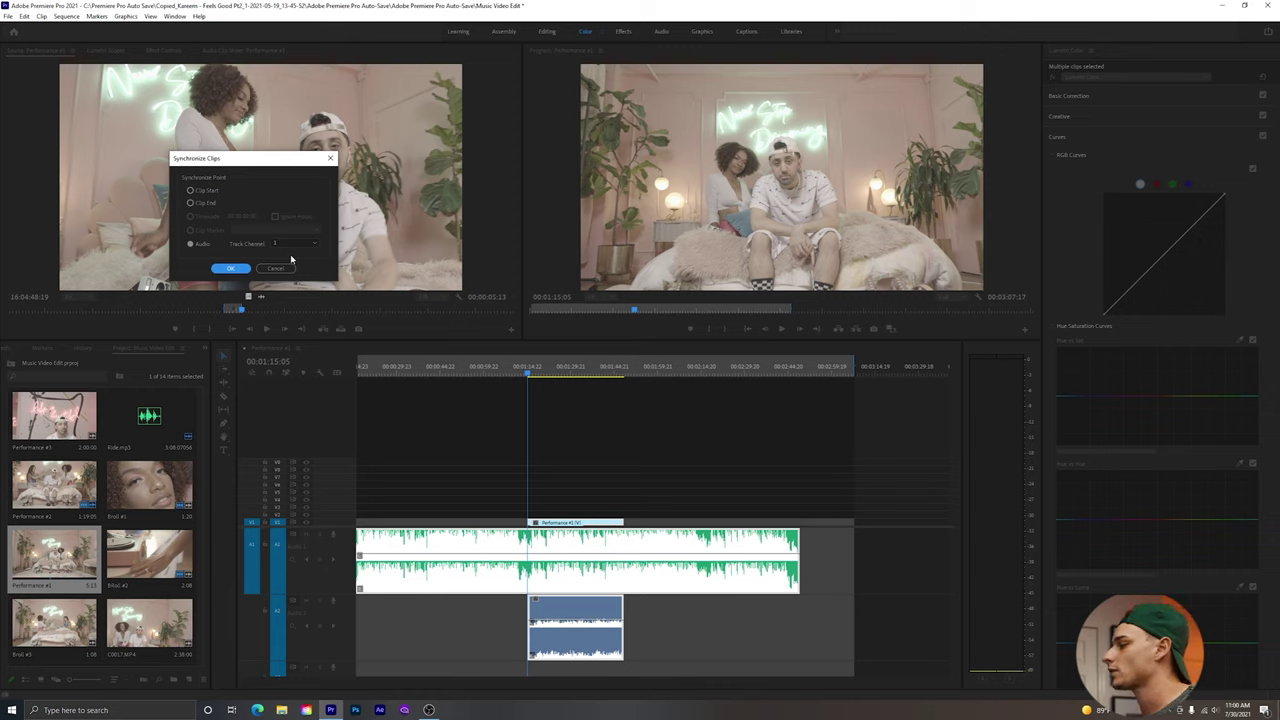
{"action": "left_click", "coordinate": [231, 268]}
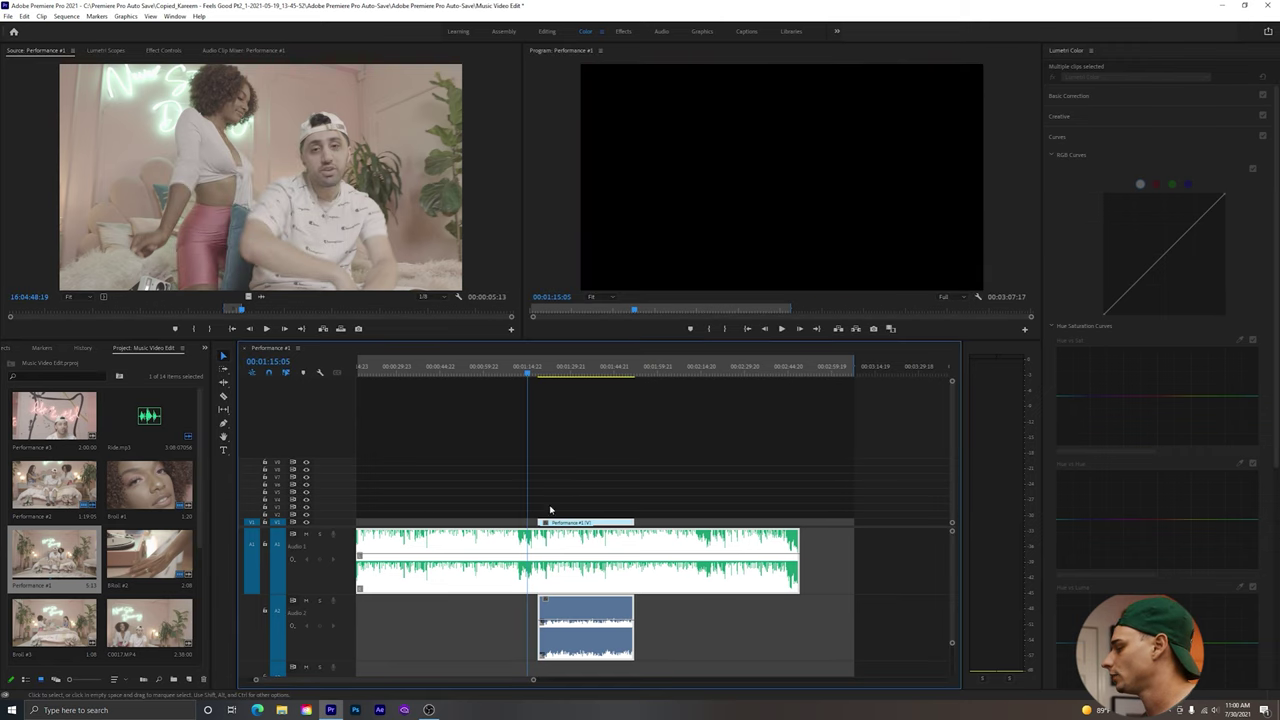
{"action": "left_click", "coordinate": [550, 510]}
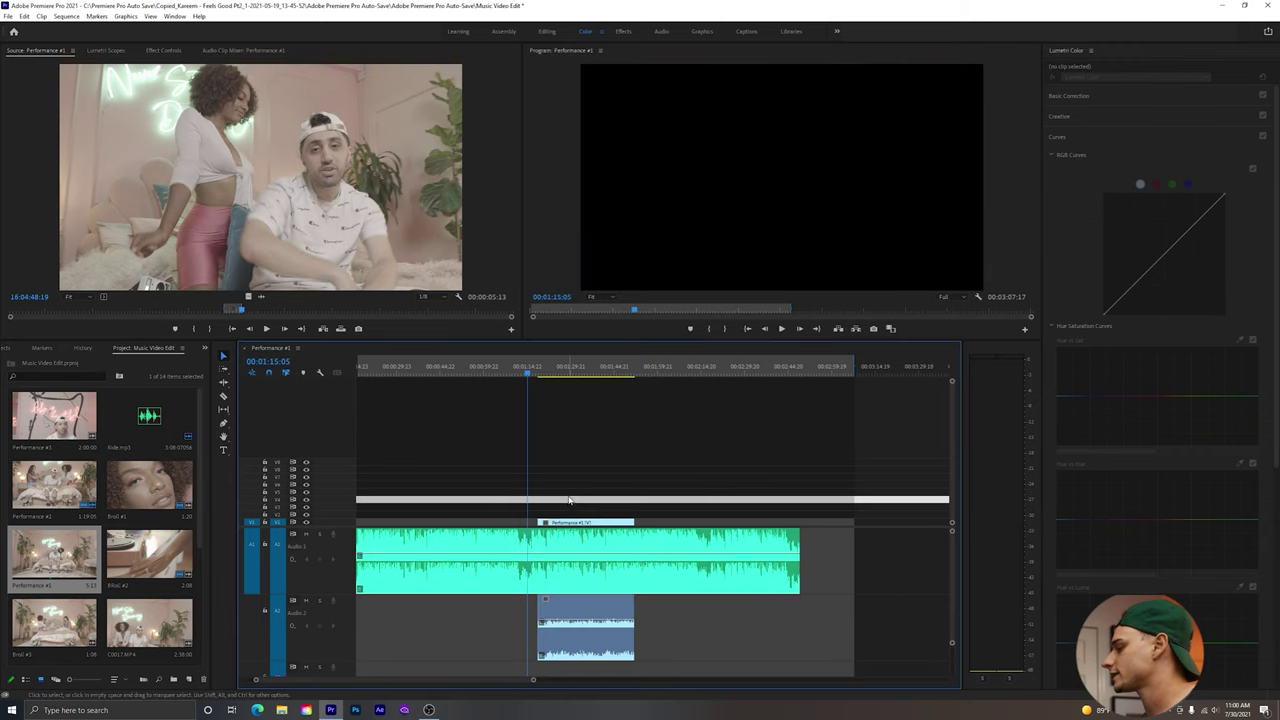
{"action": "left_click", "coordinate": [60, 488]}
Play back the sequence from 00:01:18:20 to review it.
{"action": "left_click_drag", "start_coordinate": [547, 376], "coordinate": [540, 377]}
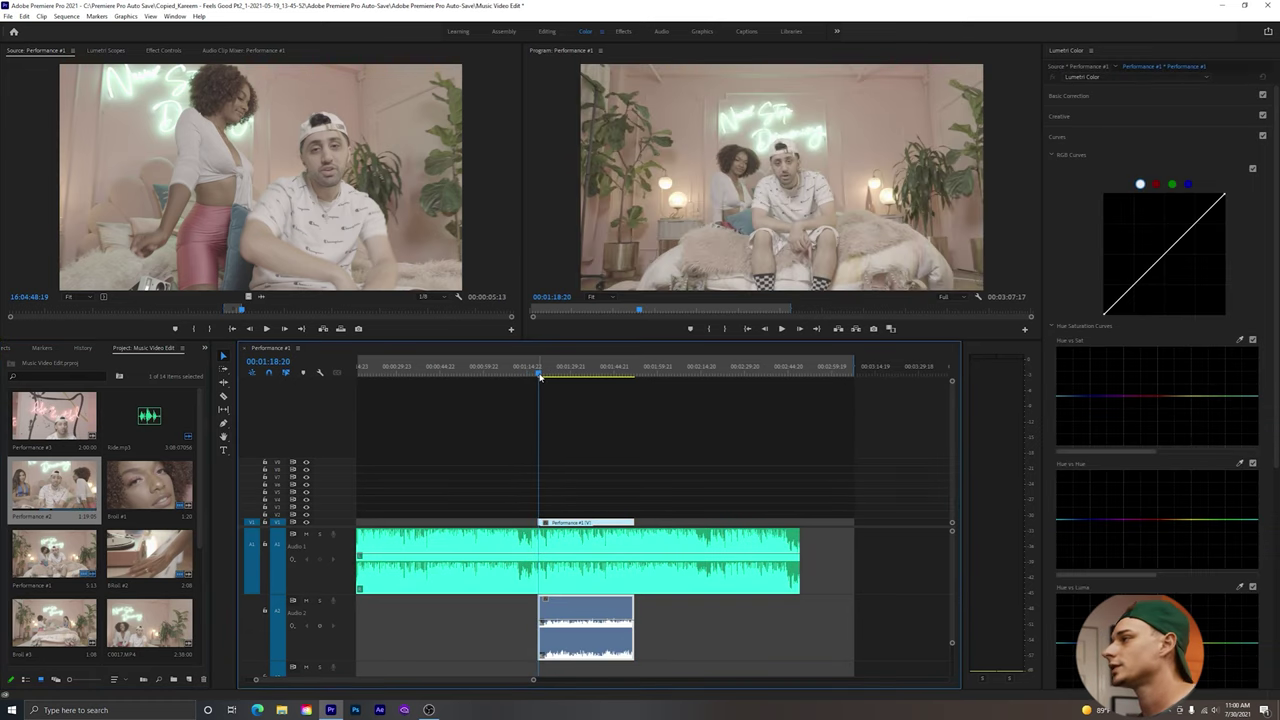
{"action": "key", "text": "space"}
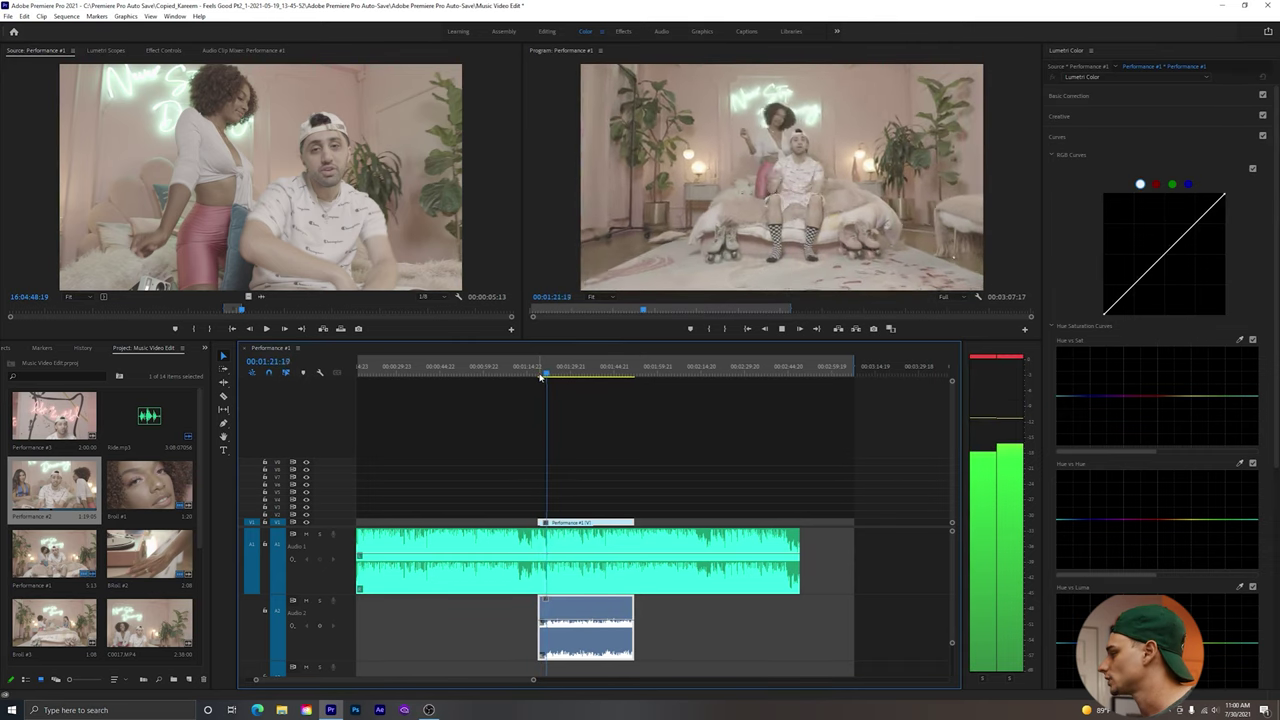
{"action": "key", "text": "space"}
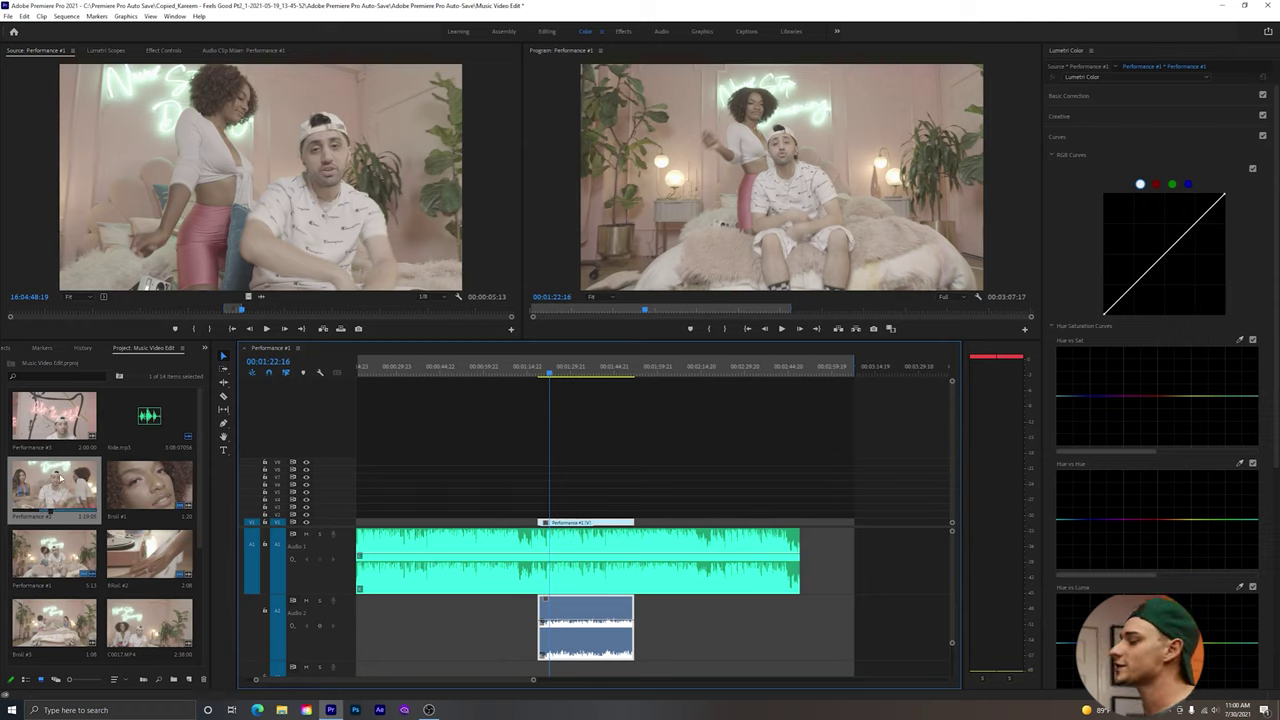
Stack Performance #2 on V2 above Performance #1 and audio-sync it to the song.
{"action": "left_click_drag", "start_coordinate": [58, 481], "coordinate": [575, 511]}
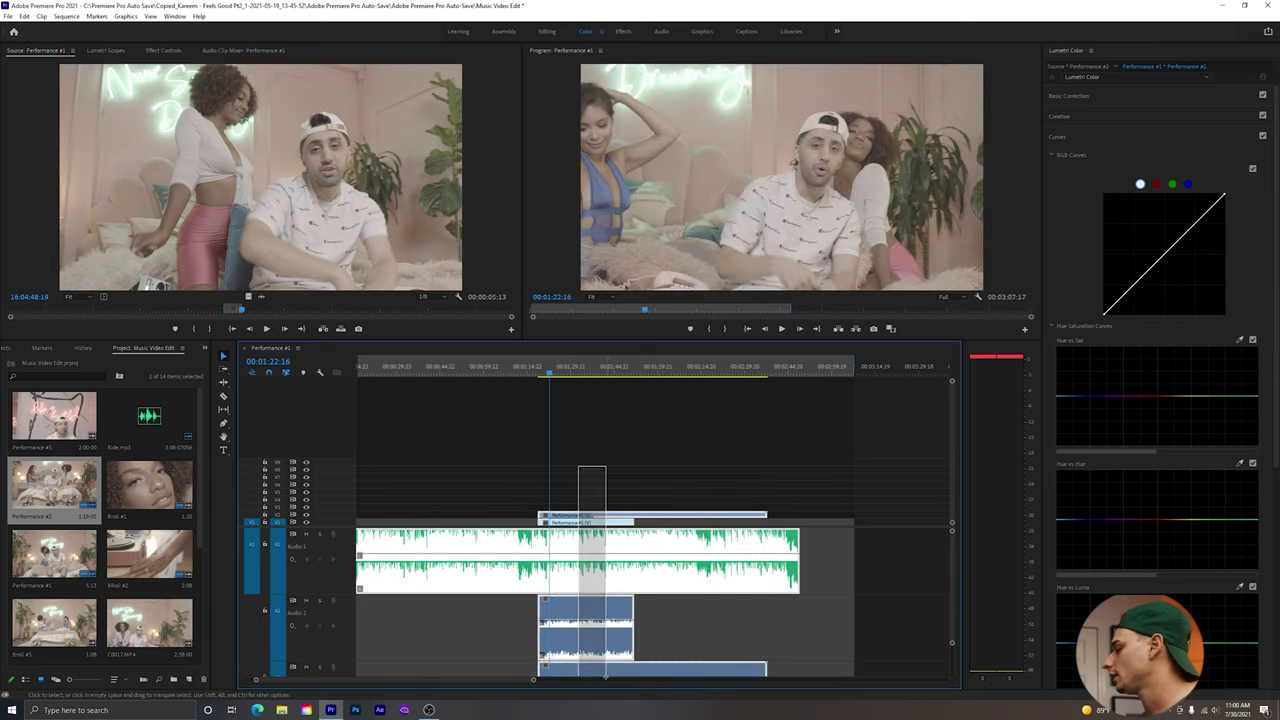
{"action": "right_click", "coordinate": [606, 655]}
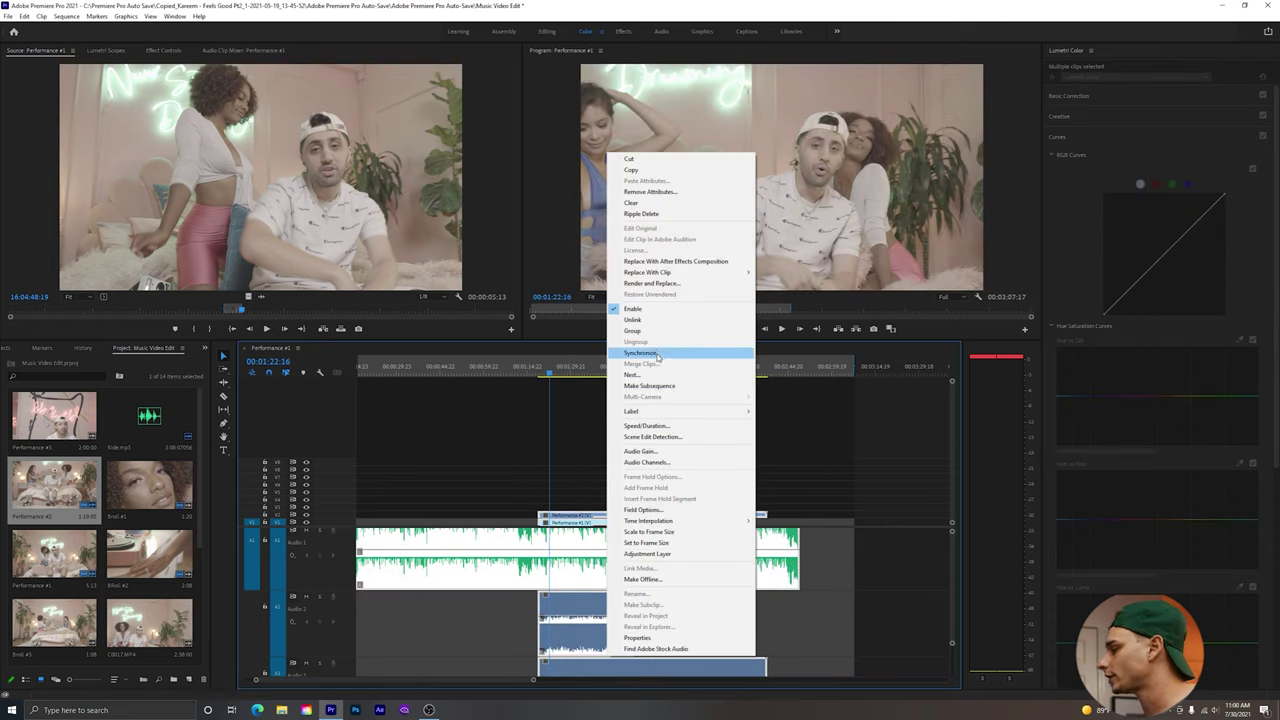
{"action": "left_click", "coordinate": [656, 354]}
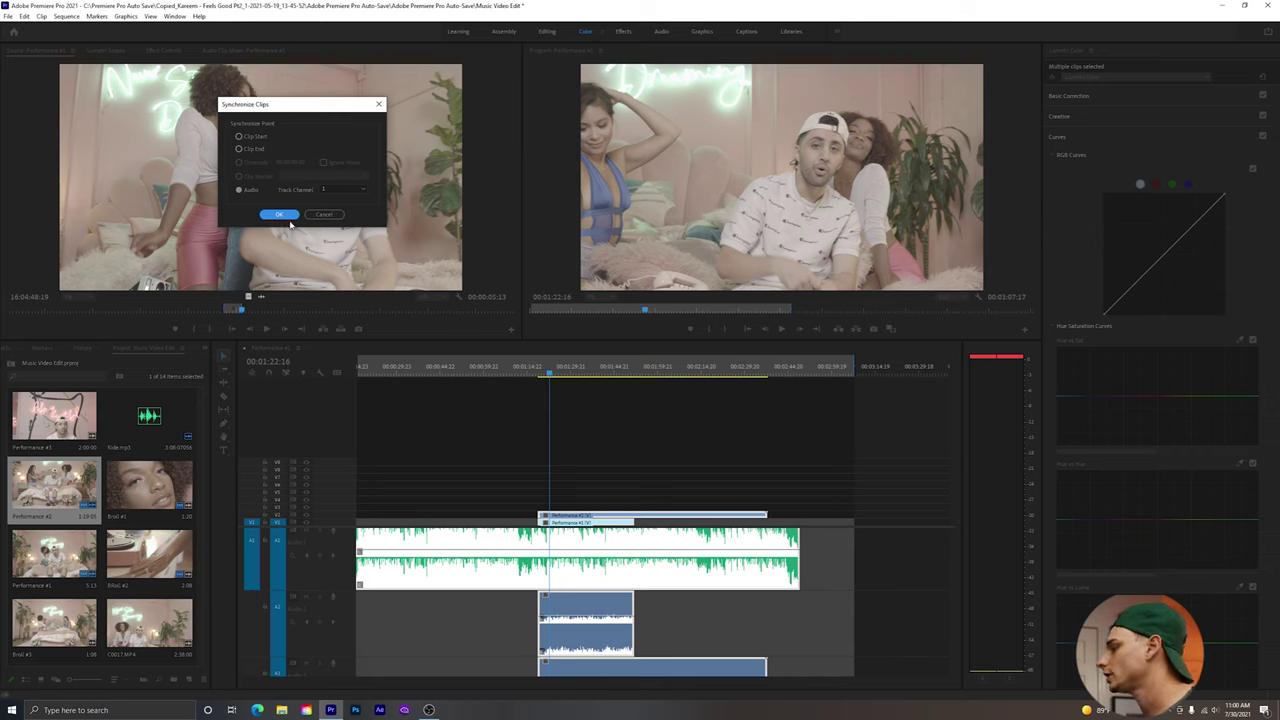
{"action": "left_click", "coordinate": [283, 214]}
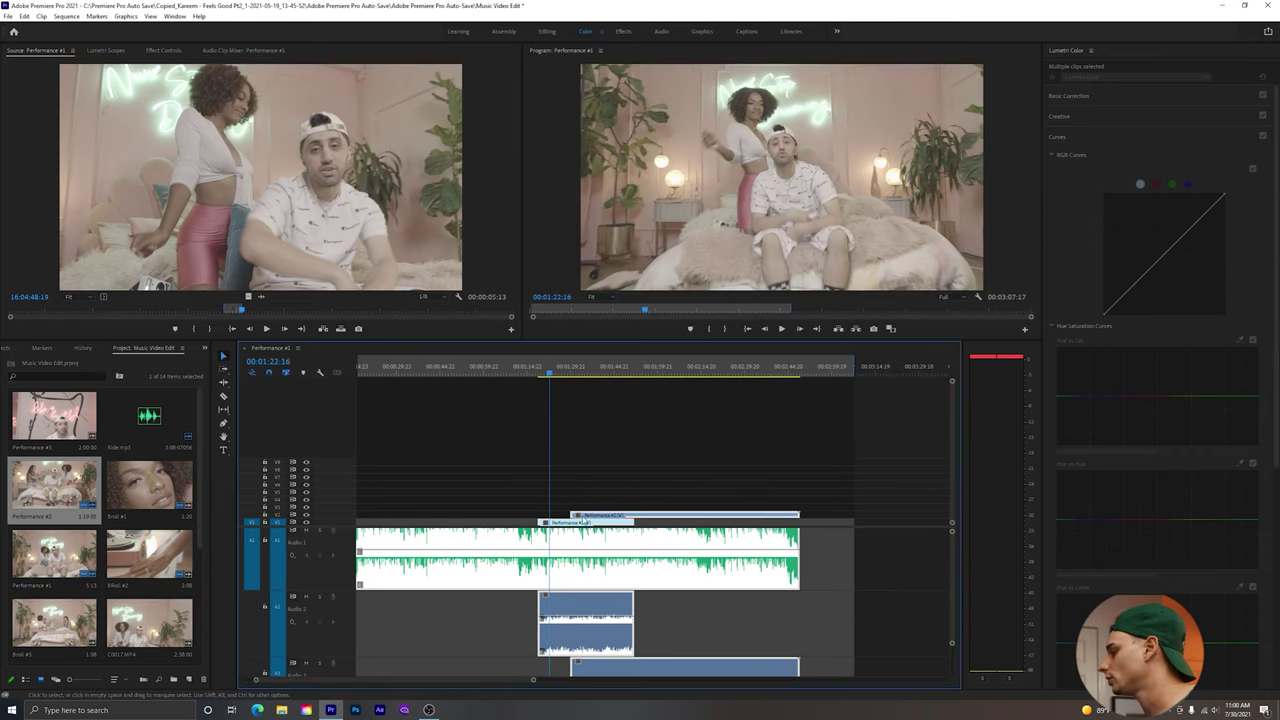
{"action": "left_click", "coordinate": [595, 497]}
Play further into the sequence to verify sync, then bring up Performance #3 for preview.
{"action": "left_click_drag", "start_coordinate": [560, 376], "coordinate": [576, 380]}
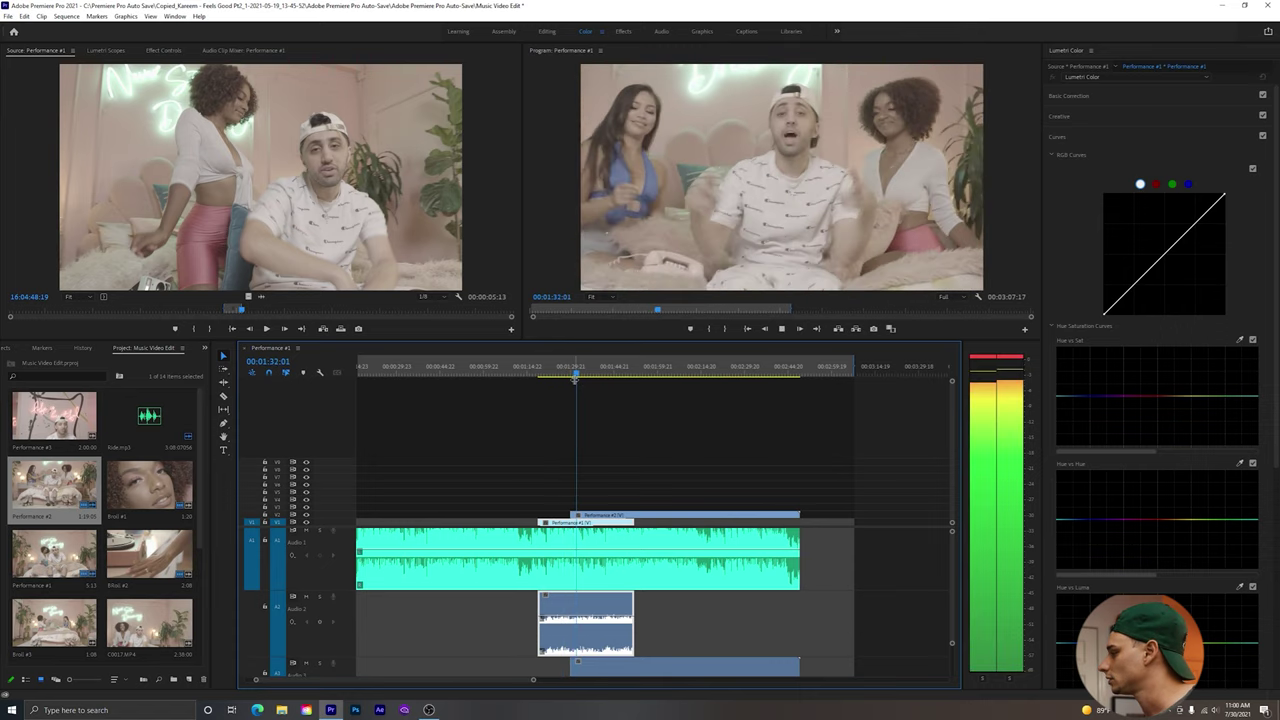
{"action": "key", "text": "space"}
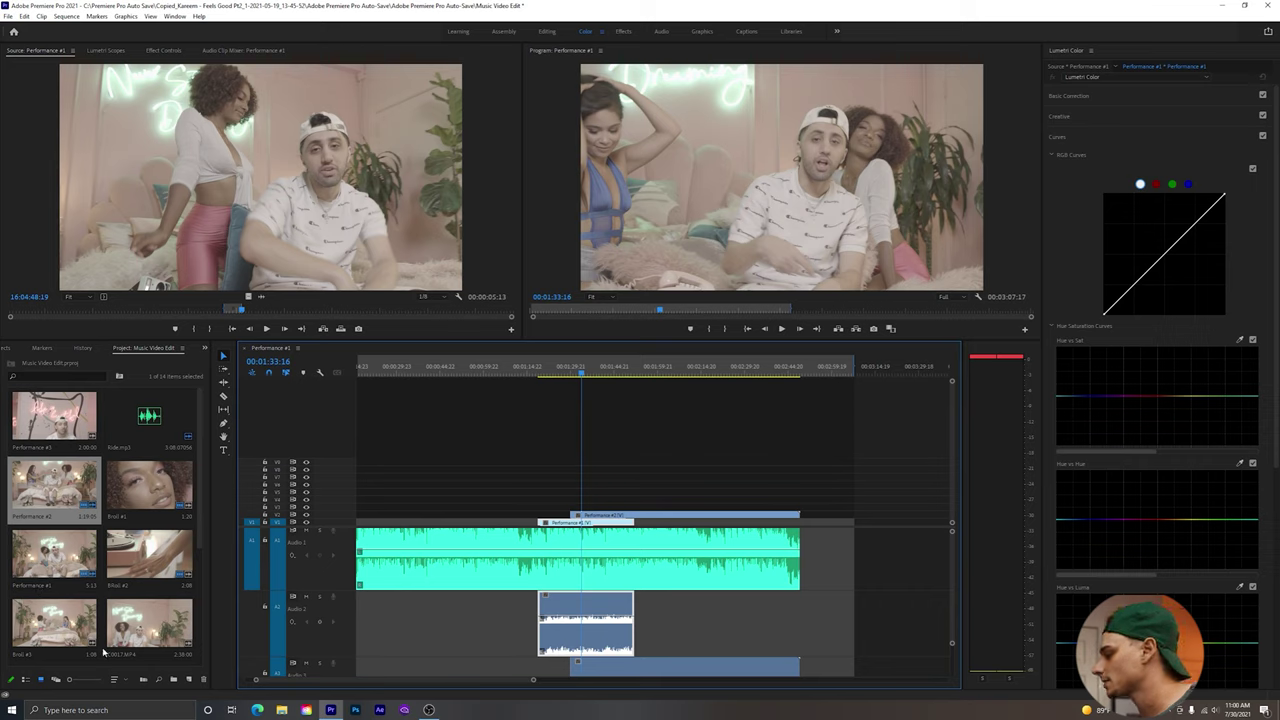
{"action": "scroll", "coordinate": [100, 645], "scroll_direction": "down", "scroll_amount": 1}
{"action": "scroll", "coordinate": [92, 641], "scroll_direction": "up", "scroll_amount": 1}
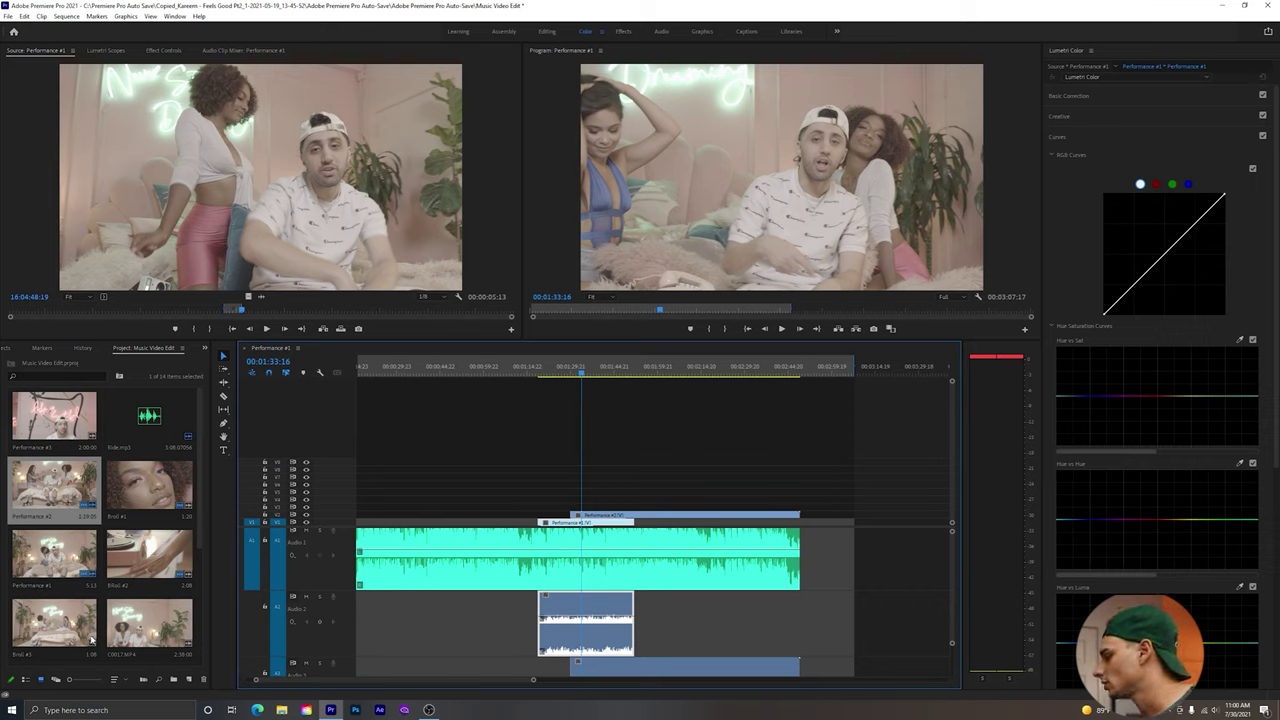
{"action": "left_click", "coordinate": [578, 563]}
{"action": "mouse_move", "coordinate": [54, 415]}
{"action": "left_mouse_down"}
{"action": "mouse_move", "coordinate": [515, 505]}
{"action": "mouse_move", "coordinate": [73, 425]}
{"action": "left_mouse_up"}
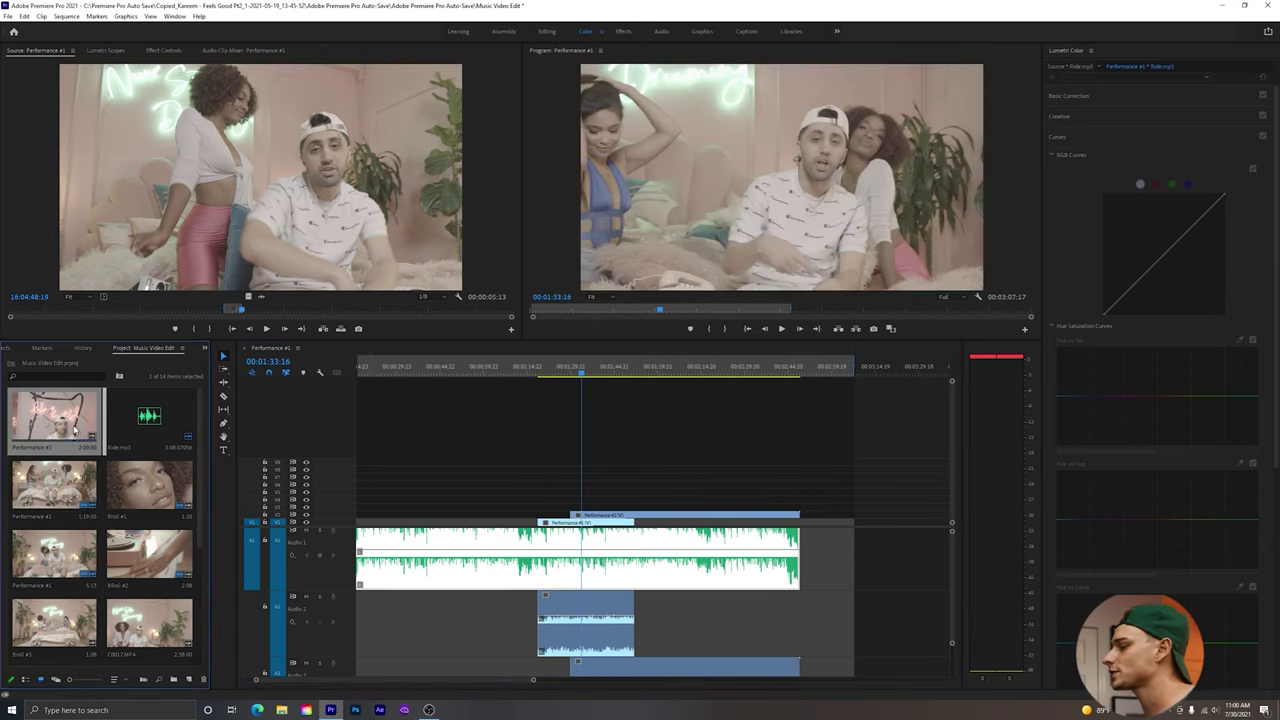
{"action": "double_click", "coordinate": [73, 425]}
Place a section of Performance #3 just above Performance #2, with its audio on A4.
{"action": "left_click", "coordinate": [150, 312]}
{"action": "left_click_drag", "start_coordinate": [150, 312], "coordinate": [209, 323]}
{"action": "left_click_drag", "start_coordinate": [216, 203], "coordinate": [451, 450]}
{"action": "scroll", "coordinate": [952, 545], "scroll_direction": "down", "scroll_amount": 3}
{"action": "scroll", "coordinate": [952, 545], "scroll_direction": "up", "scroll_amount": 3}
{"action": "left_click_drag", "start_coordinate": [951, 649], "coordinate": [953, 680]}
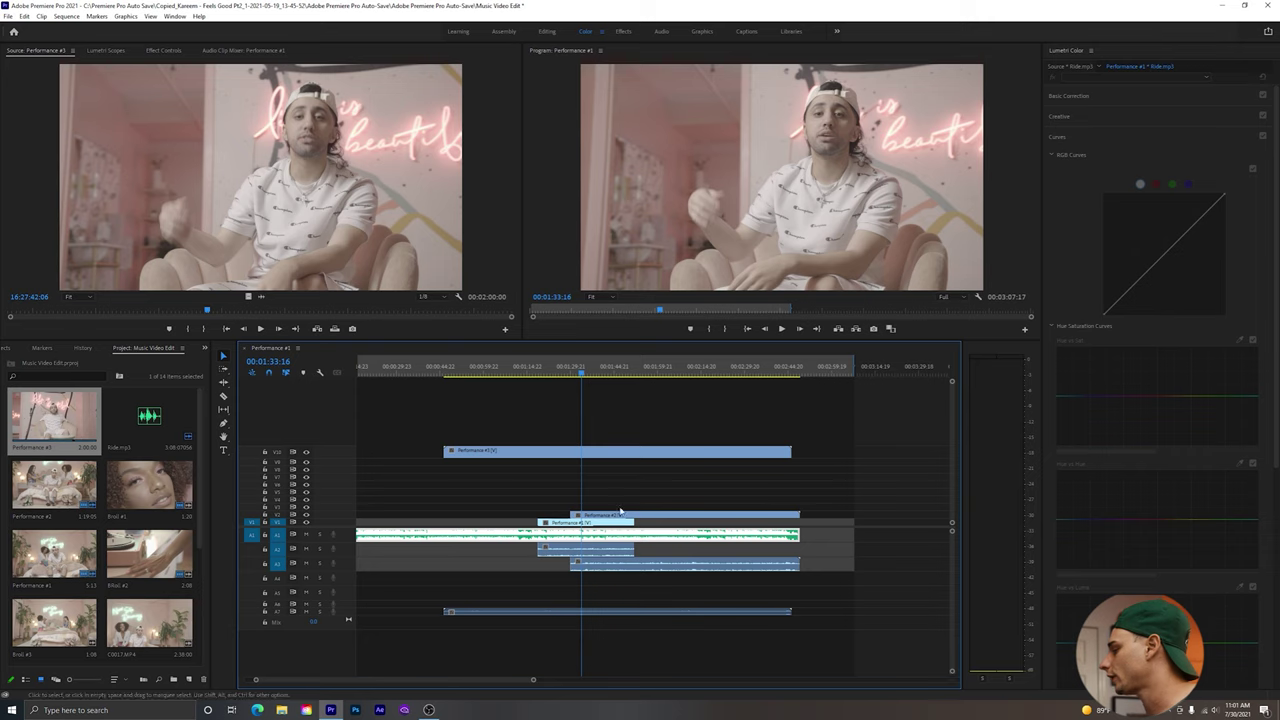
{"action": "left_click_drag", "start_coordinate": [600, 462], "coordinate": [605, 512]}
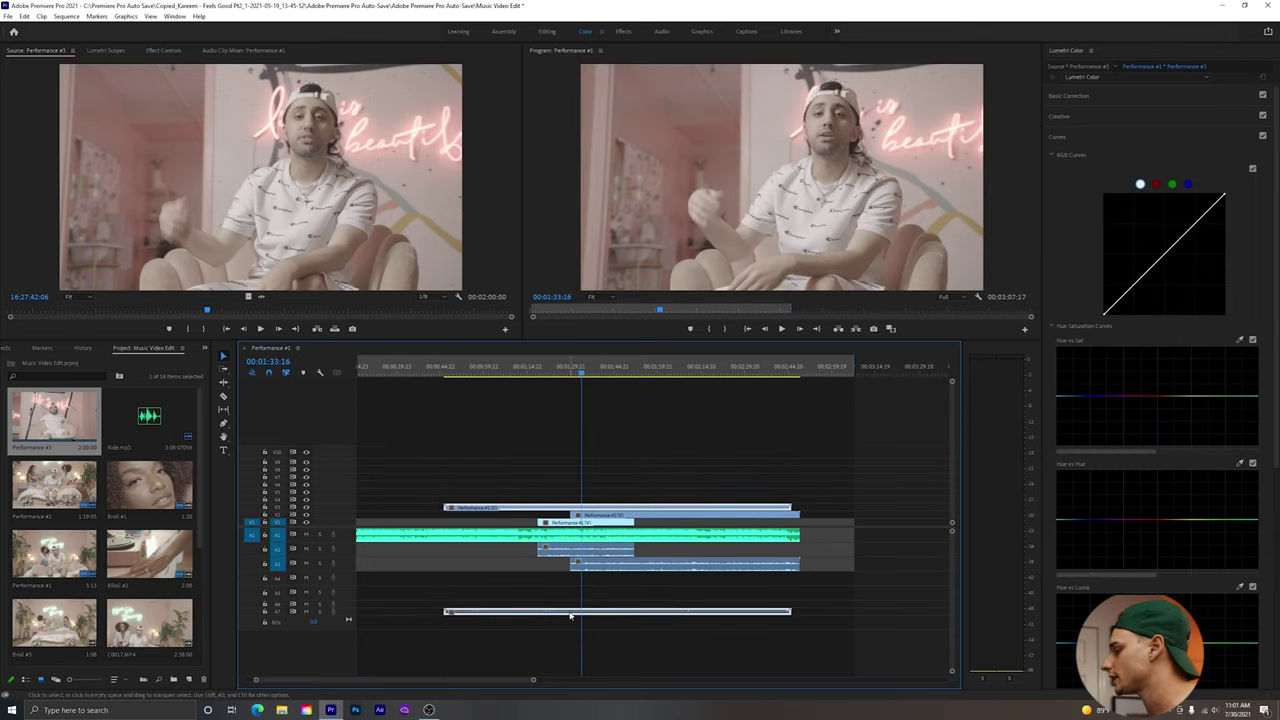
{"action": "left_click_drag", "start_coordinate": [575, 612], "coordinate": [559, 580]}
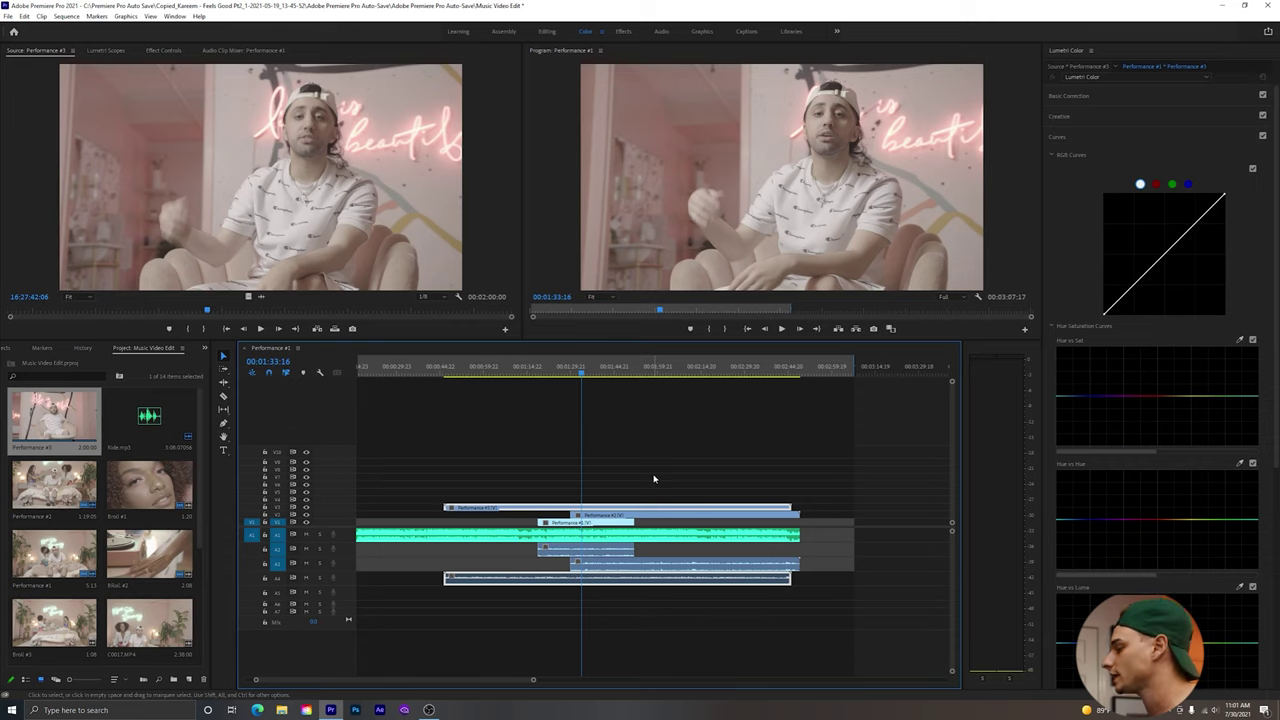
Select the song and all performance clips and synchronize them by Audio.
{"action": "left_click_drag", "start_coordinate": [654, 479], "coordinate": [584, 581]}
{"action": "right_click", "coordinate": [584, 575]}
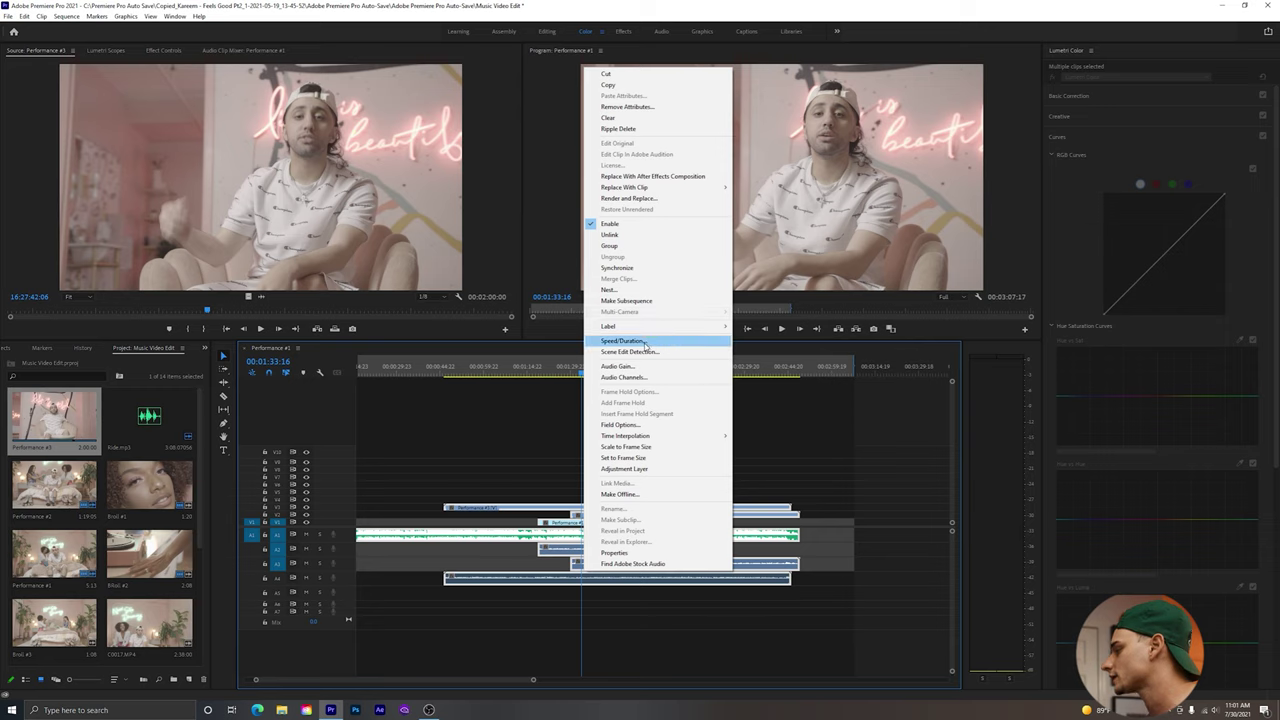
{"action": "left_click", "coordinate": [650, 272]}
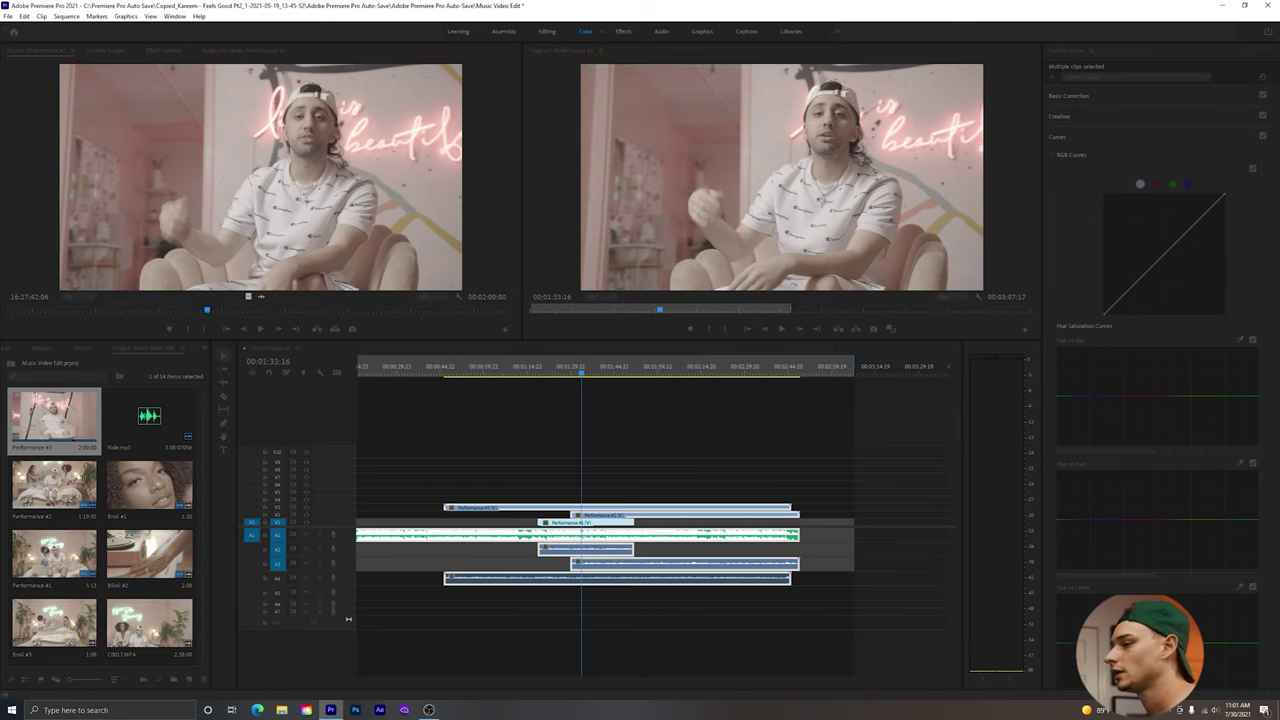
{"action": "left_click", "coordinate": [253, 294]}
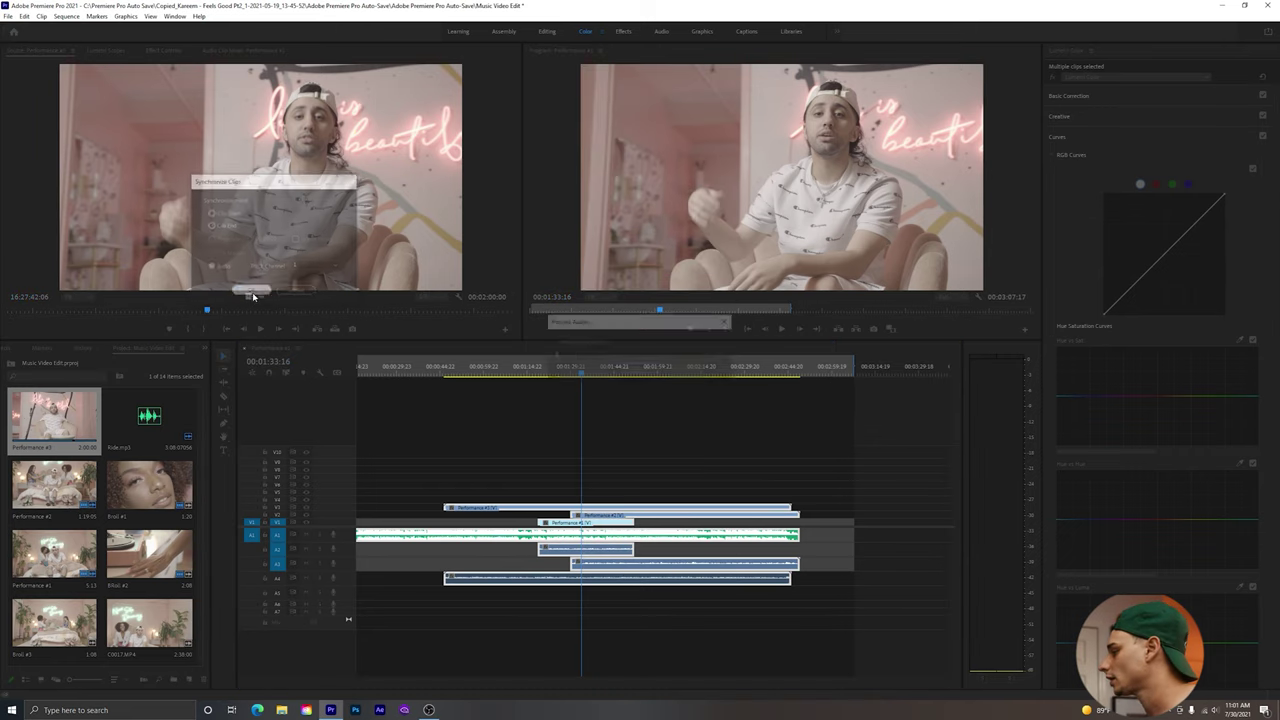
{"action": "left_click", "coordinate": [587, 384]}
Place C0017.MP4 on the track above the performance clips and synchronize the stack by audio.
{"action": "left_click", "coordinate": [575, 370]}
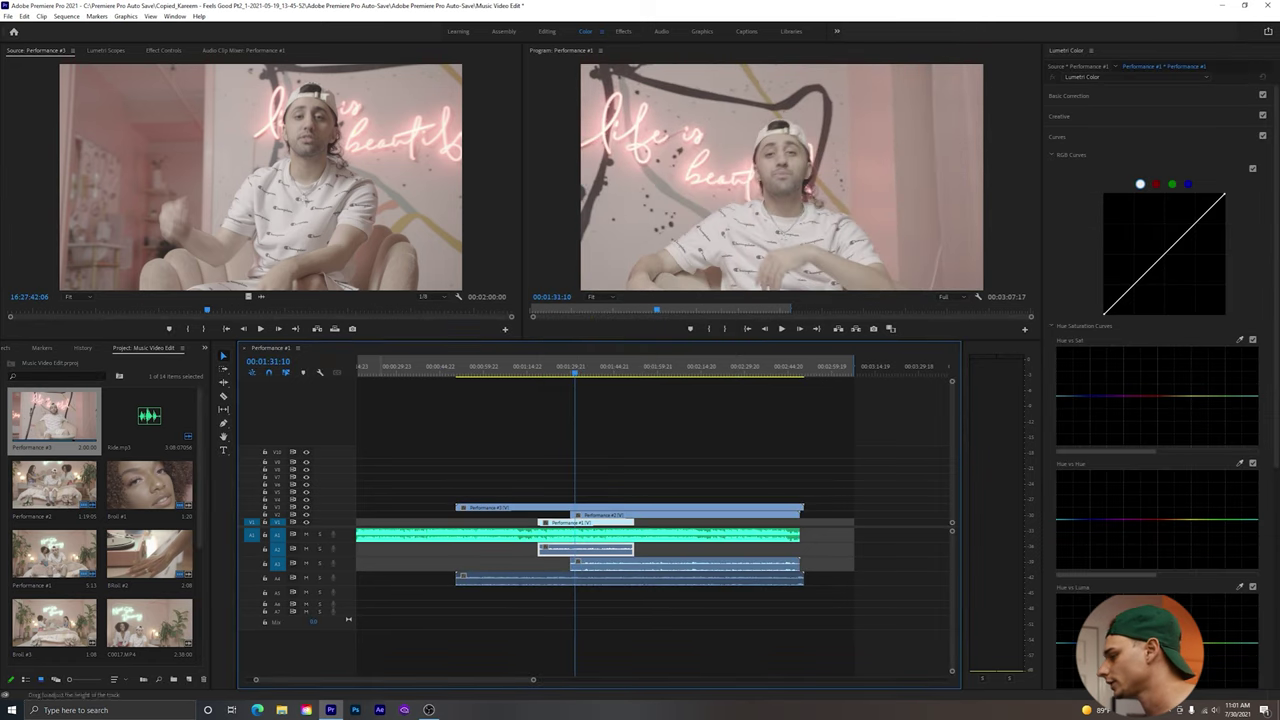
{"action": "scroll", "coordinate": [75, 600], "scroll_direction": "down", "scroll_amount": 2}
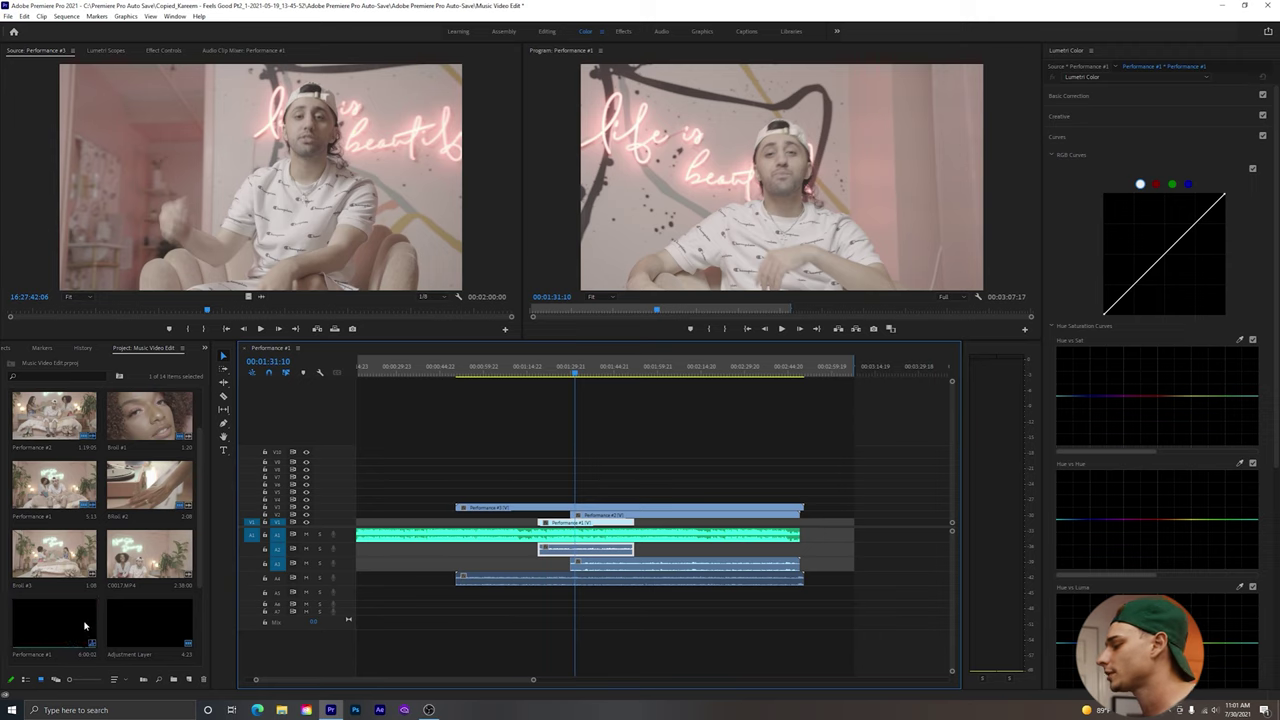
{"action": "left_click_drag", "start_coordinate": [150, 555], "coordinate": [583, 503]}
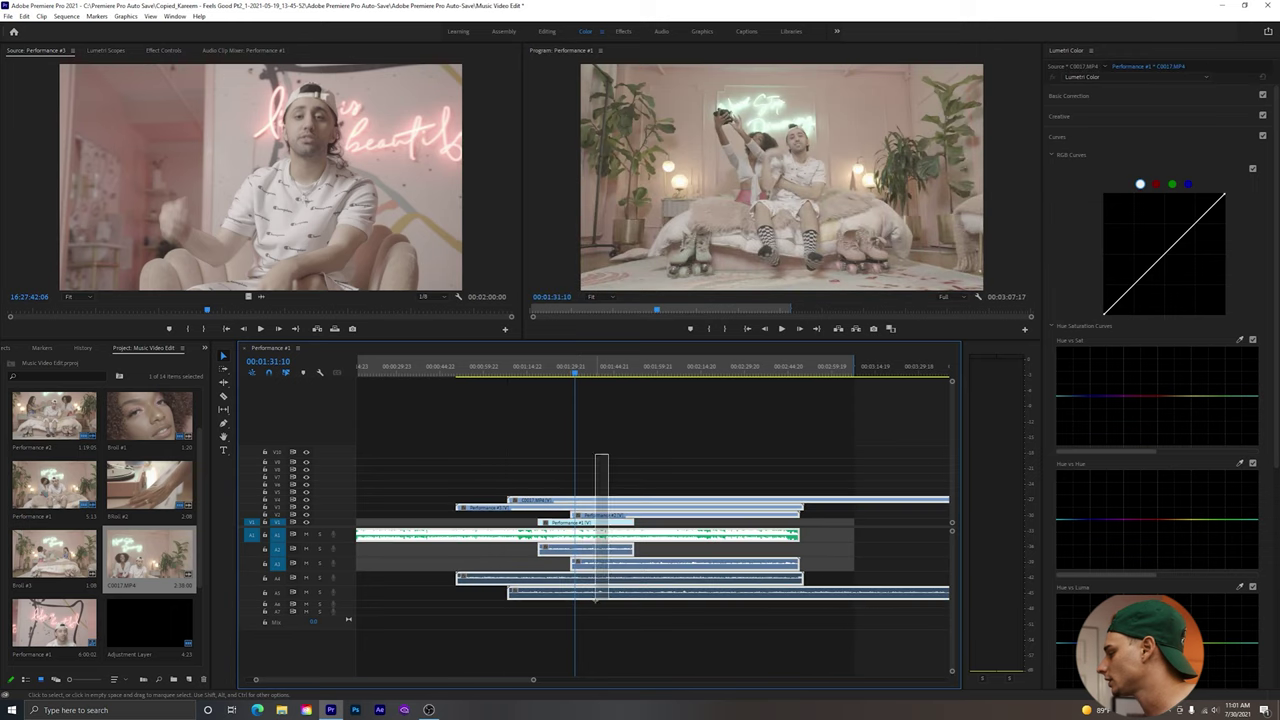
{"action": "right_click", "coordinate": [598, 589]}
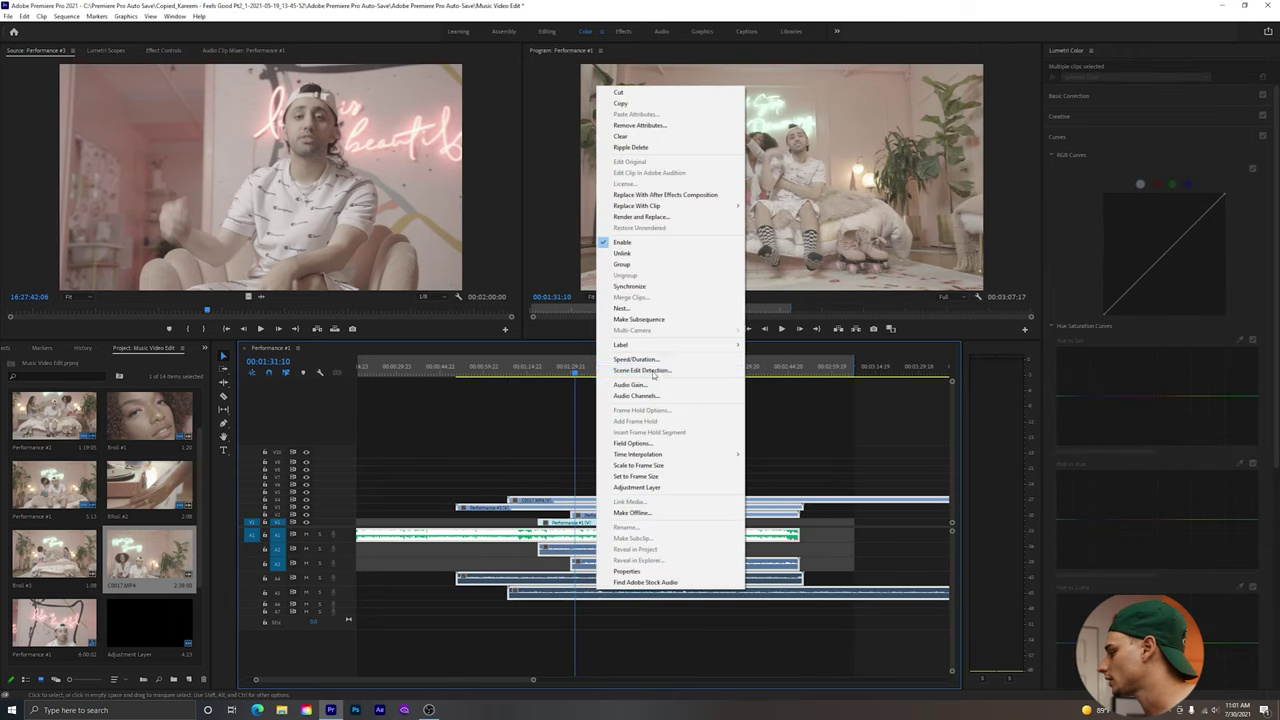
{"action": "left_click", "coordinate": [650, 309]}
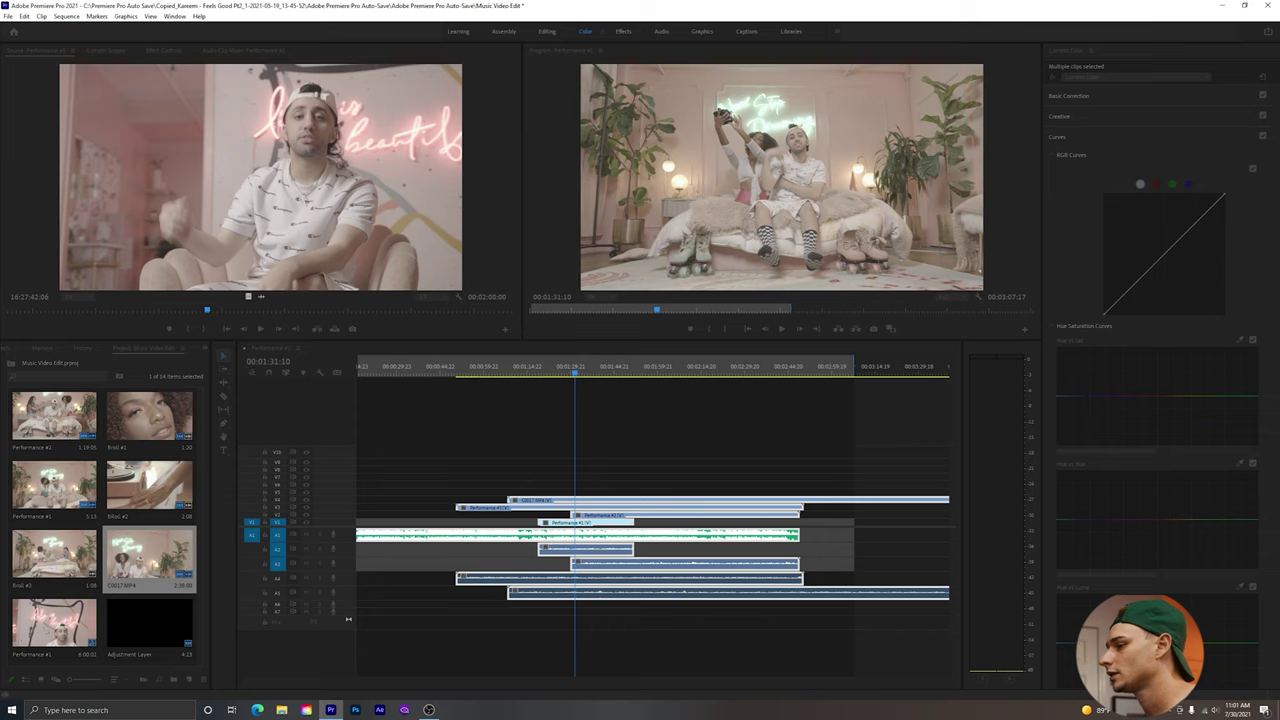
{"action": "left_click", "coordinate": [185, 228]}
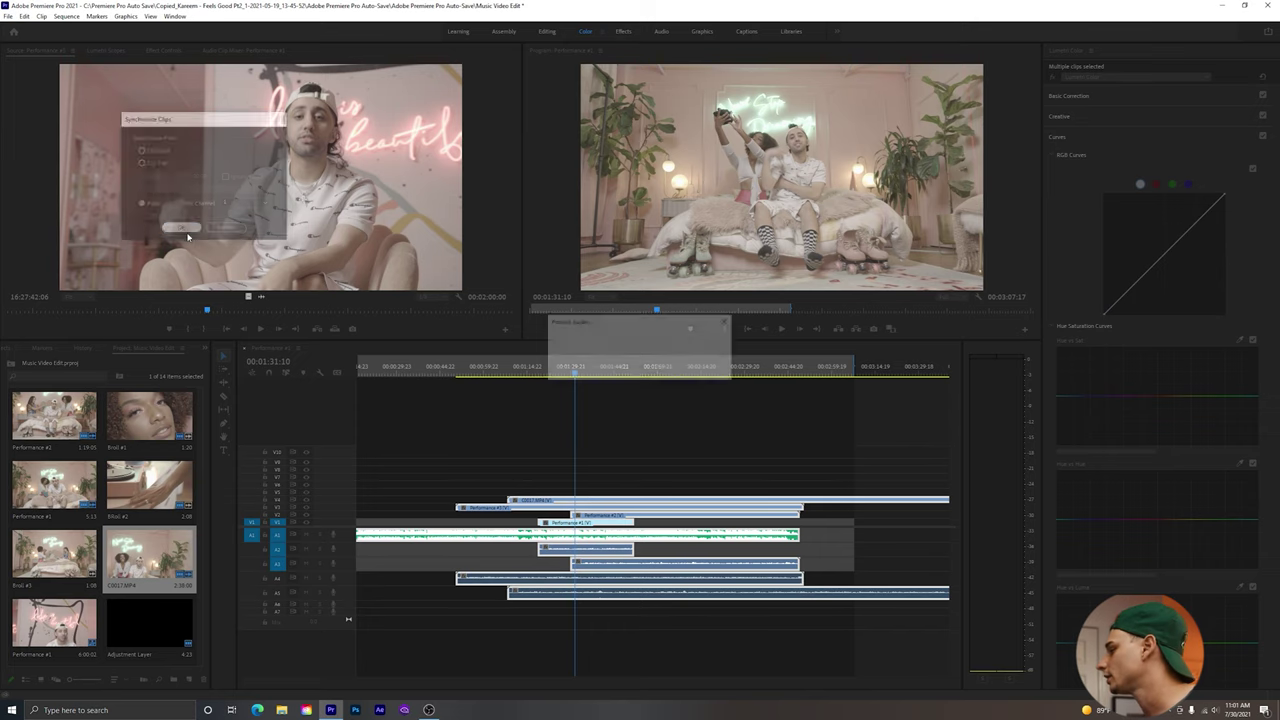
{"action": "left_click", "coordinate": [555, 657]}
Ripple Delete the empty gap before the song on A1.
{"action": "right_click", "coordinate": [436, 538]}
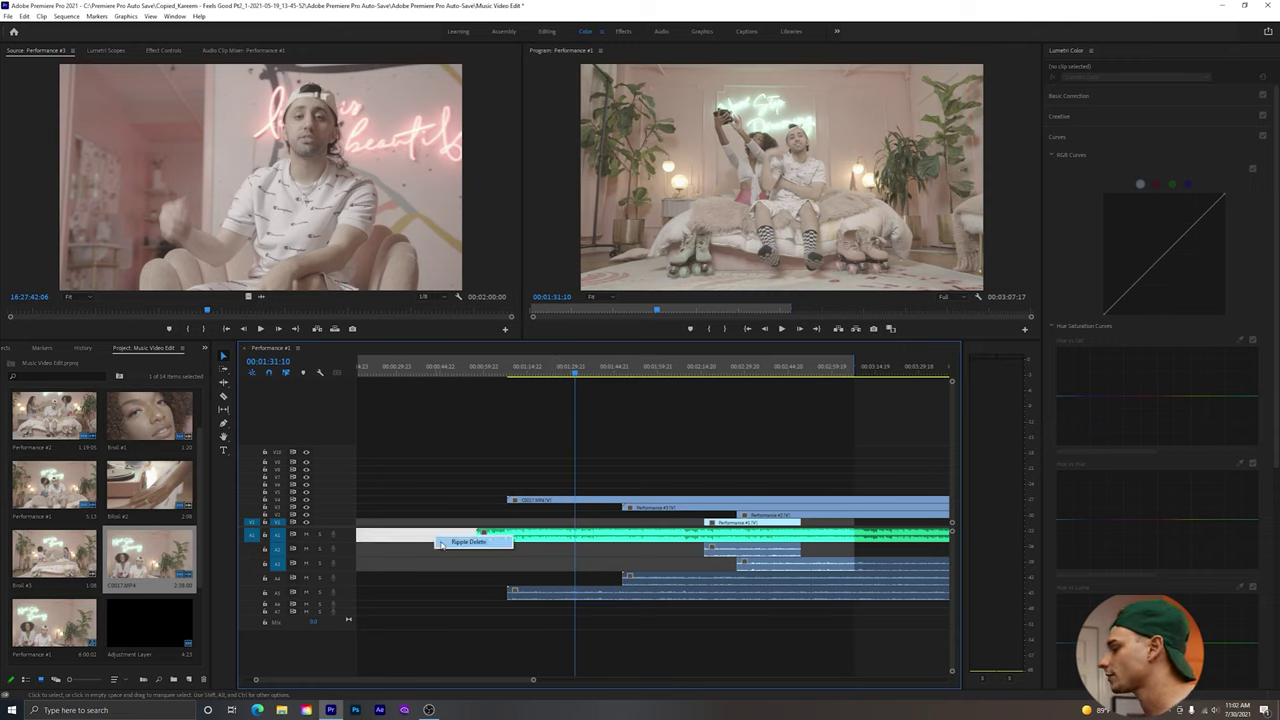
{"action": "left_click", "coordinate": [400, 534]}
{"action": "right_click", "coordinate": [412, 537]}
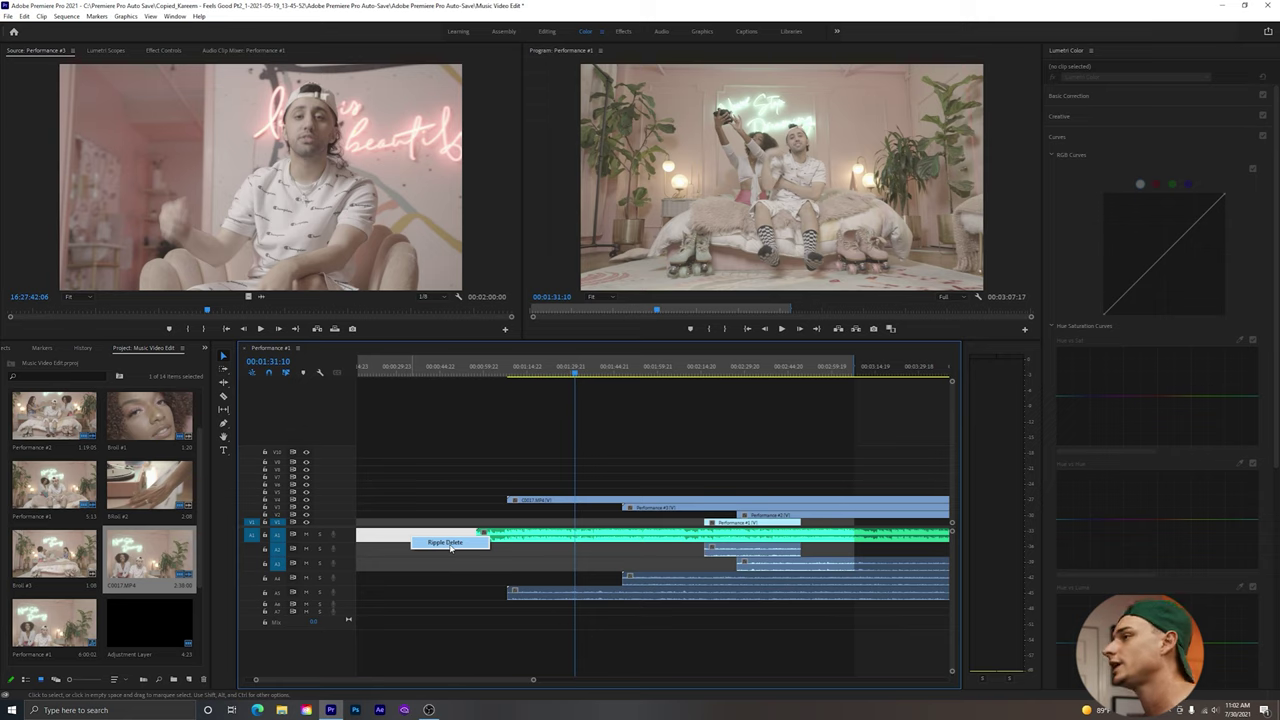
{"action": "left_click", "coordinate": [446, 543]}
{"action": "scroll", "coordinate": [450, 548], "scroll_direction": "up", "scroll_amount": 2}
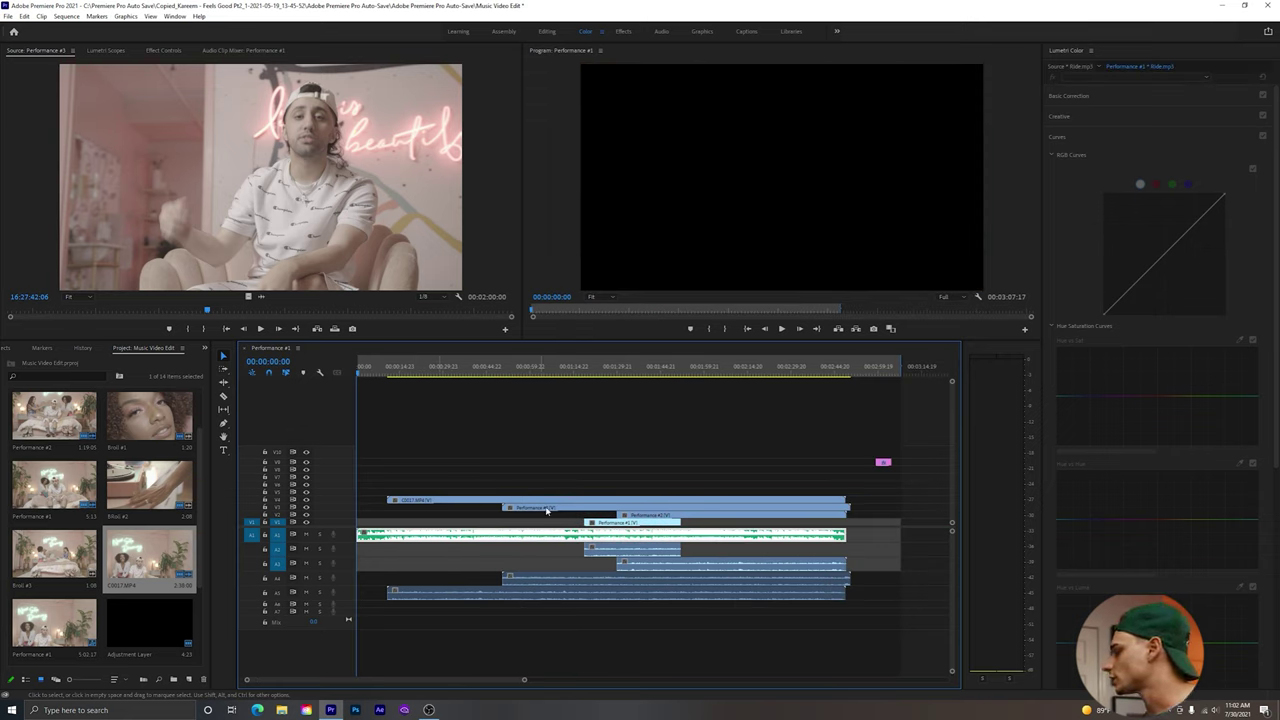
Trim the V3 and Performance #3 clip starts to align near 00:01:27:00, then shift the pink adjustment layer.
{"action": "left_click", "coordinate": [604, 373]}
{"action": "key", "text": "space"}
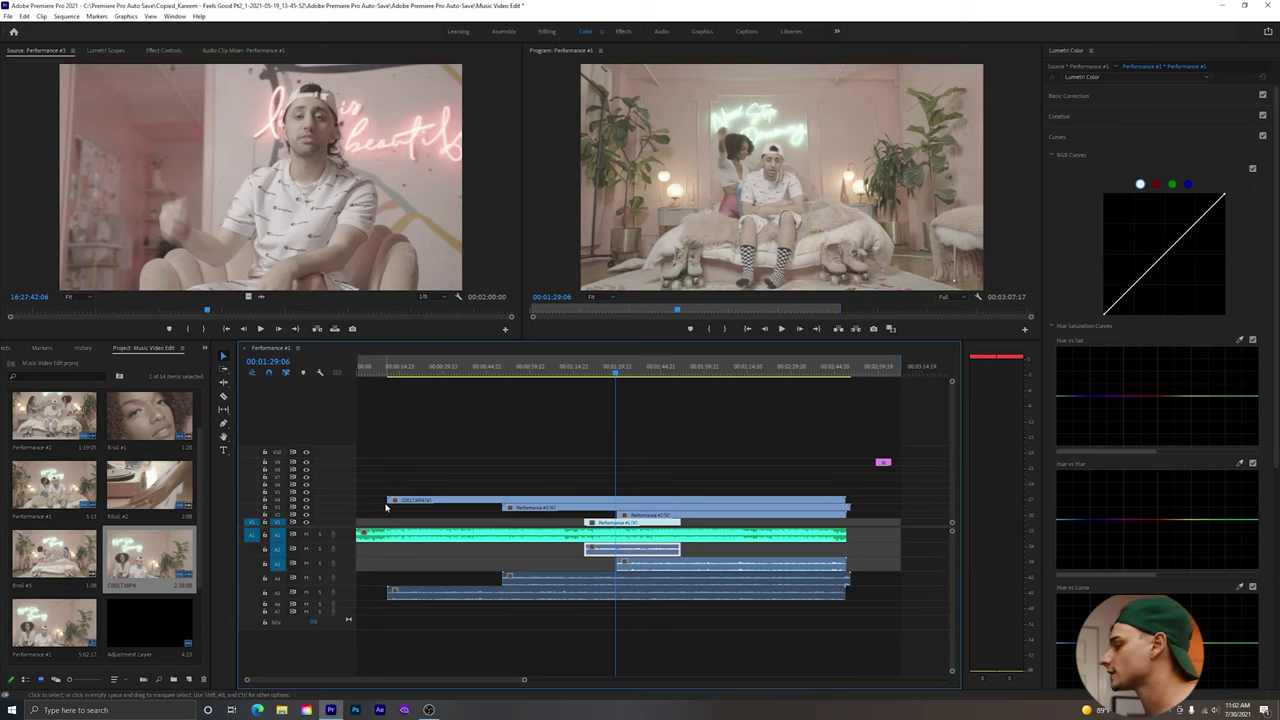
{"action": "left_click_drag", "start_coordinate": [389, 500], "coordinate": [617, 499]}
{"action": "left_click_drag", "start_coordinate": [503, 508], "coordinate": [617, 523]}
{"action": "left_click", "coordinate": [608, 366]}
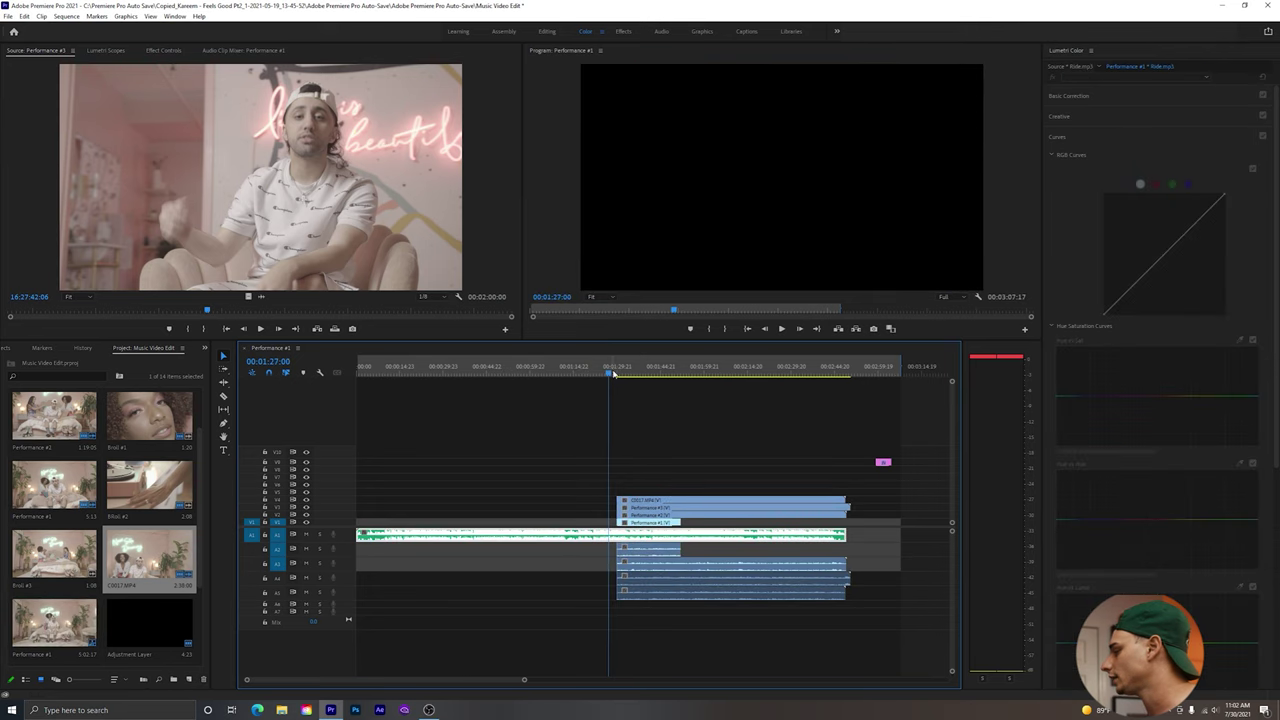
{"action": "left_click_drag", "start_coordinate": [864, 458], "coordinate": [944, 452]}
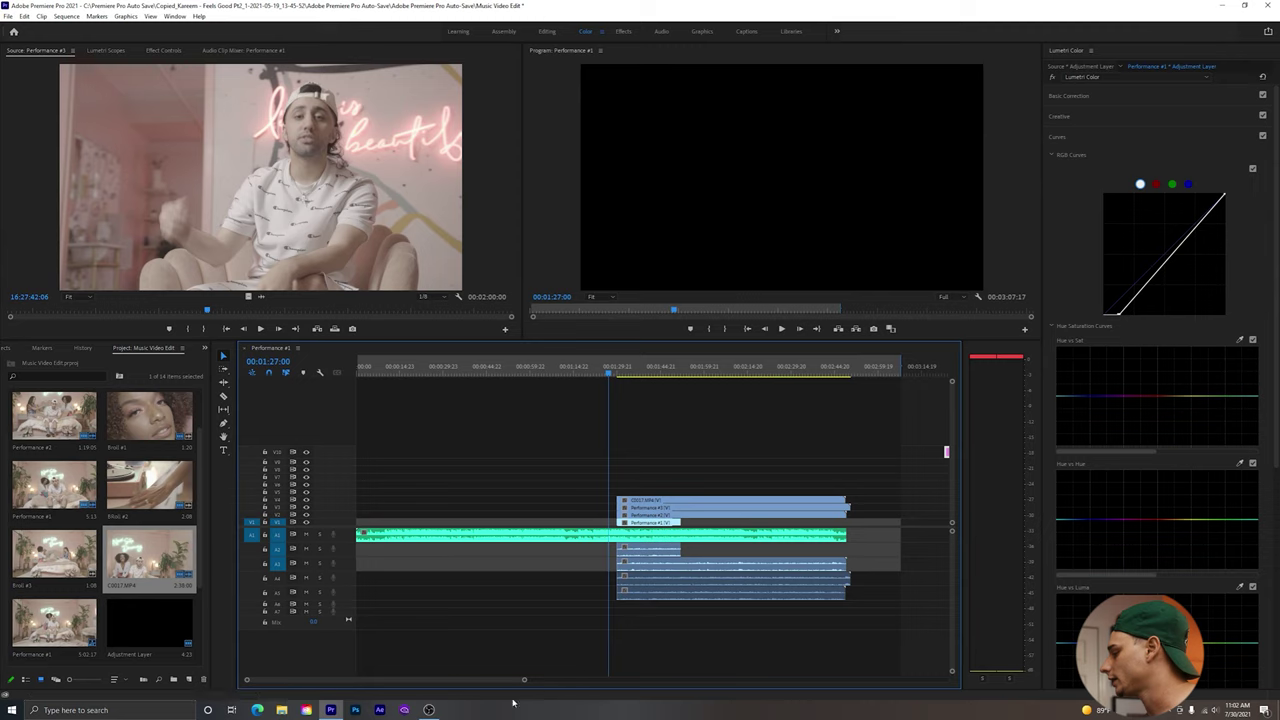
{"action": "left_click_drag", "start_coordinate": [526, 682], "coordinate": [400, 683]}
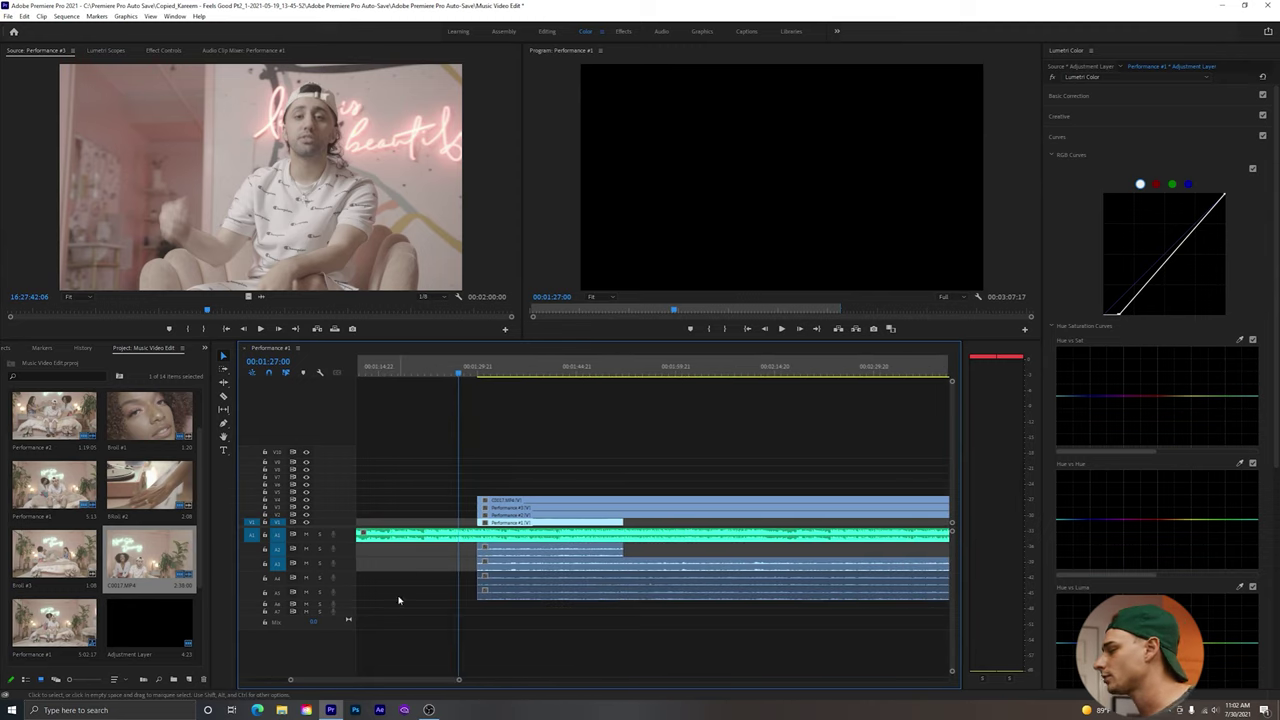
{"action": "key", "text": "space"}
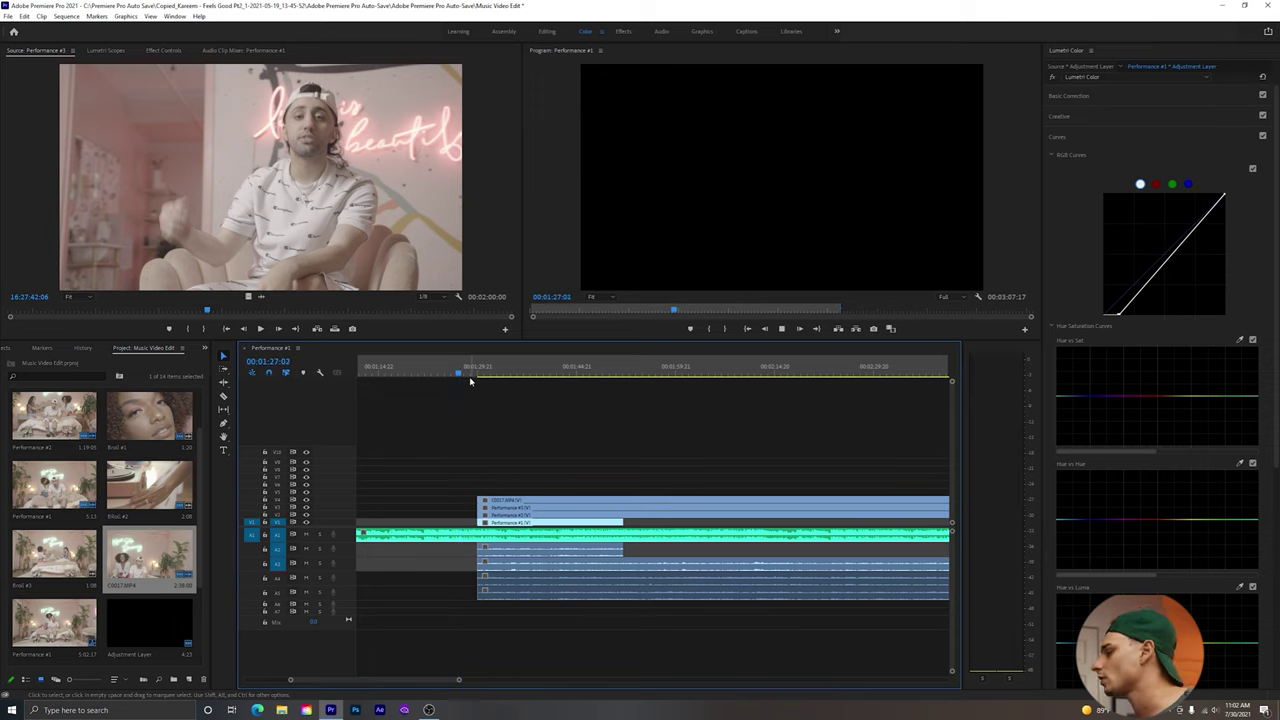
{"action": "left_click", "coordinate": [473, 385]}
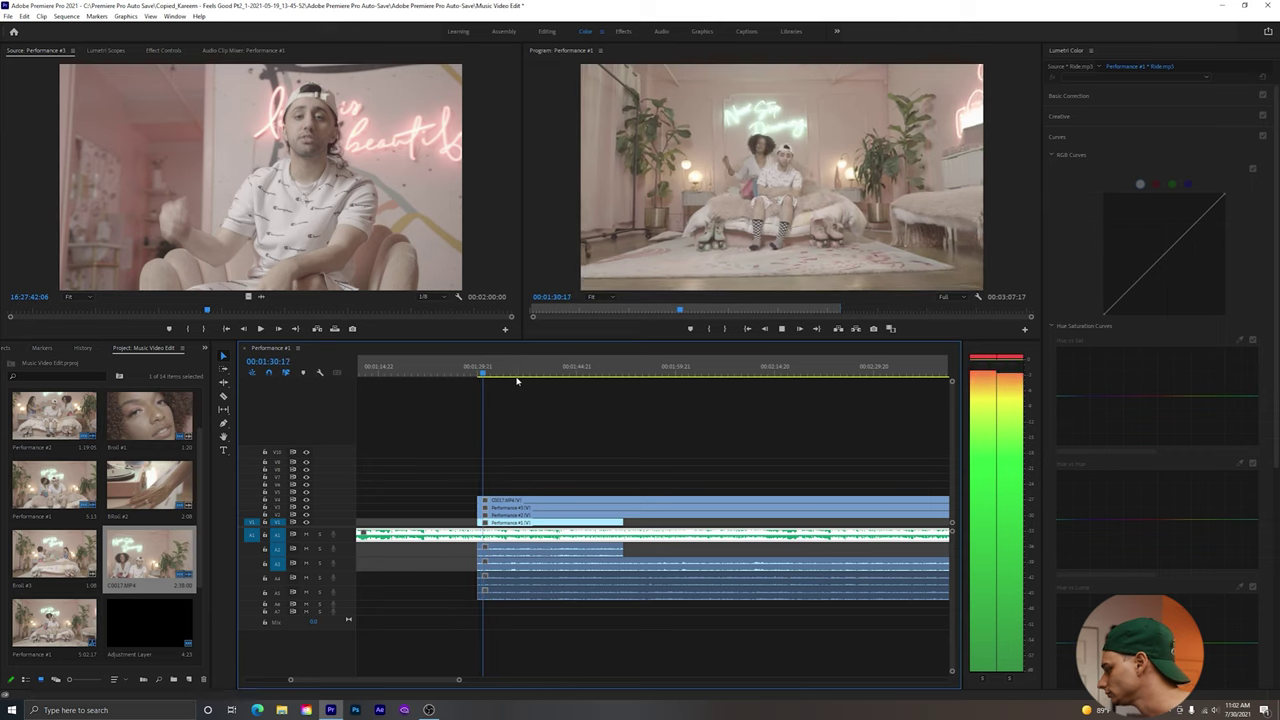
{"action": "key", "text": "space"}
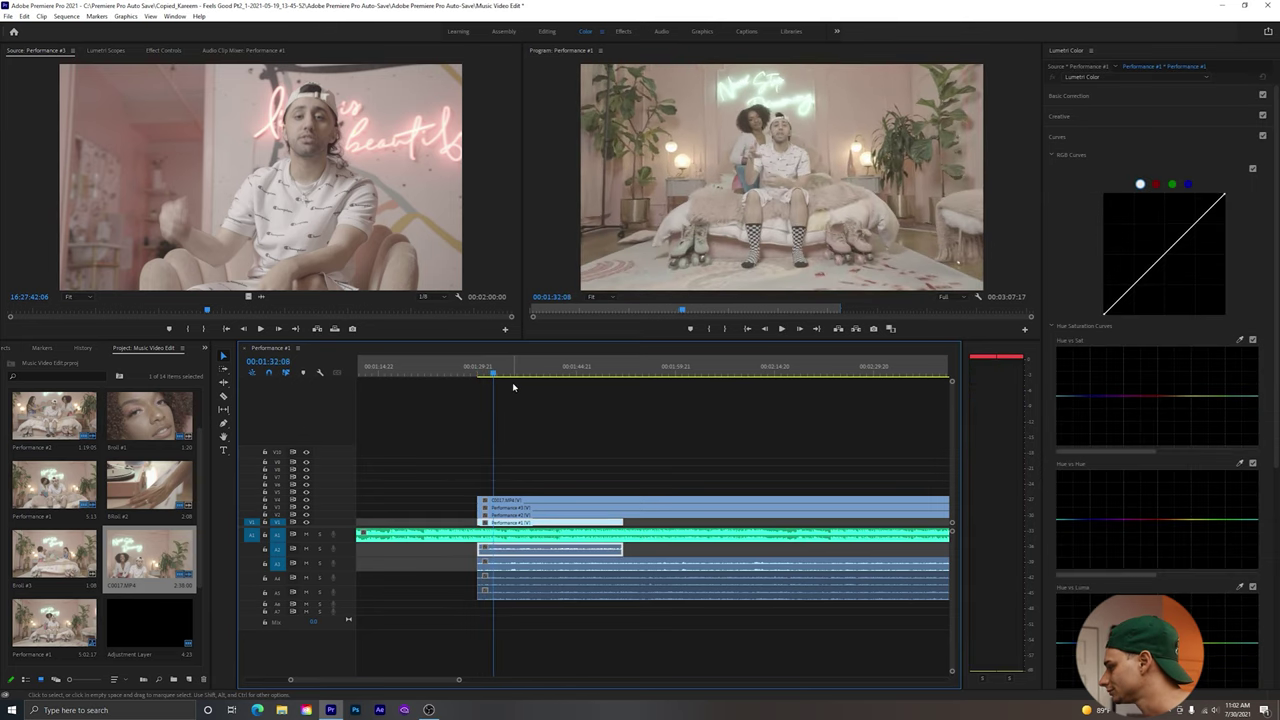
{"action": "key", "text": "space"}
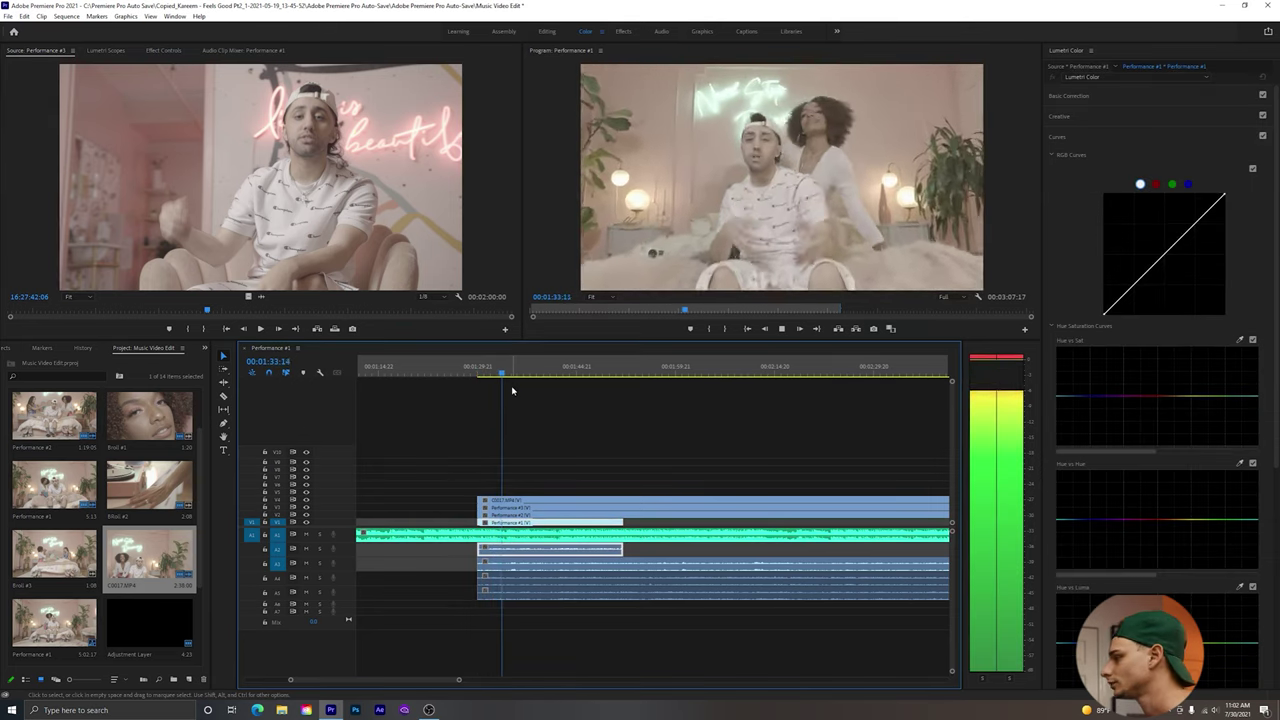
{"action": "key", "text": "space"}
{"action": "left_click", "coordinate": [481, 370]}
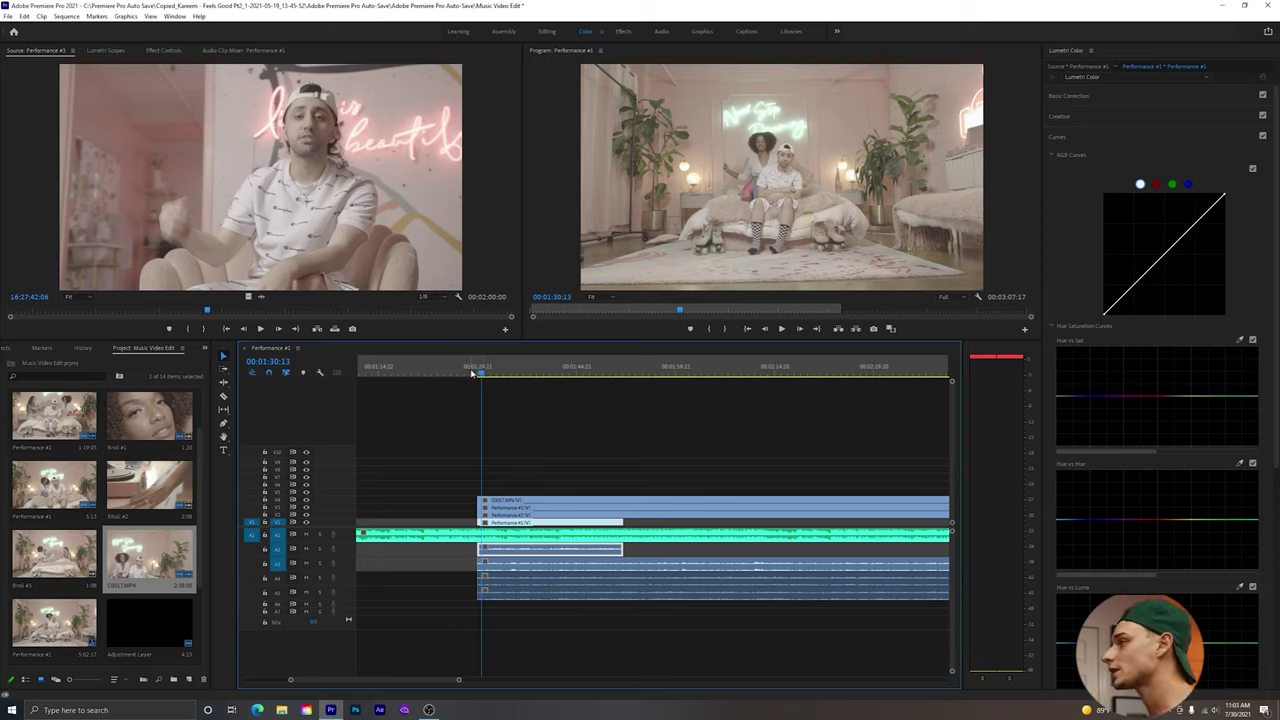
{"action": "left_click", "coordinate": [476, 373]}
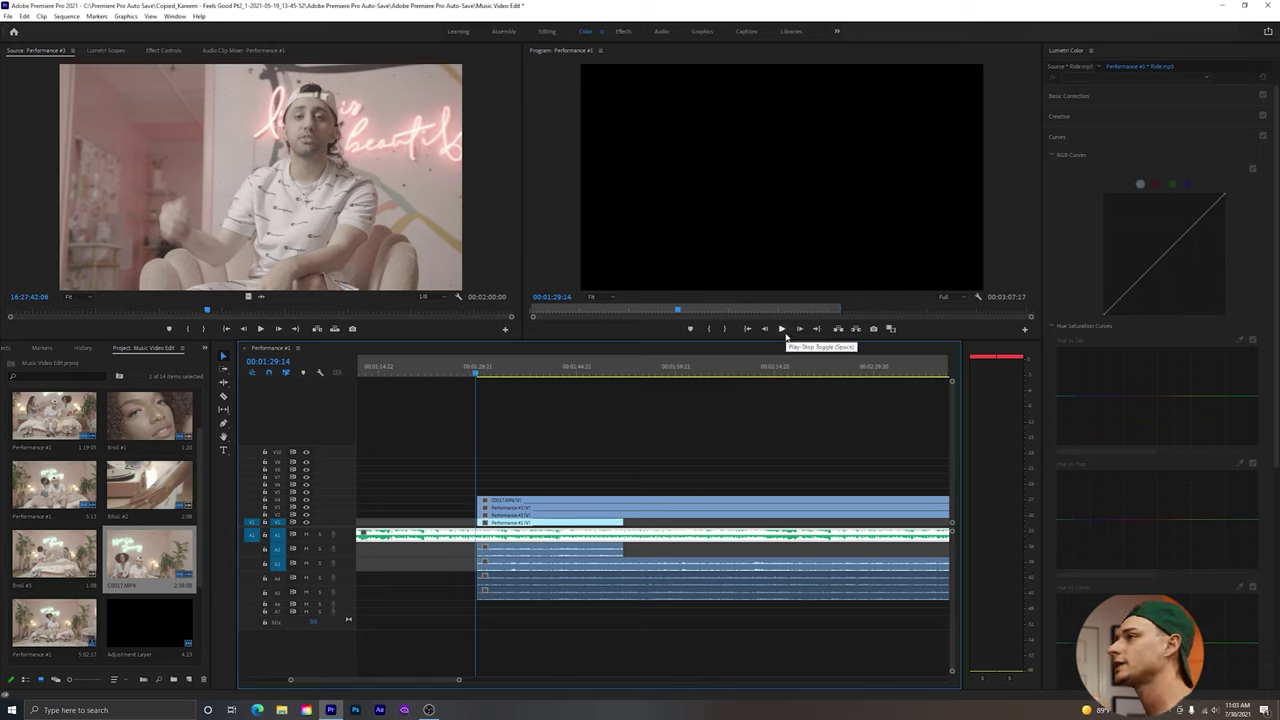
{"action": "left_click", "coordinate": [490, 371]}
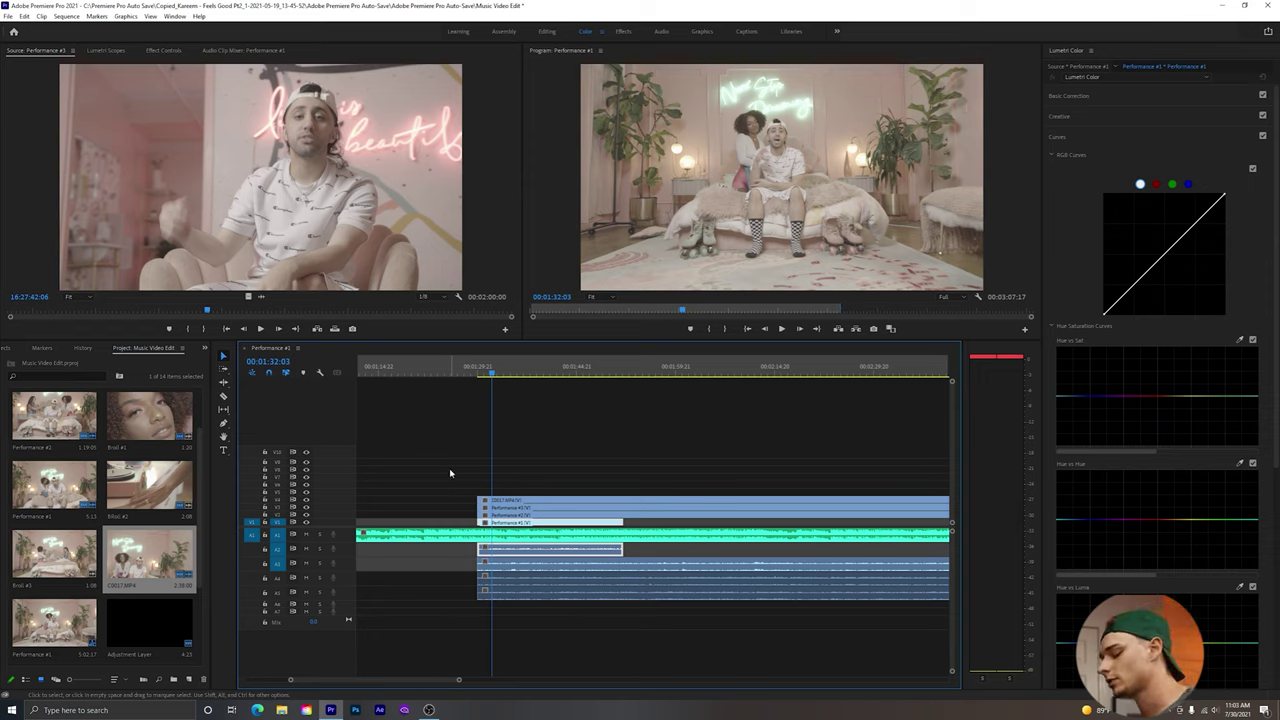
Razor through all stacked clips at one point and delete every piece after the cut.
{"action": "key", "text": "c"}
{"action": "left_click", "coordinate": [626, 503]}
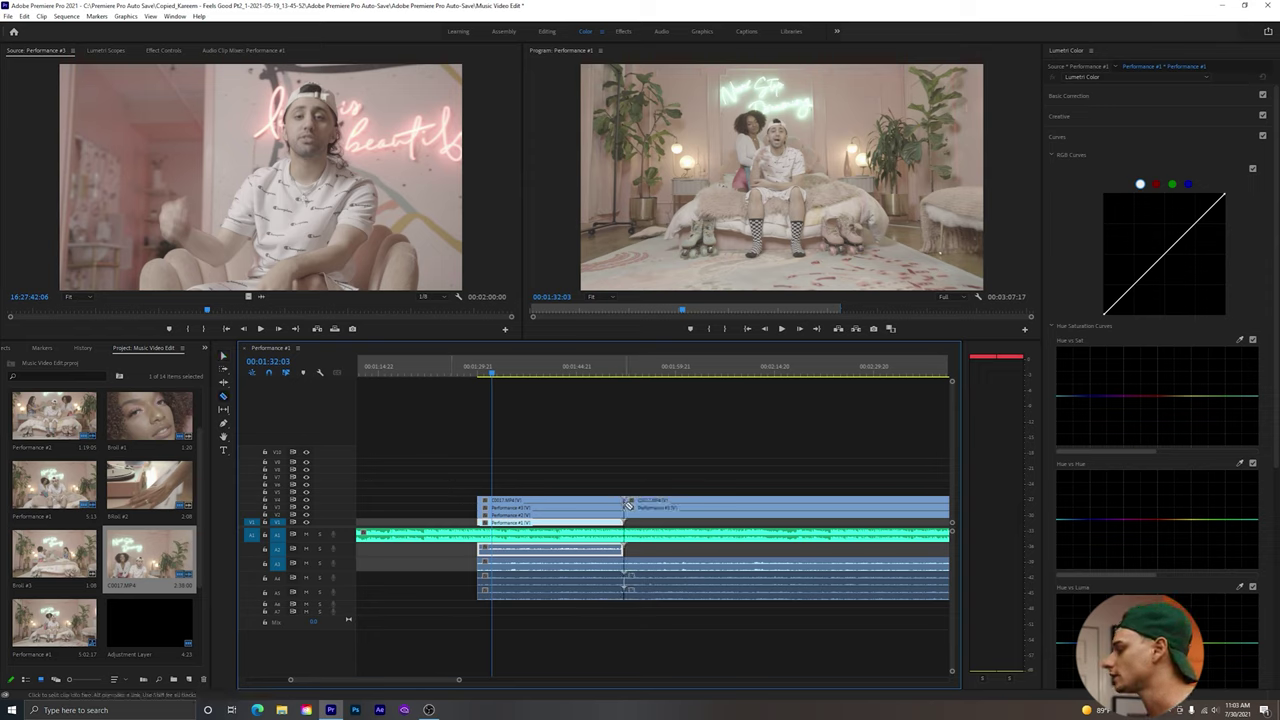
{"action": "left_click", "coordinate": [630, 515]}
{"action": "key", "text": "v"}
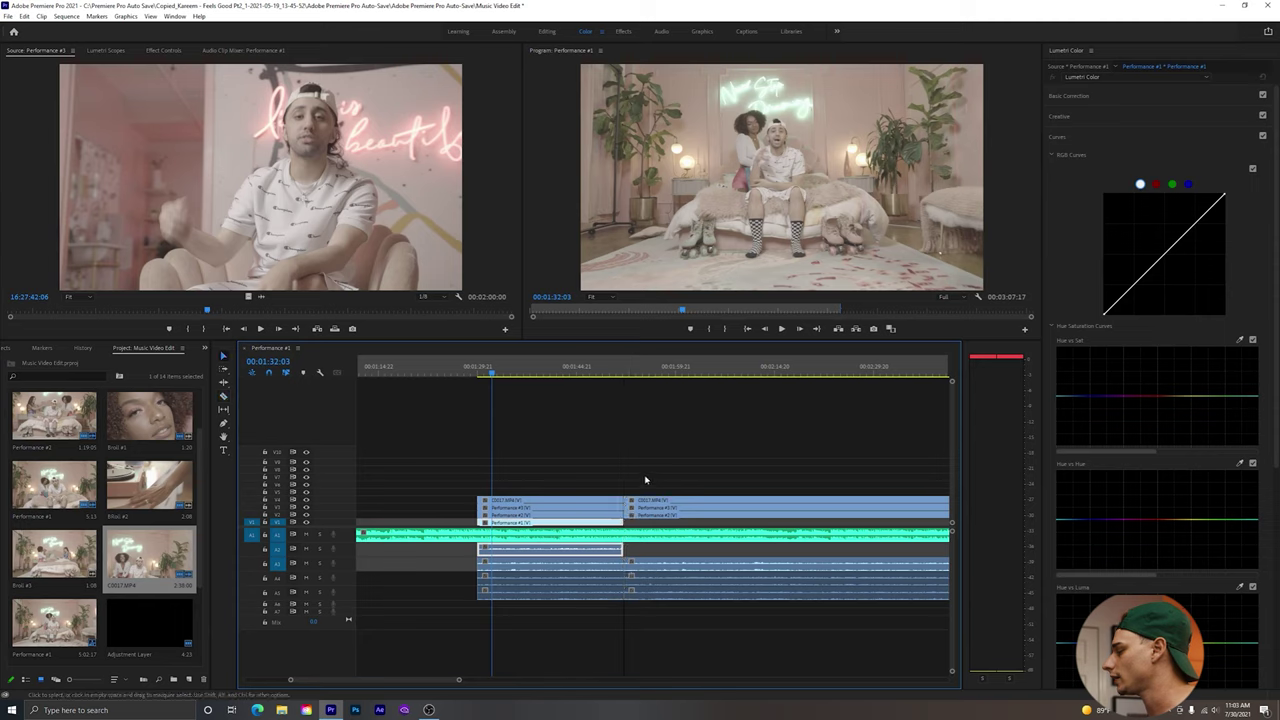
{"action": "left_click_drag", "start_coordinate": [646, 480], "coordinate": [650, 516]}
{"action": "key", "text": "Delete"}
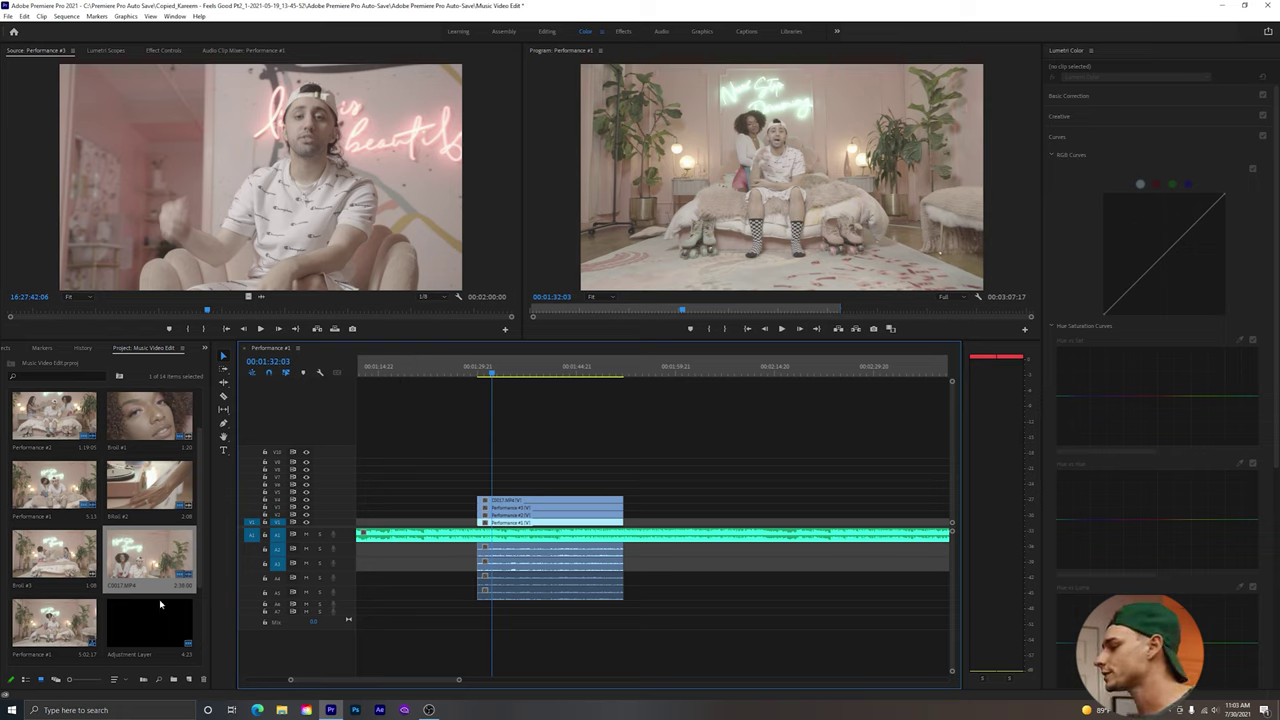
Create an adjustment layer, extend it back to the sequence start, and place it on V8.
{"action": "left_click", "coordinate": [188, 681]}
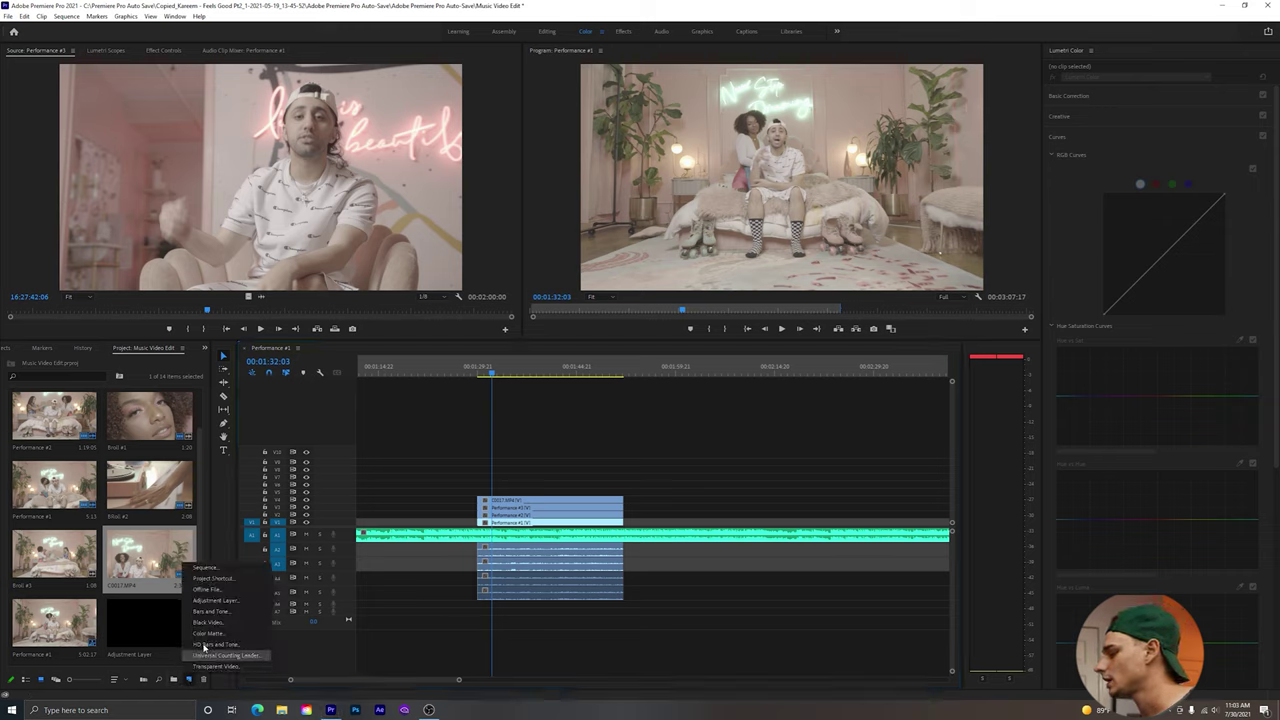
{"action": "left_click", "coordinate": [216, 601]}
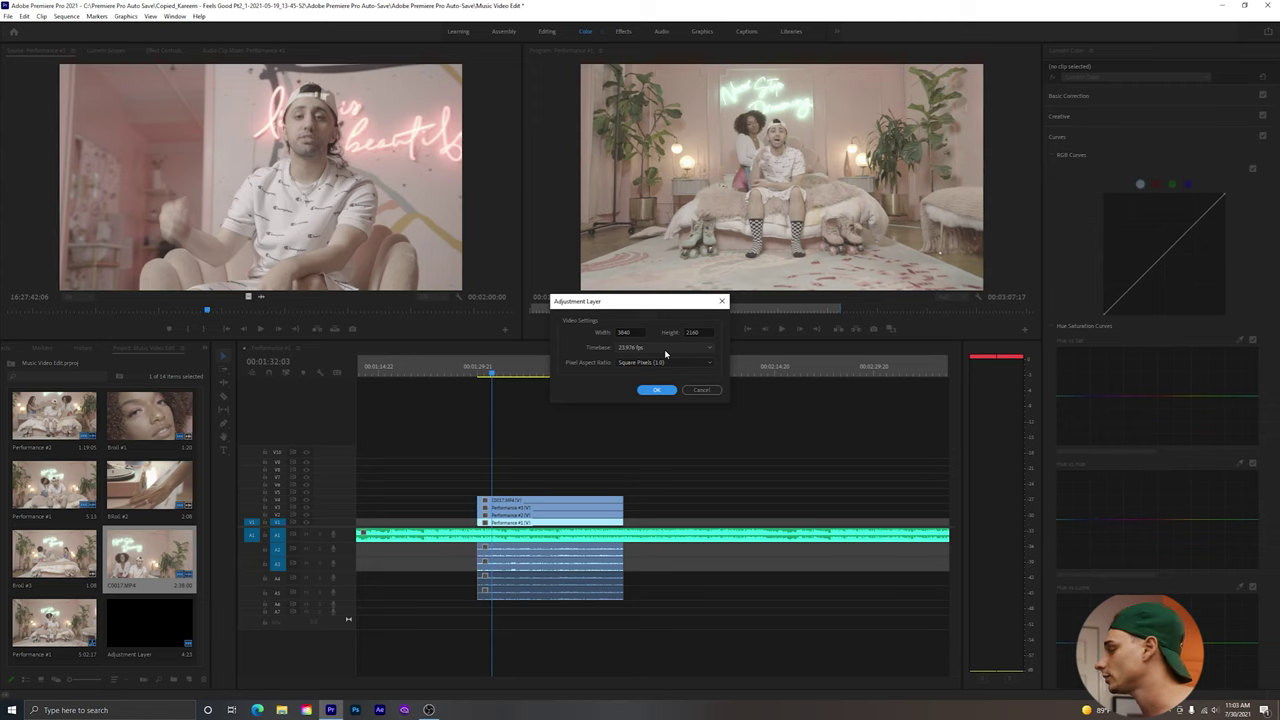
{"action": "left_click", "coordinate": [657, 390]}
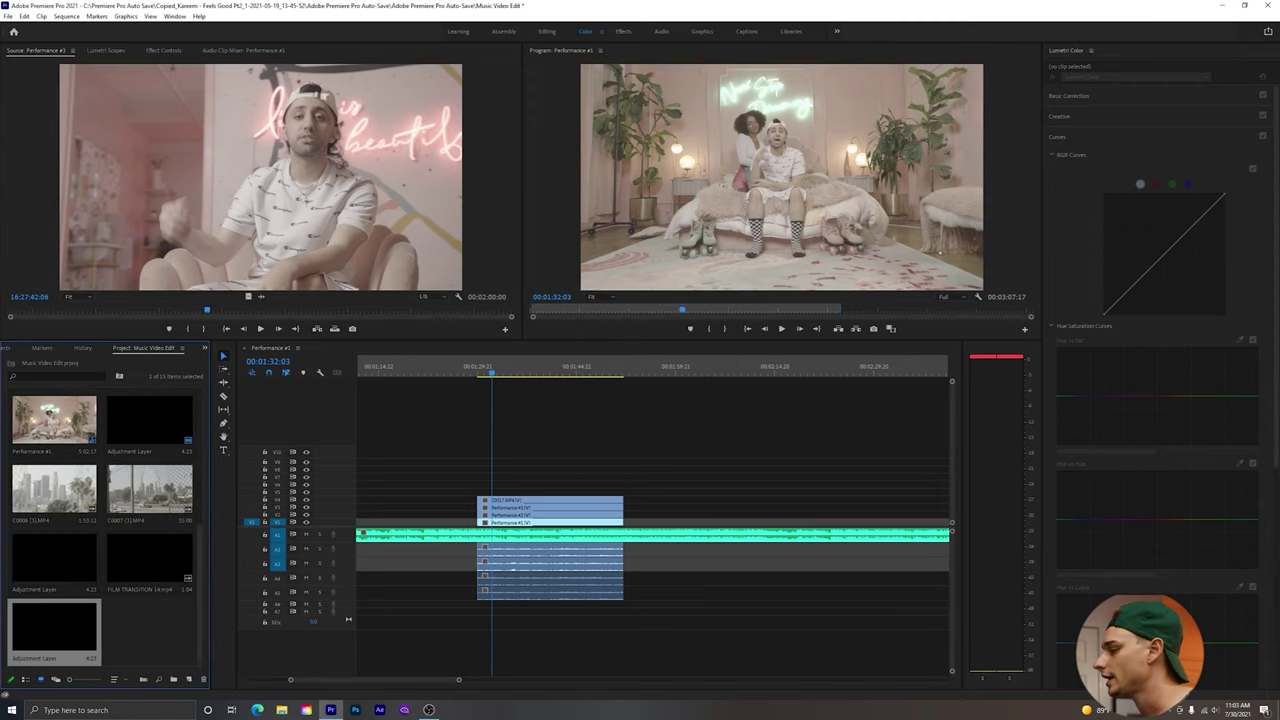
{"action": "left_click_drag", "start_coordinate": [48, 630], "coordinate": [917, 478]}
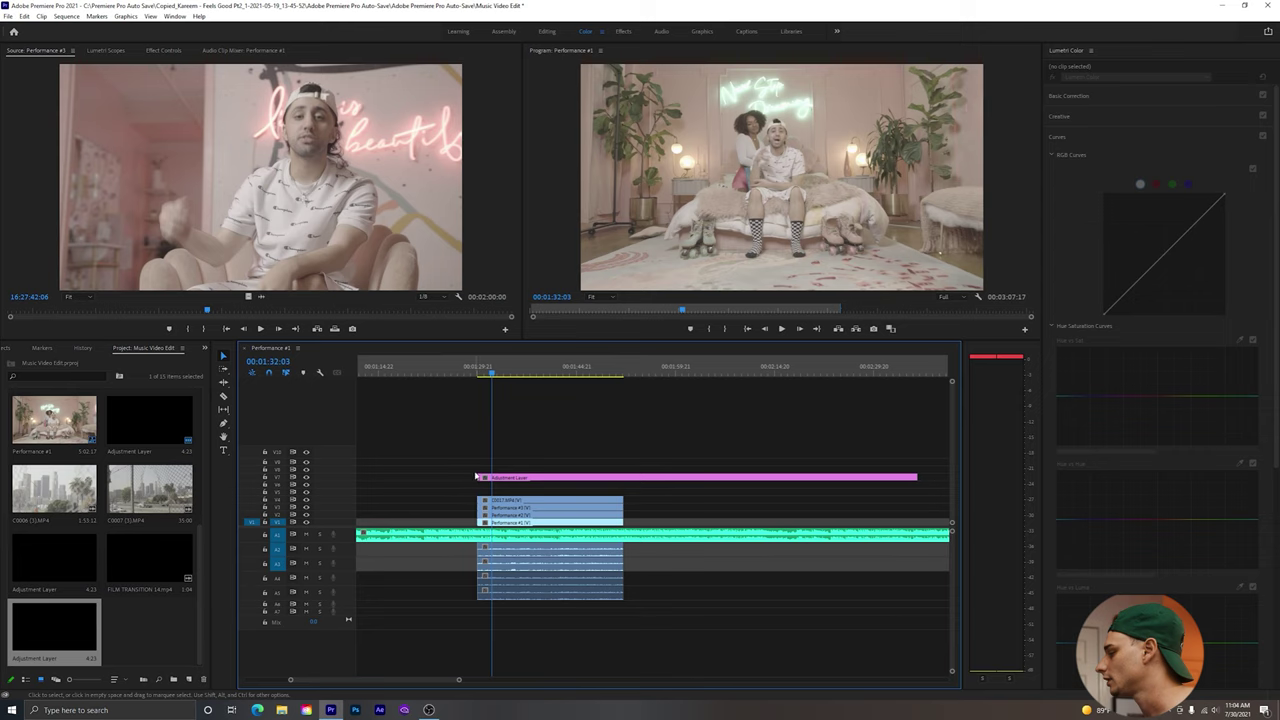
{"action": "left_click_drag", "start_coordinate": [477, 478], "coordinate": [358, 478]}
{"action": "left_click_drag", "start_coordinate": [511, 477], "coordinate": [508, 465]}
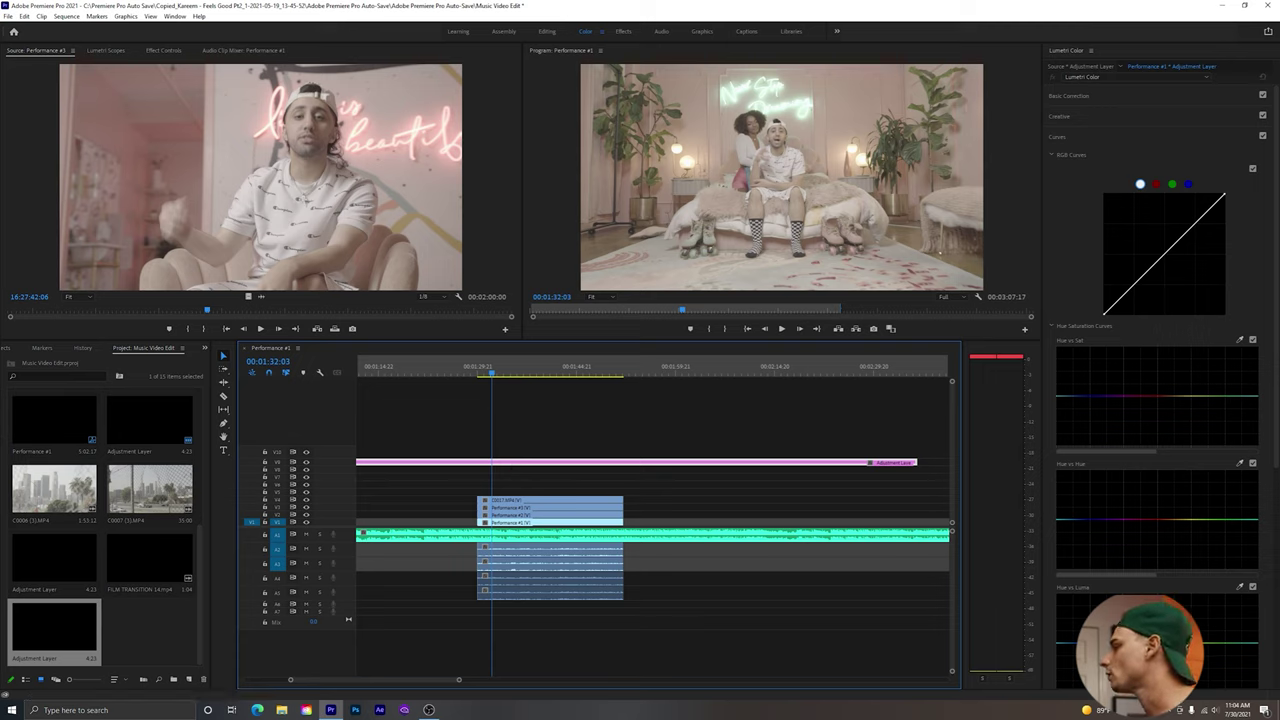
Load the DF .cube file from Downloads as the Lumetri Creative look.
{"action": "left_click", "coordinate": [1062, 116]}
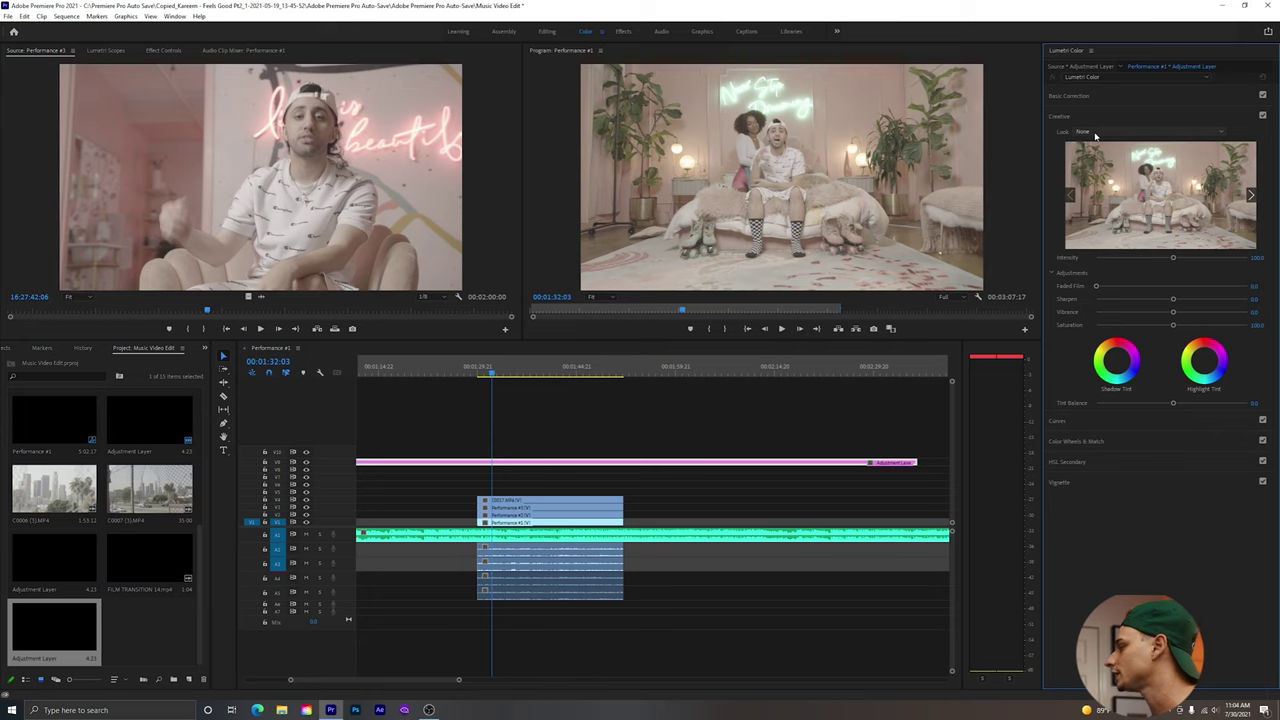
{"action": "left_click", "coordinate": [1095, 135]}
{"action": "key", "text": "Escape"}
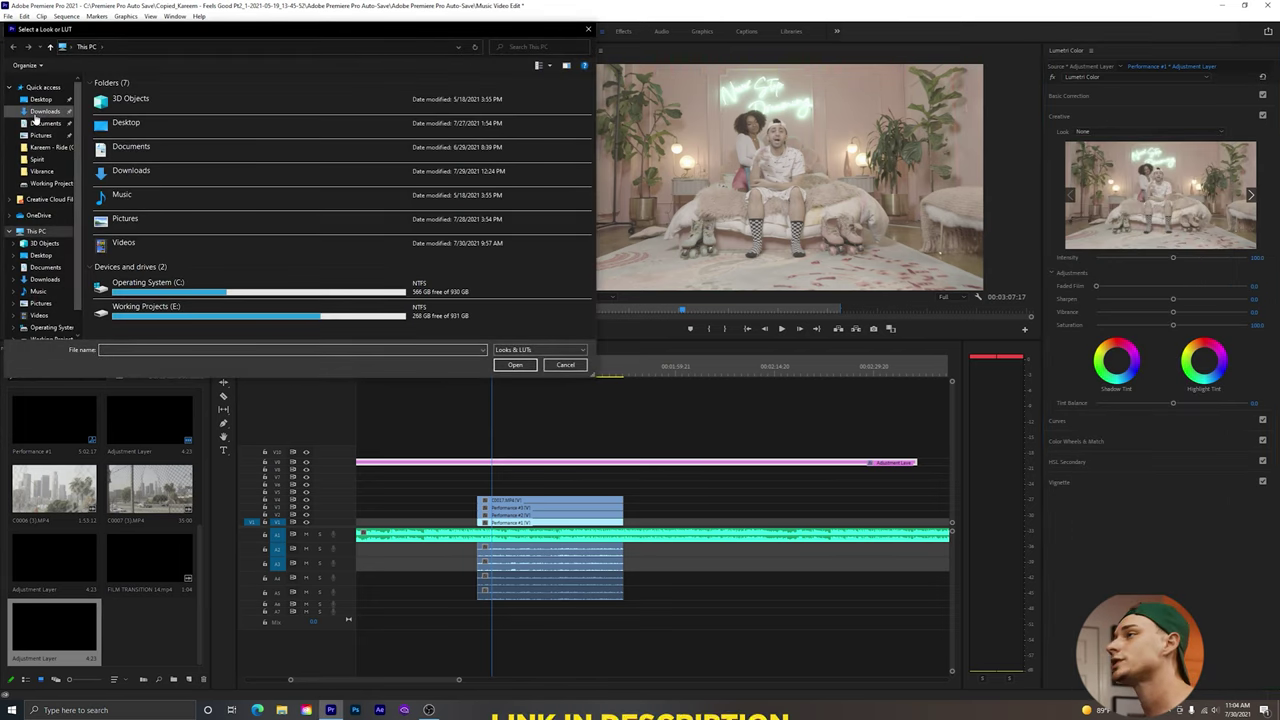
{"action": "left_click", "coordinate": [40, 112]}
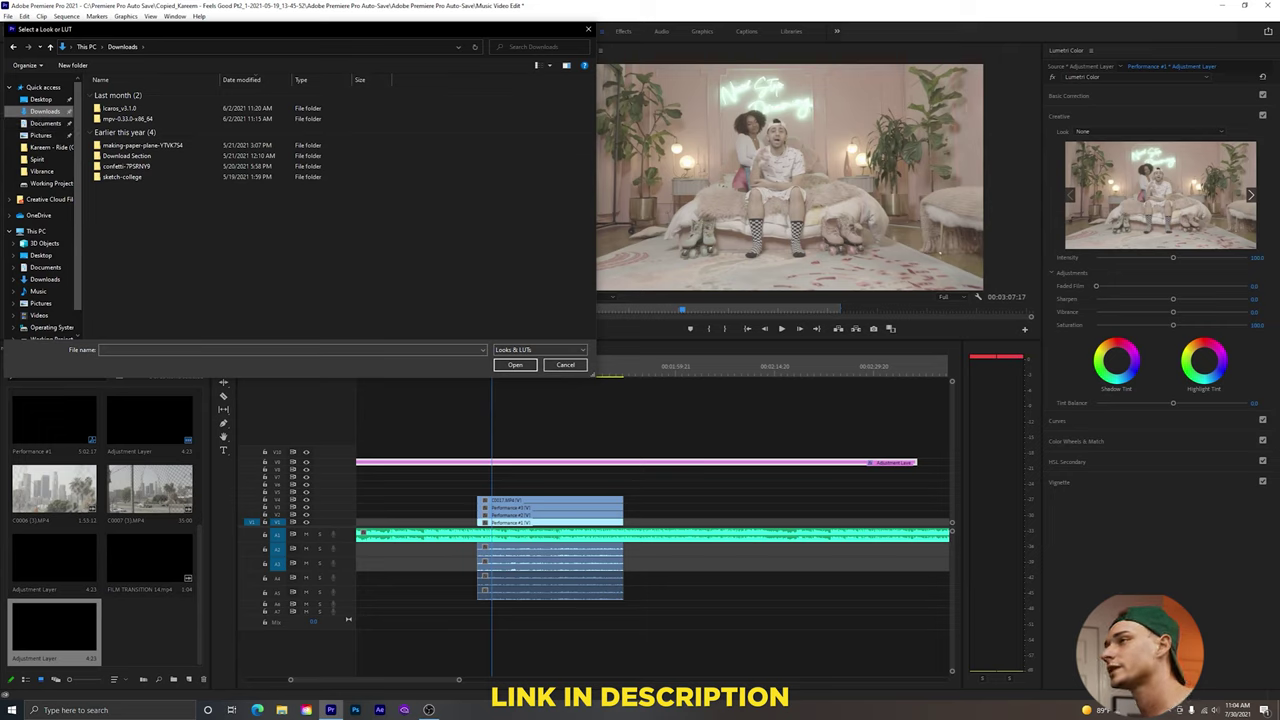
{"action": "left_click", "coordinate": [526, 48]}
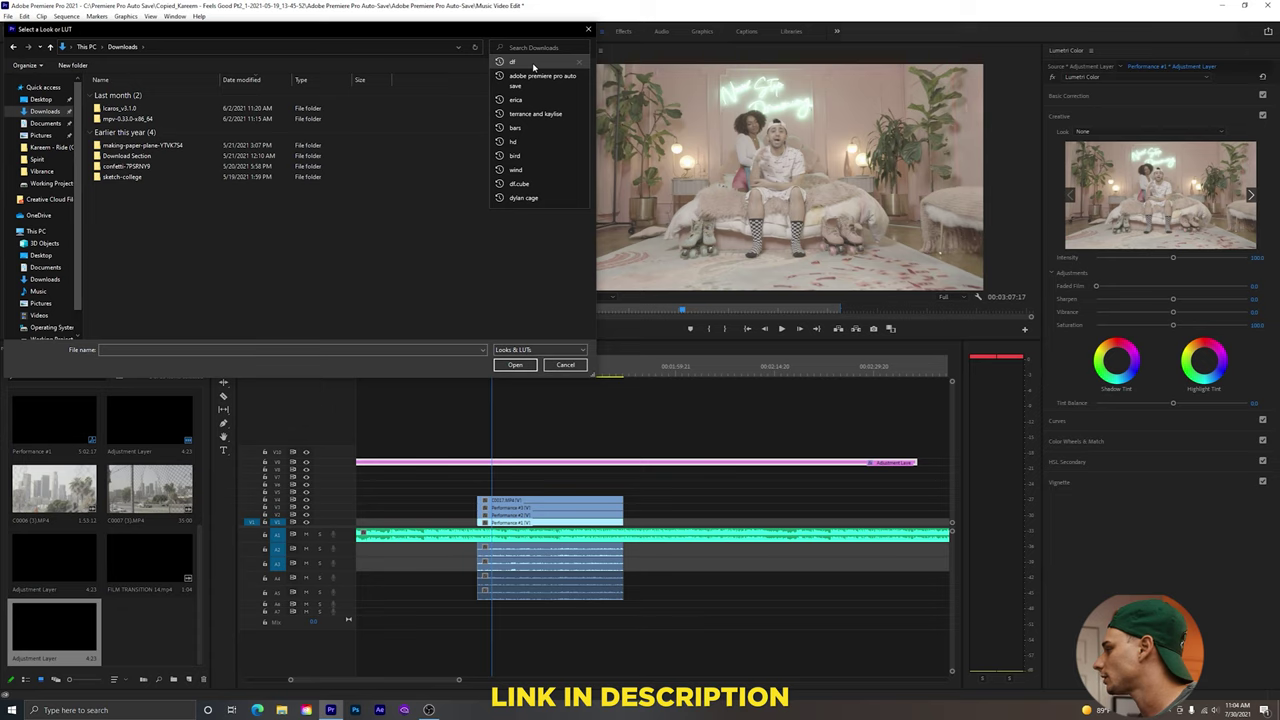
{"action": "key", "text": "Escape"}
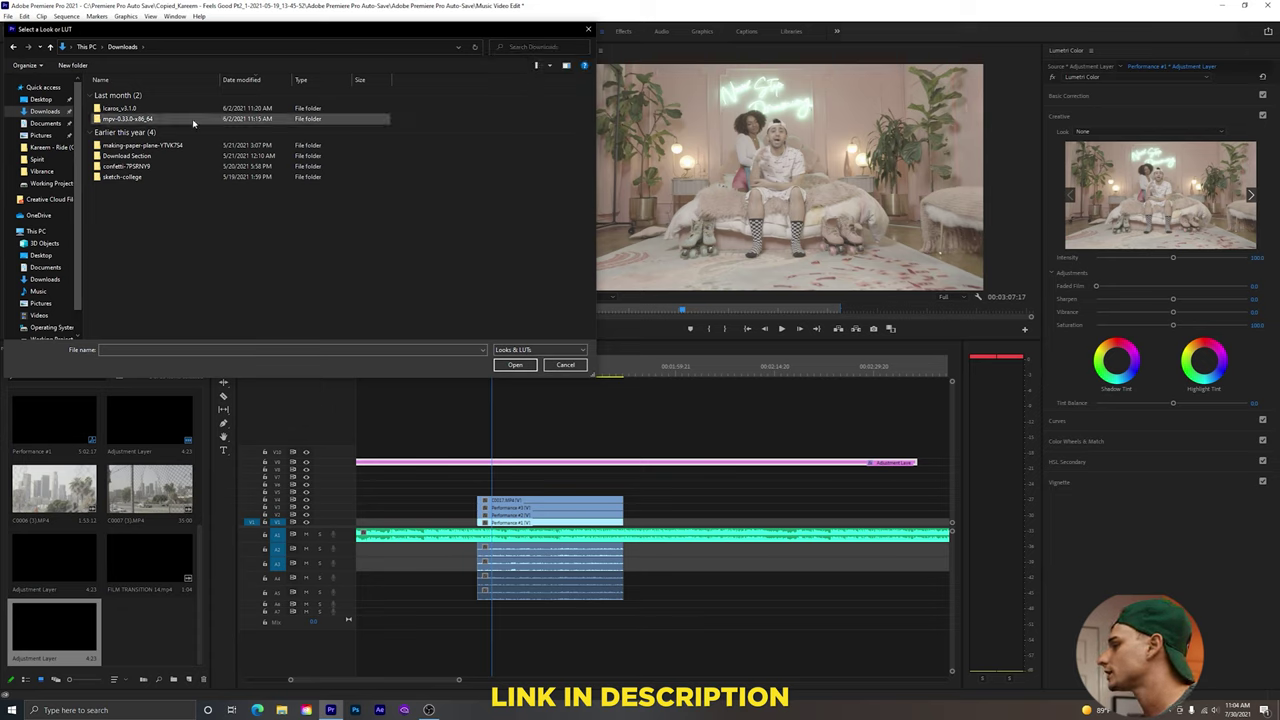
{"action": "left_click", "coordinate": [525, 47]}
{"action": "left_click", "coordinate": [523, 66]}
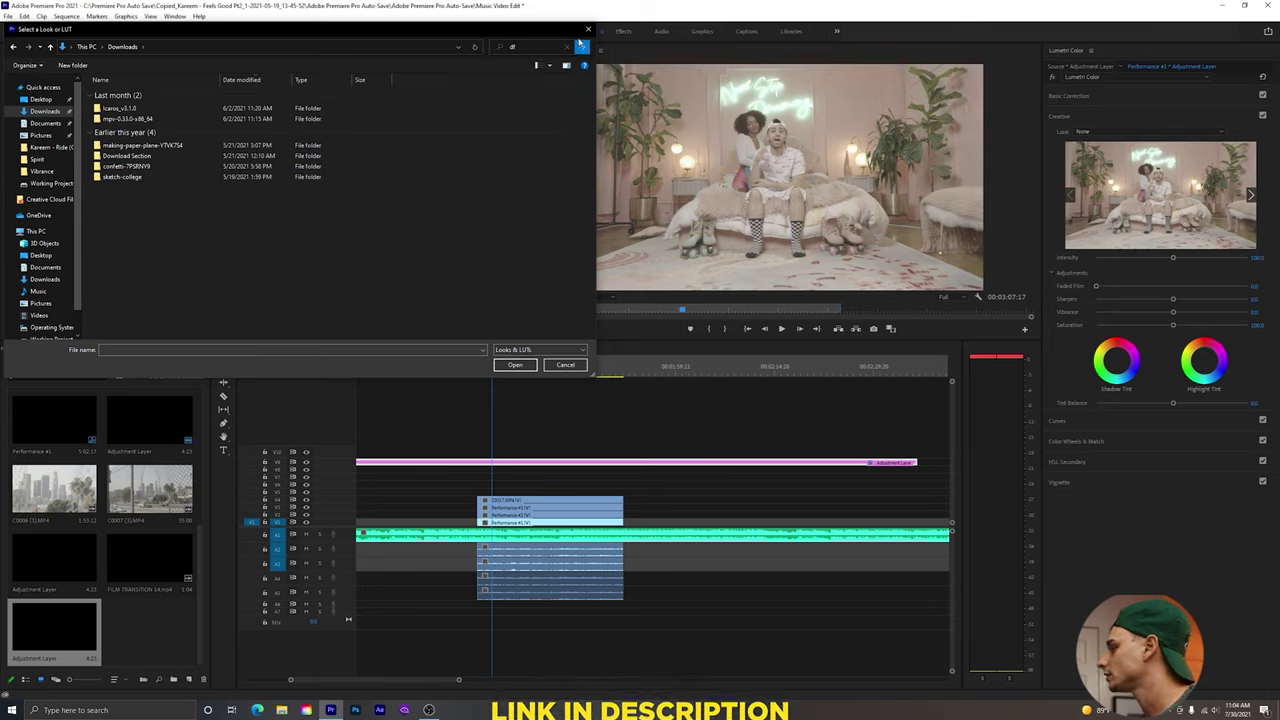
{"action": "double_click", "coordinate": [186, 120]}
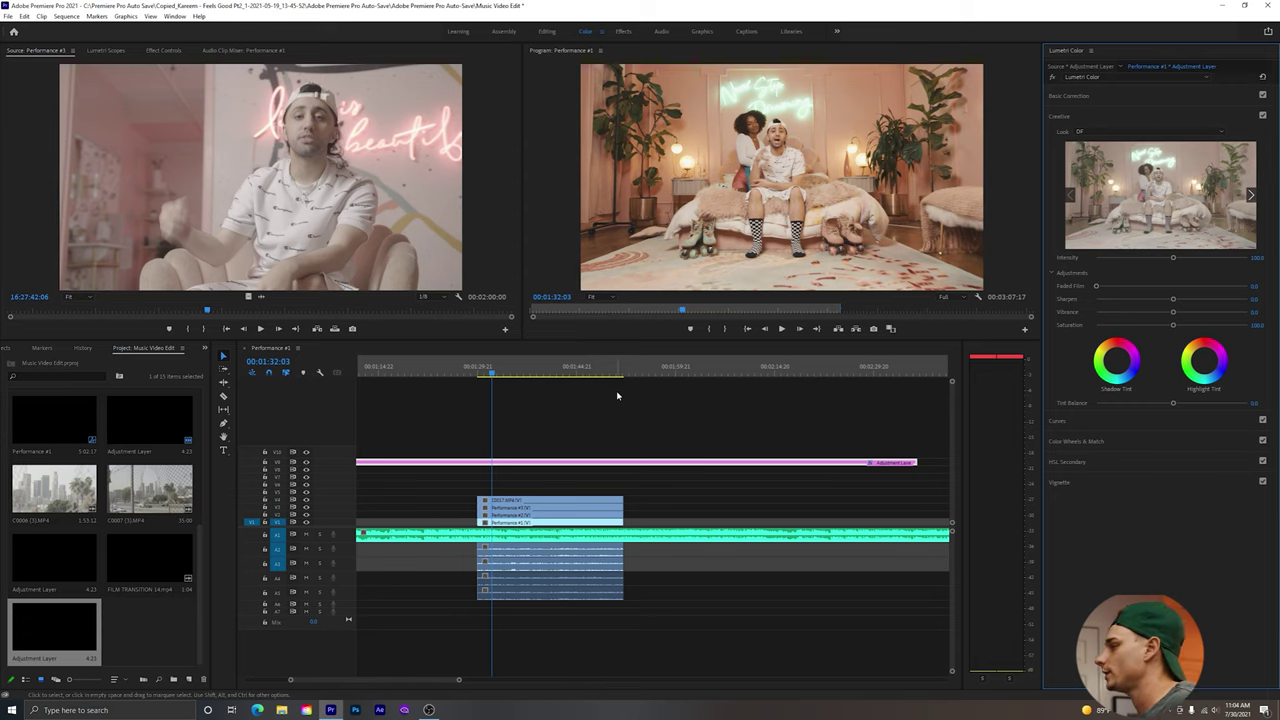
Crush the blacks by dragging the RGB curve's black point right, and add an upper-curve point.
{"action": "left_click", "coordinate": [1058, 421]}
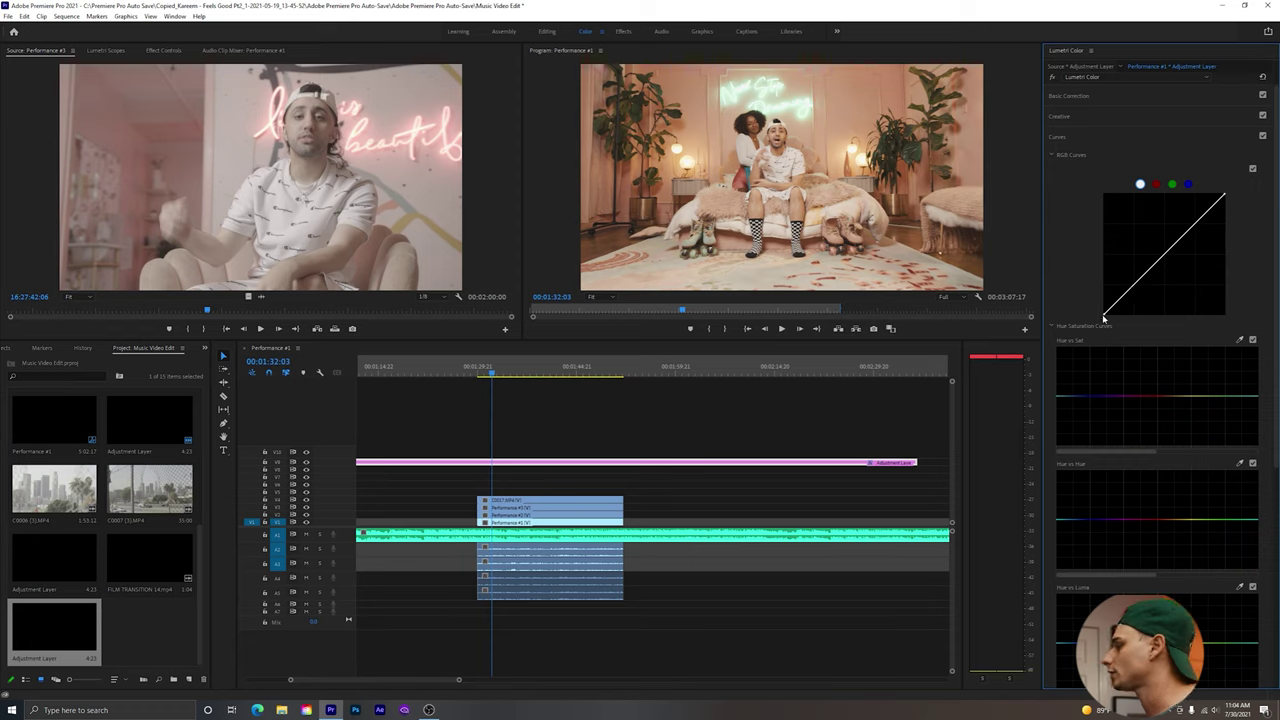
{"action": "left_click_drag", "start_coordinate": [1106, 317], "coordinate": [1104, 323]}
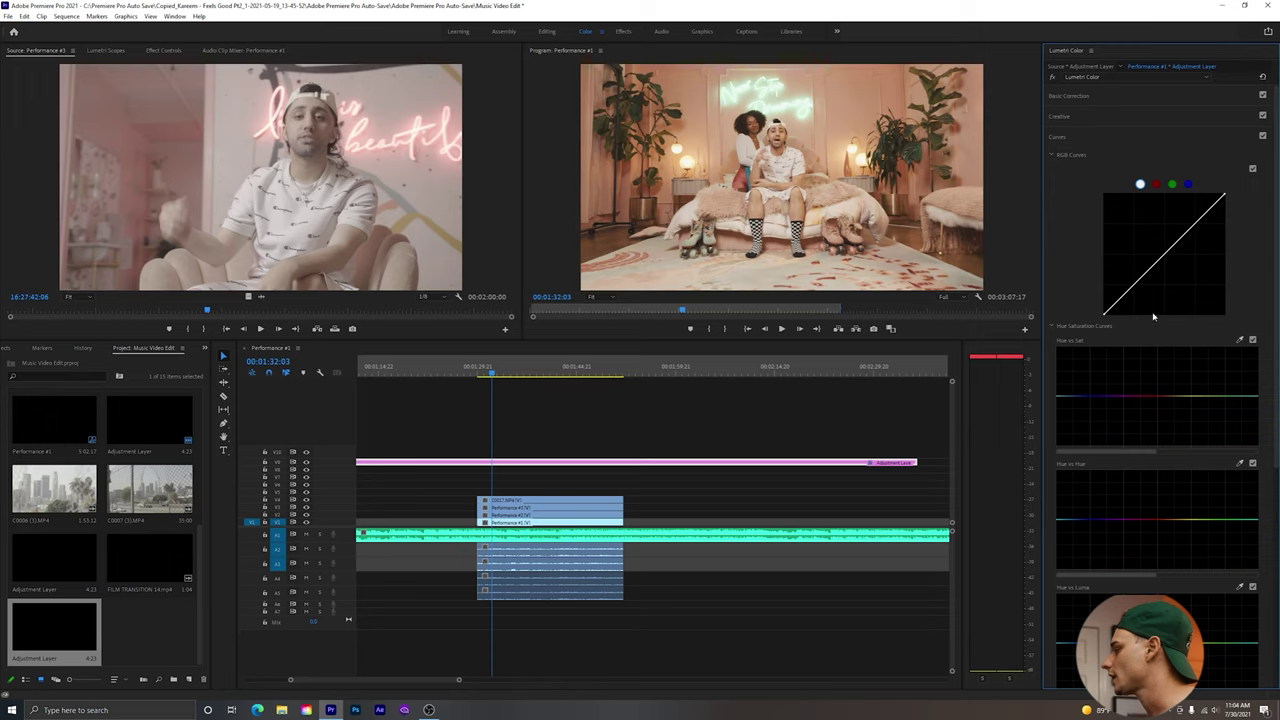
{"action": "left_click_drag", "start_coordinate": [1107, 316], "coordinate": [1116, 326]}
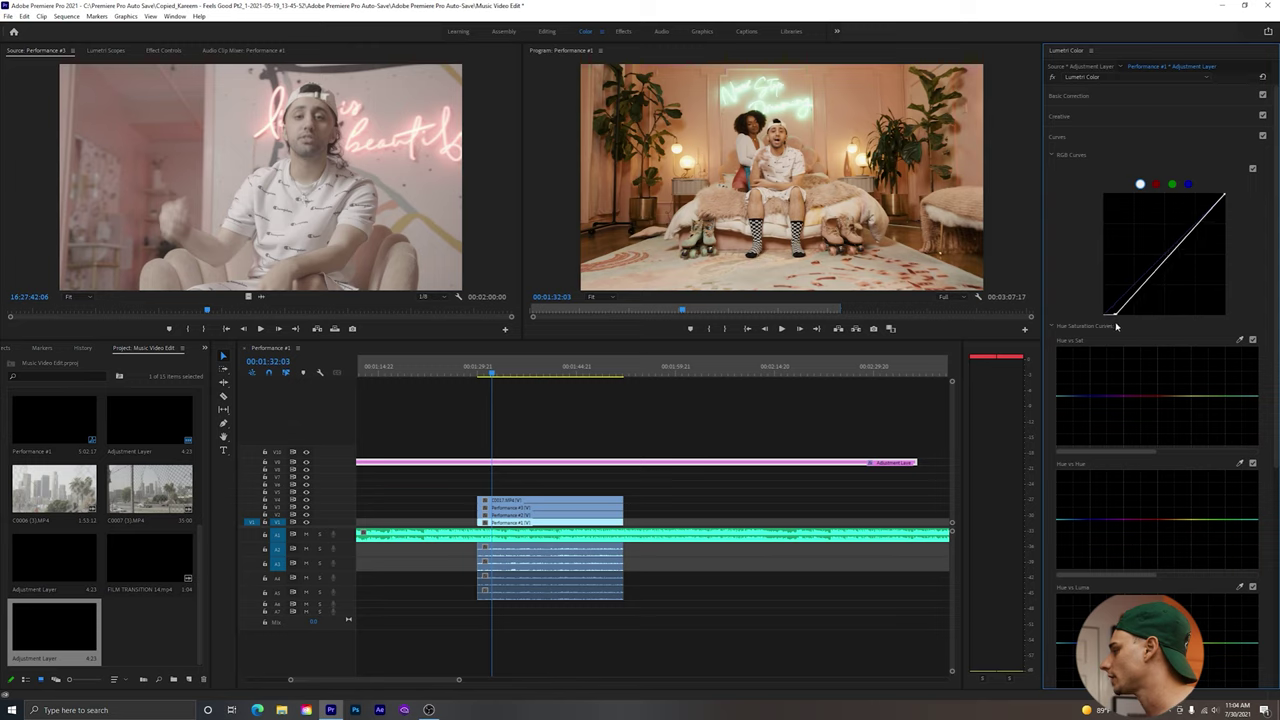
{"action": "left_click", "coordinate": [1194, 228]}
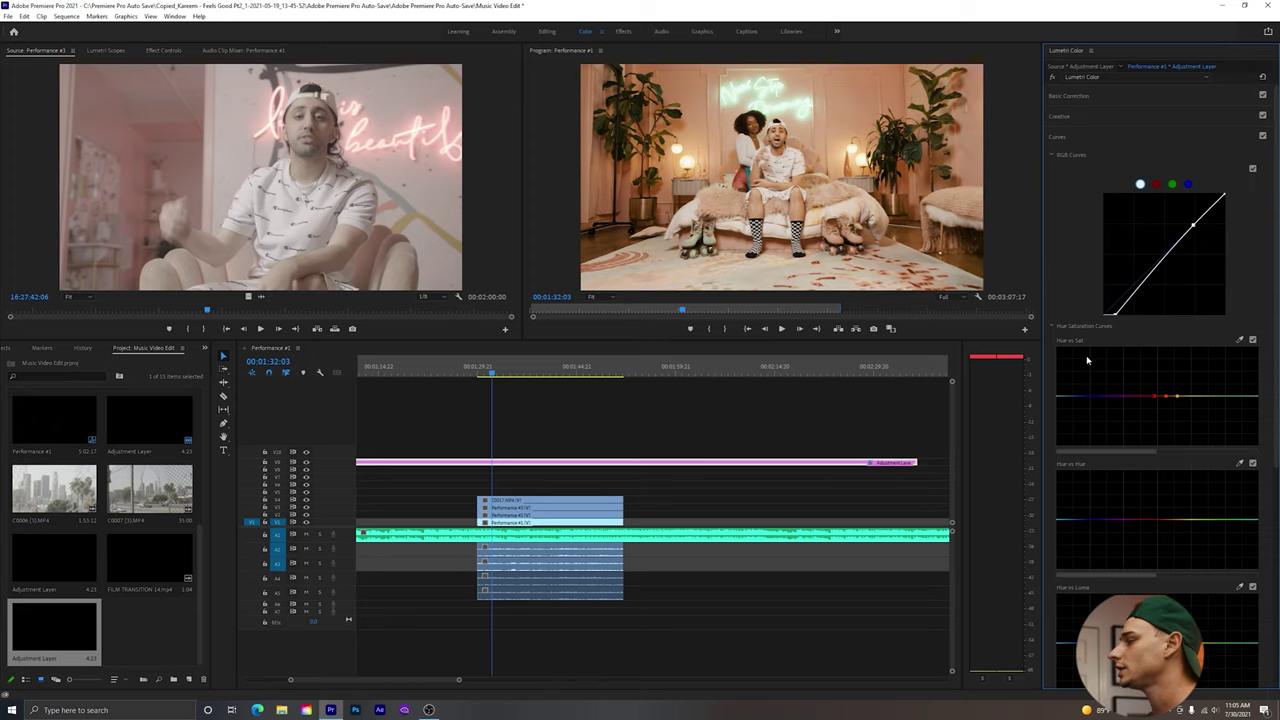
Lower a Hue vs Saturation point to reduce red-orange saturation, reviewing at 00:01:30:01.
{"action": "left_click", "coordinate": [1169, 401]}
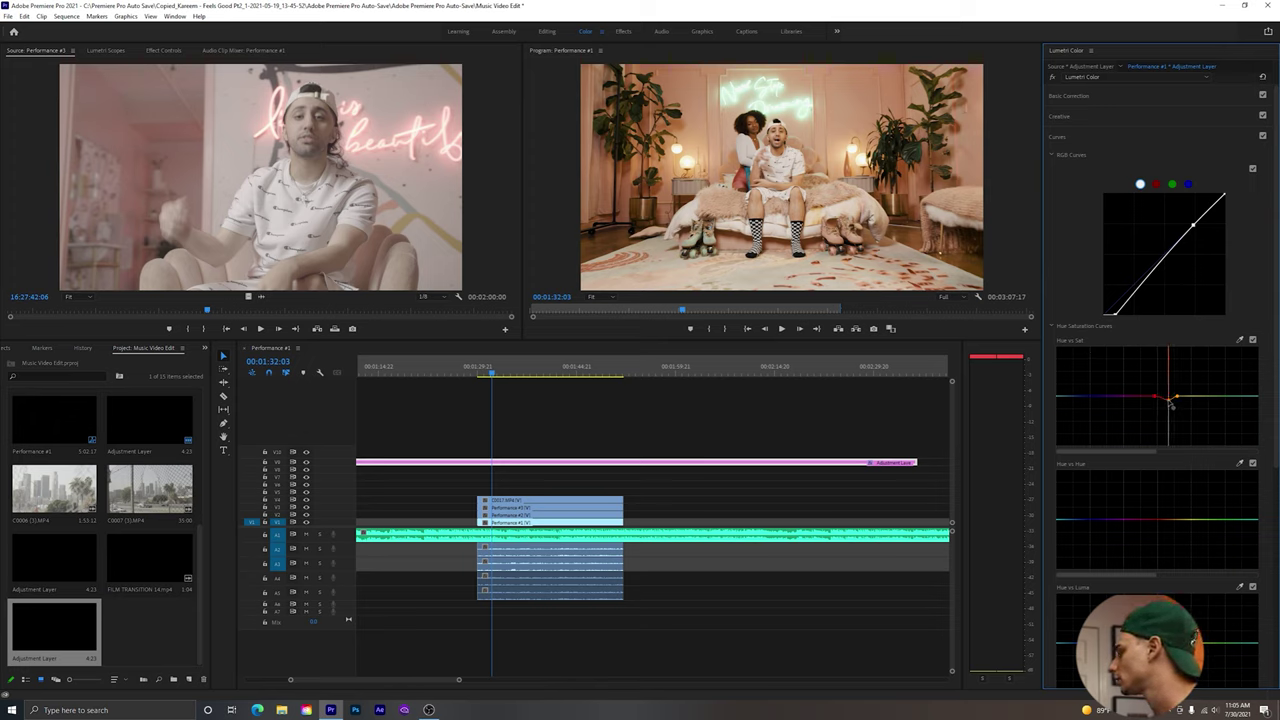
{"action": "left_click_drag", "start_coordinate": [1172, 406], "coordinate": [1171, 407]}
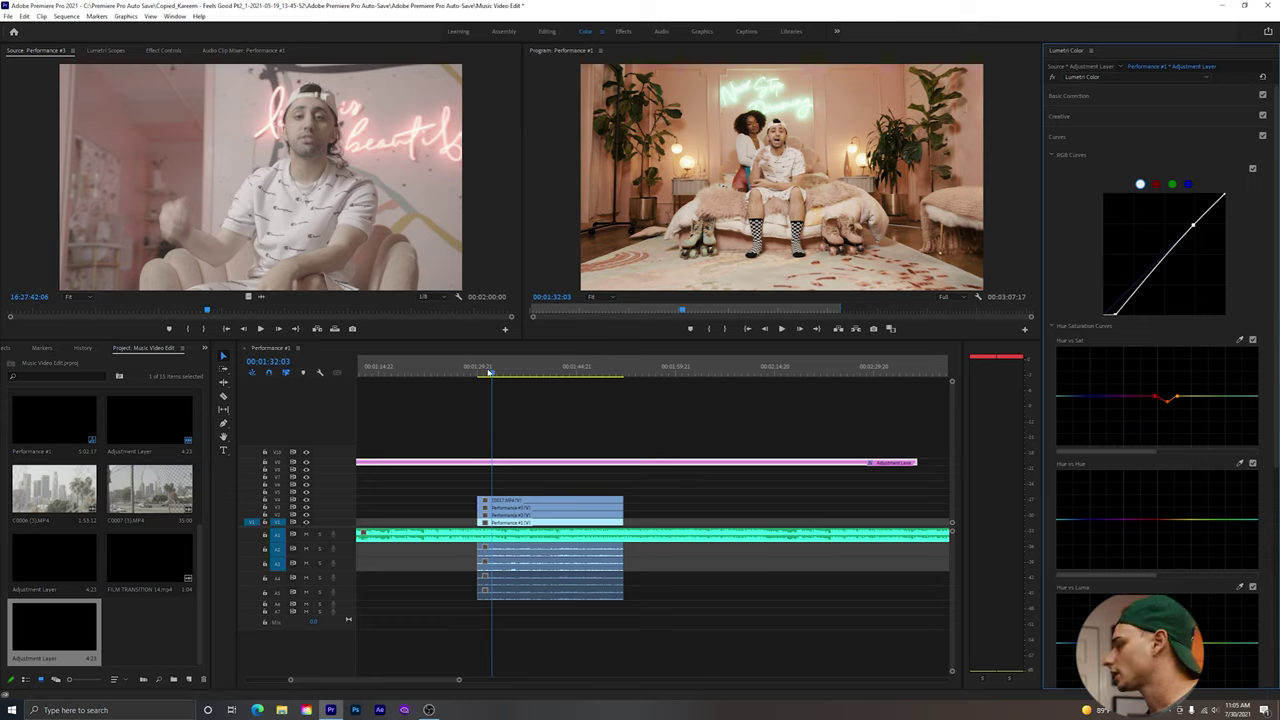
{"action": "left_click", "coordinate": [478, 369]}
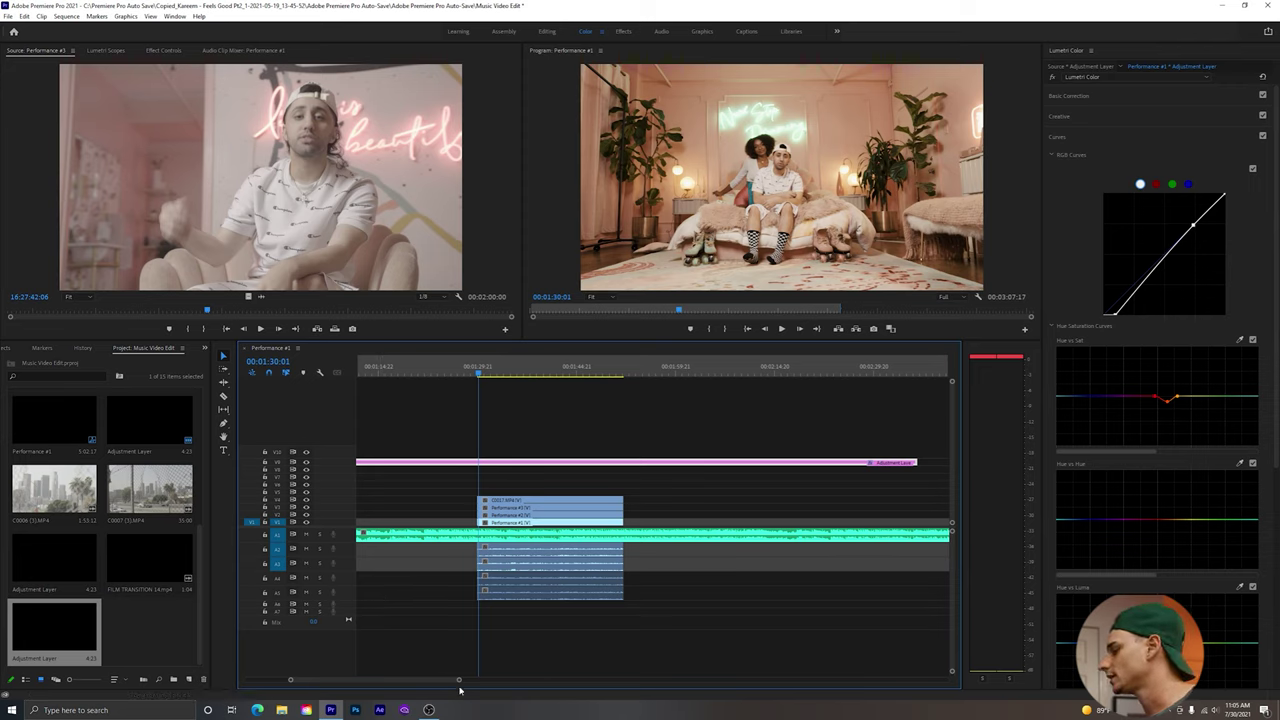
Zoom the timeline and play back to locate the beat near 00:01:32:06.
{"action": "left_click_drag", "start_coordinate": [455, 680], "coordinate": [333, 680]}
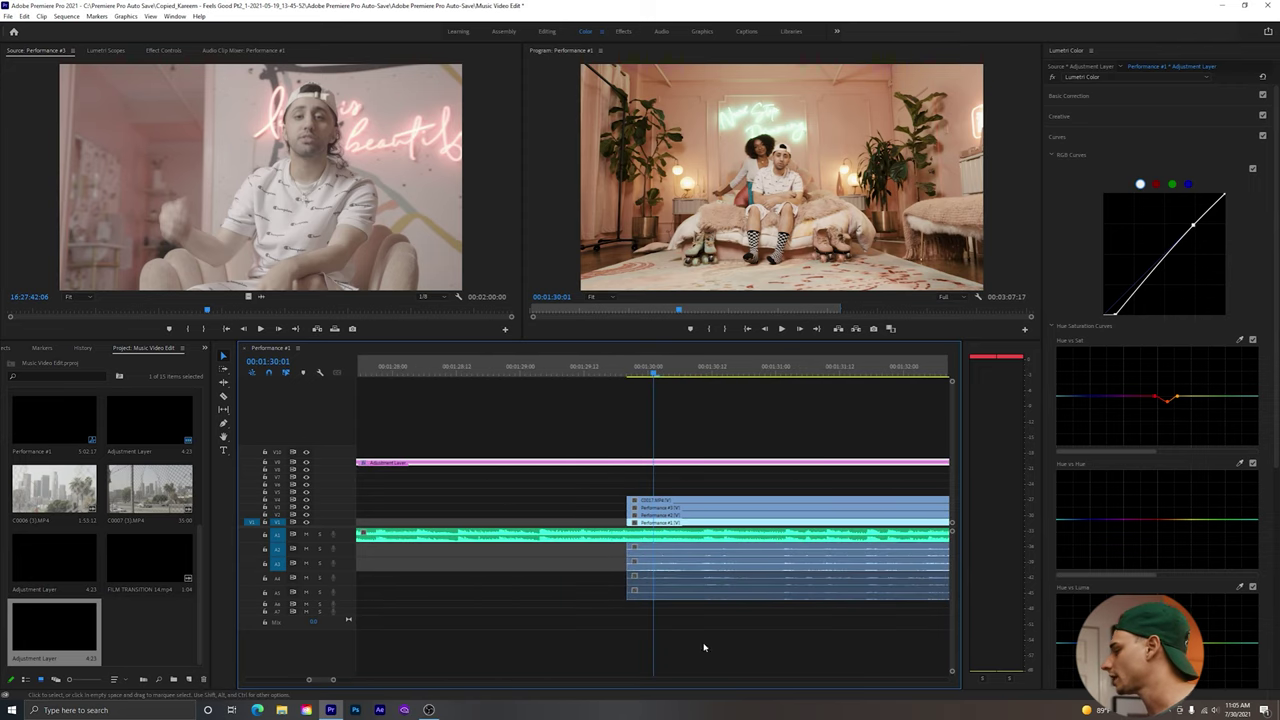
{"action": "left_click_drag", "start_coordinate": [947, 673], "coordinate": [947, 612]}
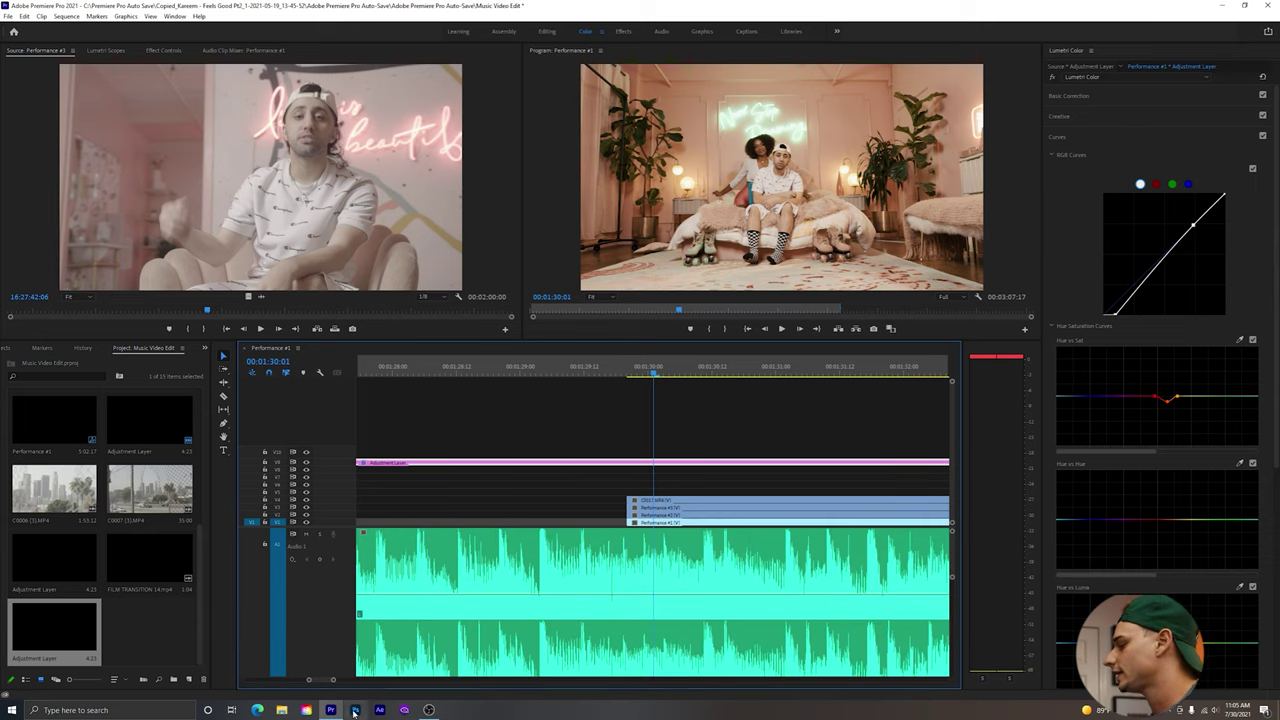
{"action": "left_click", "coordinate": [606, 369]}
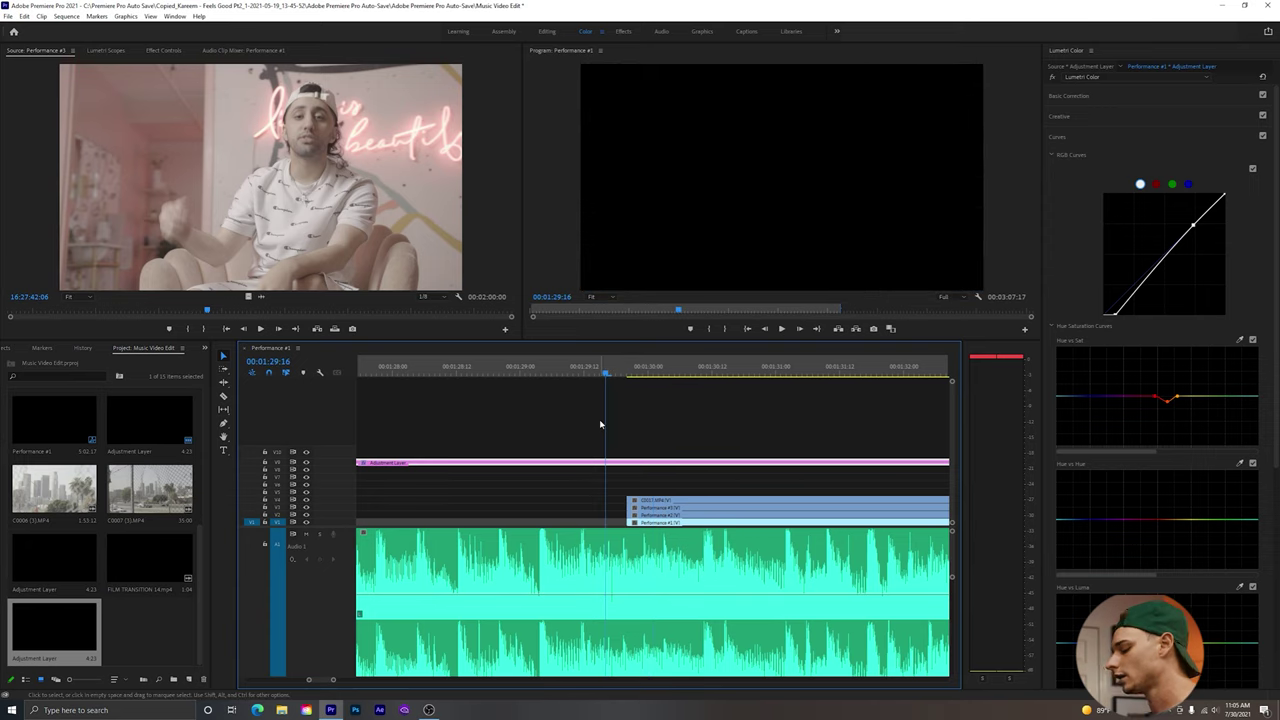
{"action": "key", "text": "space"}
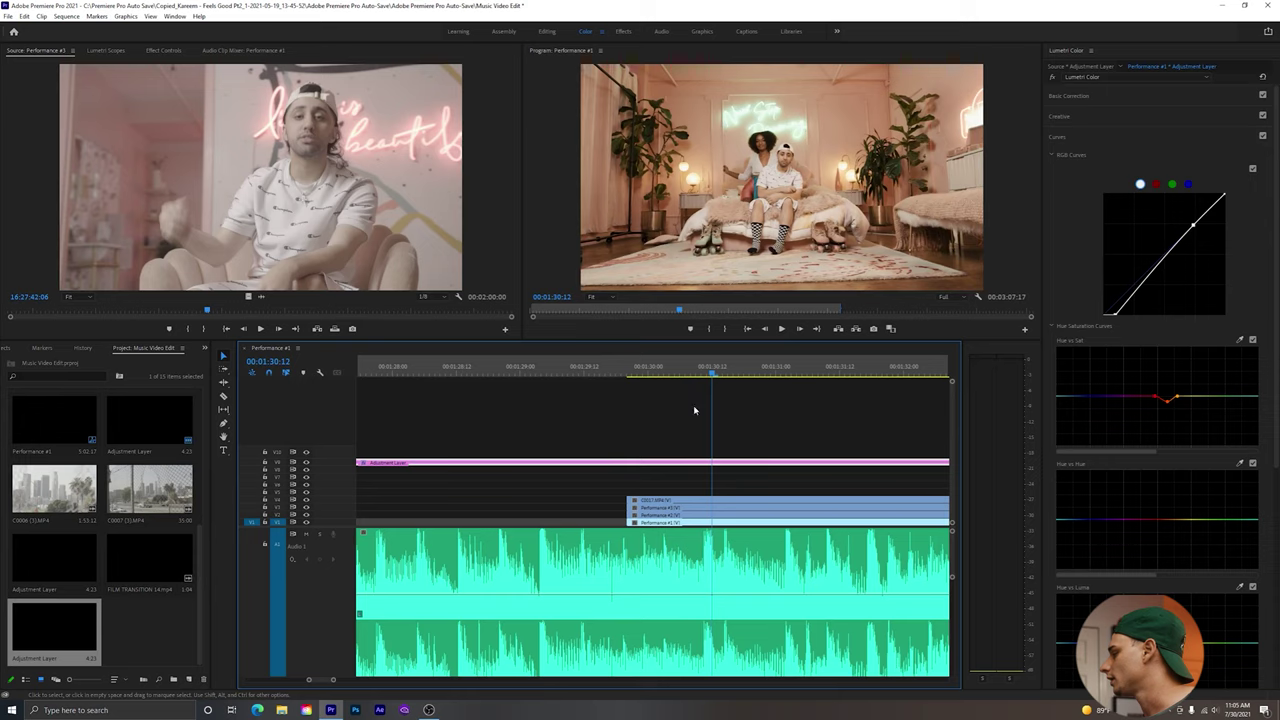
{"action": "left_click", "coordinate": [502, 368]}
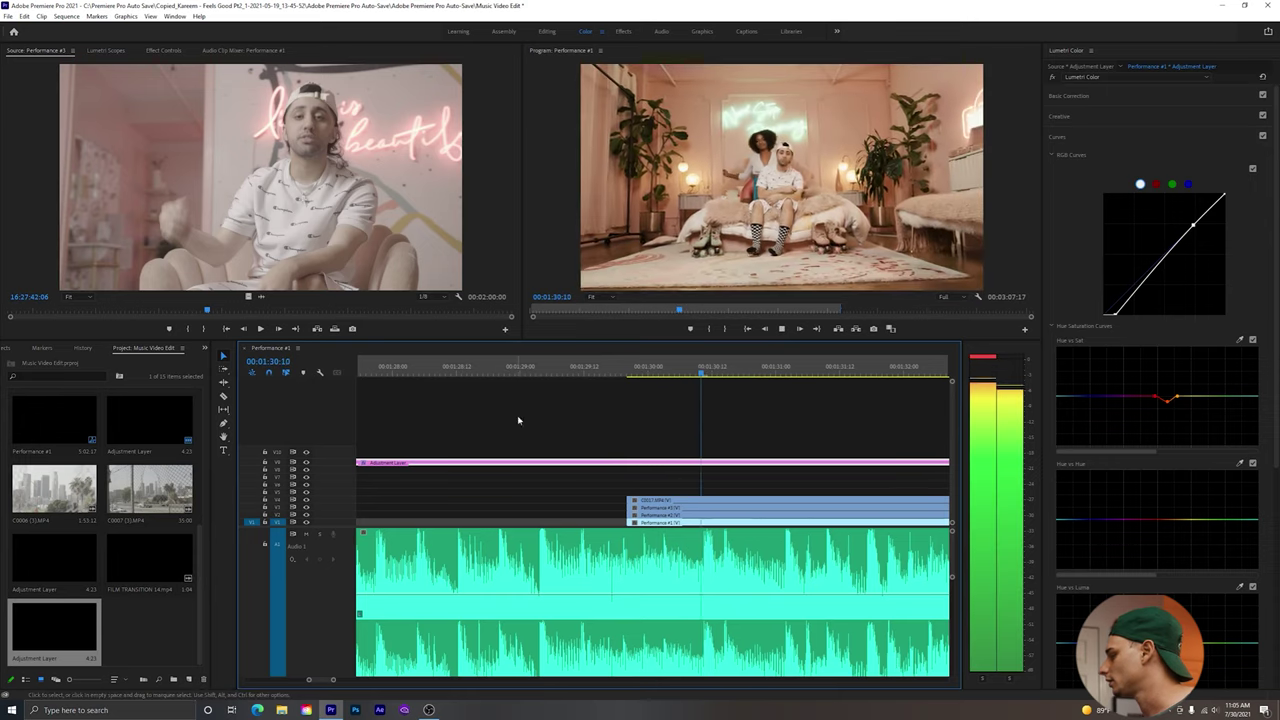
{"action": "key", "text": "minus"}
{"action": "key", "text": "minus"}
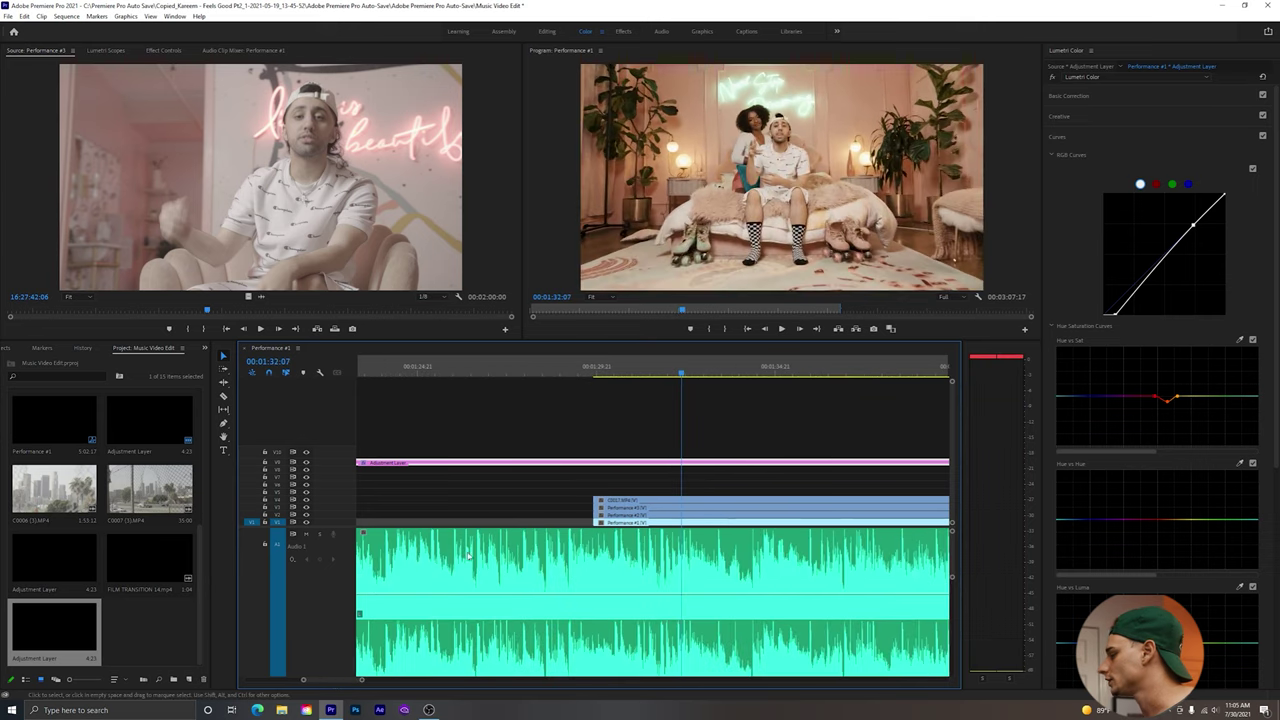
{"action": "left_click", "coordinate": [673, 373]}
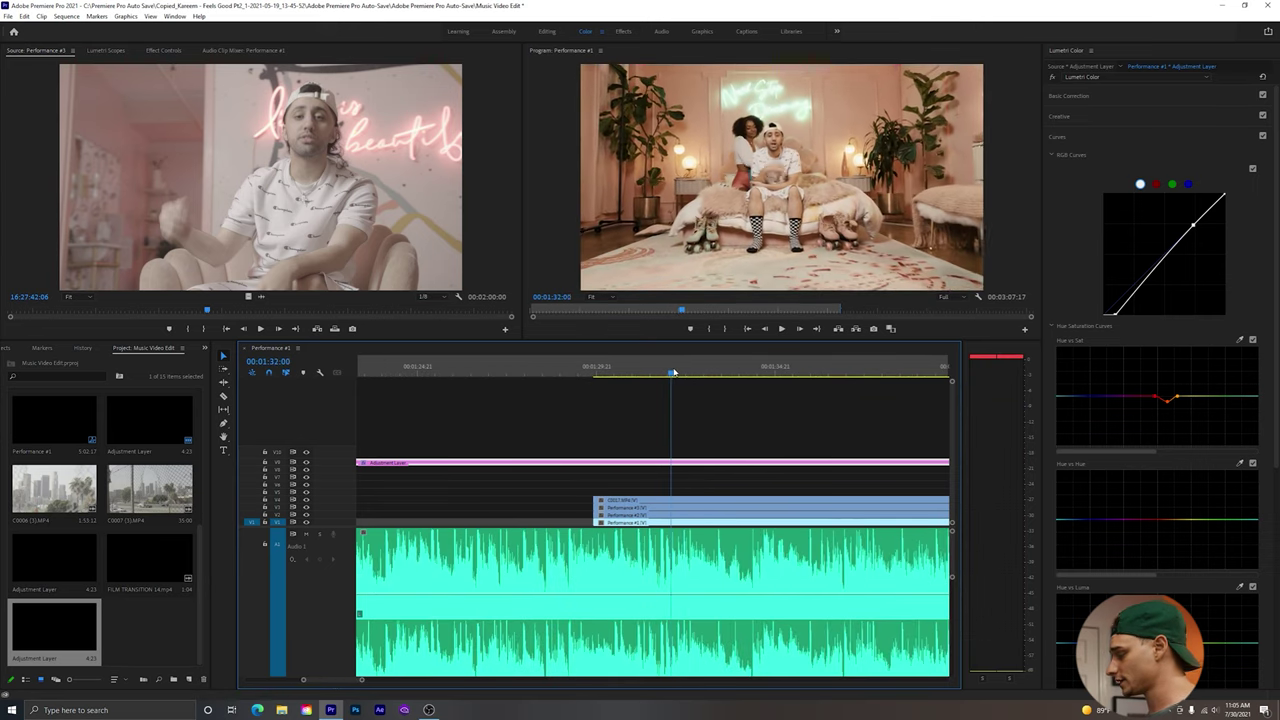
{"action": "left_click_drag", "start_coordinate": [673, 373], "coordinate": [682, 372]}
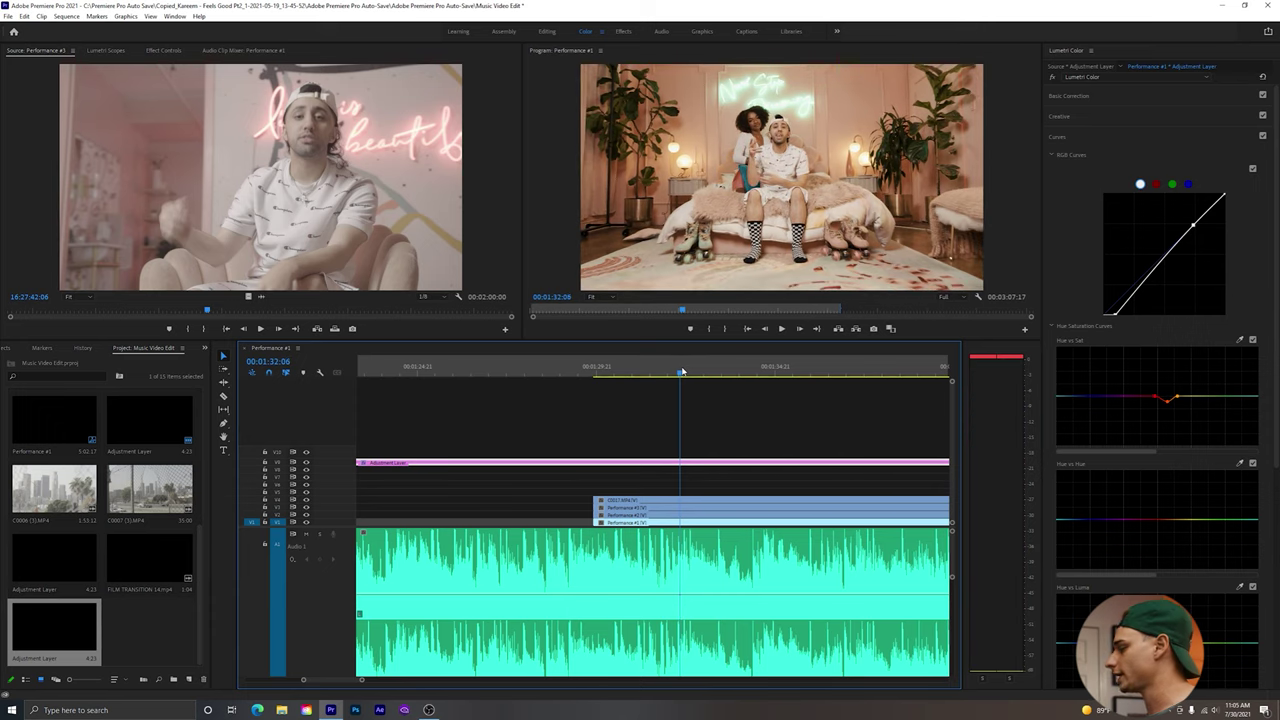
Trim the stacked V1–V4 clips' start to the playhead at 00:01:32:06 and replay the cut.
{"action": "left_click", "coordinate": [604, 497]}
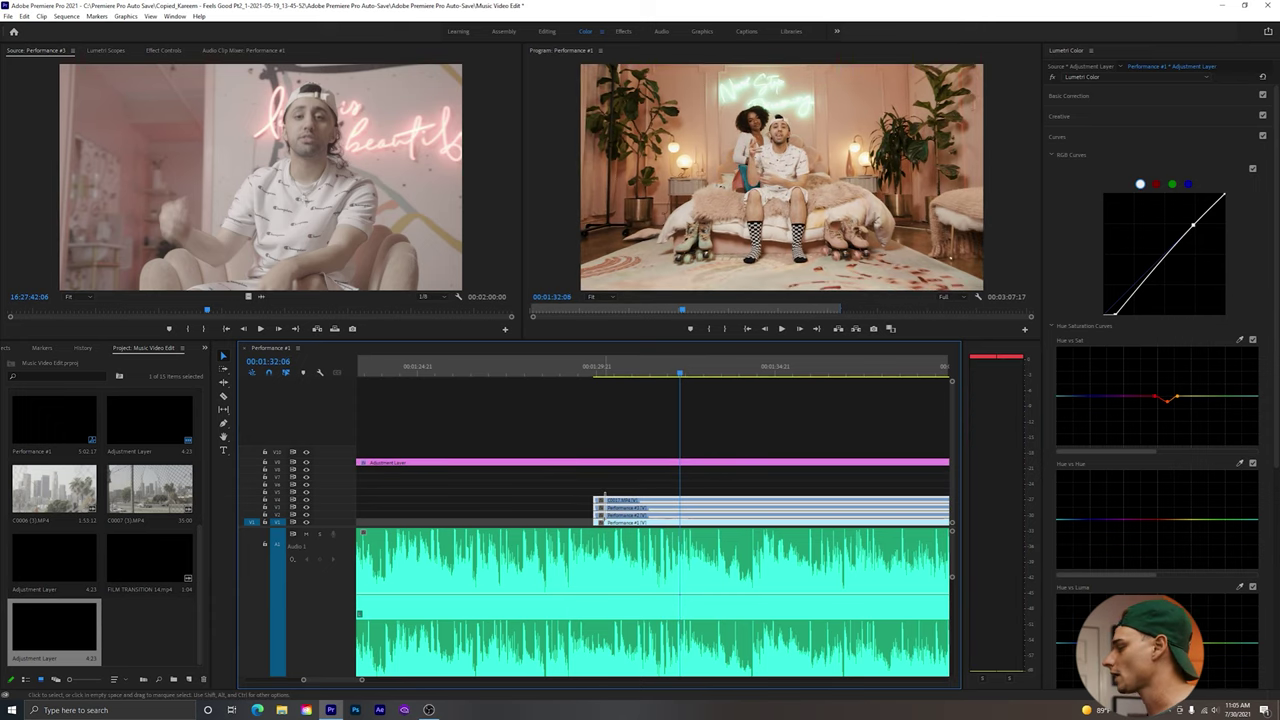
{"action": "left_click_drag", "start_coordinate": [600, 510], "coordinate": [654, 514]}
{"action": "left_click", "coordinate": [663, 370]}
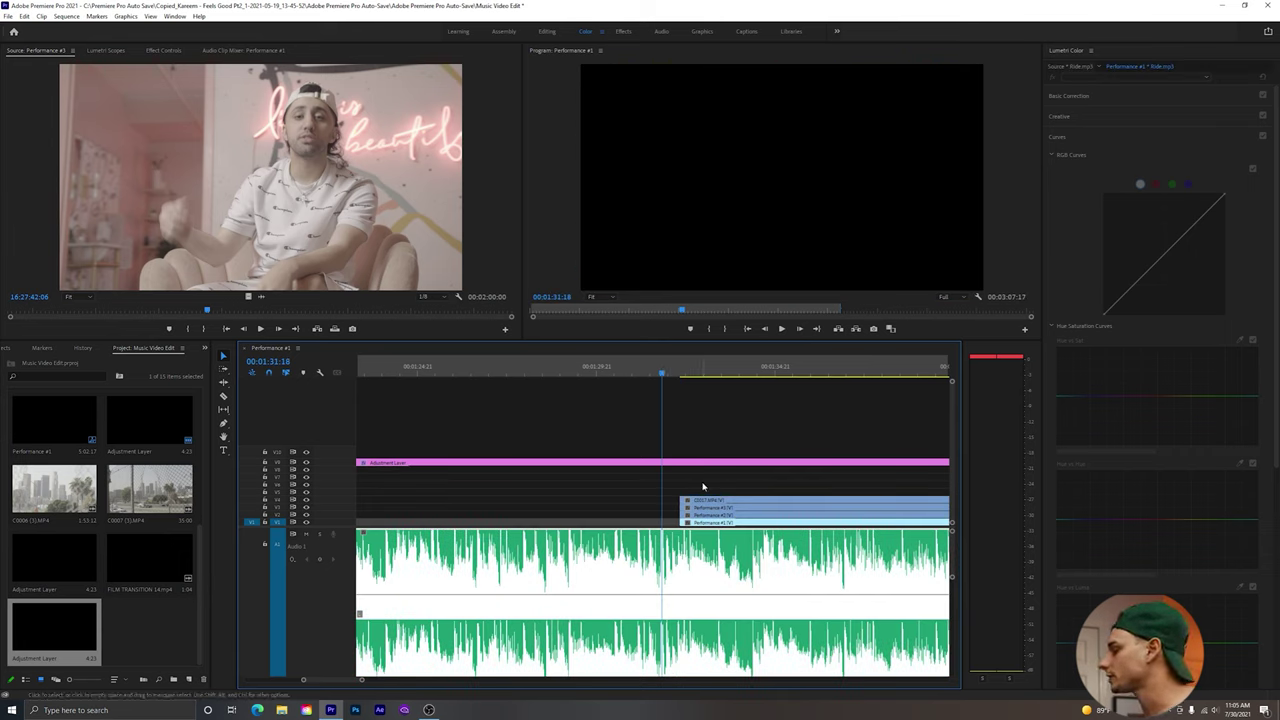
{"action": "key", "text": "space"}
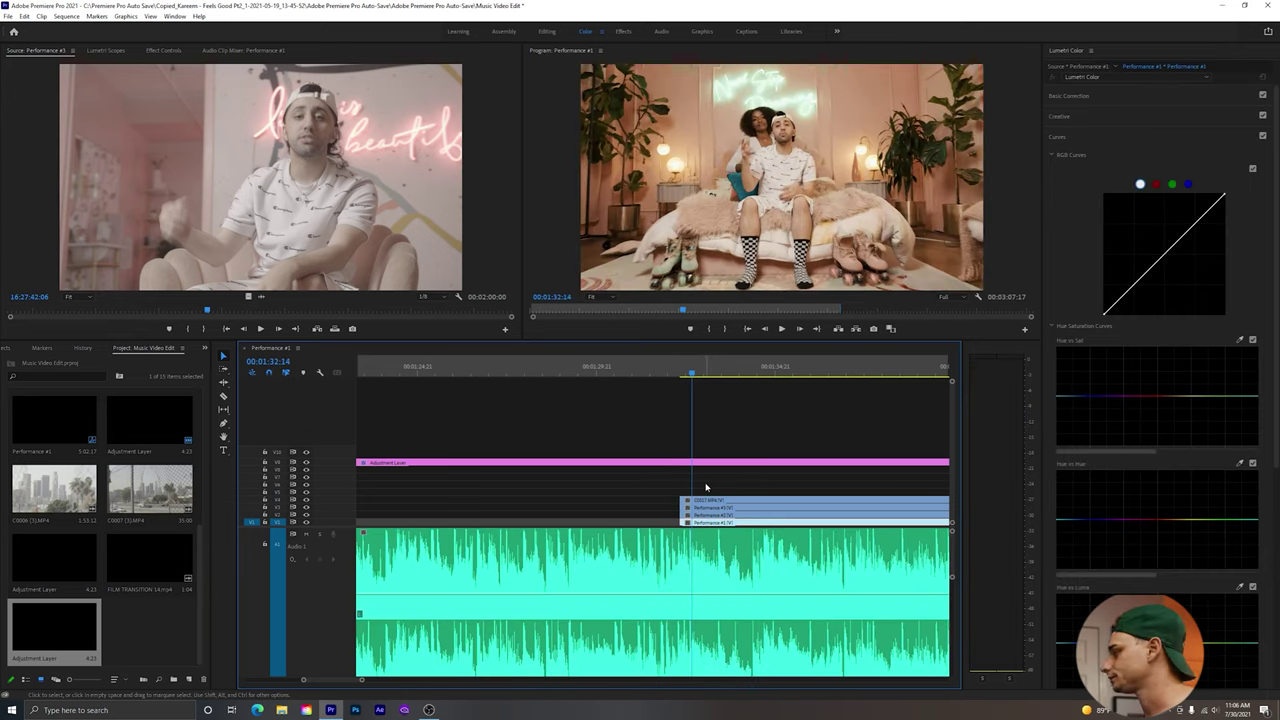
{"action": "key", "text": "space"}
{"action": "key", "text": "space"}
Replay the cut and park the playhead on the next beat at 00:01:34:06.
{"action": "left_click", "coordinate": [713, 418]}
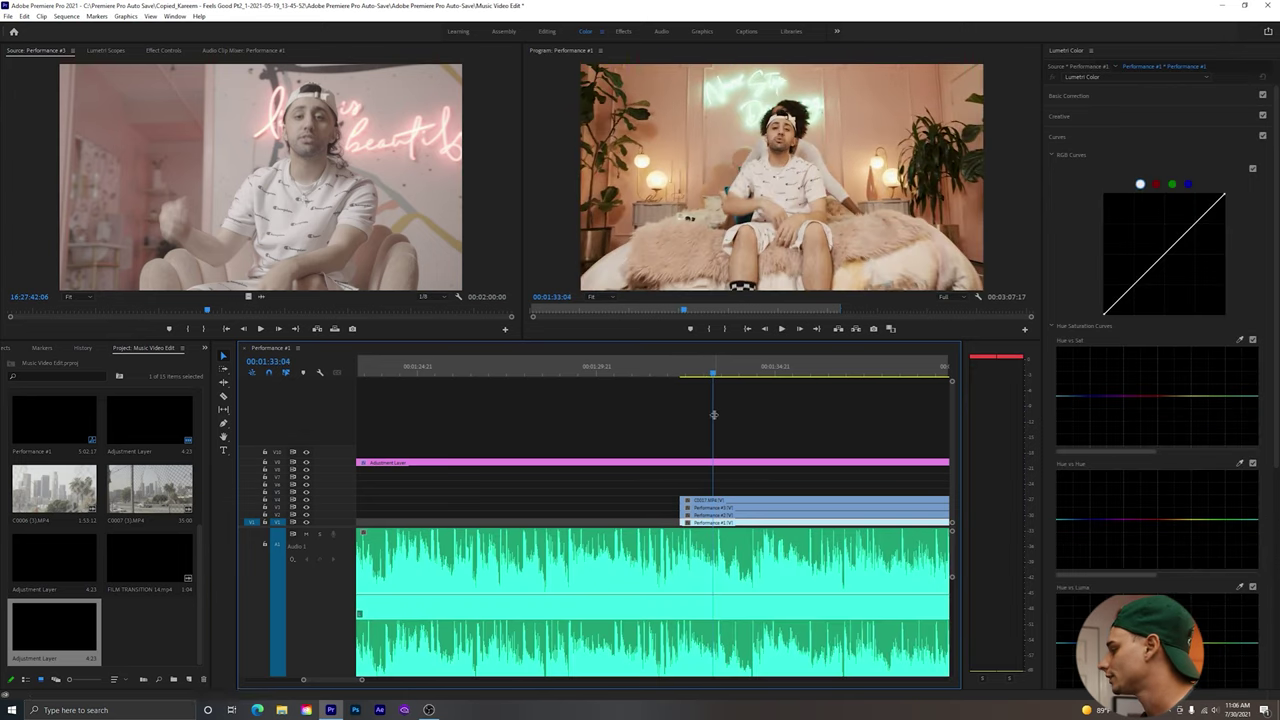
{"action": "left_click", "coordinate": [672, 381]}
{"action": "key", "text": "space"}
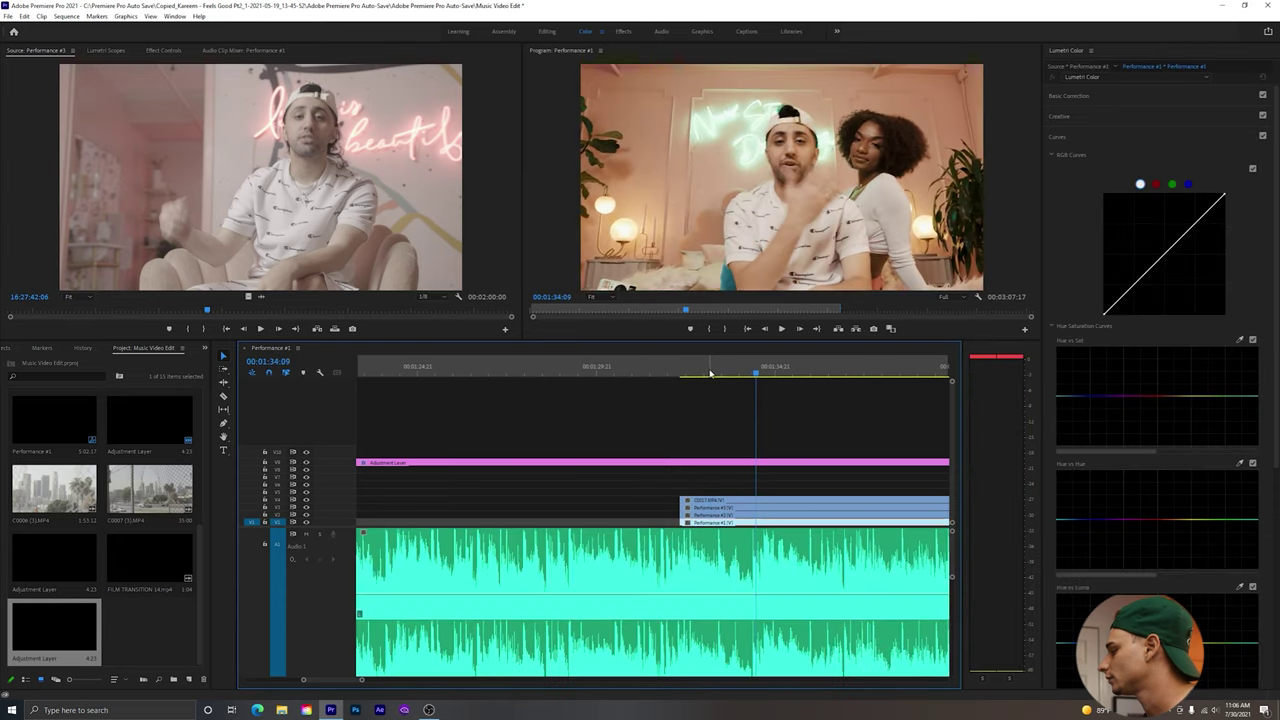
{"action": "left_click", "coordinate": [689, 376]}
{"action": "key", "text": "space"}
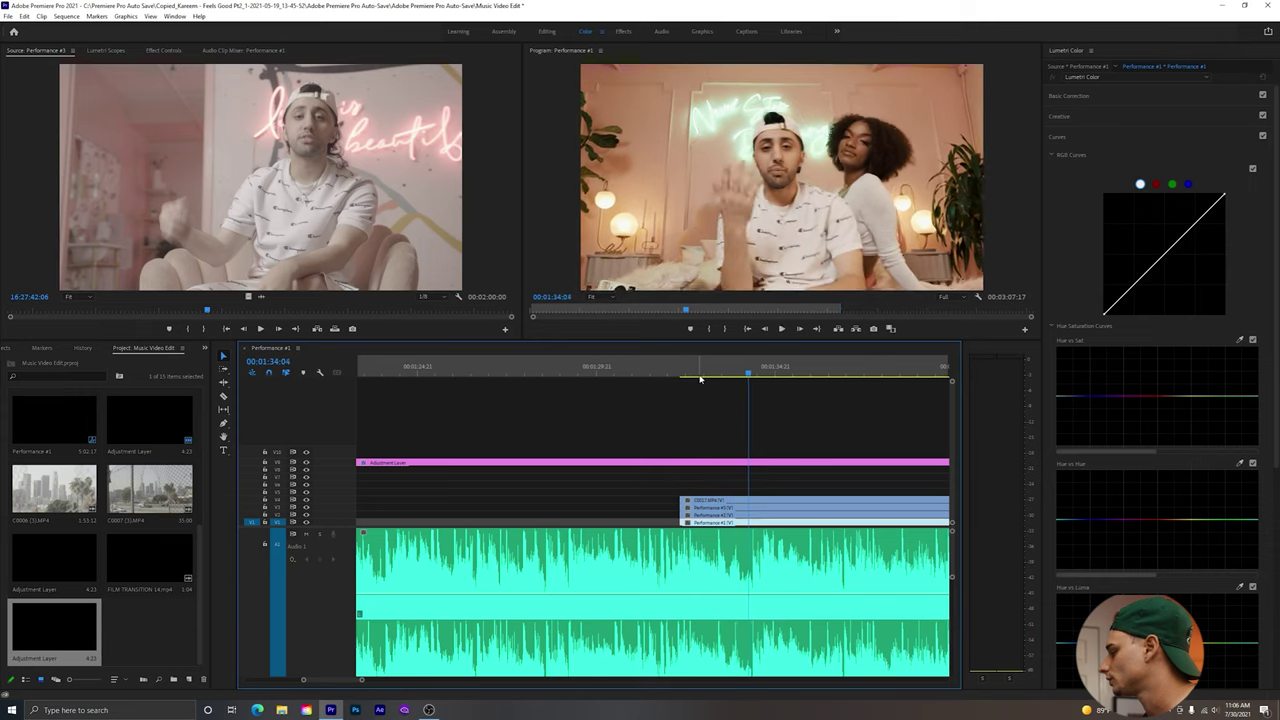
{"action": "left_click_drag", "start_coordinate": [738, 375], "coordinate": [751, 373]}
{"action": "key", "text": "c"}
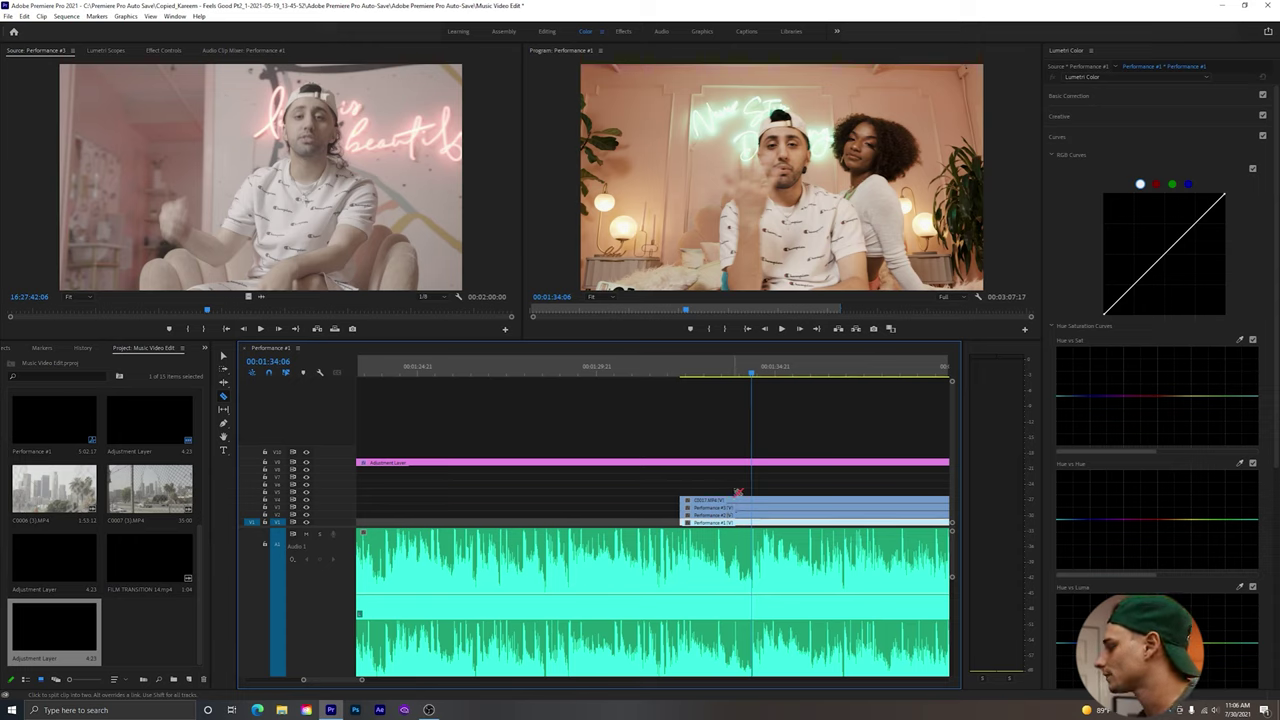
Split the stacked clips, adjustment layer and song at 00:01:34:06, then slide the C0017 piece later.
{"action": "left_click", "coordinate": [758, 499]}
{"action": "left_click", "coordinate": [758, 508]}
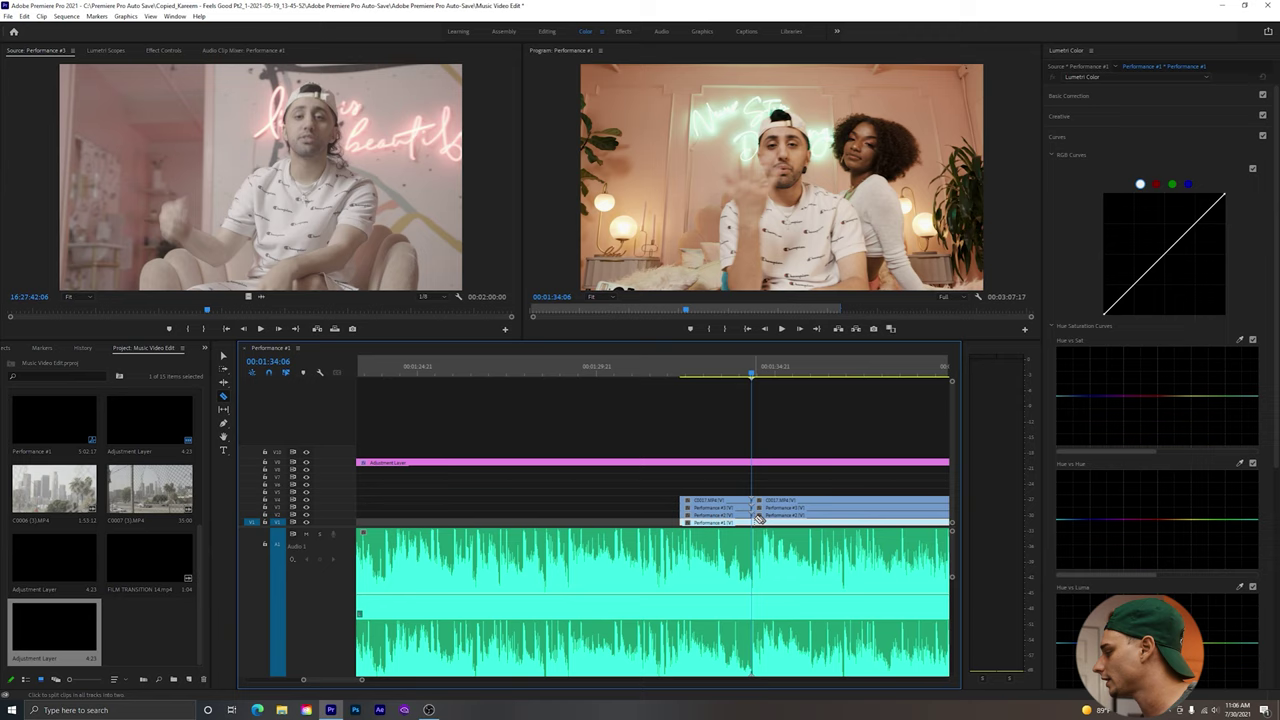
{"action": "left_click", "coordinate": [755, 521], "text": "shift"}
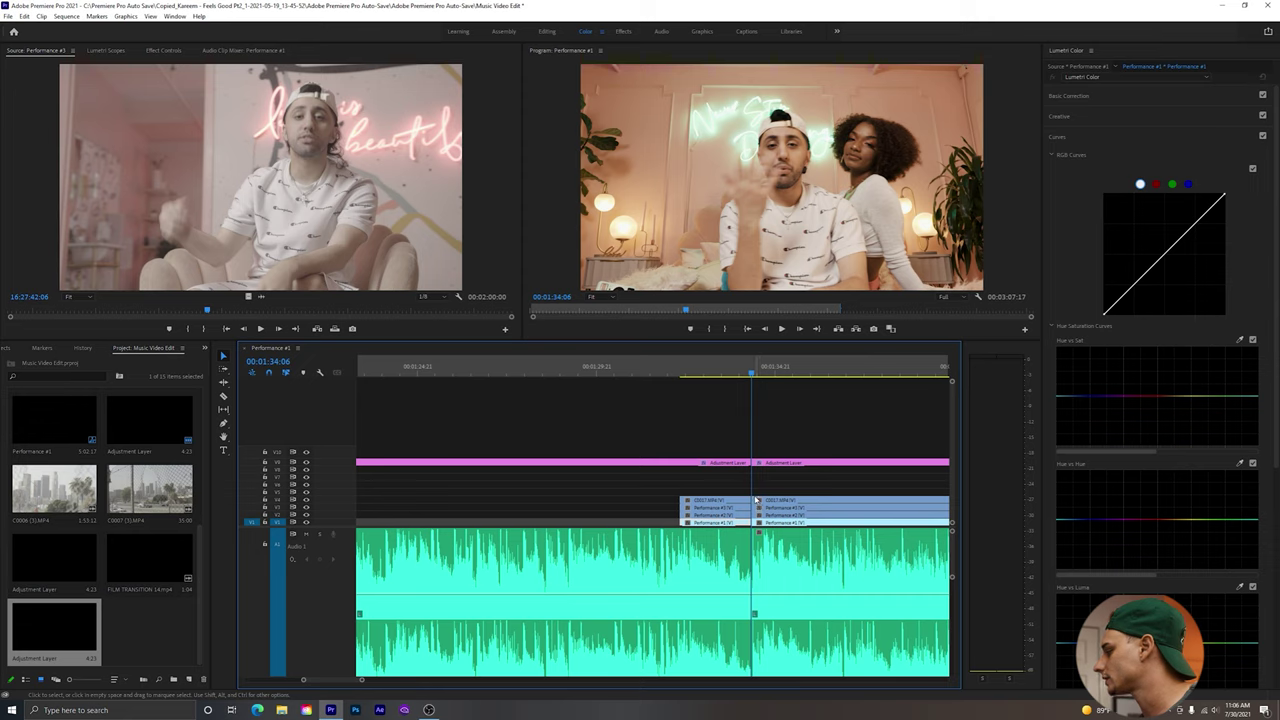
{"action": "left_click_drag", "start_coordinate": [756, 499], "coordinate": [802, 497]}
Review the moved cutaway from 00:01:33:15 and find the next cut point near 00:01:35:21.
{"action": "left_click", "coordinate": [687, 368]}
{"action": "key", "text": "space"}
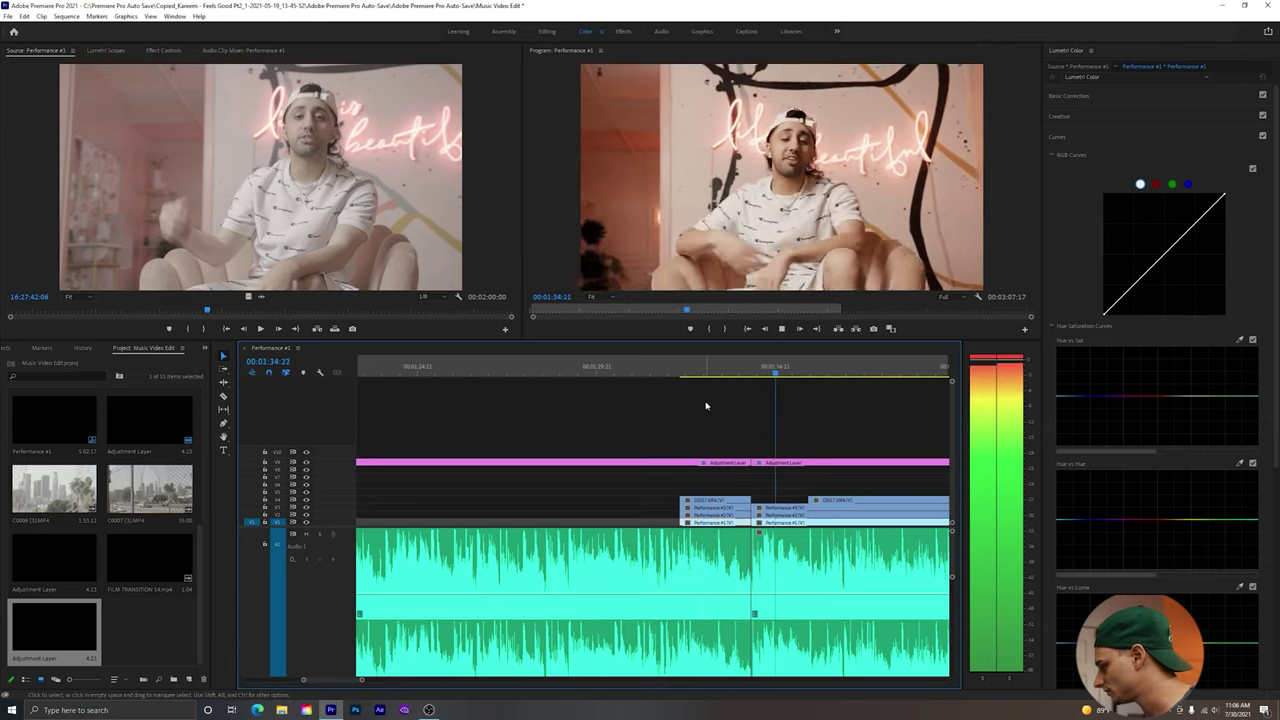
{"action": "key", "text": "space"}
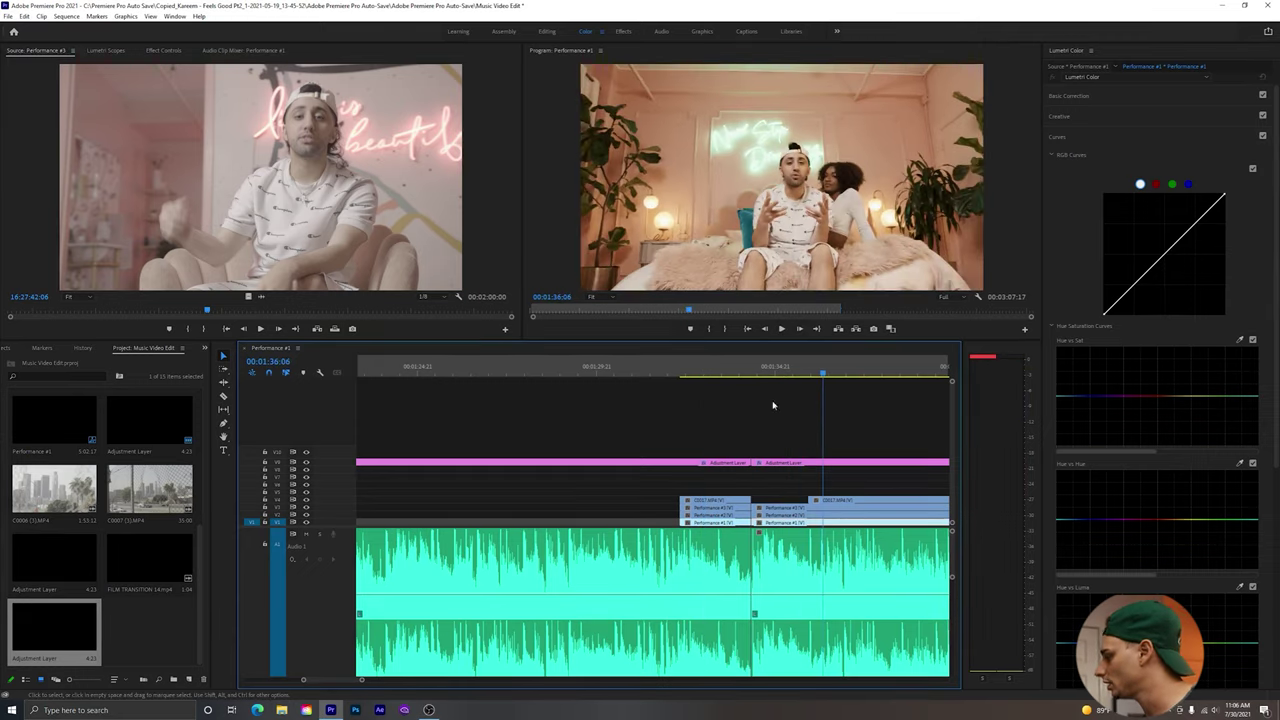
{"action": "left_click", "coordinate": [789, 370]}
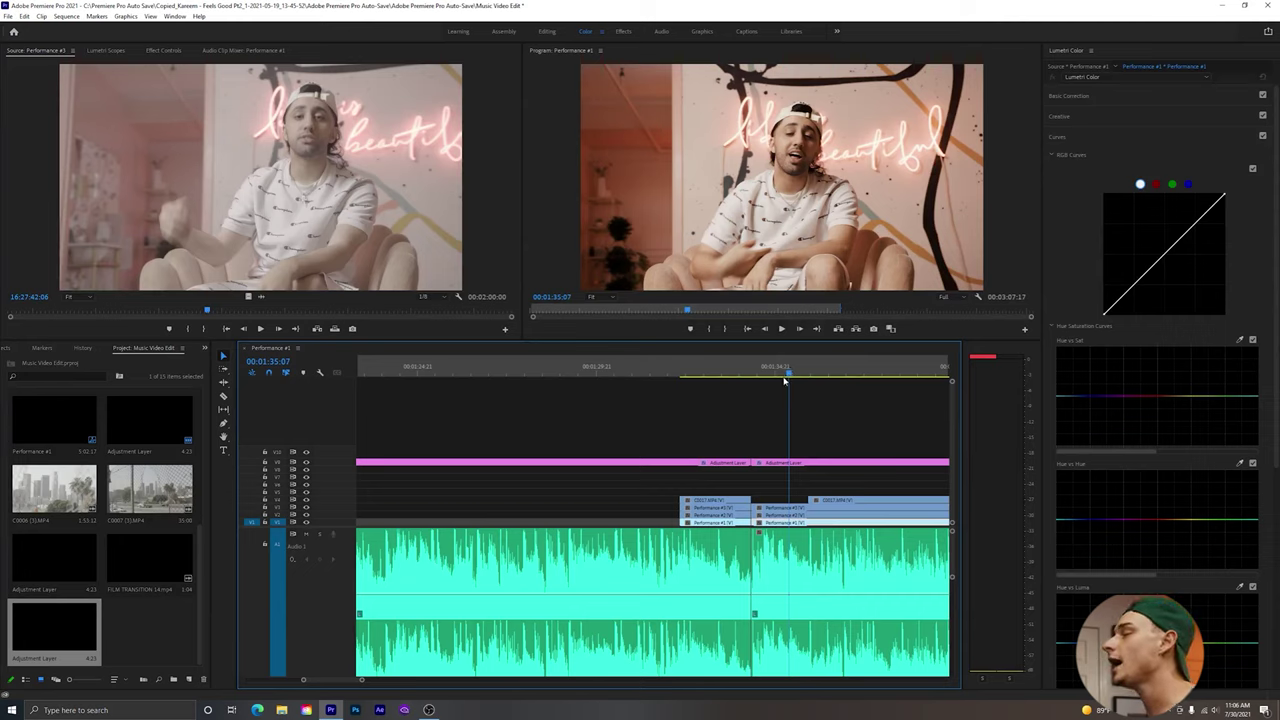
{"action": "left_click", "coordinate": [770, 373]}
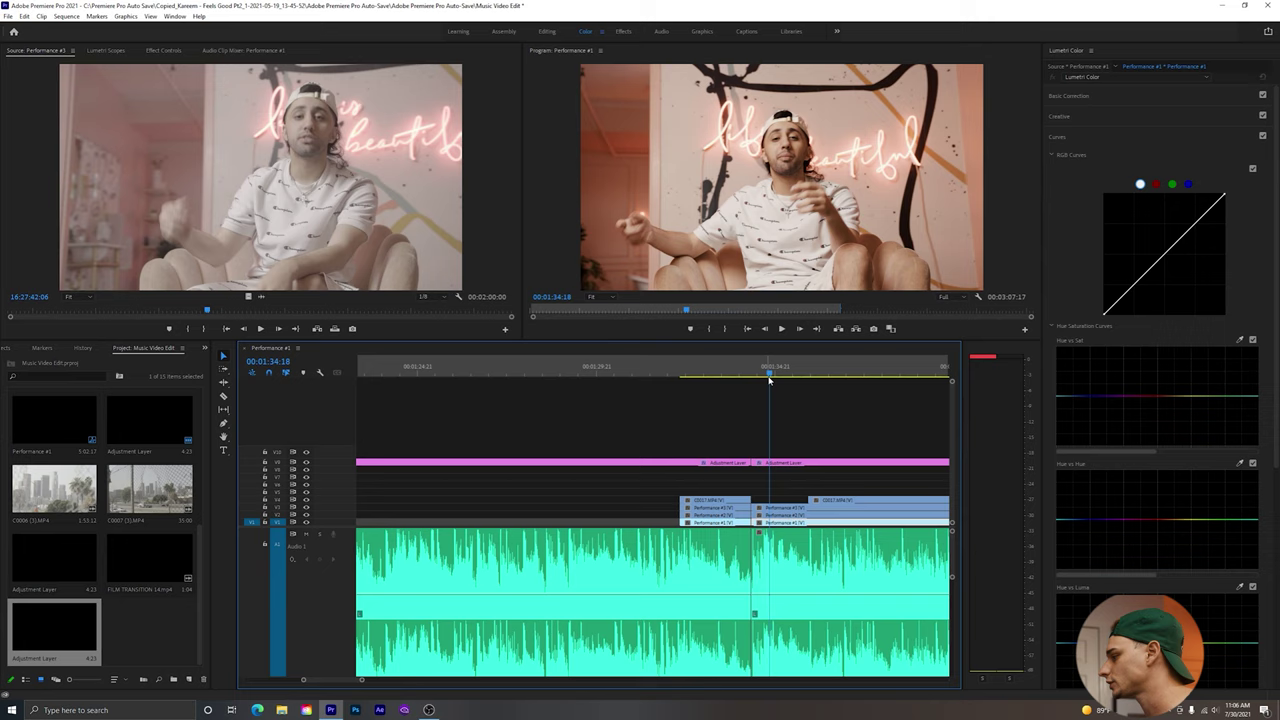
{"action": "left_click", "coordinate": [730, 374]}
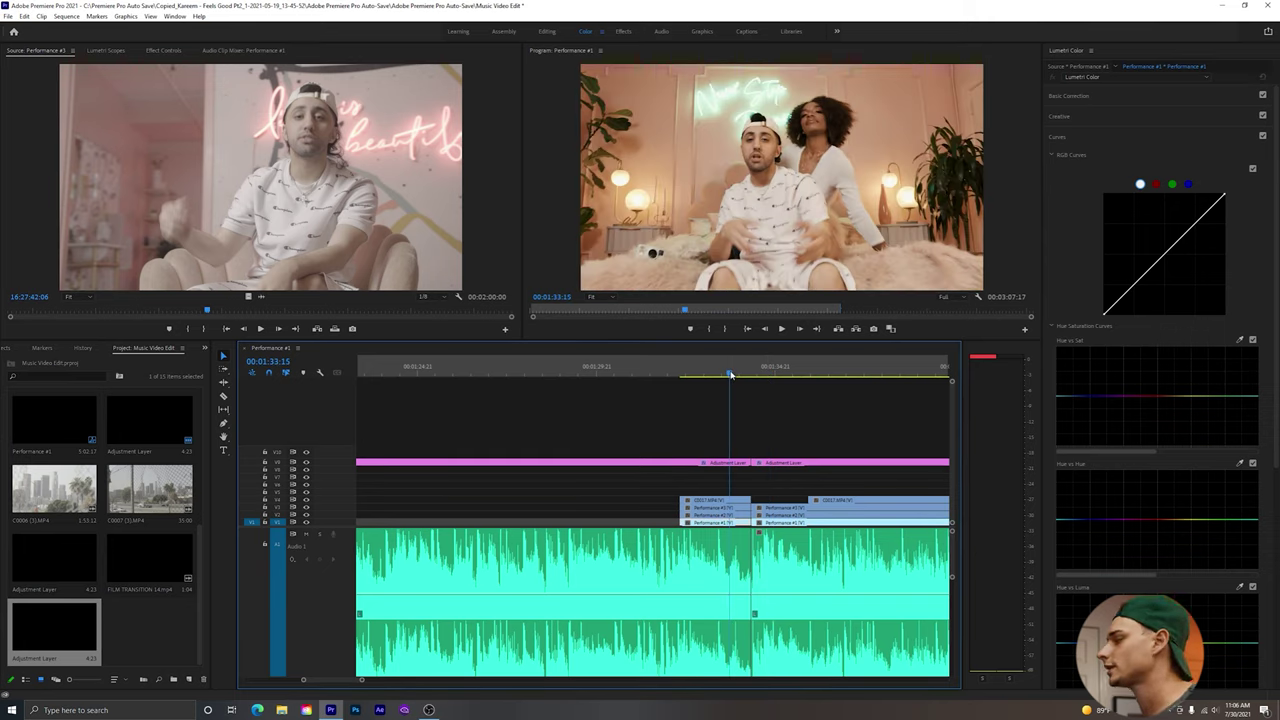
{"action": "key", "text": "space"}
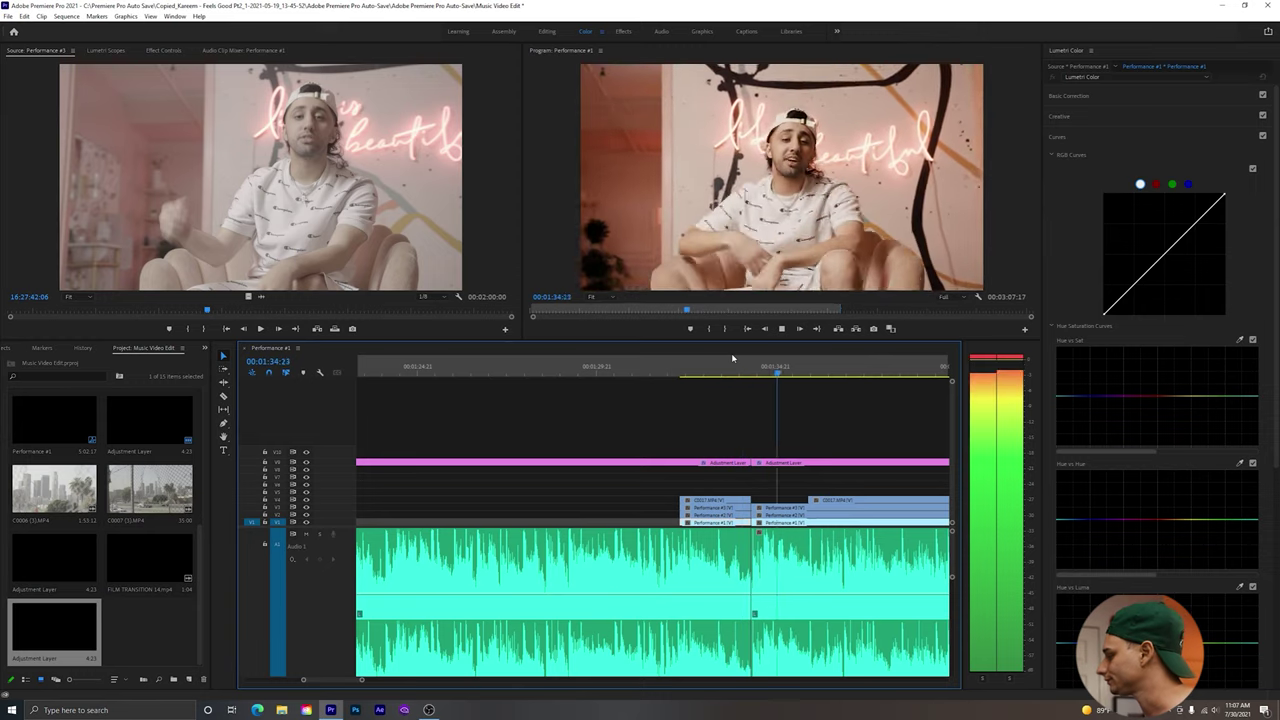
{"action": "key", "text": "space"}
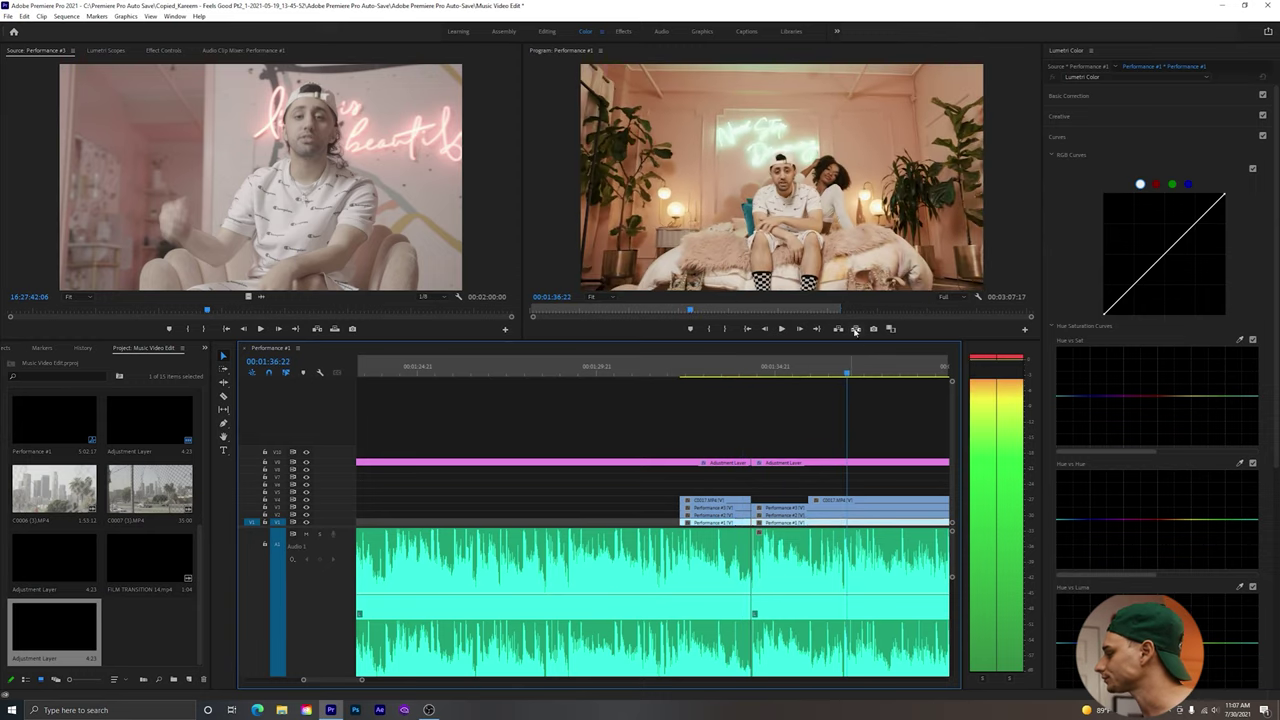
{"action": "left_click_drag", "start_coordinate": [796, 374], "coordinate": [811, 374]}
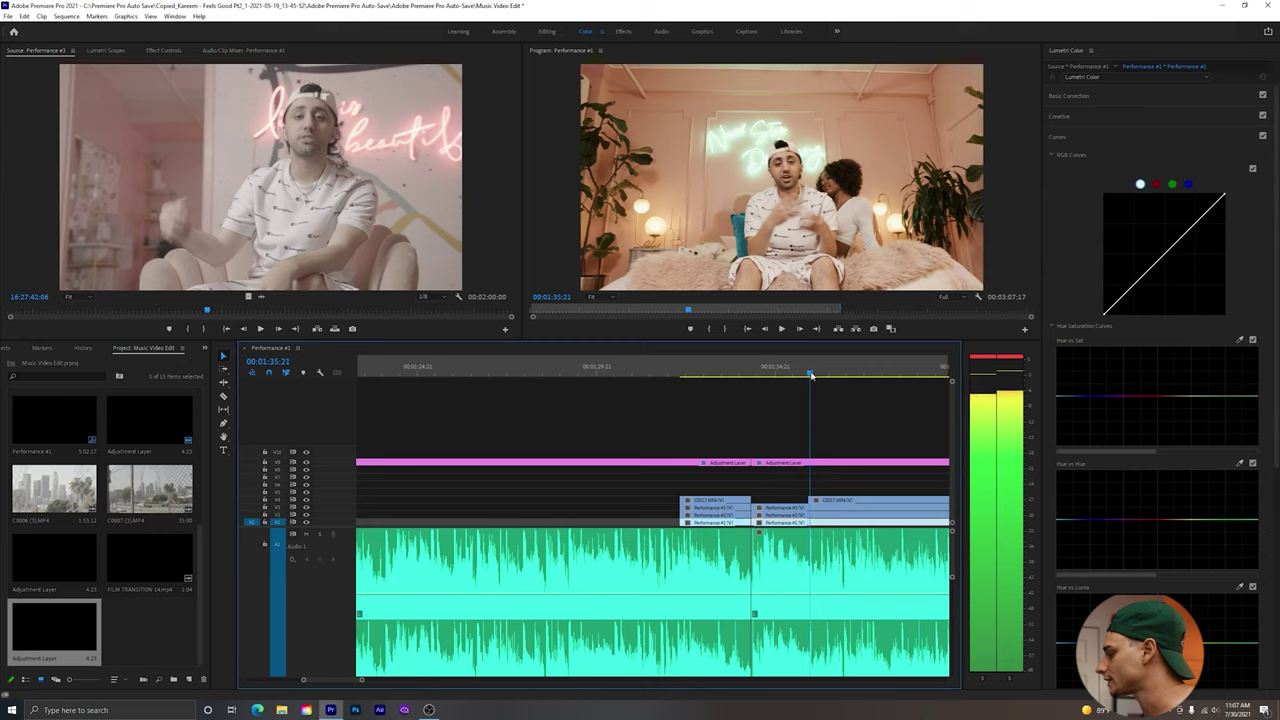
Razor the stacked performance clips at 00:01:35:21 and trim the edge after the cut.
{"action": "key", "text": "c"}
{"action": "left_click", "coordinate": [814, 510]}
{"action": "key", "text": "v"}
{"action": "left_click_drag", "start_coordinate": [814, 510], "coordinate": [865, 508]}
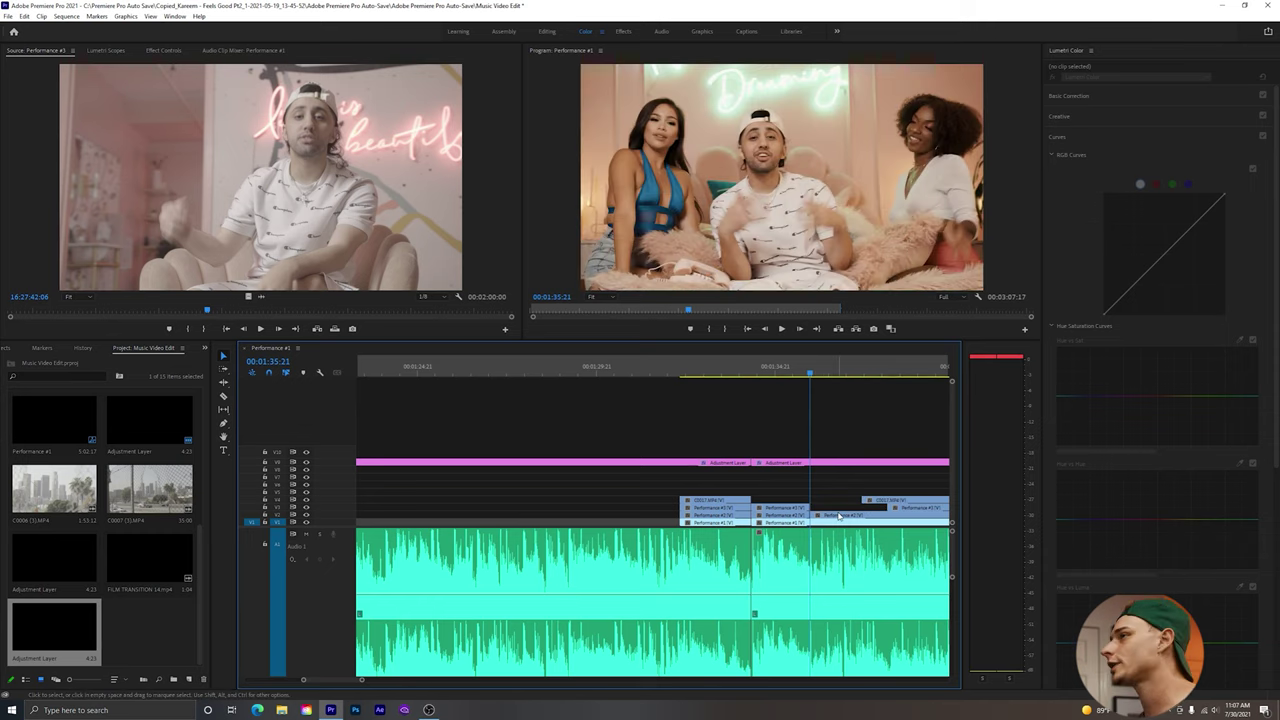
Shift the Performance #2 clip slightly later at 00:01:35:21 and replay the retimed section.
{"action": "left_click", "coordinate": [784, 369]}
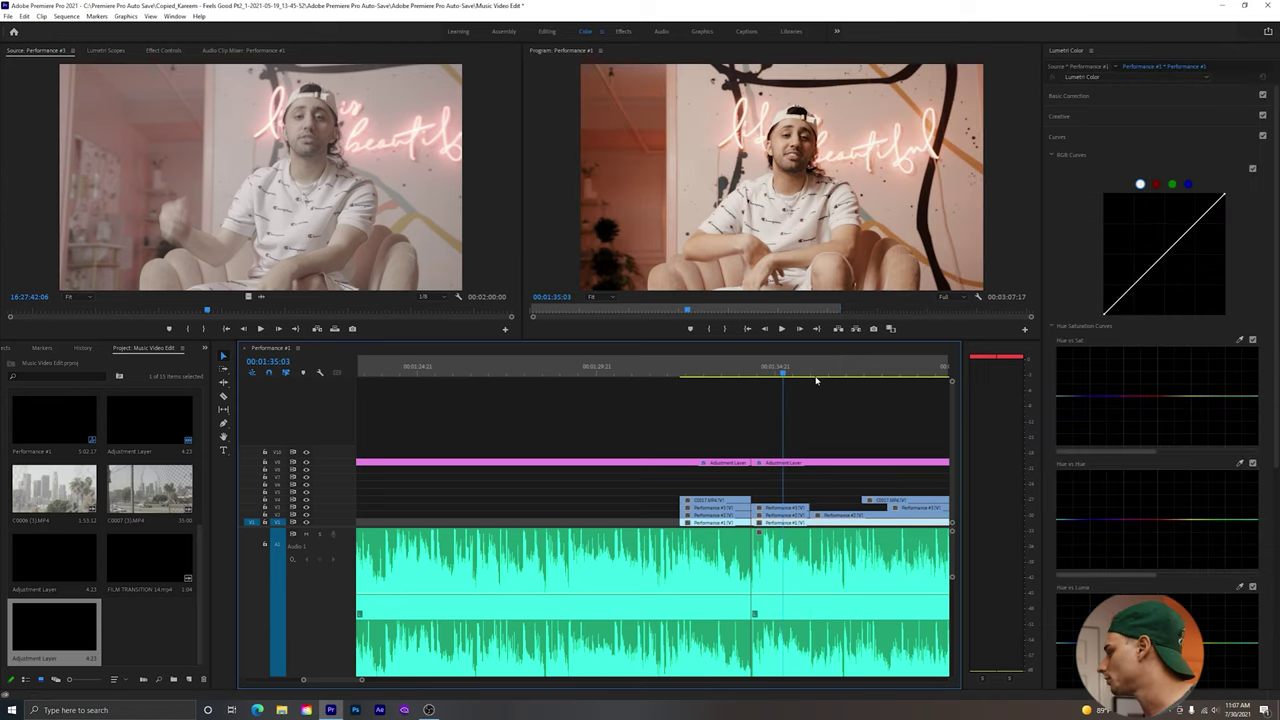
{"action": "left_click", "coordinate": [808, 371]}
{"action": "left_click", "coordinate": [810, 372]}
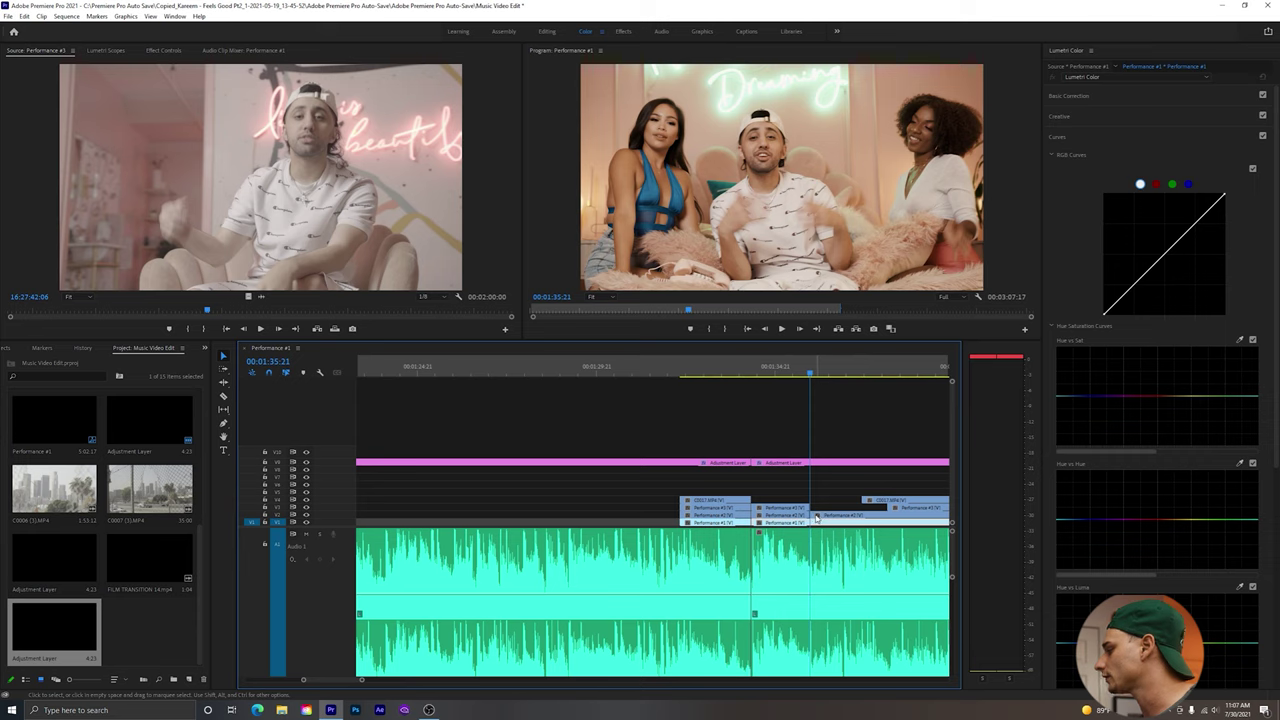
{"action": "left_click_drag", "start_coordinate": [817, 516], "coordinate": [845, 516]}
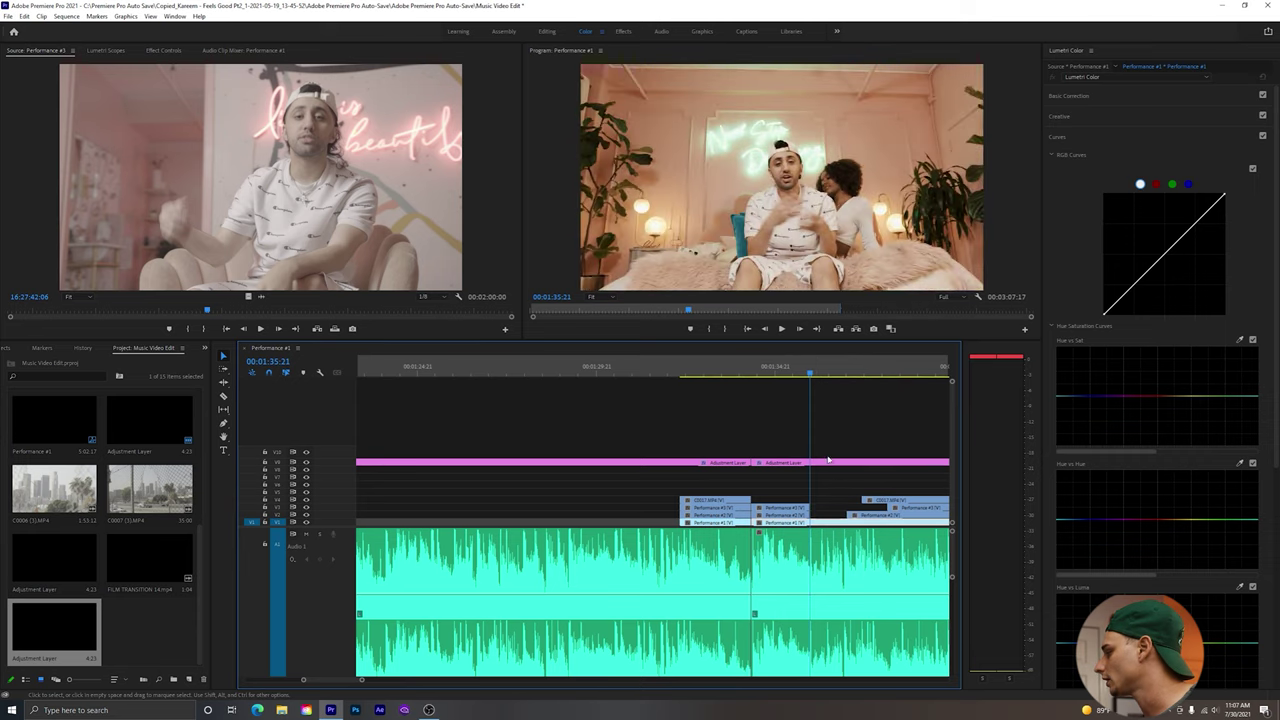
{"action": "left_click", "coordinate": [714, 372]}
{"action": "key", "text": "space"}
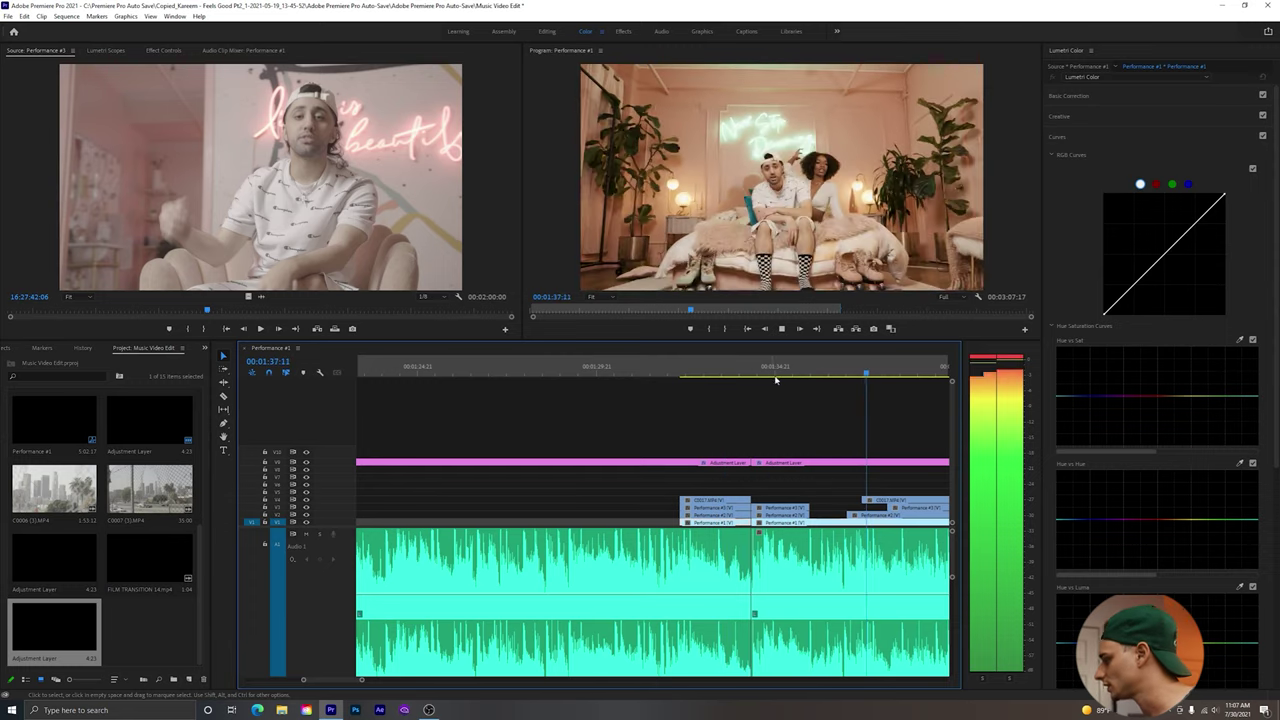
{"action": "key", "text": "space"}
Retrim the C0017 cutaway's start near 00:01:36:21 and play from 00:01:32:02 to 00:01:38:20.
{"action": "left_click_drag", "start_coordinate": [810, 372], "coordinate": [843, 376]}
{"action": "left_click_drag", "start_coordinate": [863, 499], "coordinate": [848, 498]}
{"action": "left_click", "coordinate": [852, 503]}
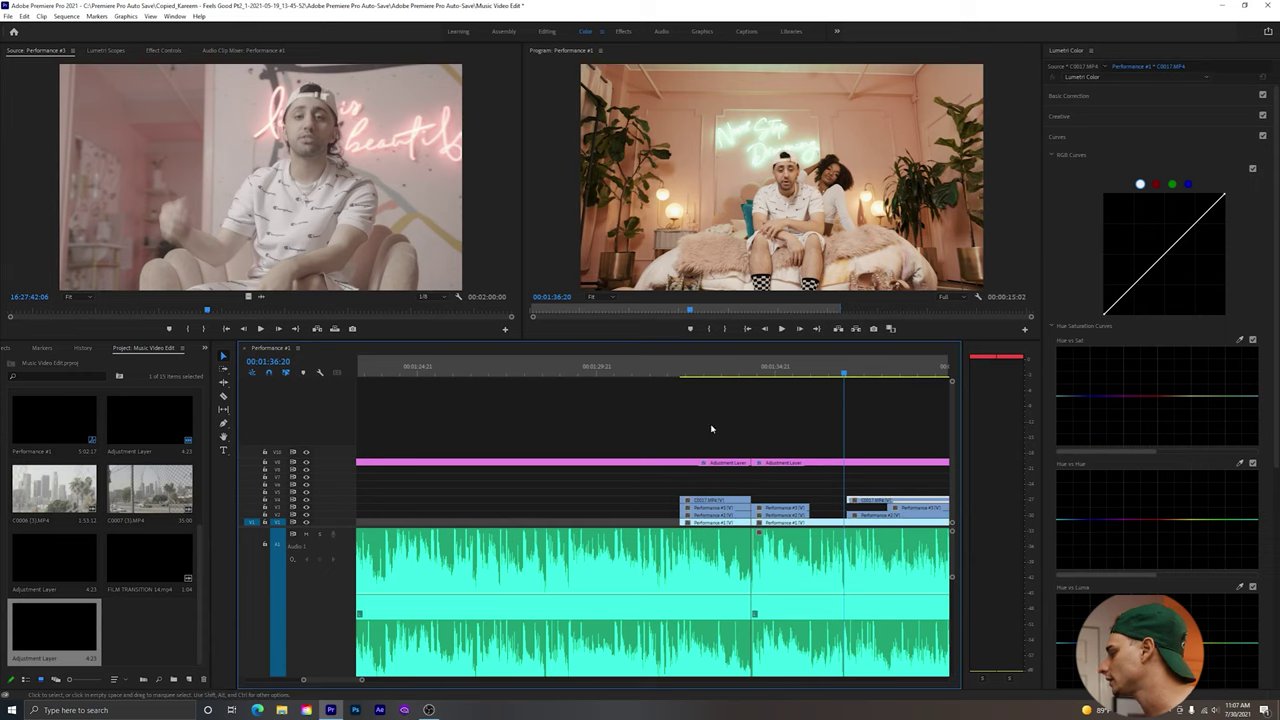
{"action": "left_click_drag", "start_coordinate": [852, 494], "coordinate": [845, 494]}
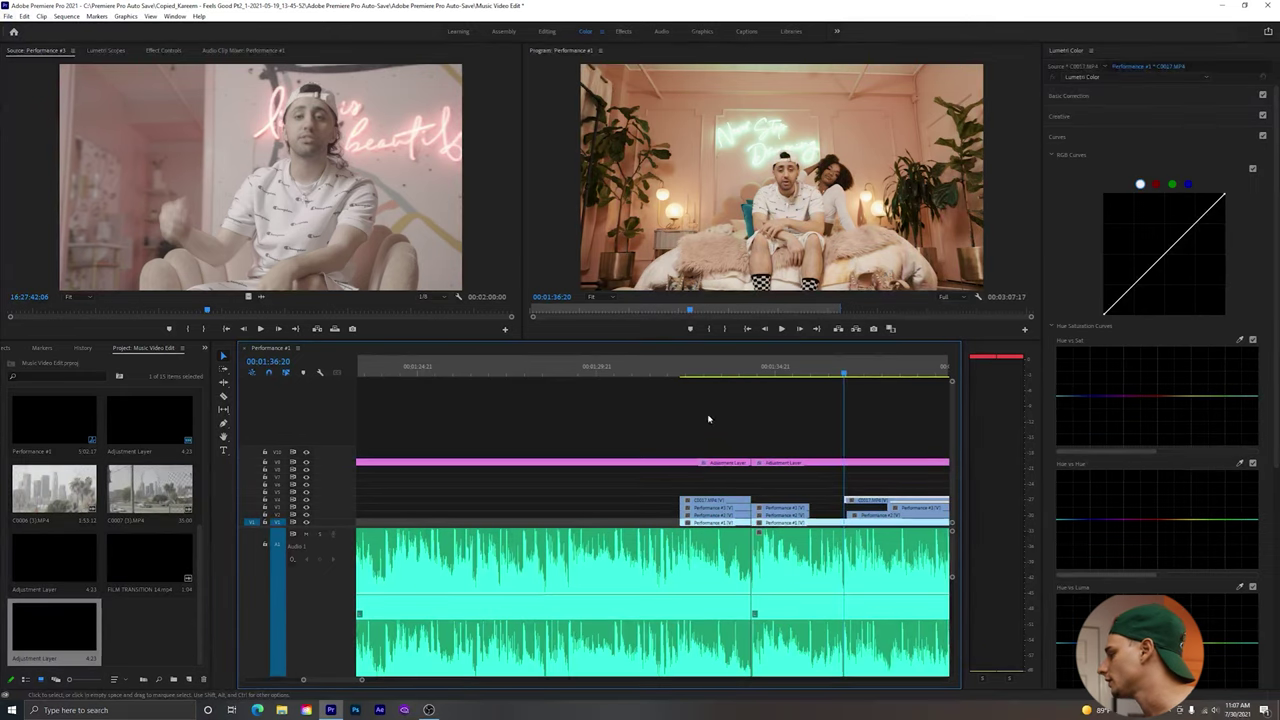
{"action": "left_click", "coordinate": [676, 375]}
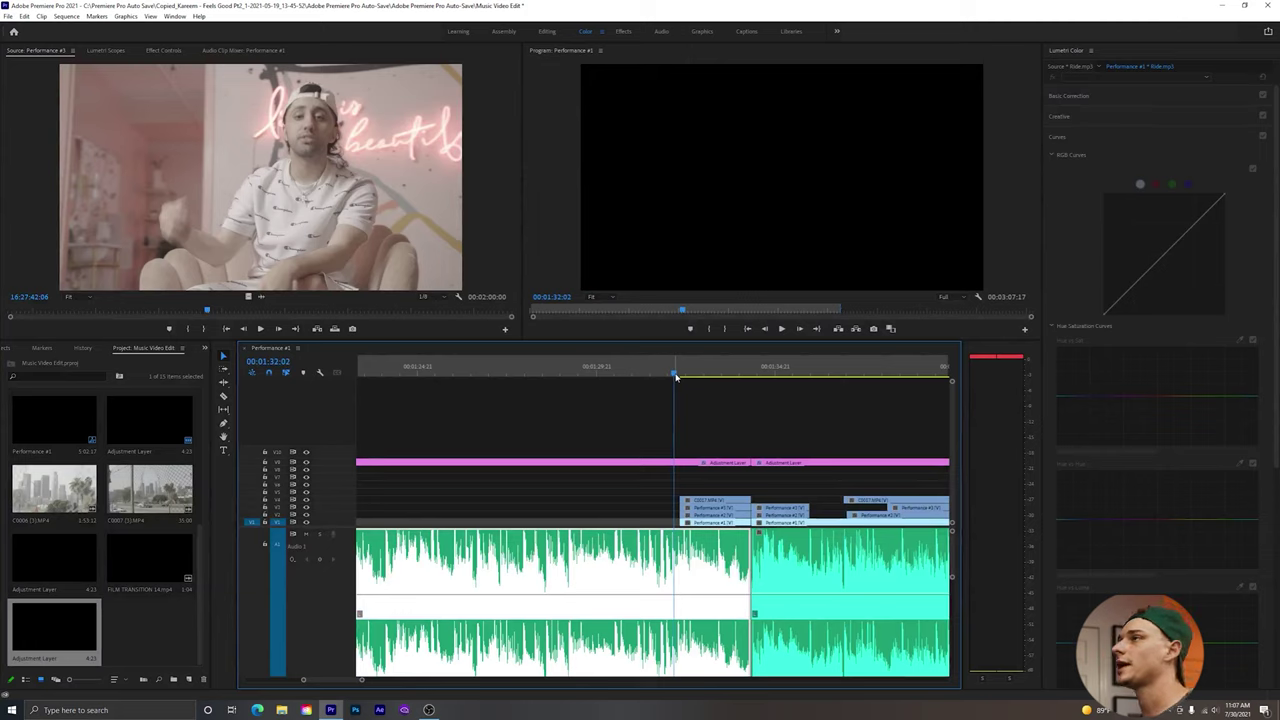
{"action": "key", "text": "space"}
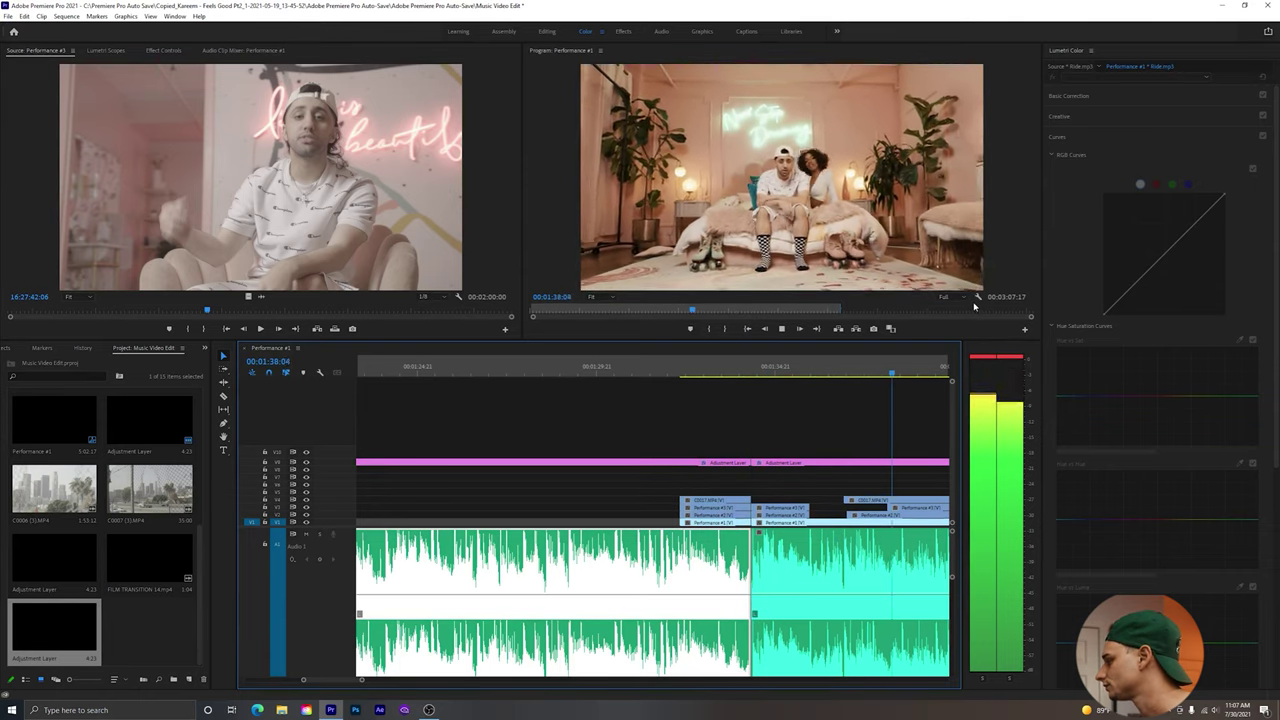
{"action": "left_click", "coordinate": [938, 490]}
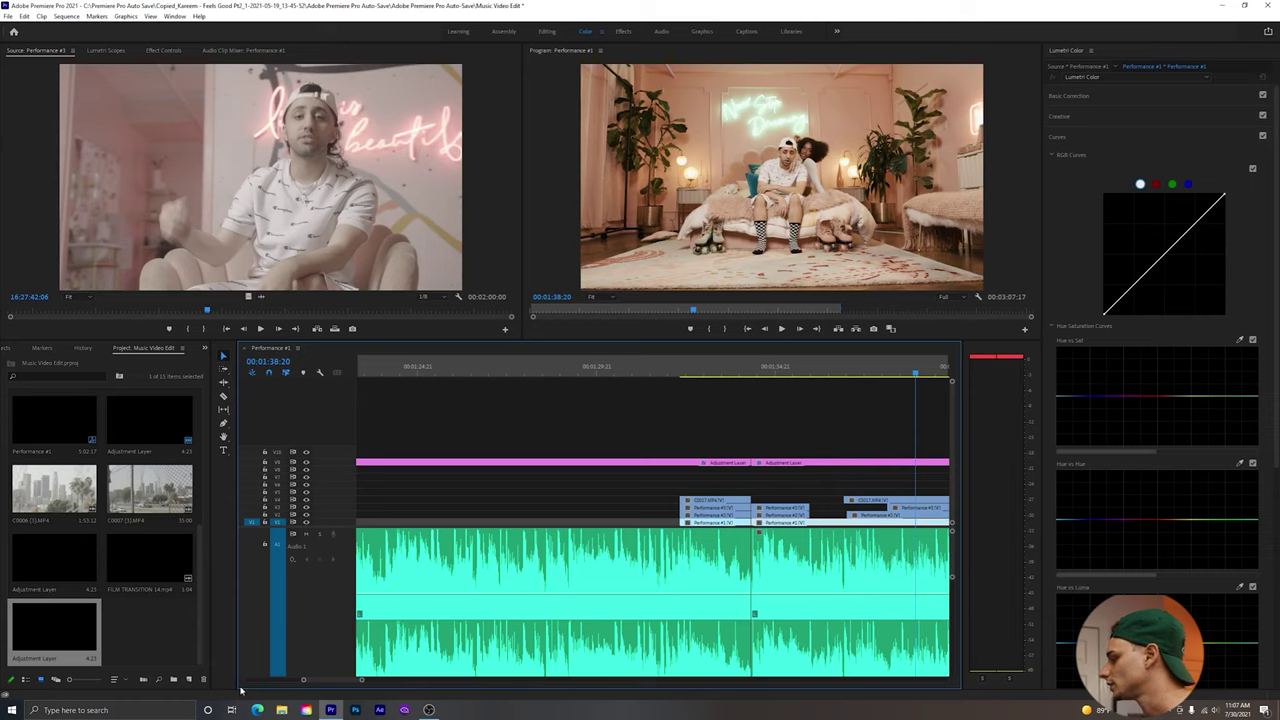
{"action": "left_click_drag", "start_coordinate": [316, 683], "coordinate": [321, 683]}
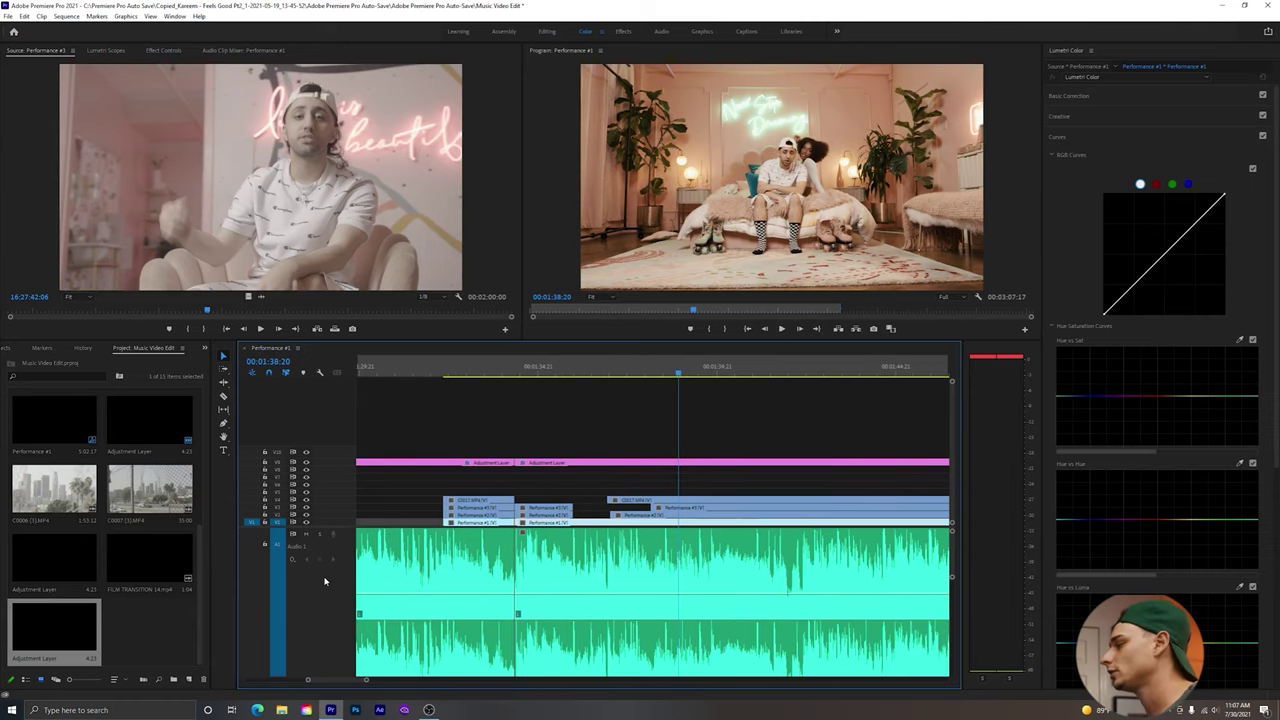
Trim the C0017 cutaway's start to the playhead and play back the result.
{"action": "left_click", "coordinate": [486, 372]}
{"action": "key", "text": "space"}
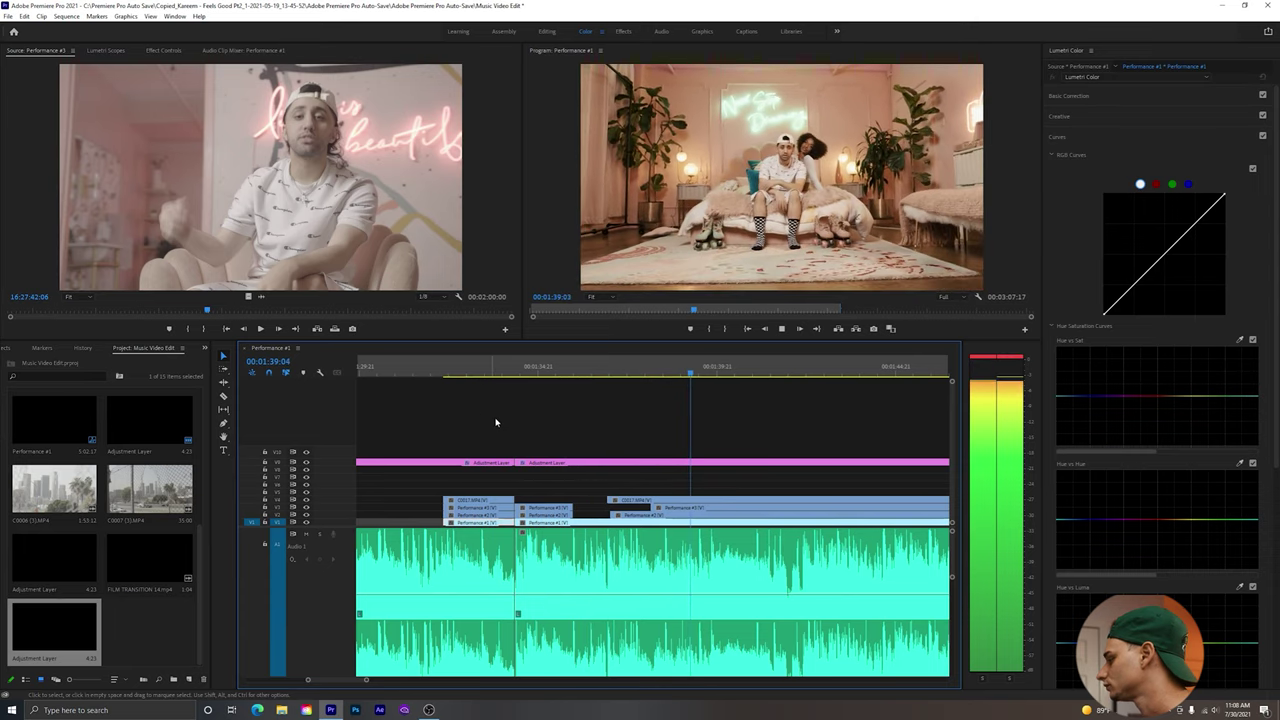
{"action": "key", "text": "space"}
{"action": "left_click", "coordinate": [606, 500]}
{"action": "key", "text": "e"}
{"action": "left_click", "coordinate": [605, 417]}
{"action": "left_click", "coordinate": [447, 369]}
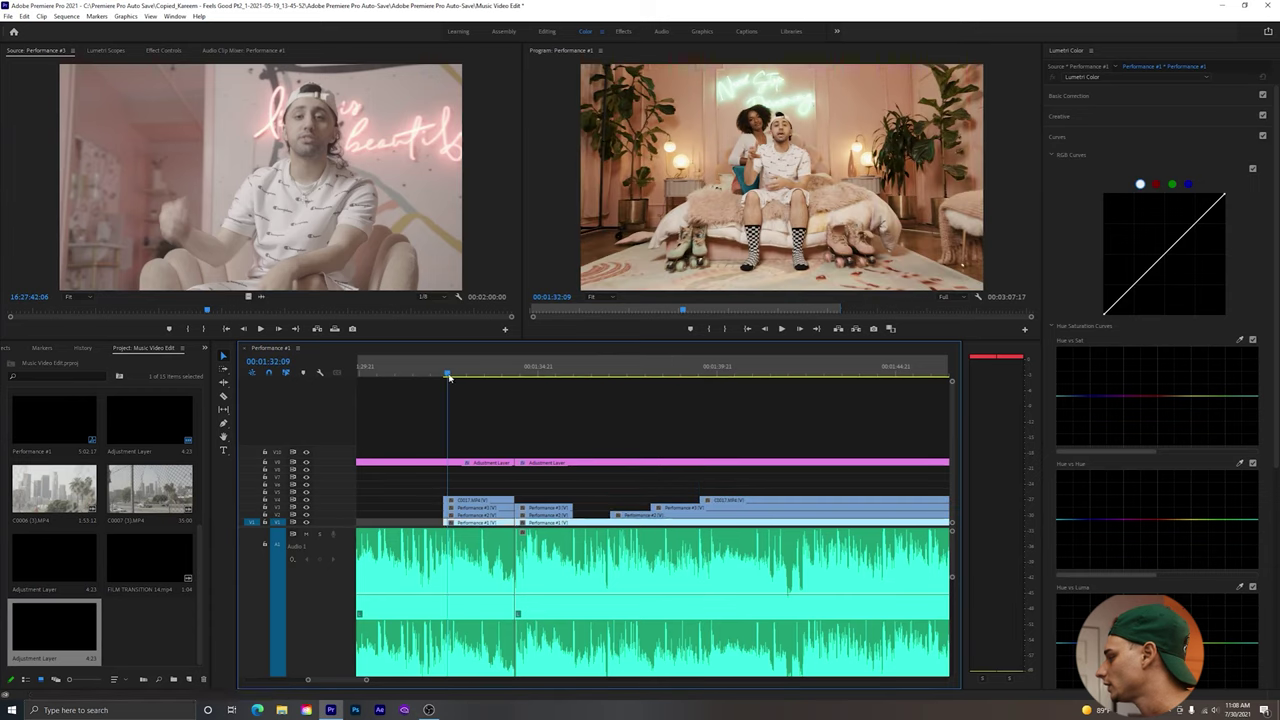
{"action": "key", "text": "space"}
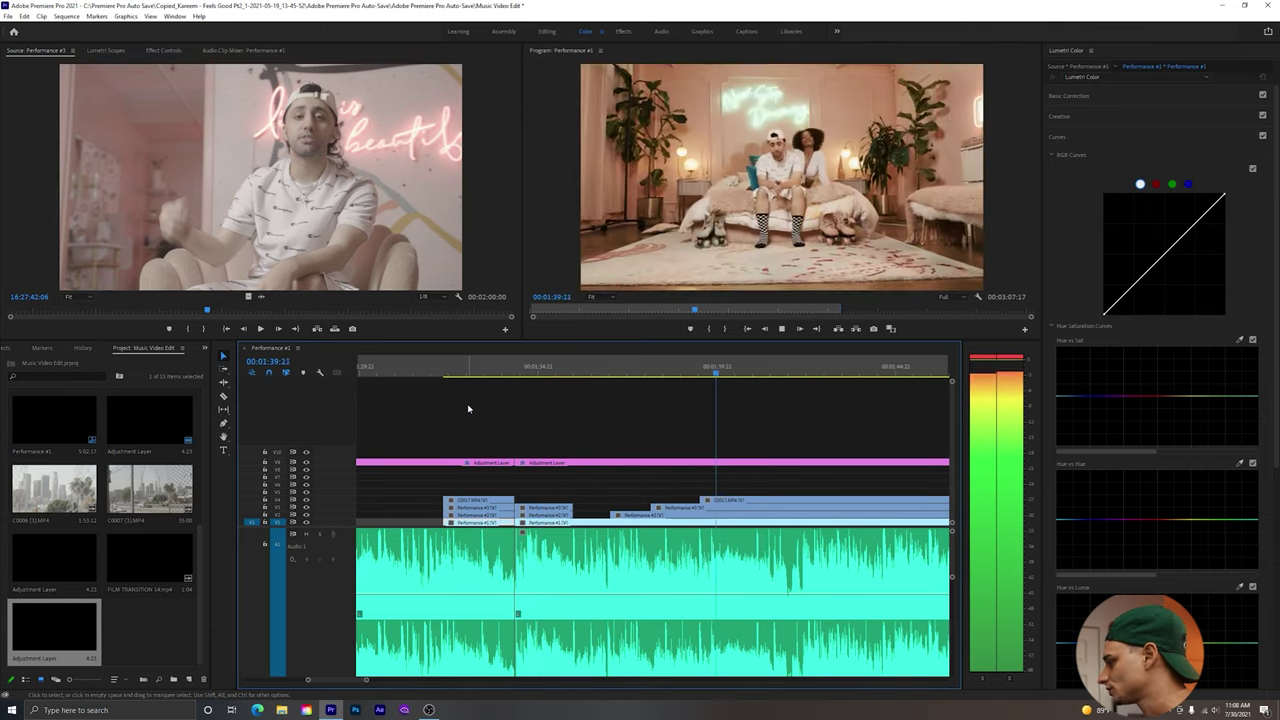
{"action": "key", "text": "space"}
Show the Lumetri Scopes waveform for C0017 at 00:01:32:06.
{"action": "left_click_drag", "start_coordinate": [422, 376], "coordinate": [444, 374]}
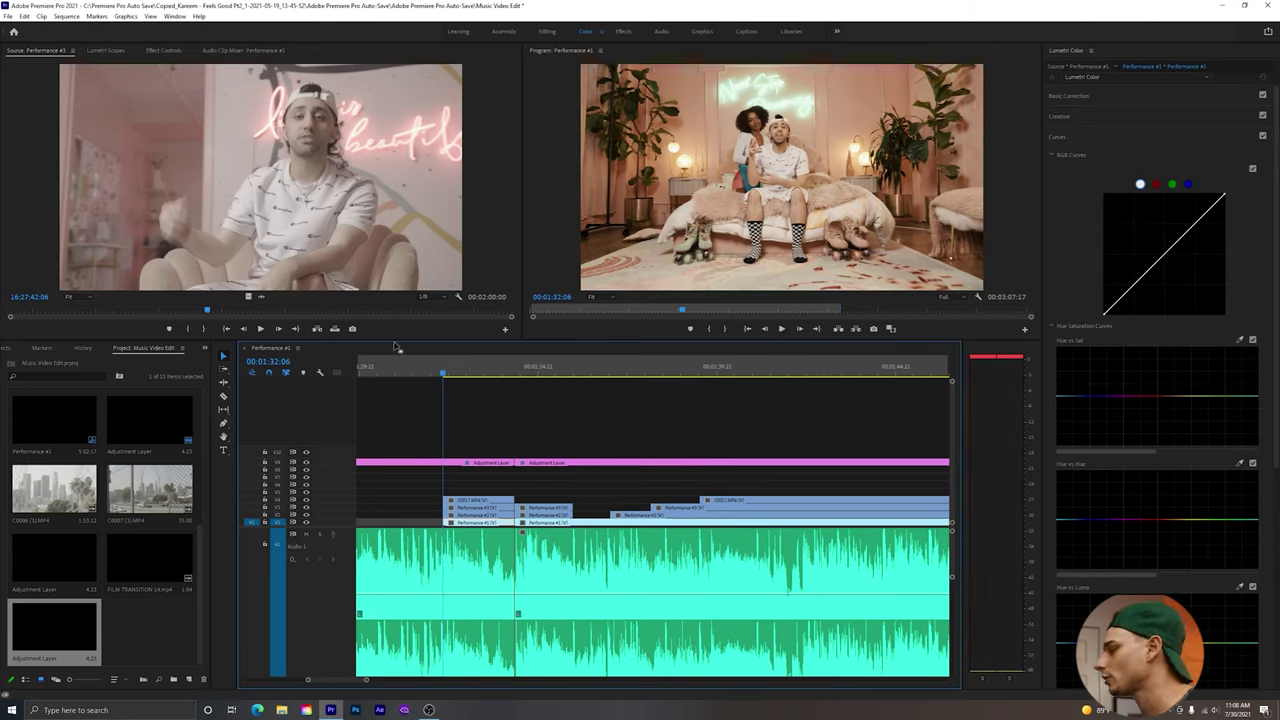
{"action": "left_click", "coordinate": [477, 502]}
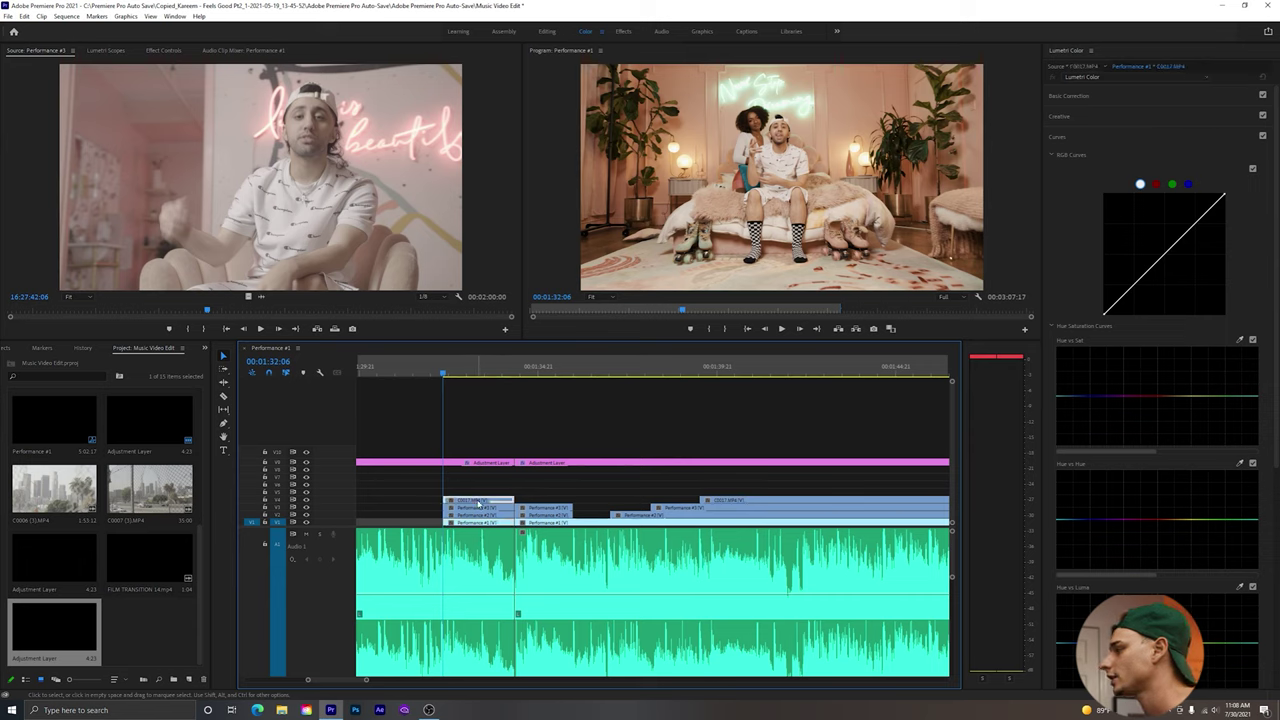
{"action": "left_click", "coordinate": [106, 50]}
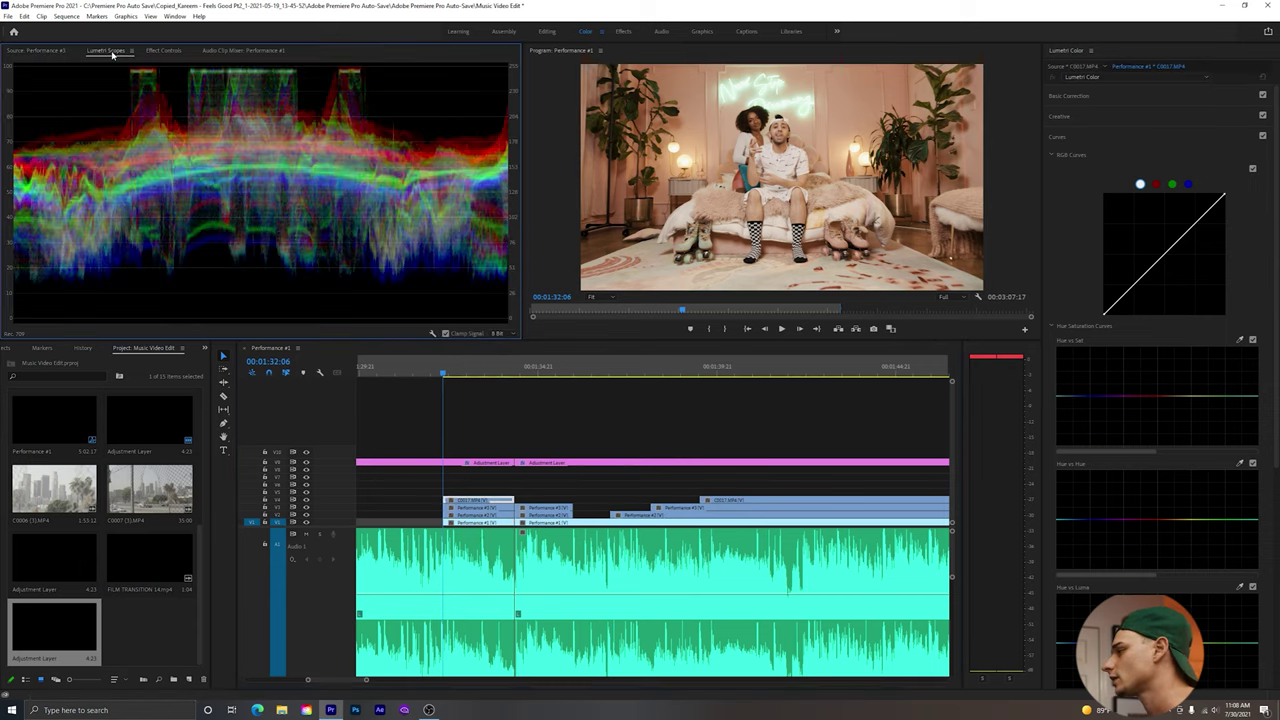
Work C0017's Scale and Rotation keyframes at 00:01:33:10 in Effect Controls, deleting those at the playhead.
{"action": "left_click", "coordinate": [162, 51]}
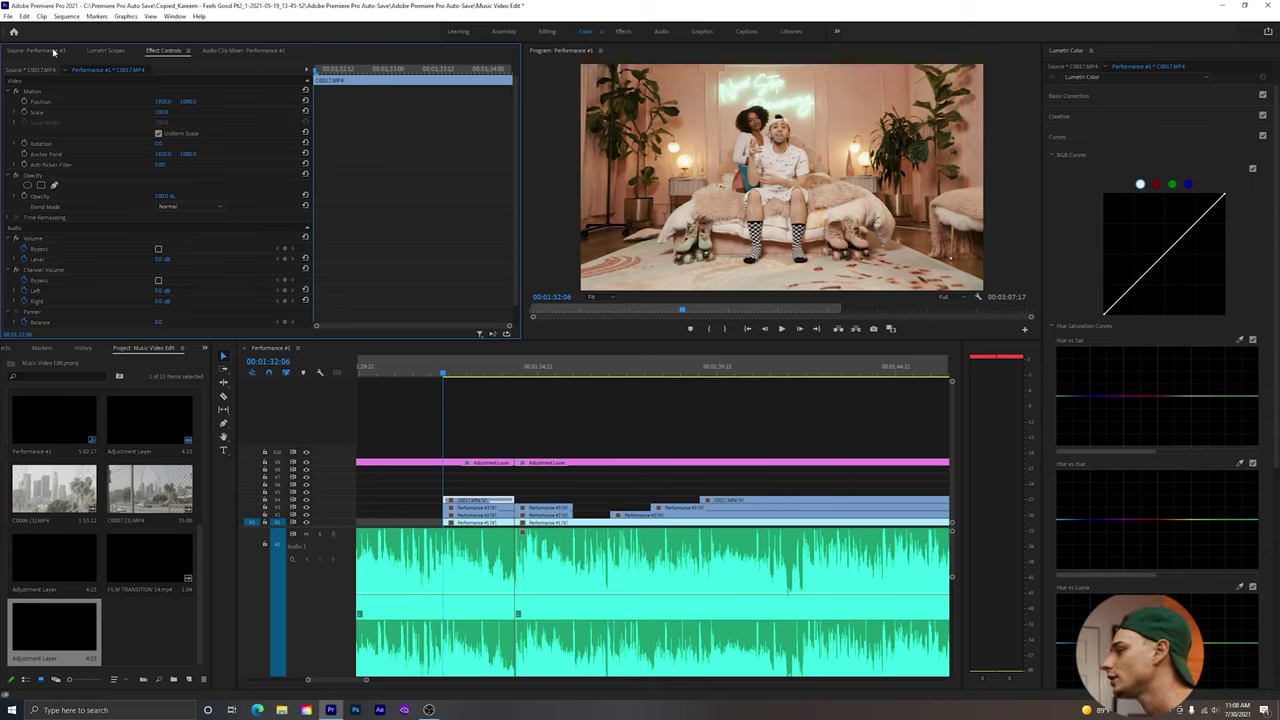
{"action": "left_click", "coordinate": [25, 117]}
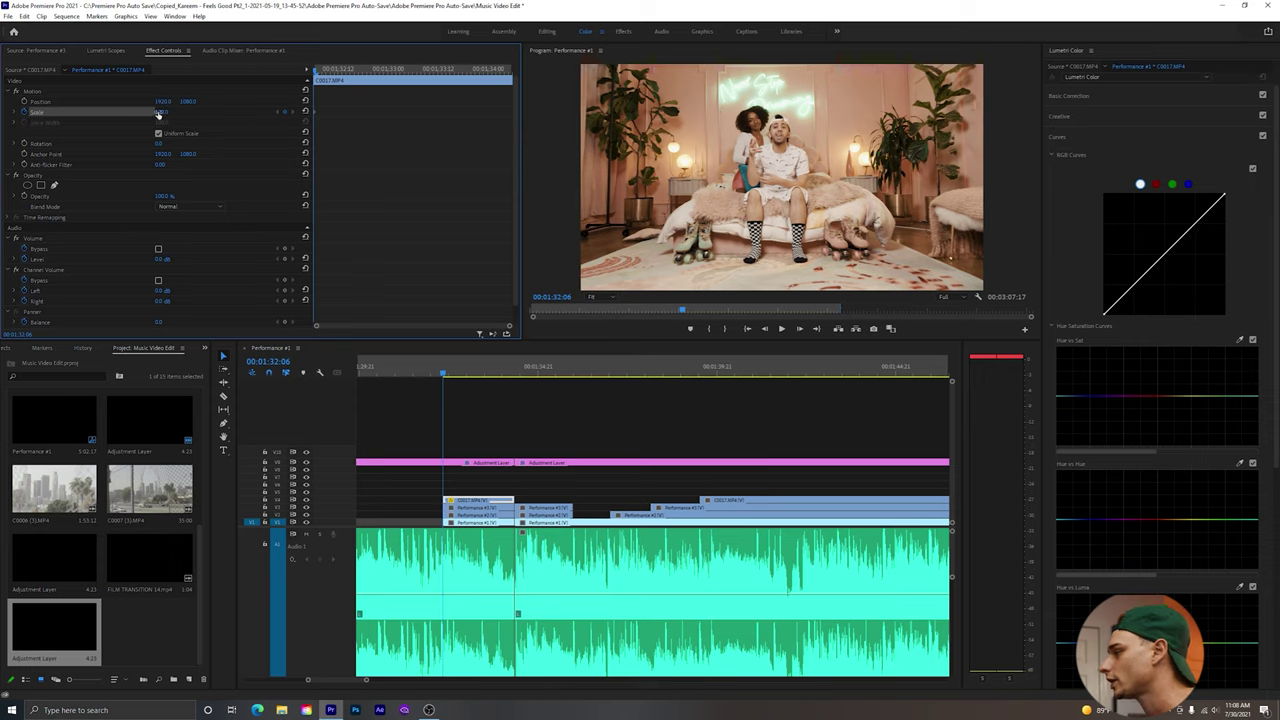
{"action": "left_click", "coordinate": [26, 146]}
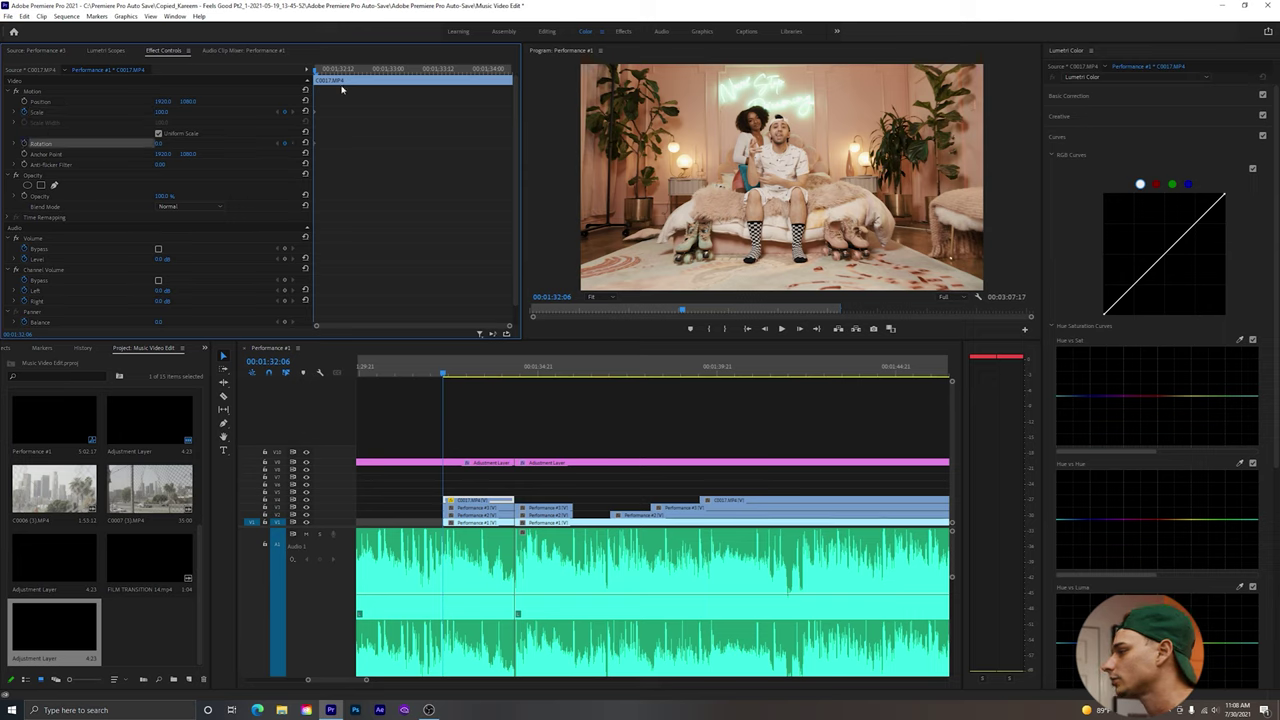
{"action": "left_click_drag", "start_coordinate": [316, 72], "coordinate": [416, 78]}
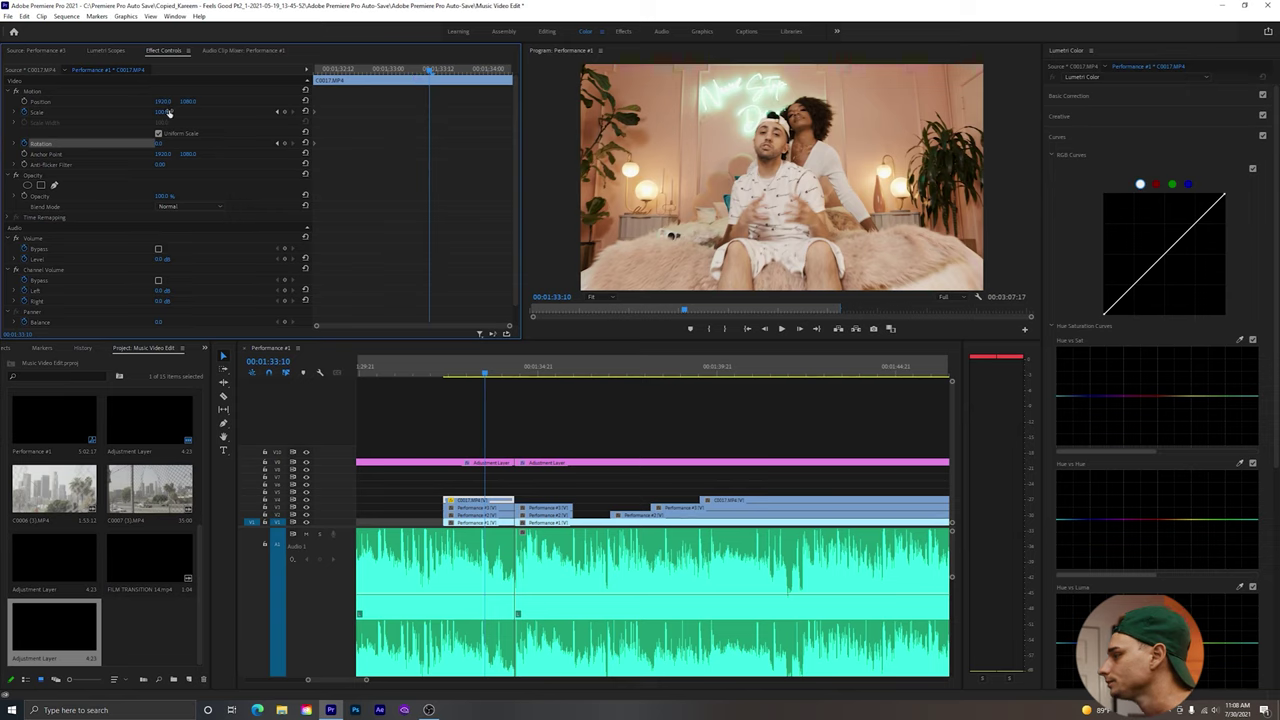
{"action": "left_click_drag", "start_coordinate": [161, 112], "coordinate": [148, 143]}
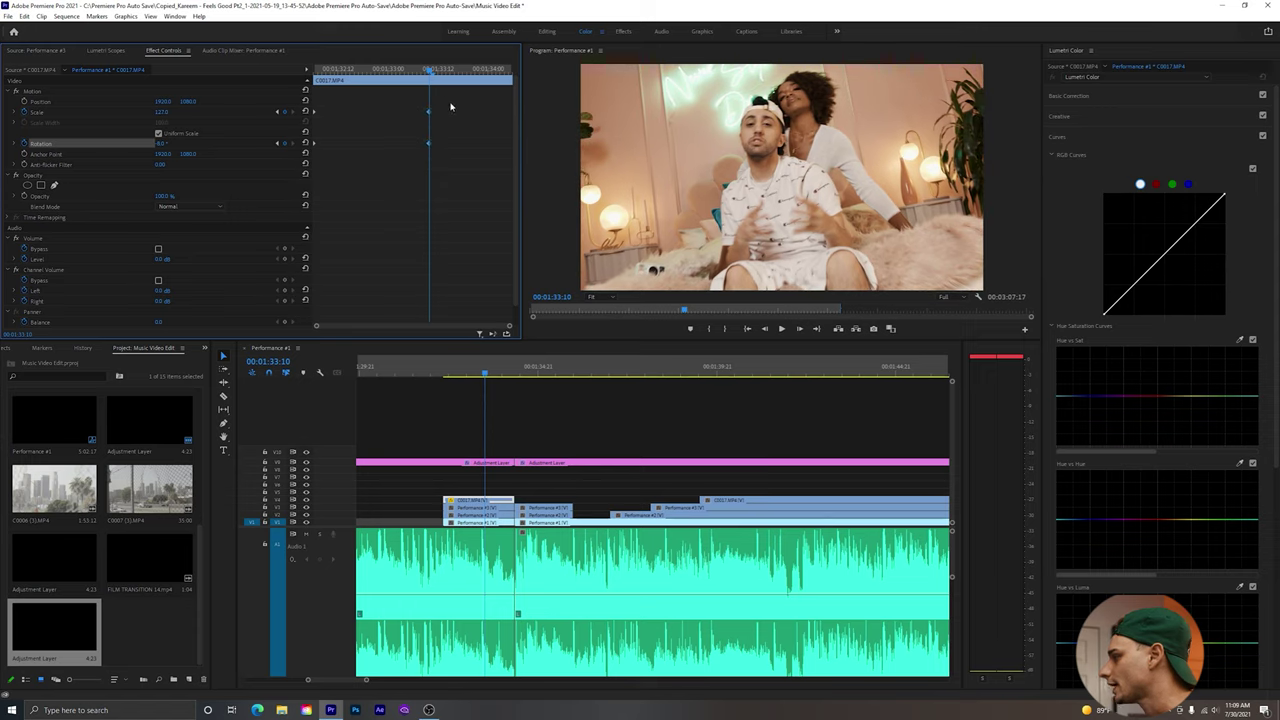
{"action": "key", "text": "Delete"}
Replay the opening of the performance clips, stopping at 00:01:32:15.
{"action": "left_click", "coordinate": [445, 370]}
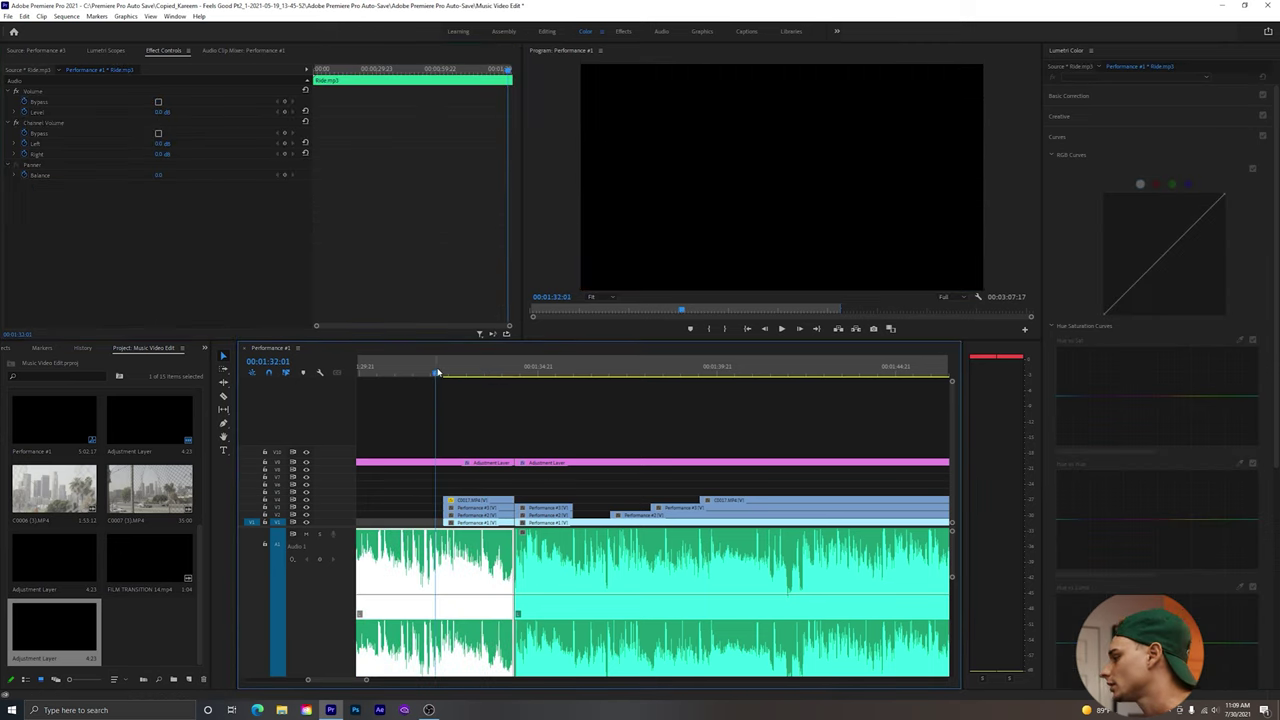
{"action": "key", "text": "space"}
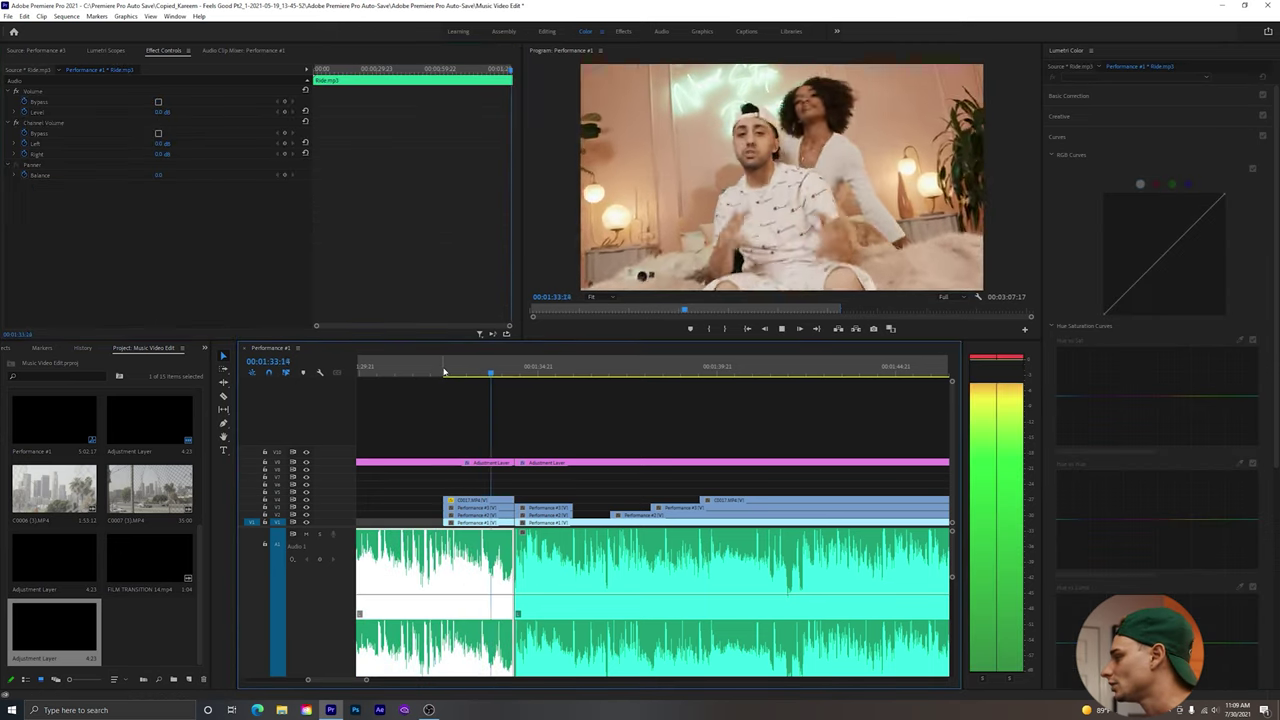
{"action": "left_click", "coordinate": [445, 372]}
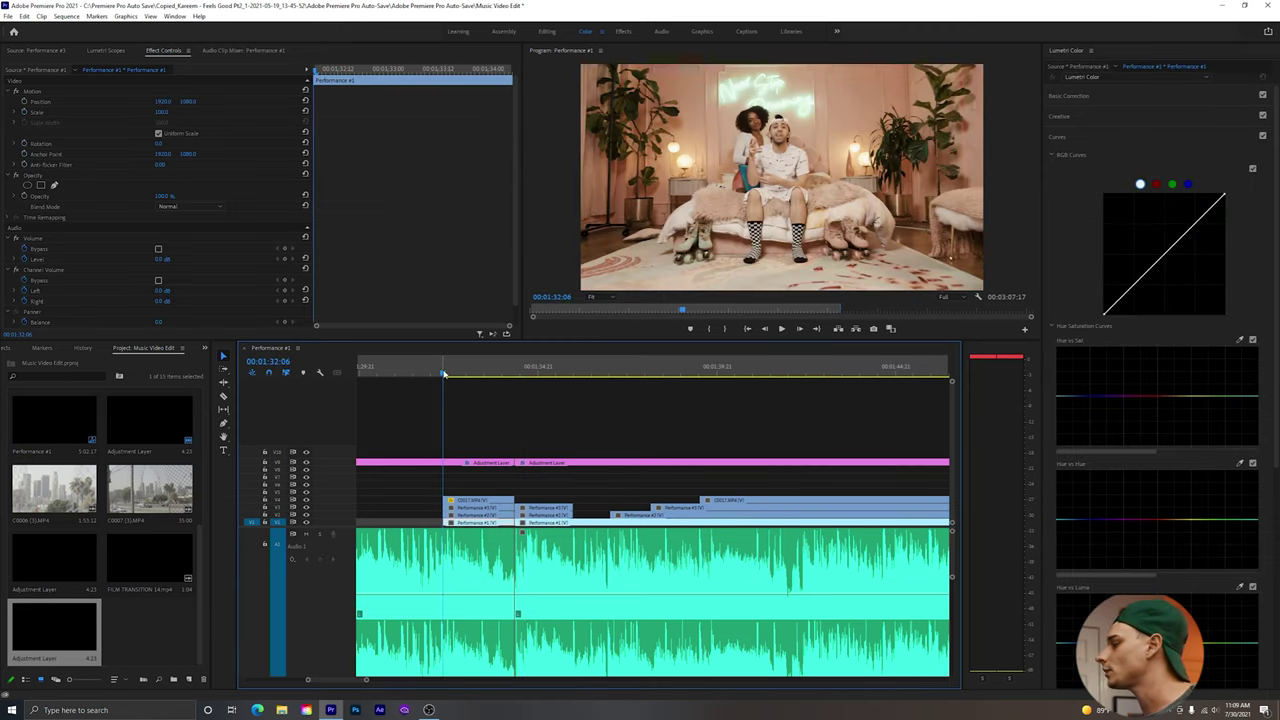
{"action": "left_click", "coordinate": [441, 373]}
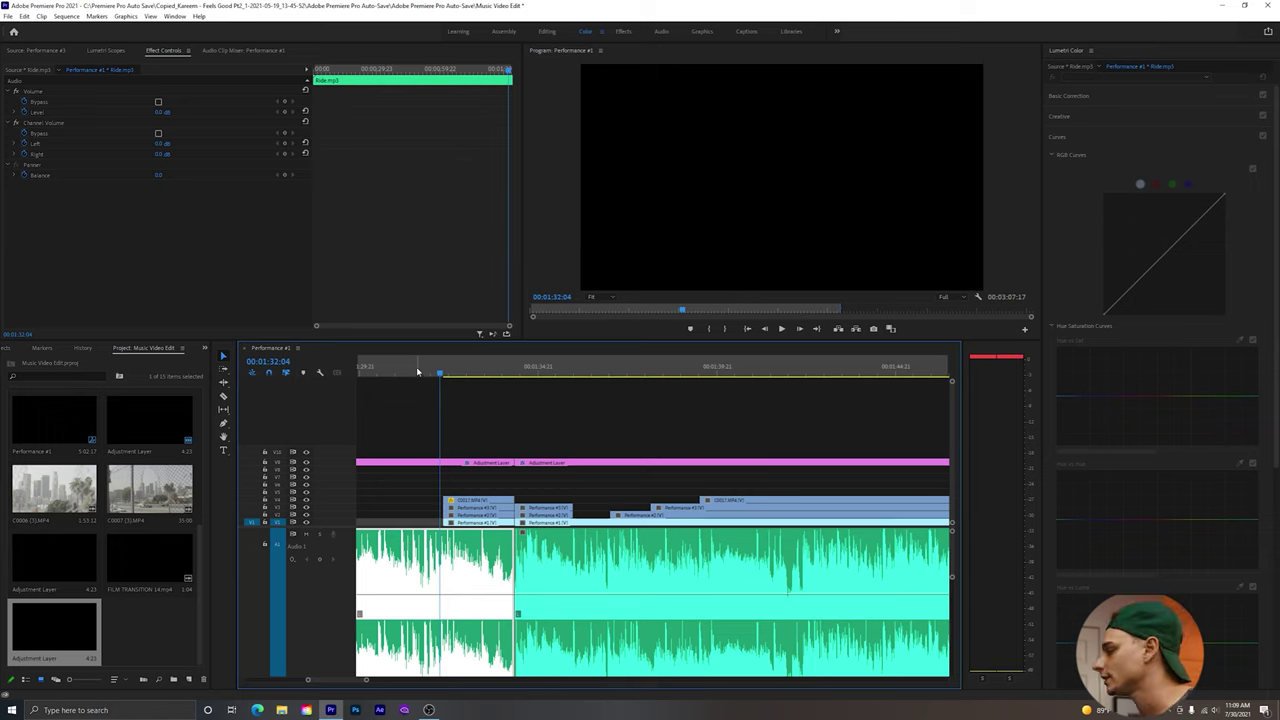
{"action": "key", "text": "space"}
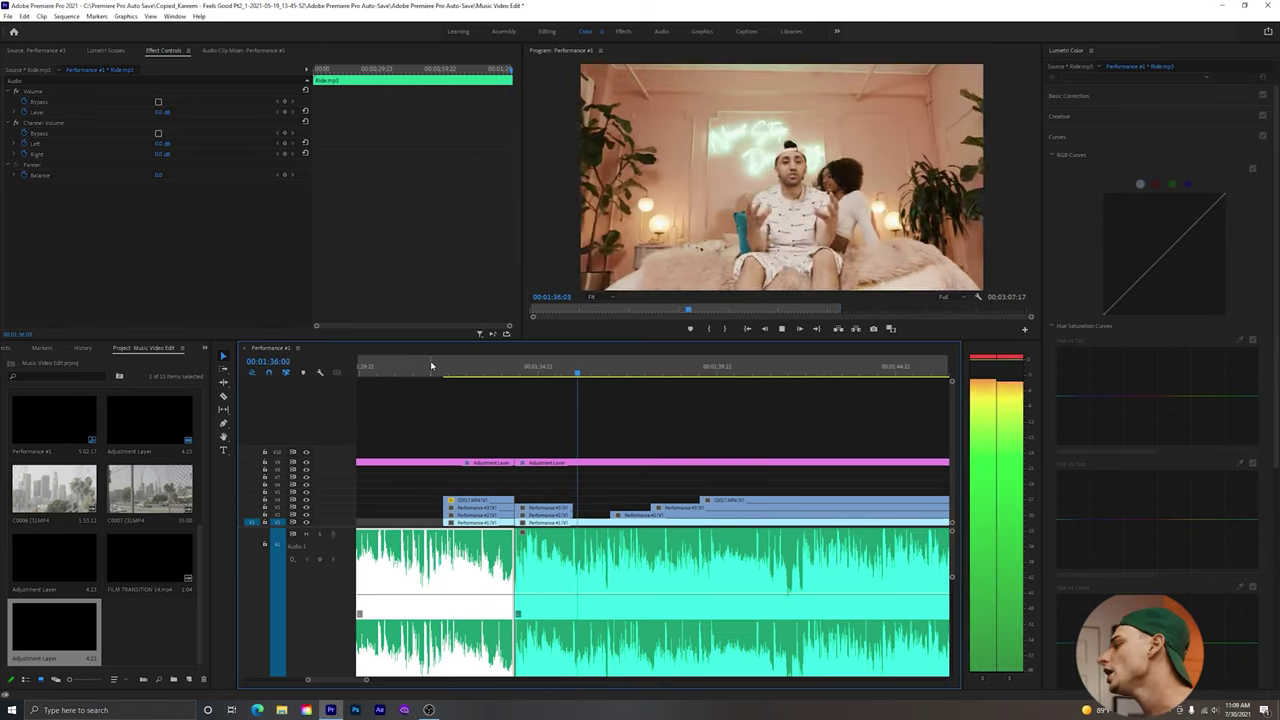
{"action": "left_click", "coordinate": [455, 369]}
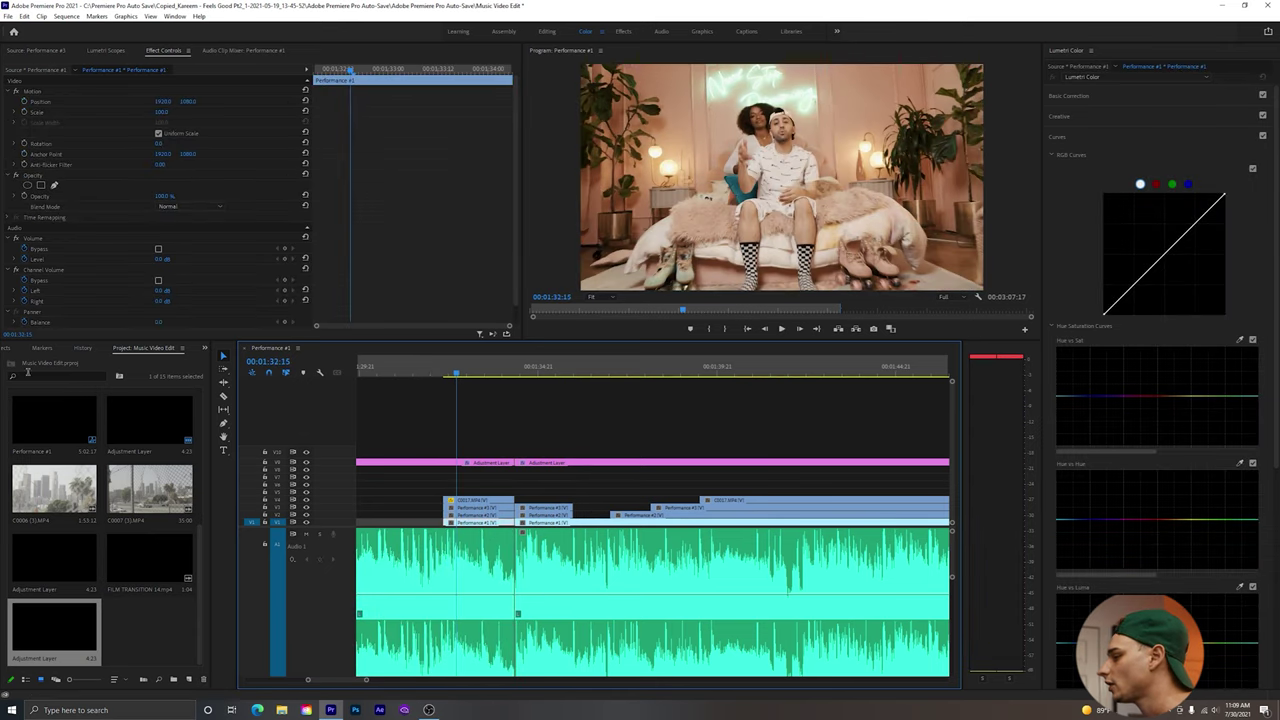
Bring up the Markers panel and browse the hidden-panels overflow list for the project bin.
{"action": "left_click", "coordinate": [45, 348]}
{"action": "left_click", "coordinate": [204, 349]}
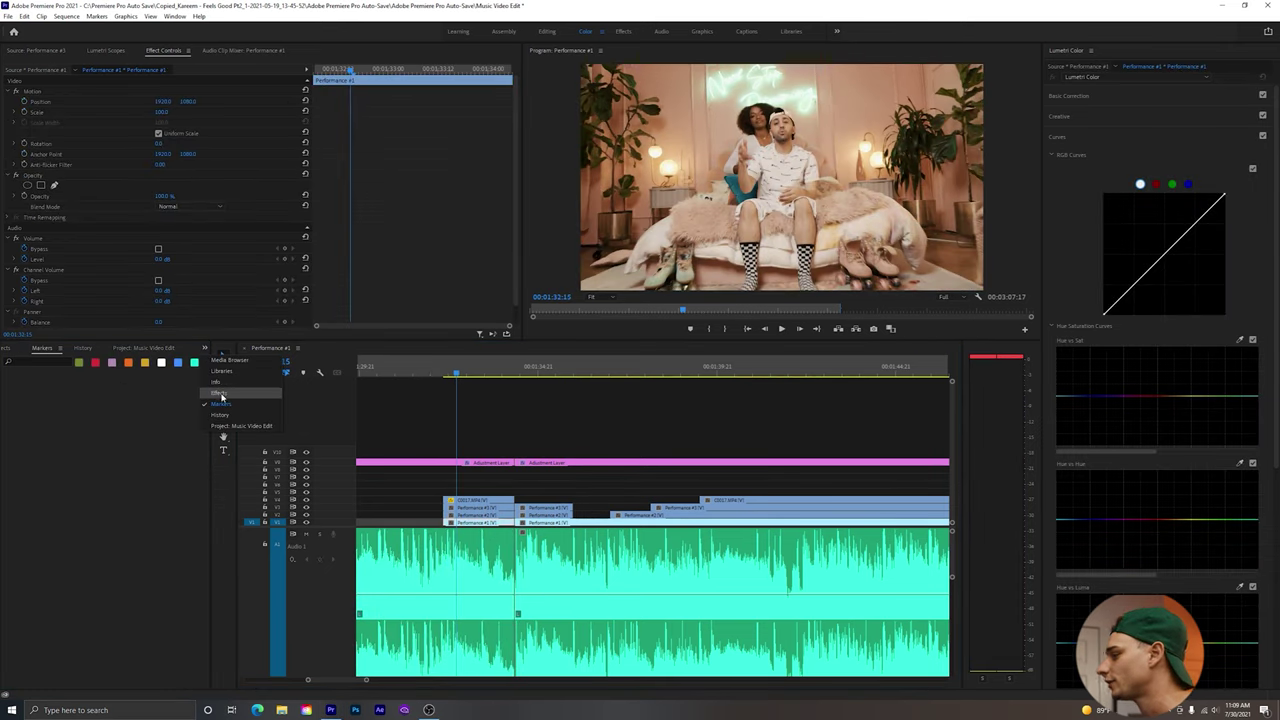
{"action": "left_click", "coordinate": [229, 369]}
{"action": "left_click", "coordinate": [184, 349]}
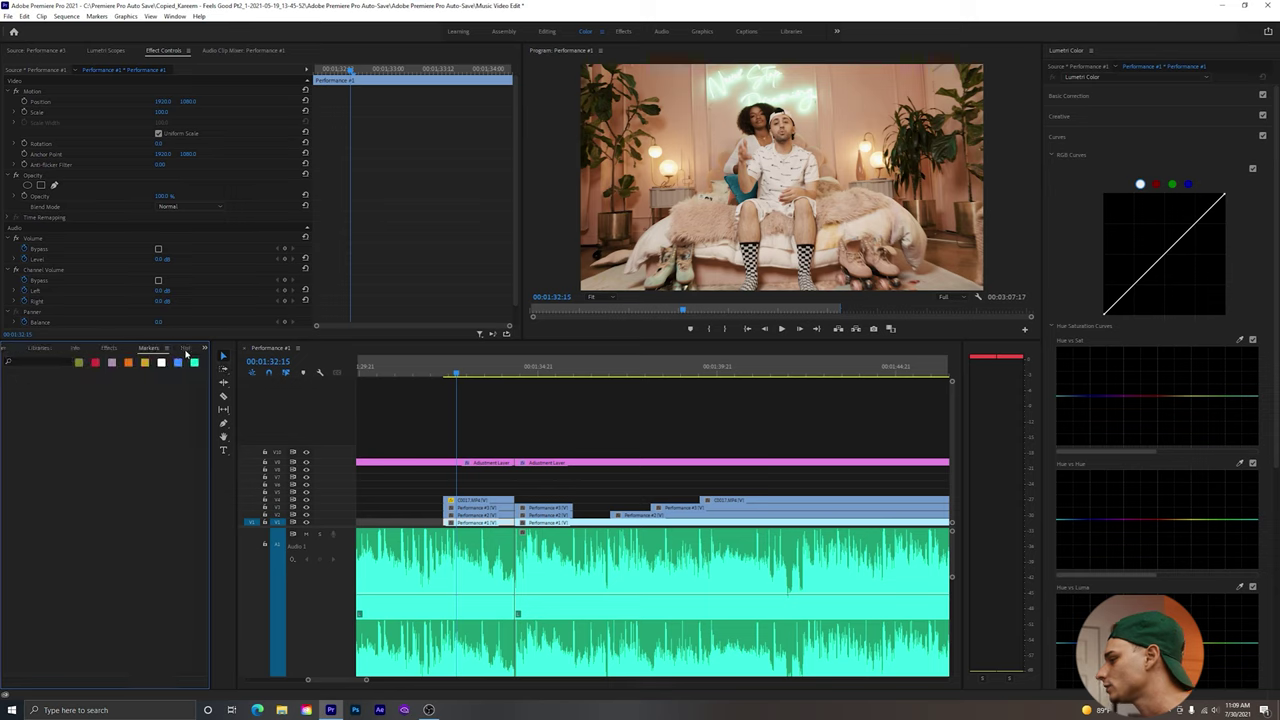
{"action": "left_click", "coordinate": [204, 350]}
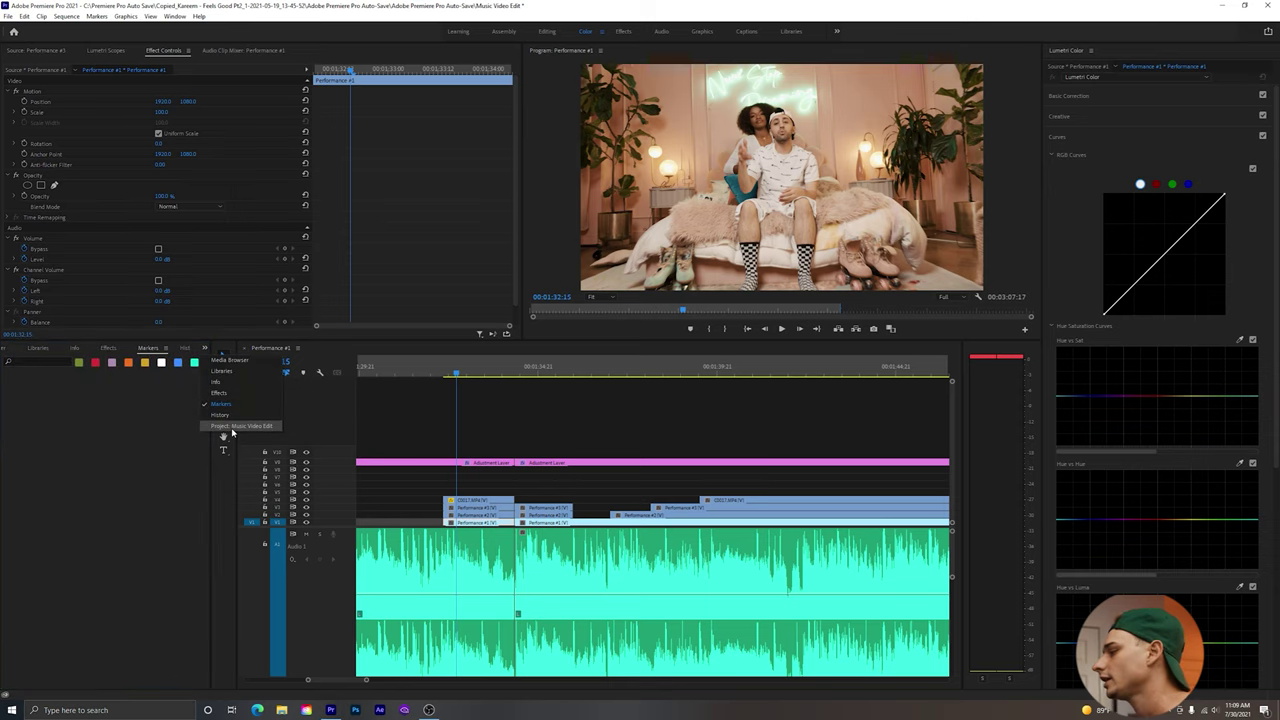
Load Broll #2 from the Project bin into the Source monitor, scrub it, and check its clip options.
{"action": "left_click", "coordinate": [238, 425]}
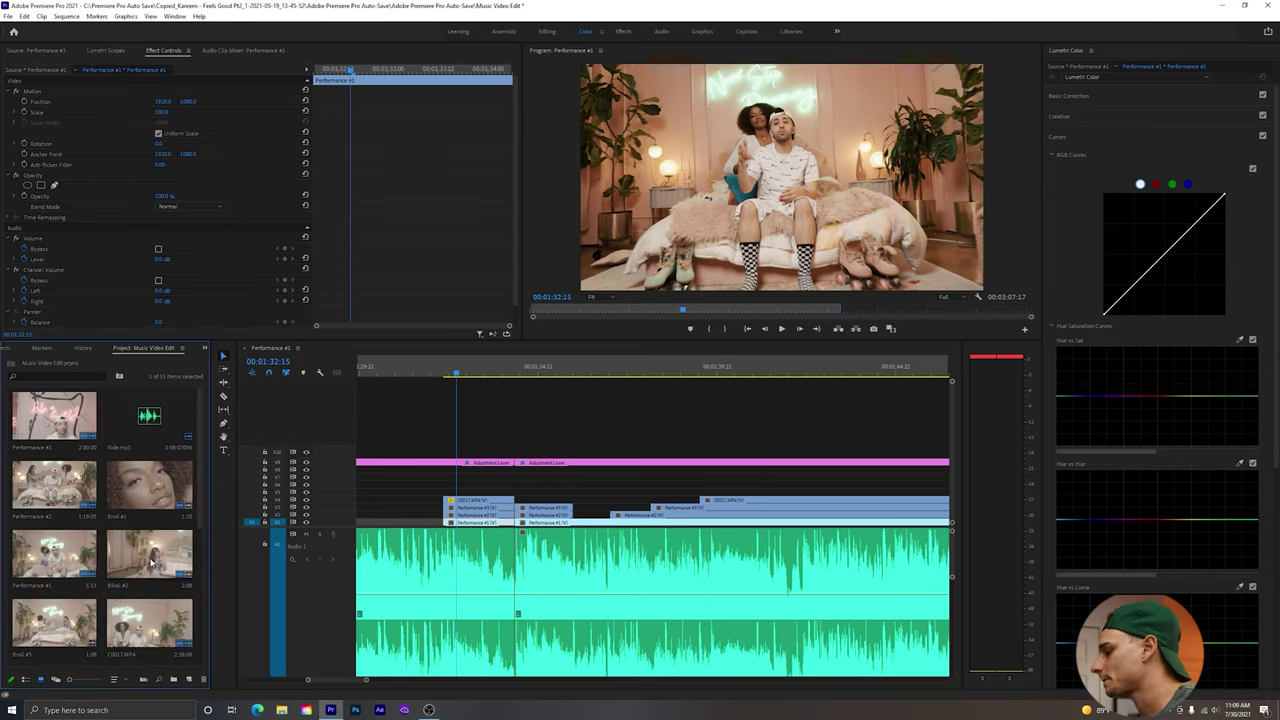
{"action": "double_click", "coordinate": [152, 563]}
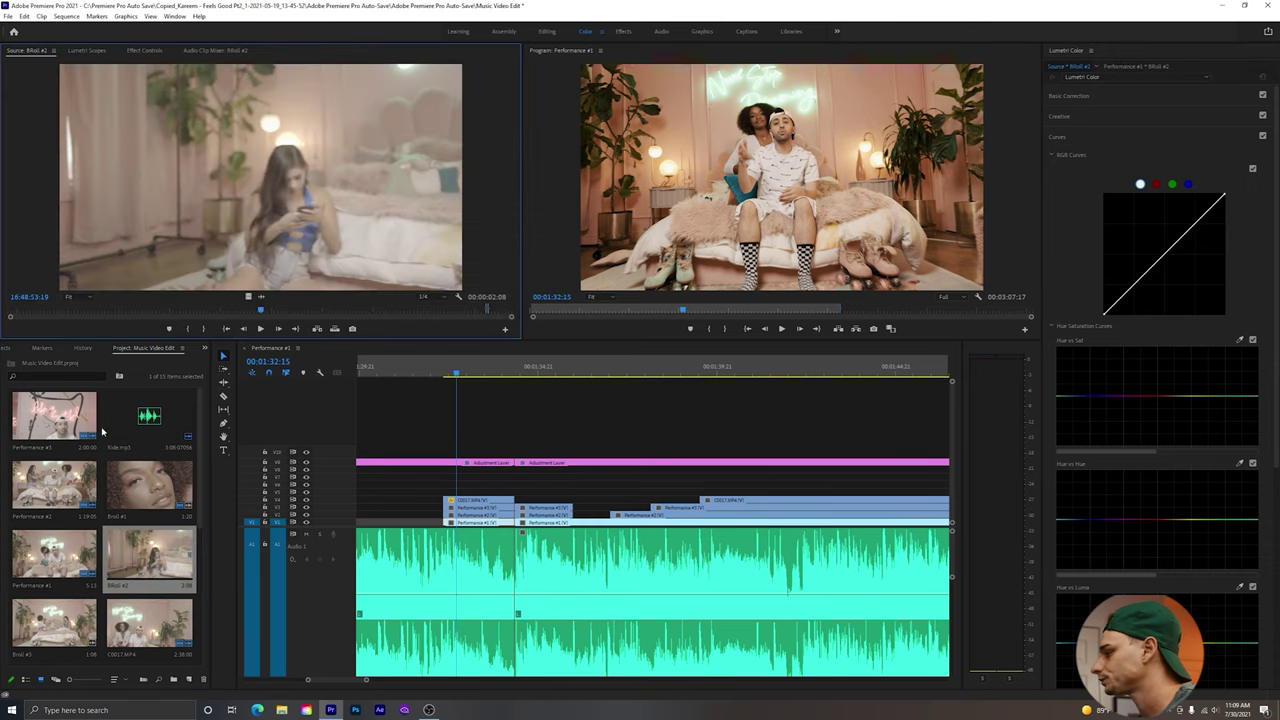
{"action": "mouse_move", "coordinate": [15, 311]}
{"action": "left_mouse_down"}
{"action": "mouse_move", "coordinate": [29, 314]}
{"action": "mouse_move", "coordinate": [11, 311]}
{"action": "left_mouse_up"}
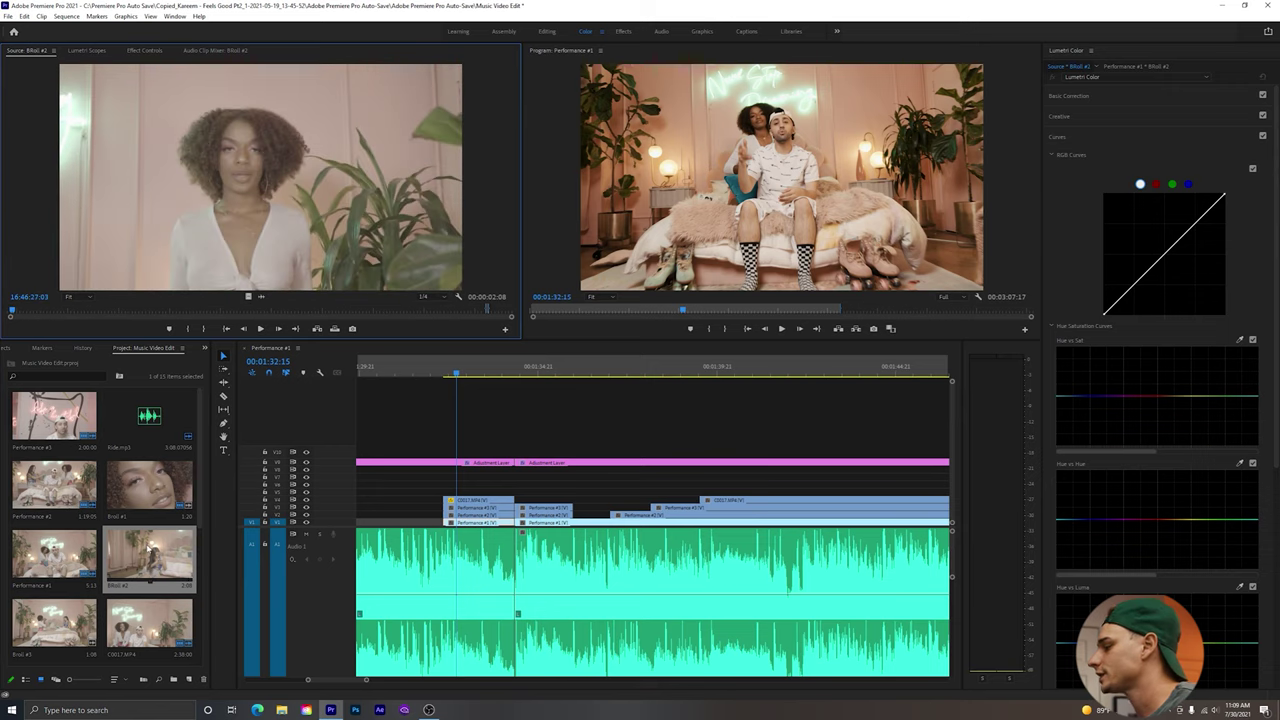
{"action": "right_click", "coordinate": [152, 563]}
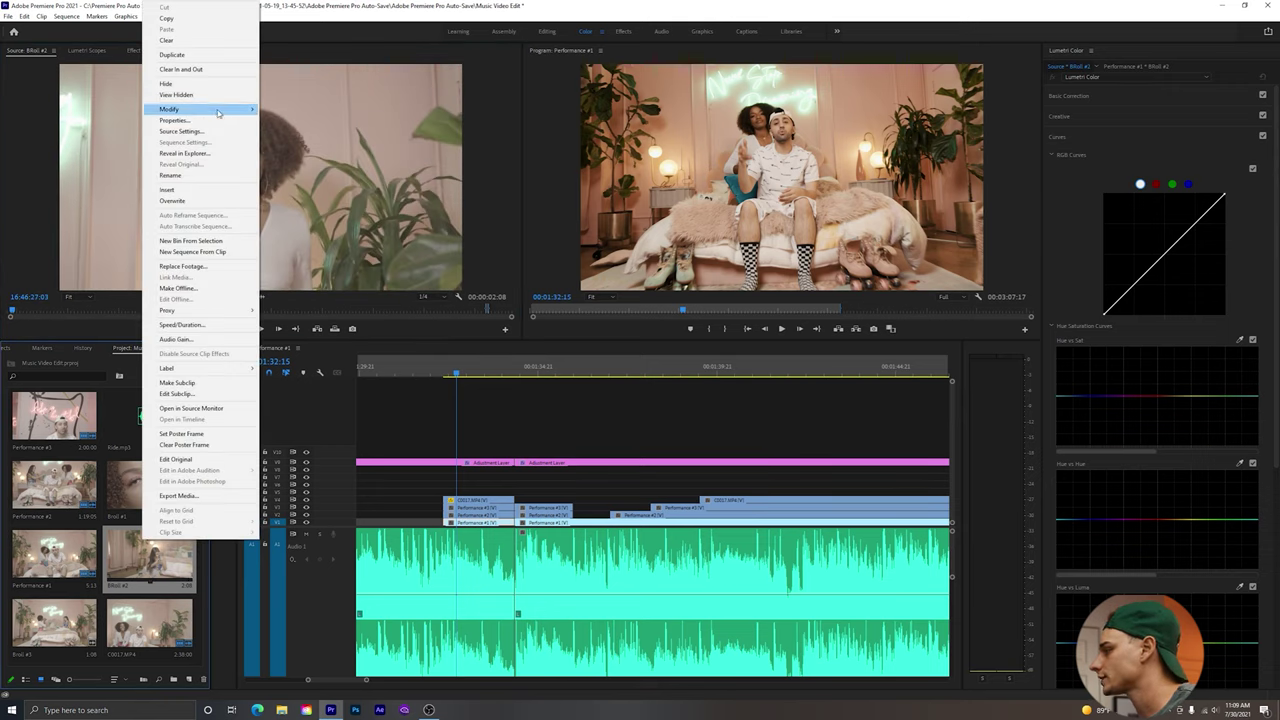
{"action": "left_click", "coordinate": [155, 570]}
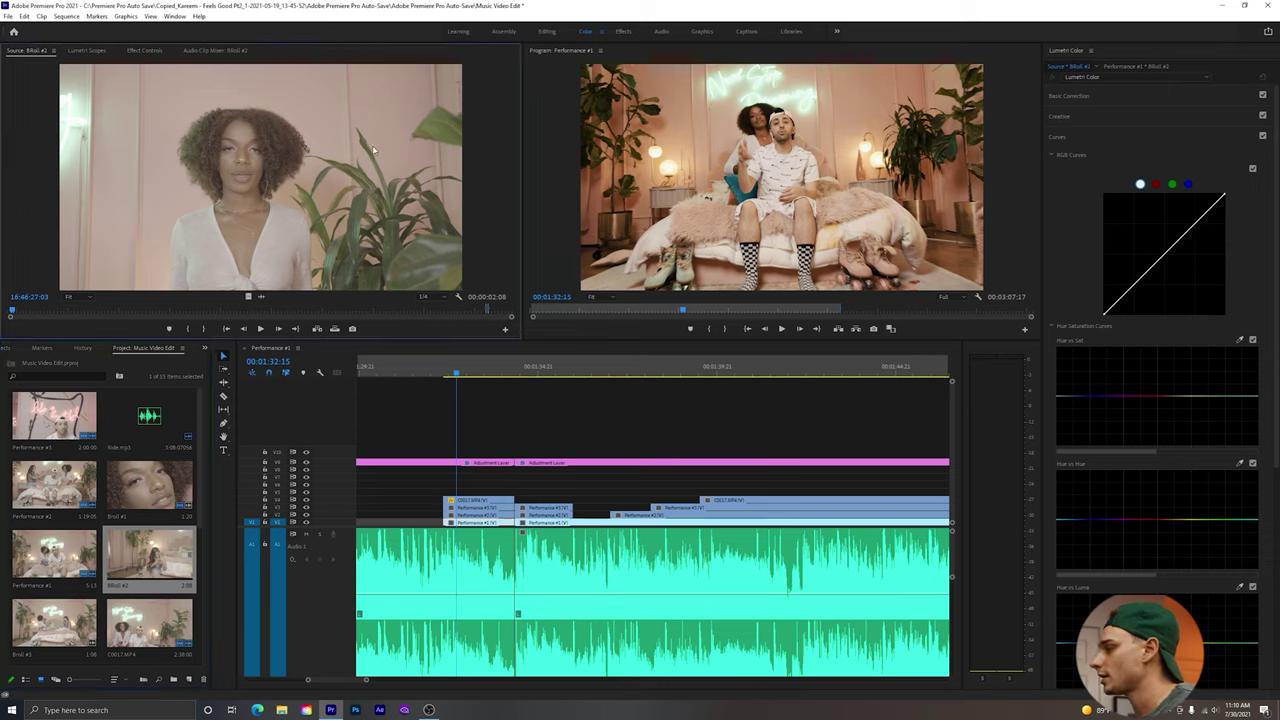
Interpret the Broll #2 footage to assume a 24 fps frame rate.
{"action": "right_click", "coordinate": [142, 553]}
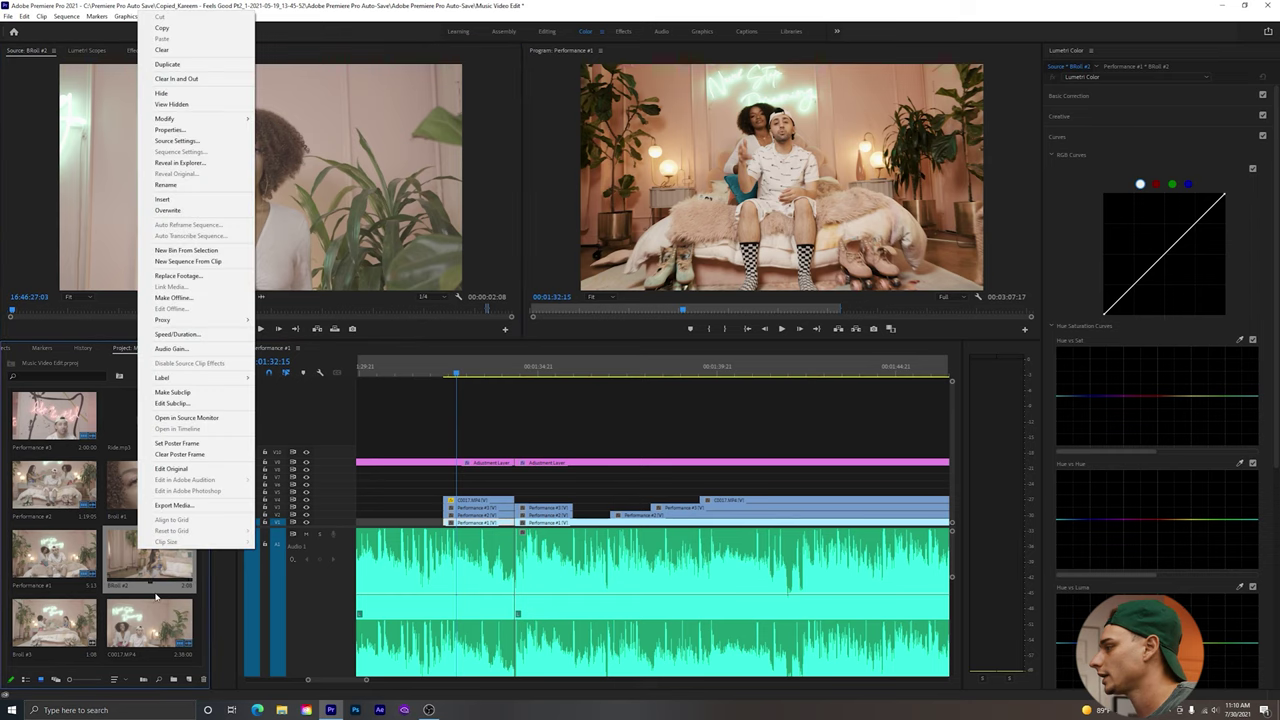
{"action": "mouse_move", "coordinate": [226, 121]}
{"action": "left_click", "coordinate": [285, 151]}
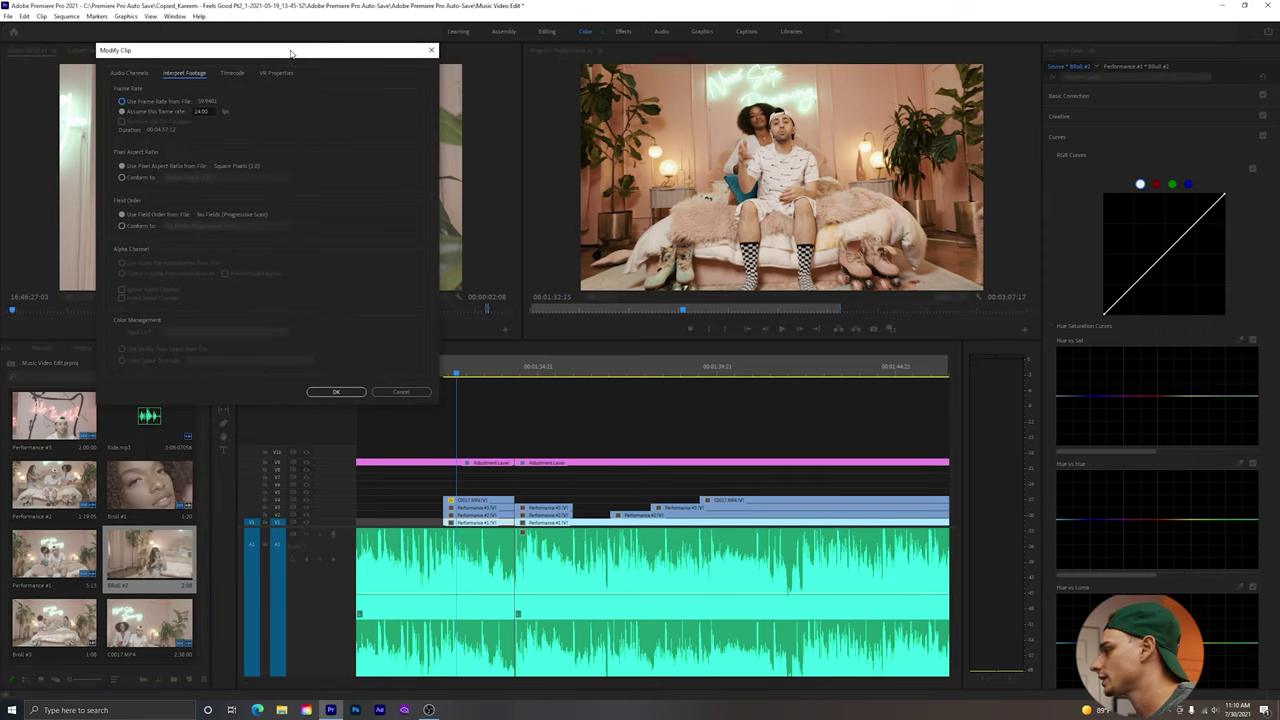
{"action": "left_click", "coordinate": [131, 102]}
{"action": "left_click", "coordinate": [136, 111]}
{"action": "type", "text": "1"}
{"action": "left_click", "coordinate": [131, 102]}
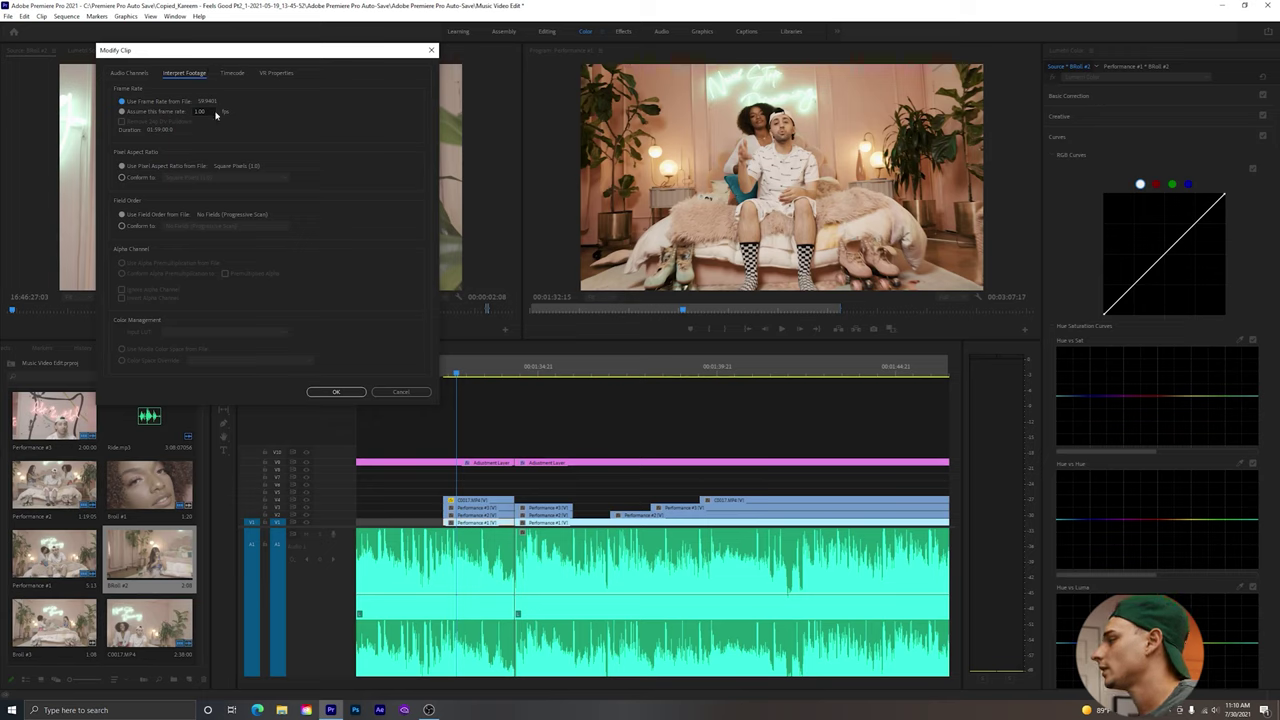
{"action": "left_click", "coordinate": [143, 113]}
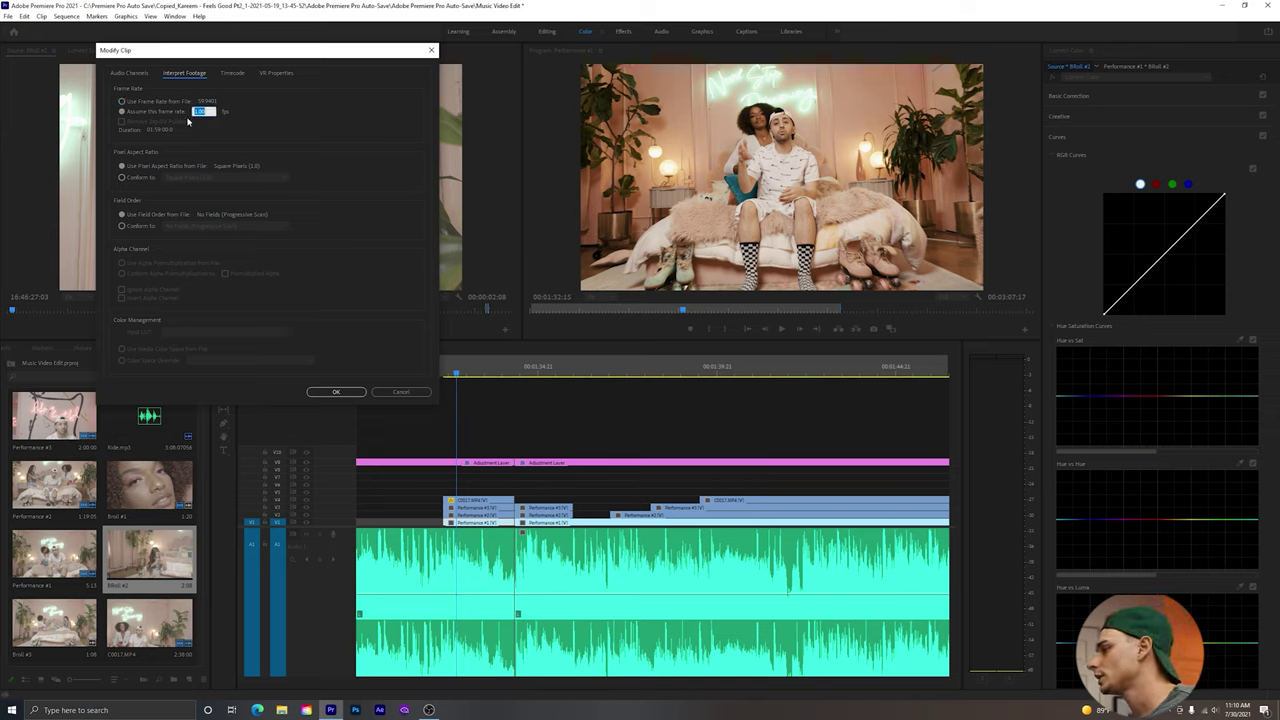
{"action": "type", "text": "24"}
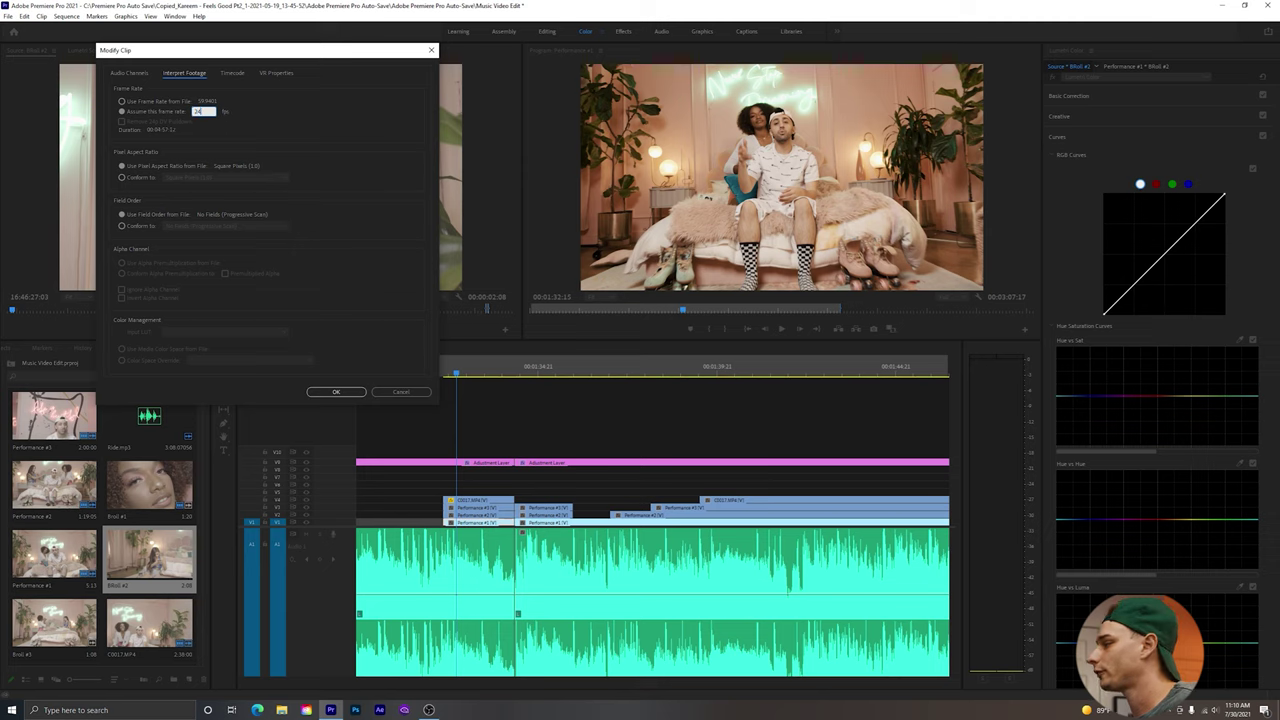
{"action": "key", "text": "Return"}
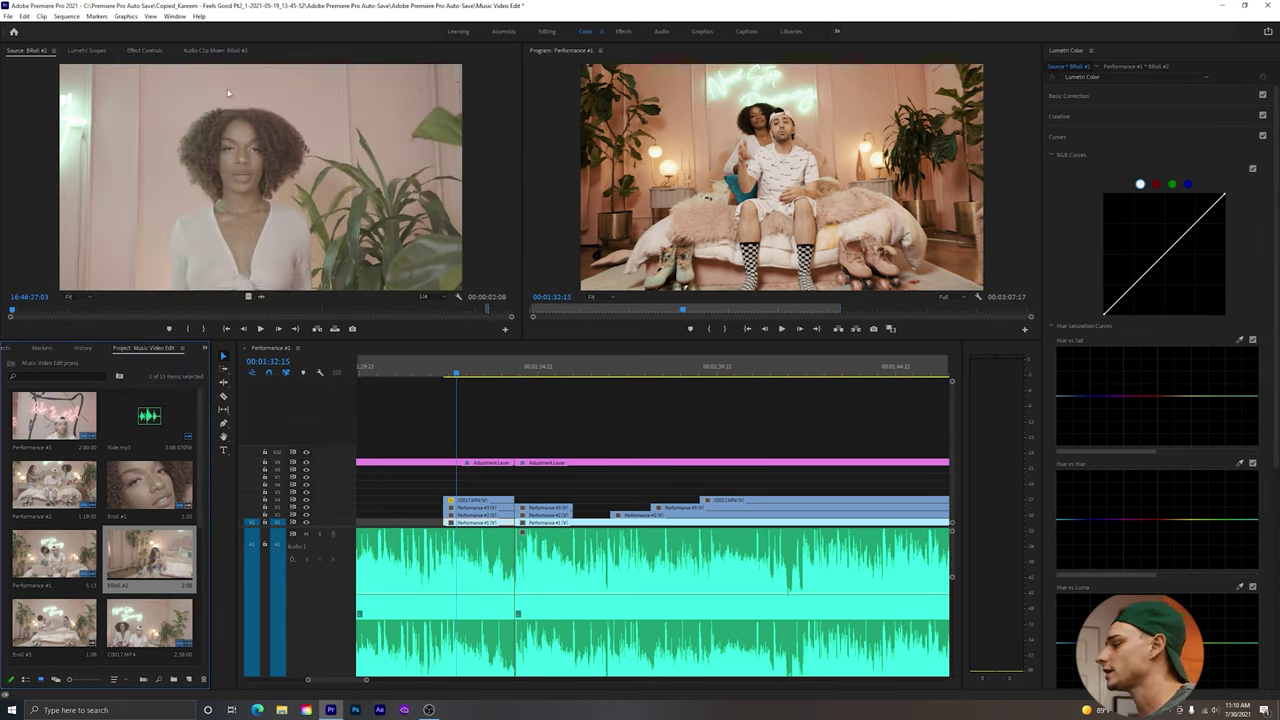
Mark a 00:00:03:09 In/Out range in Broll #2 and drag its video only above the performance clips.
{"action": "left_click", "coordinate": [34, 312]}
{"action": "left_click_drag", "start_coordinate": [34, 314], "coordinate": [64, 313]}
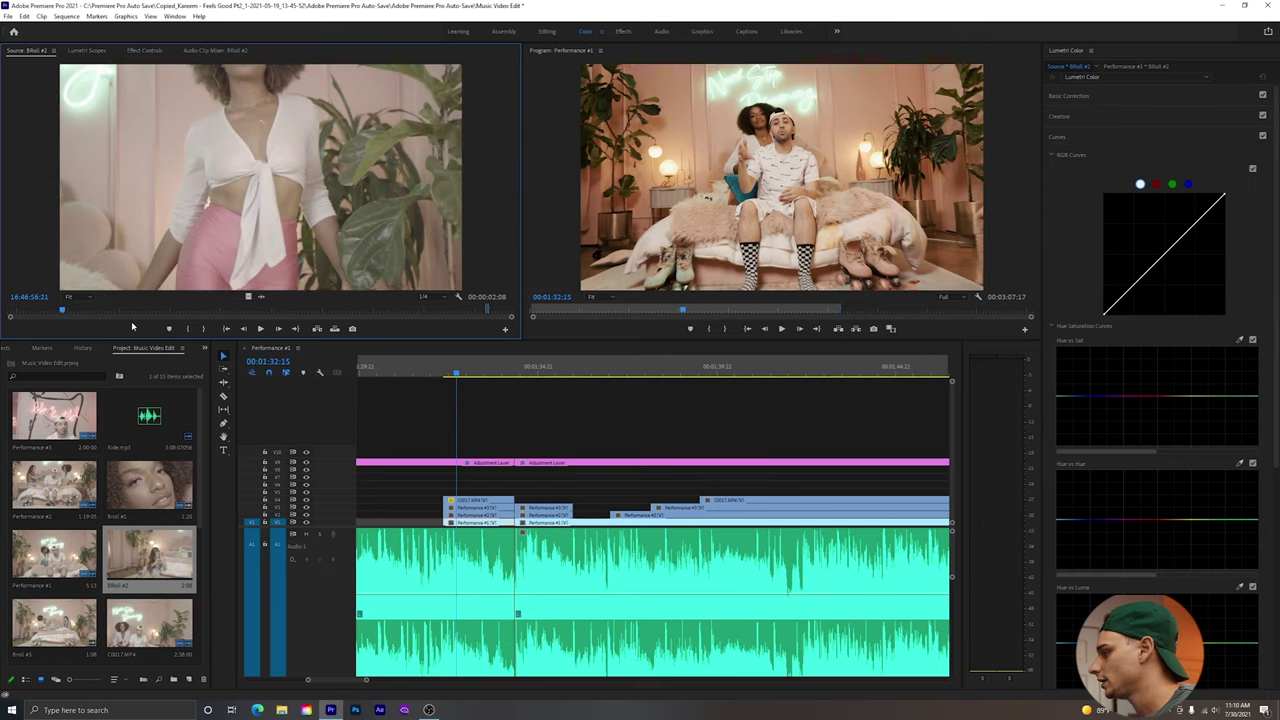
{"action": "left_click", "coordinate": [193, 332]}
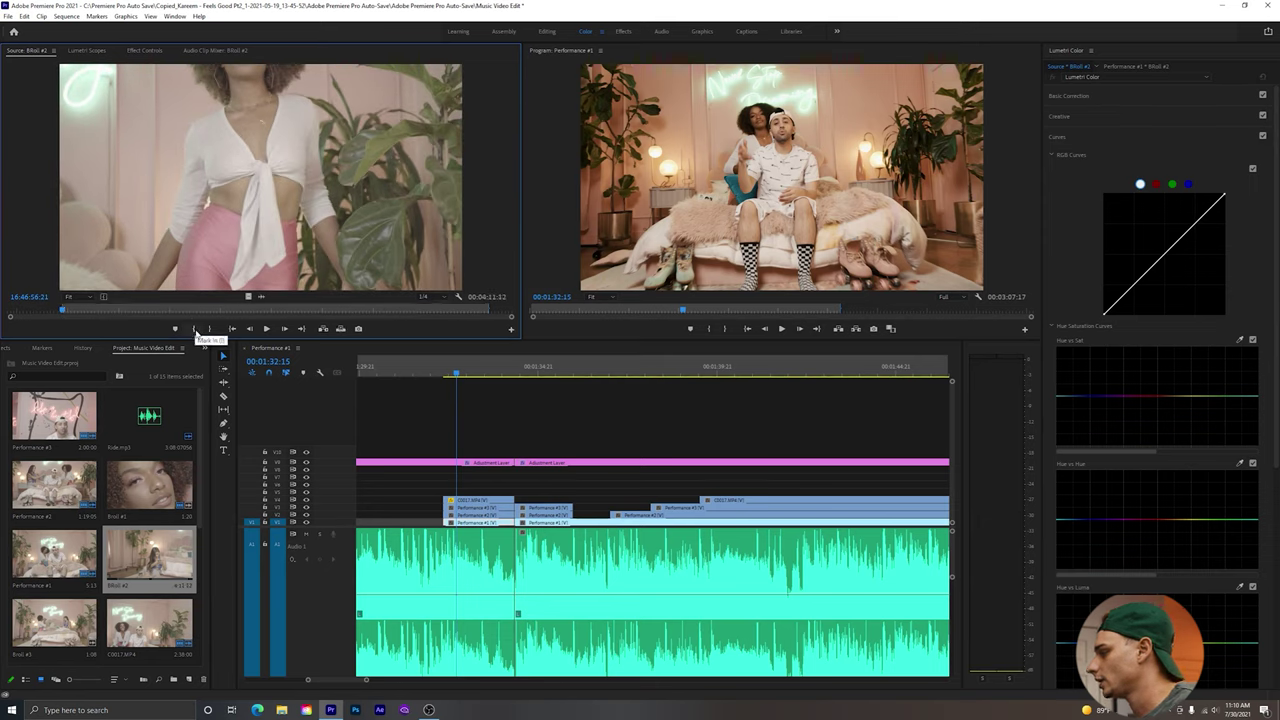
{"action": "key", "text": "space"}
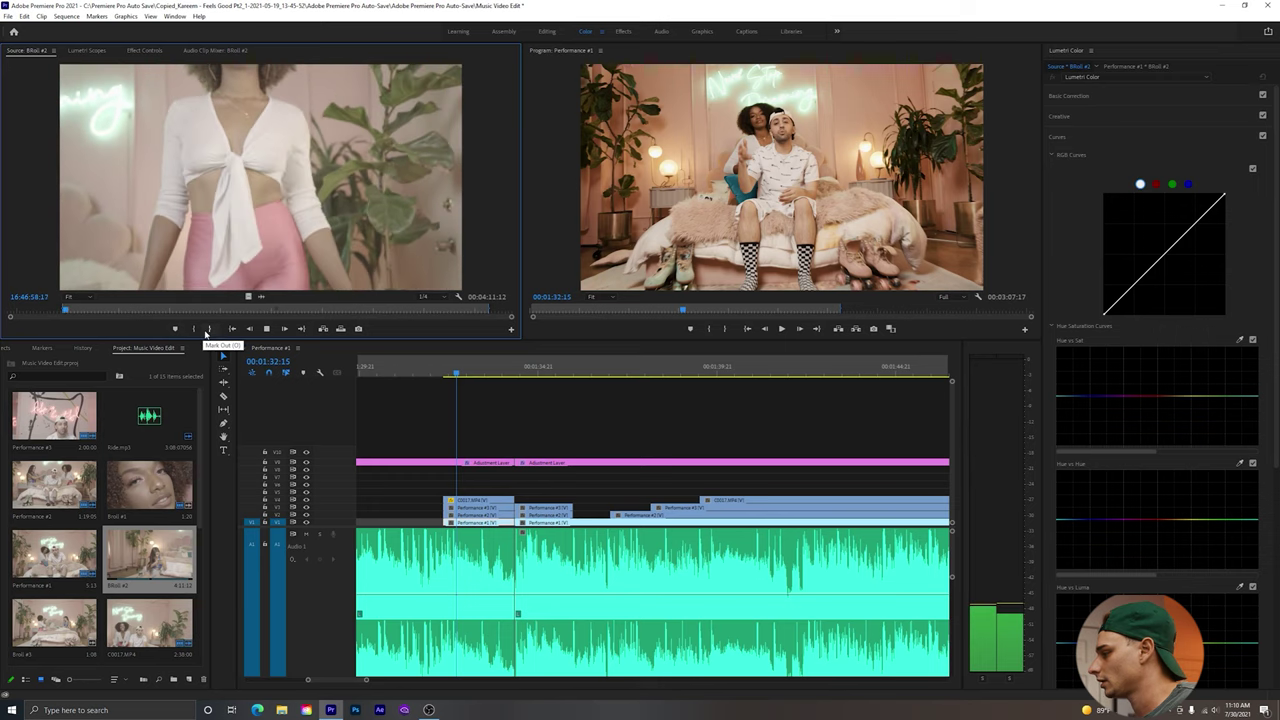
{"action": "left_click", "coordinate": [207, 330]}
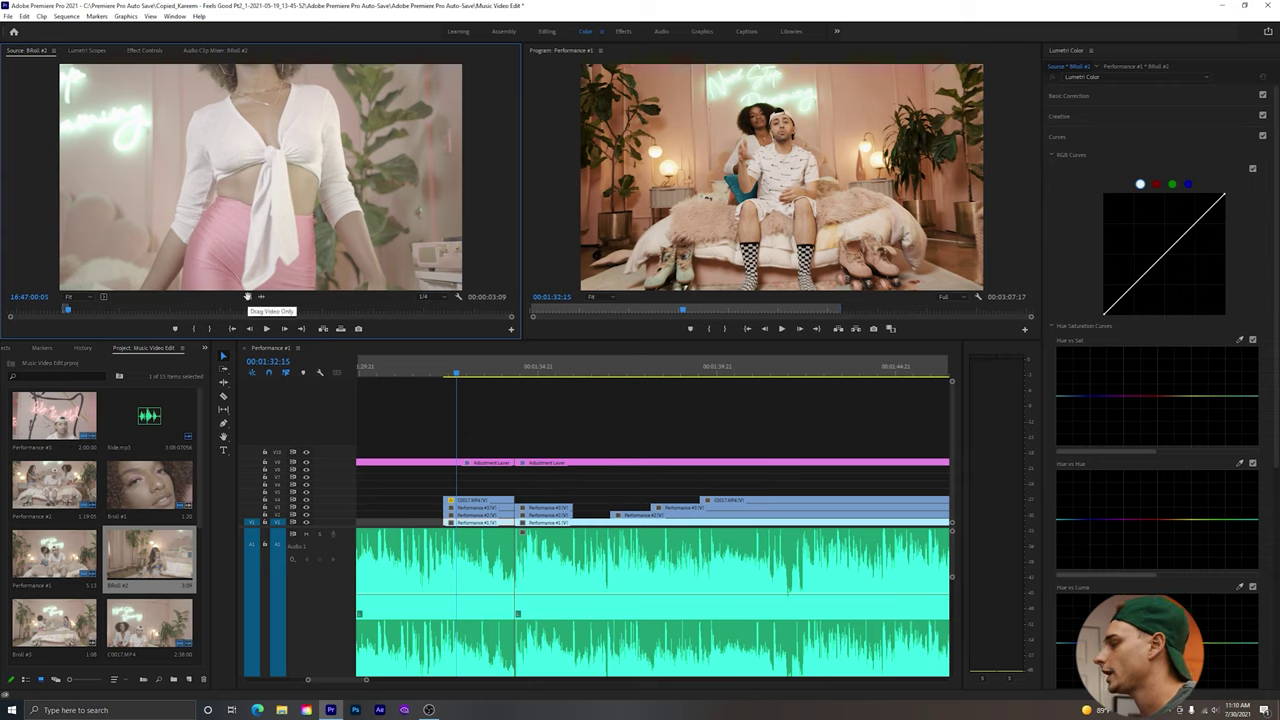
{"action": "left_click_drag", "start_coordinate": [247, 296], "coordinate": [516, 488]}
{"action": "key", "text": "j"}
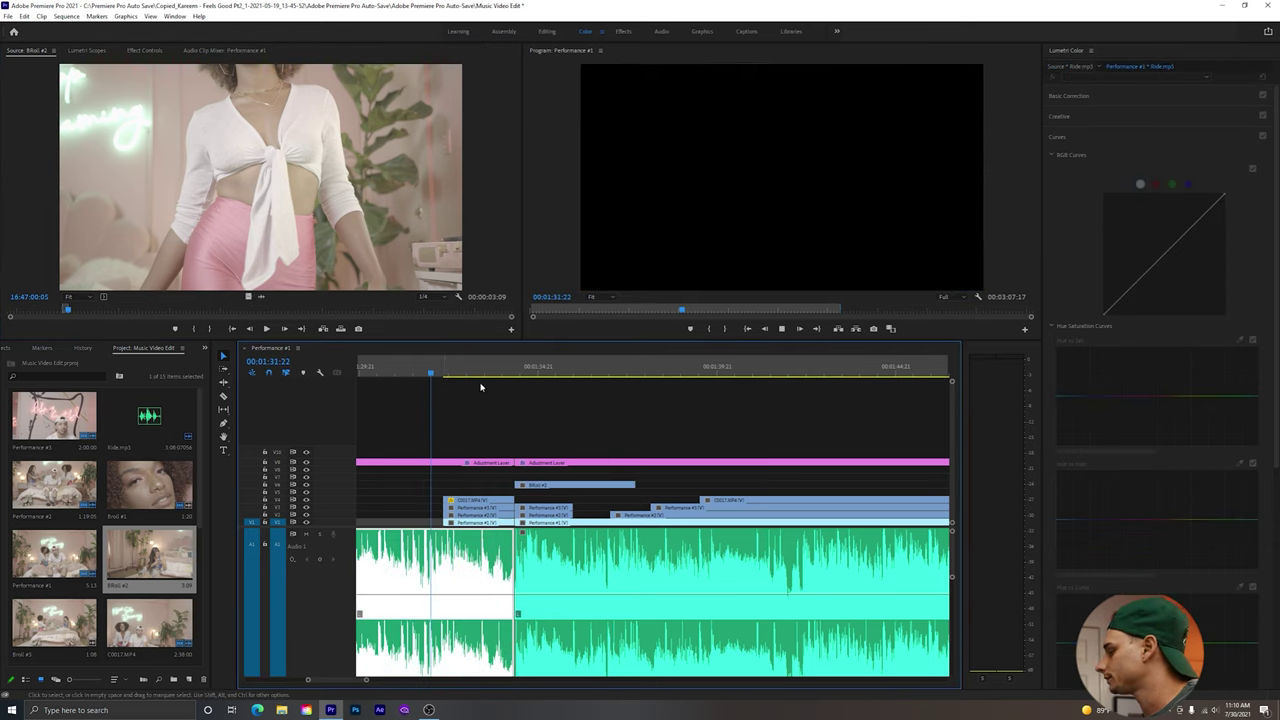
Review the new cutaway at 00:01:34:17 and apply Scale to Frame Size to the Broll #2 clip.
{"action": "key", "text": "l"}
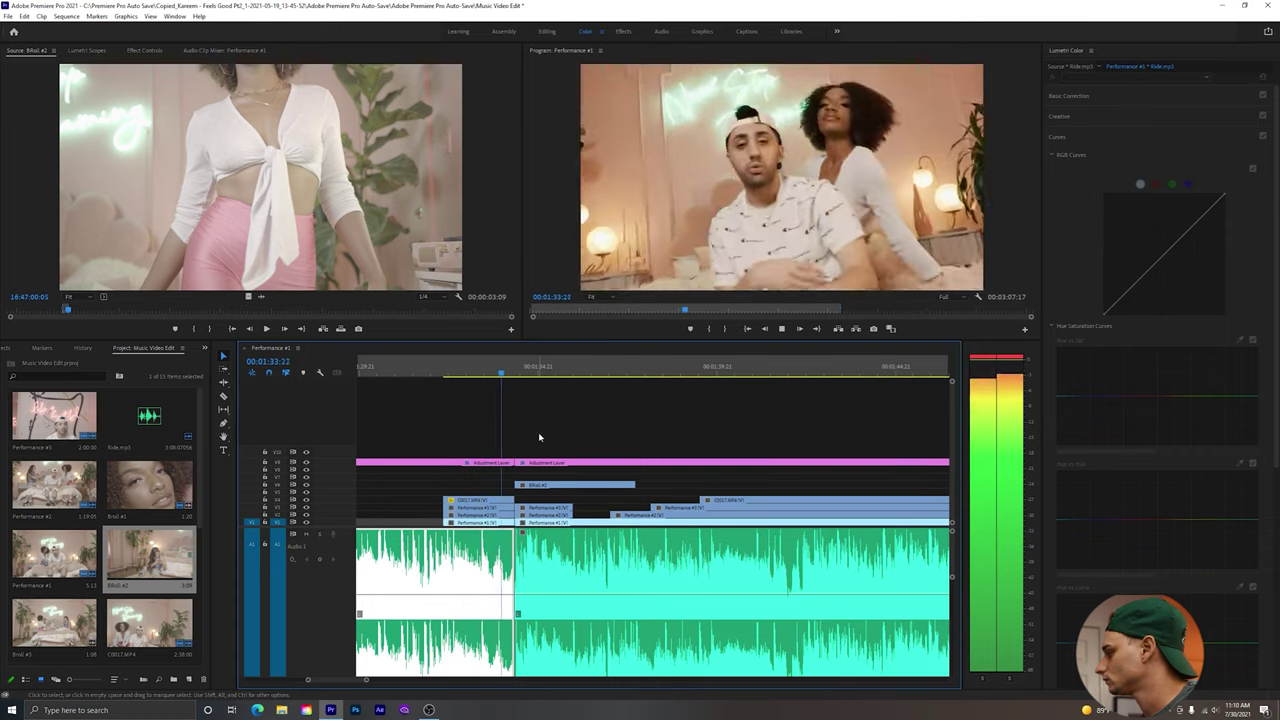
{"action": "key", "text": "k"}
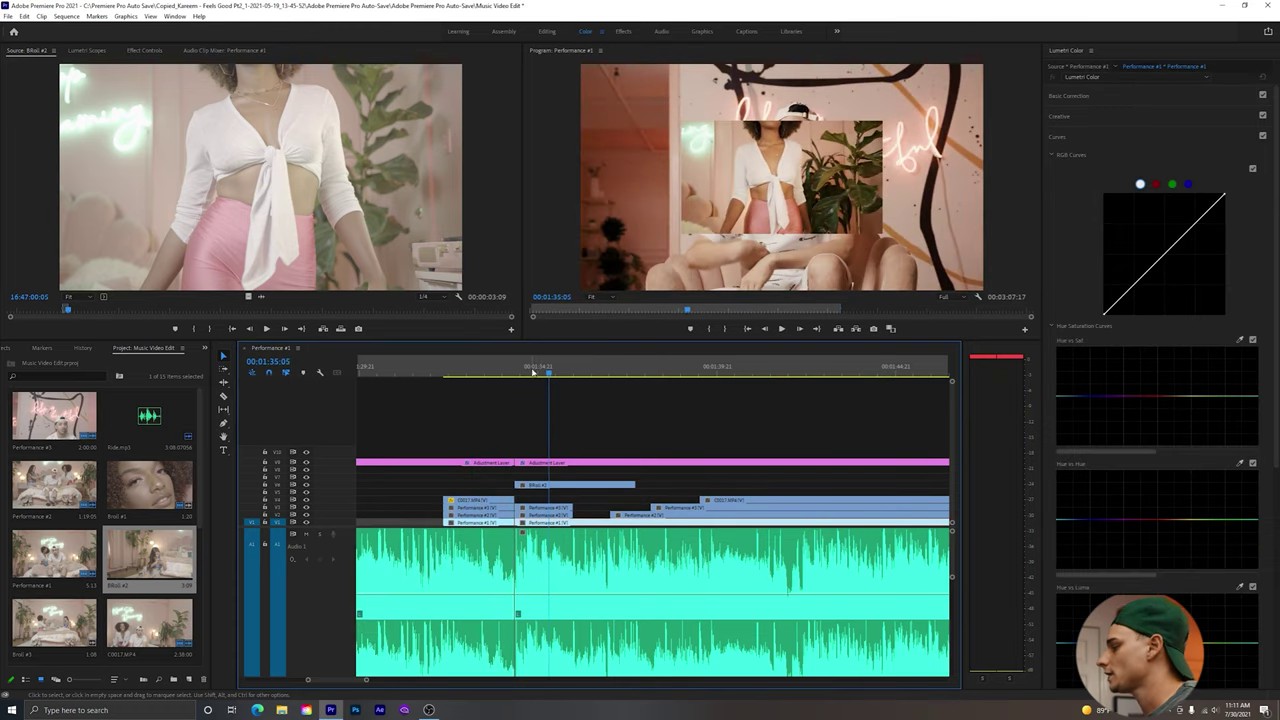
{"action": "left_click", "coordinate": [531, 371]}
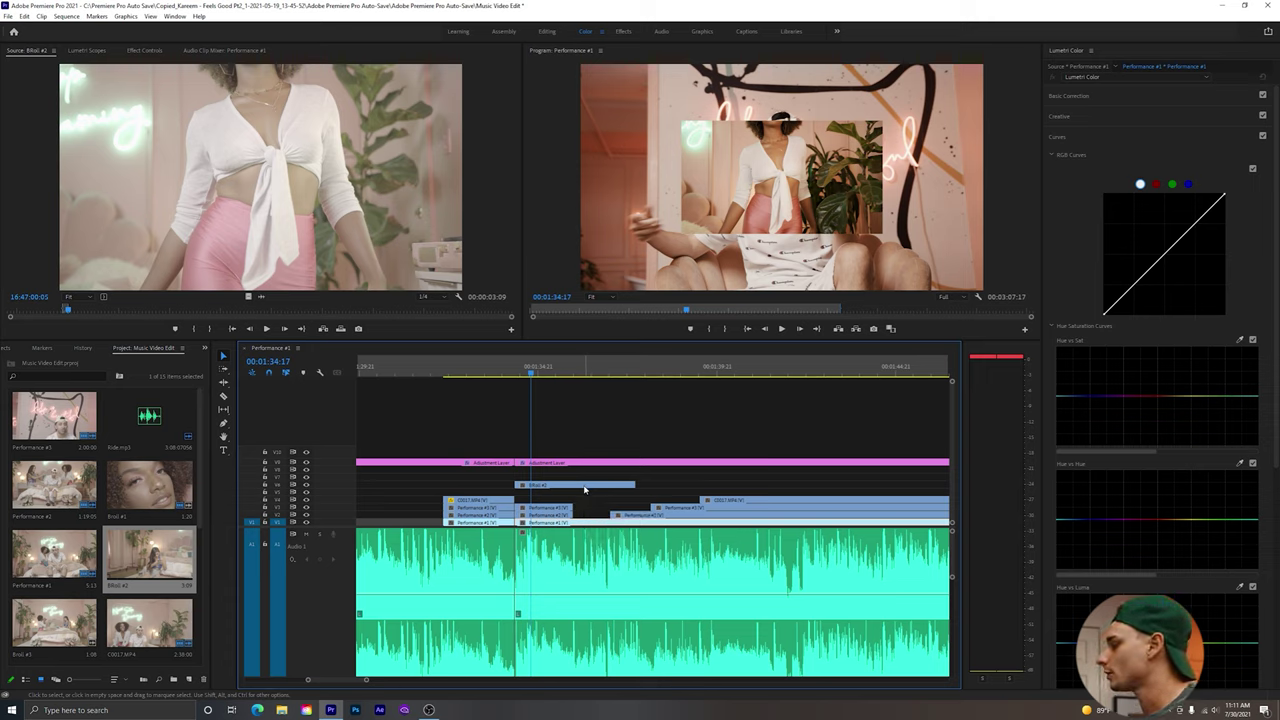
{"action": "left_click", "coordinate": [533, 488]}
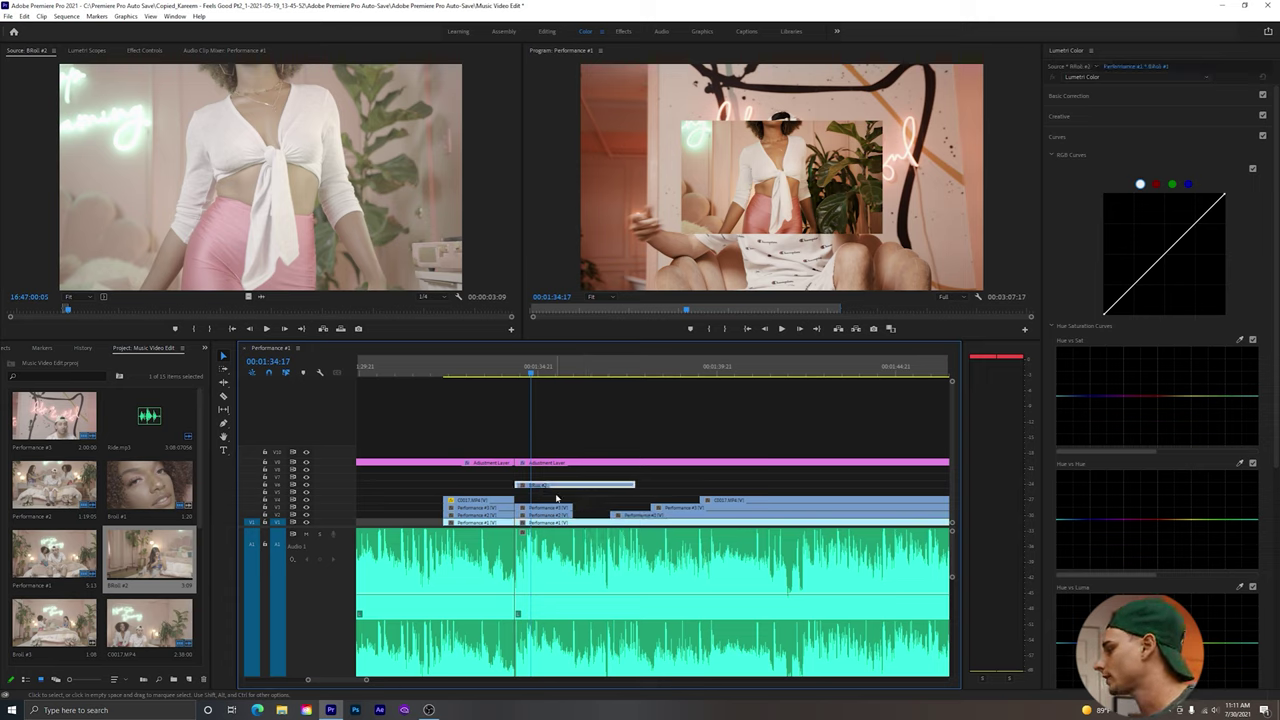
{"action": "right_click", "coordinate": [558, 490]}
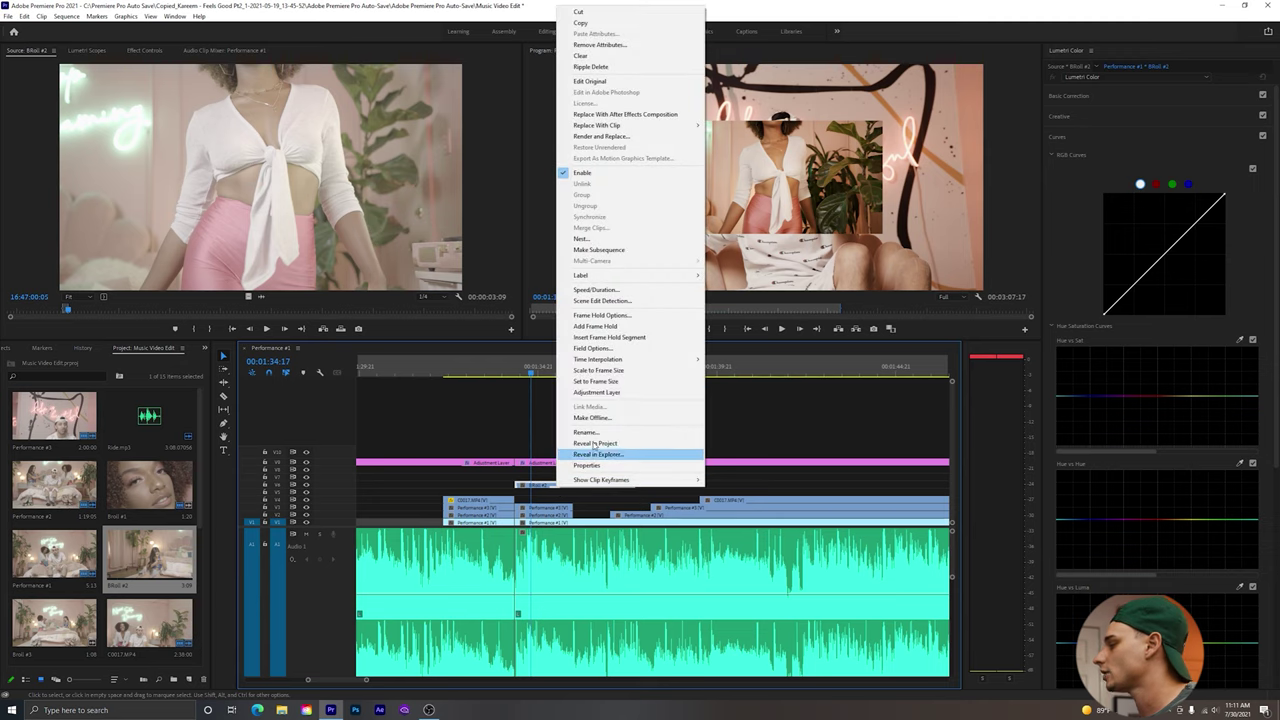
{"action": "left_click", "coordinate": [604, 372]}
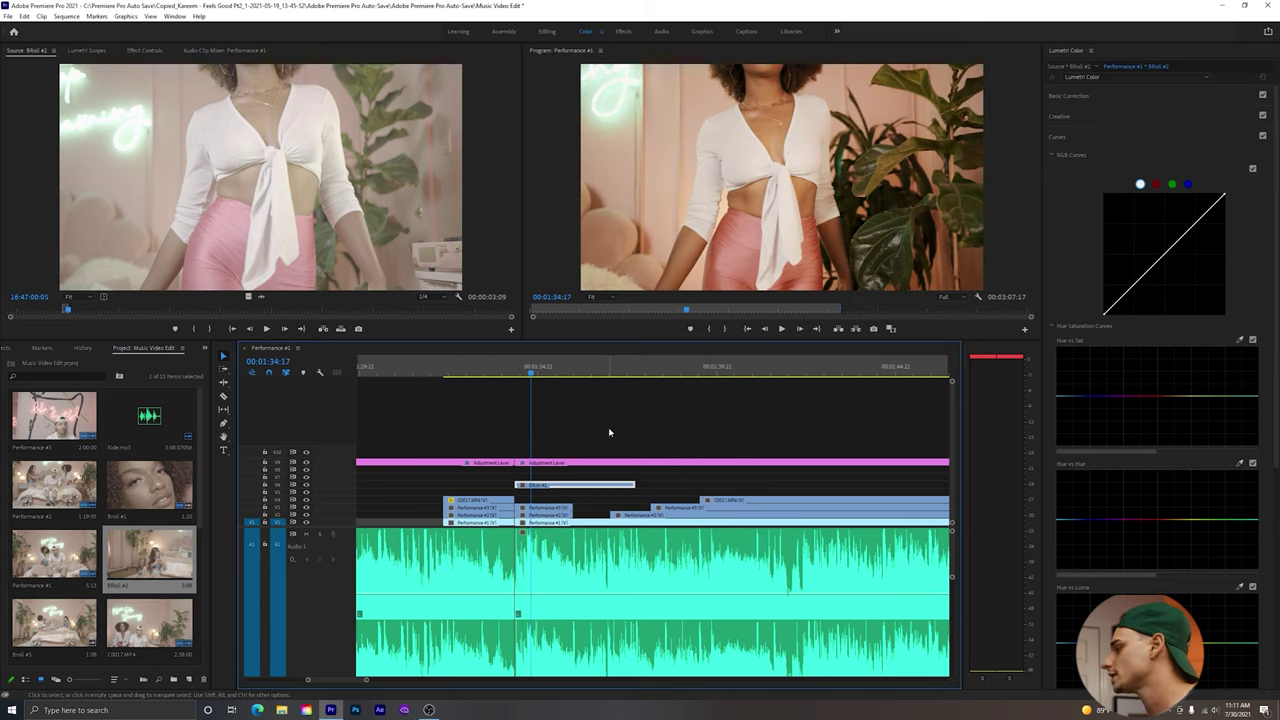
Play back the cutaway section and drag the Broll #2 clip's end left to shorten it.
{"action": "left_click", "coordinate": [475, 372]}
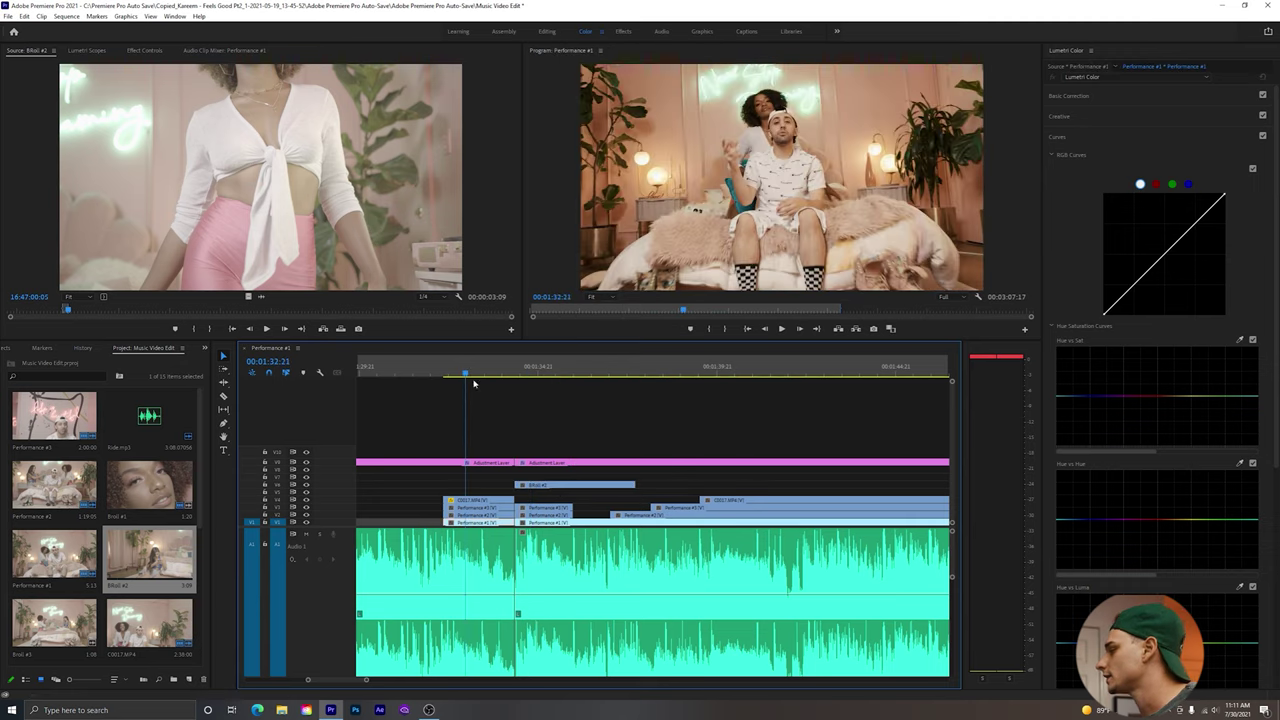
{"action": "key", "text": "space"}
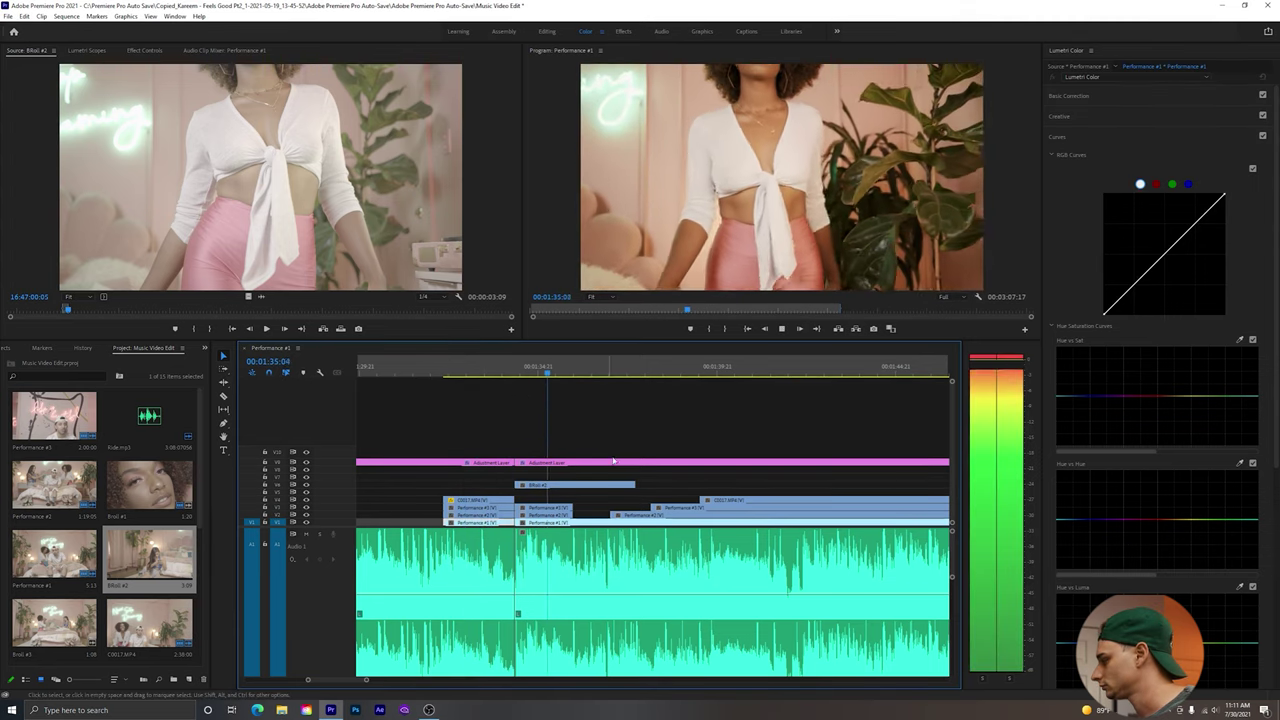
{"action": "key", "text": "space"}
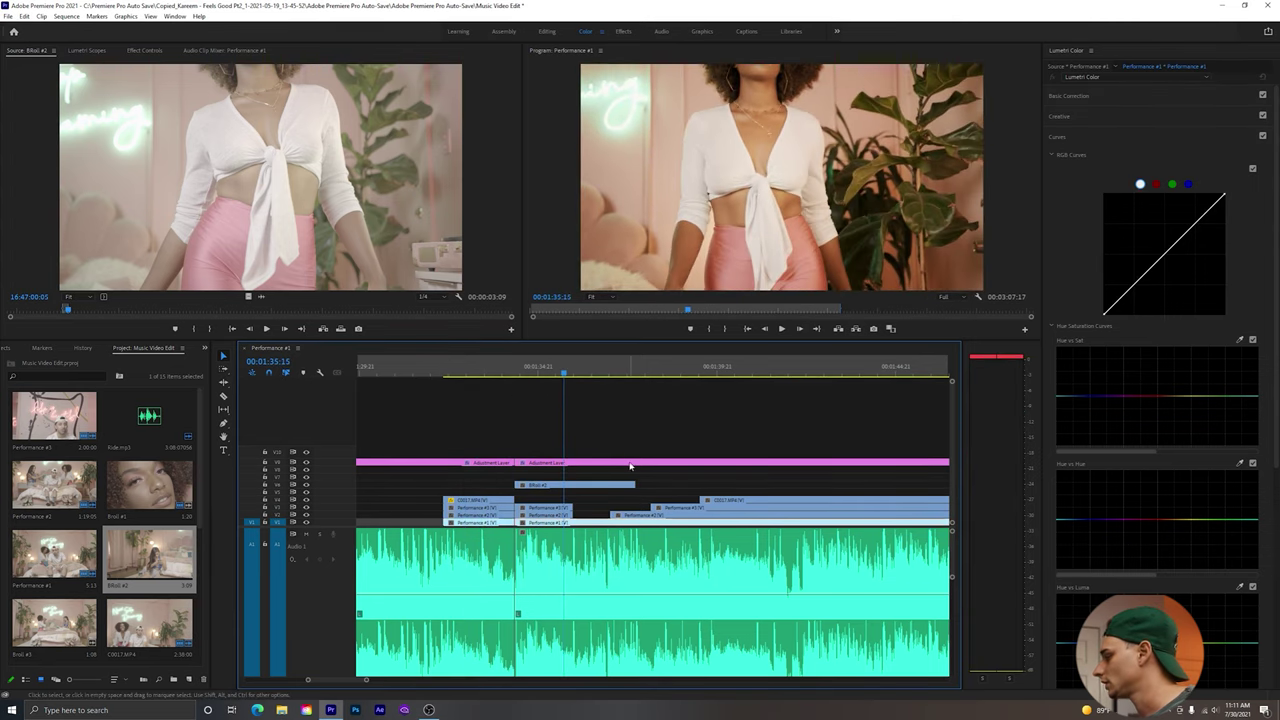
{"action": "left_click_drag", "start_coordinate": [634, 484], "coordinate": [563, 483]}
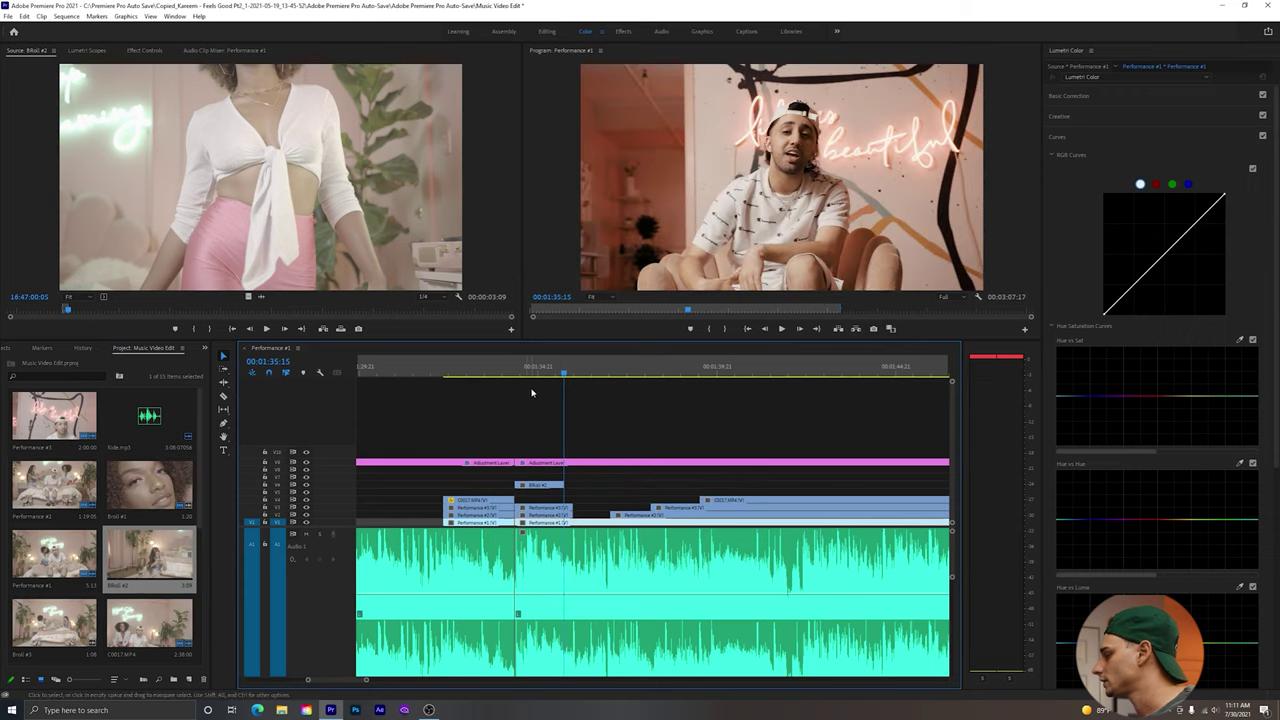
Review from 01:34:03, find the cut frame by frame, and trim one more frame off Broll #2.
{"action": "left_click", "coordinate": [511, 373]}
{"action": "key", "text": "space"}
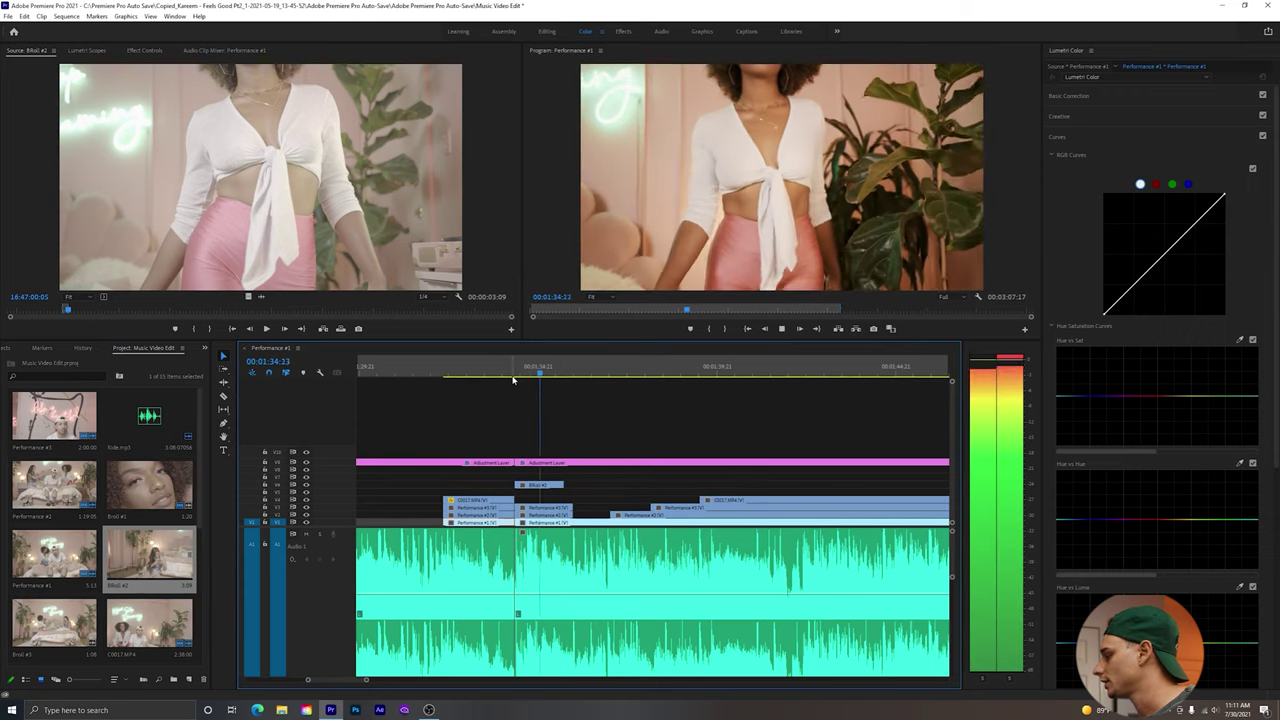
{"action": "key", "text": "space"}
{"action": "key", "text": "Left"}
{"action": "key", "text": "Left"}
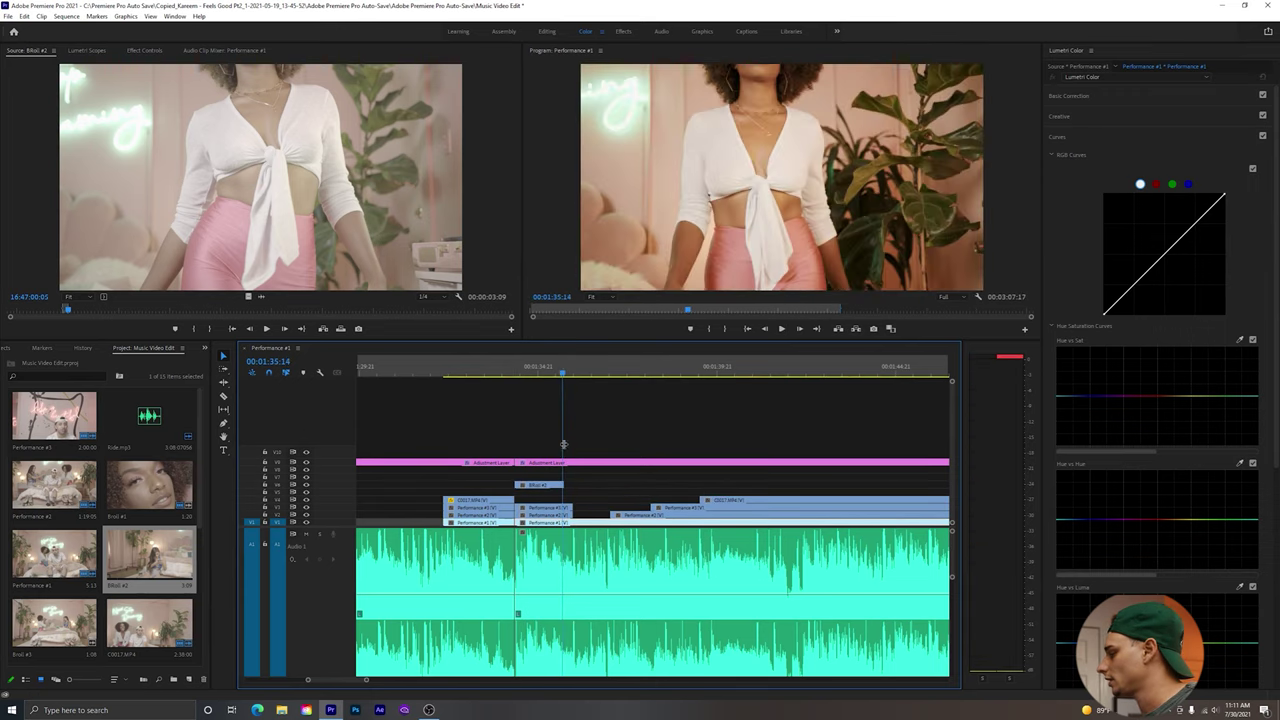
{"action": "key", "text": "Right"}
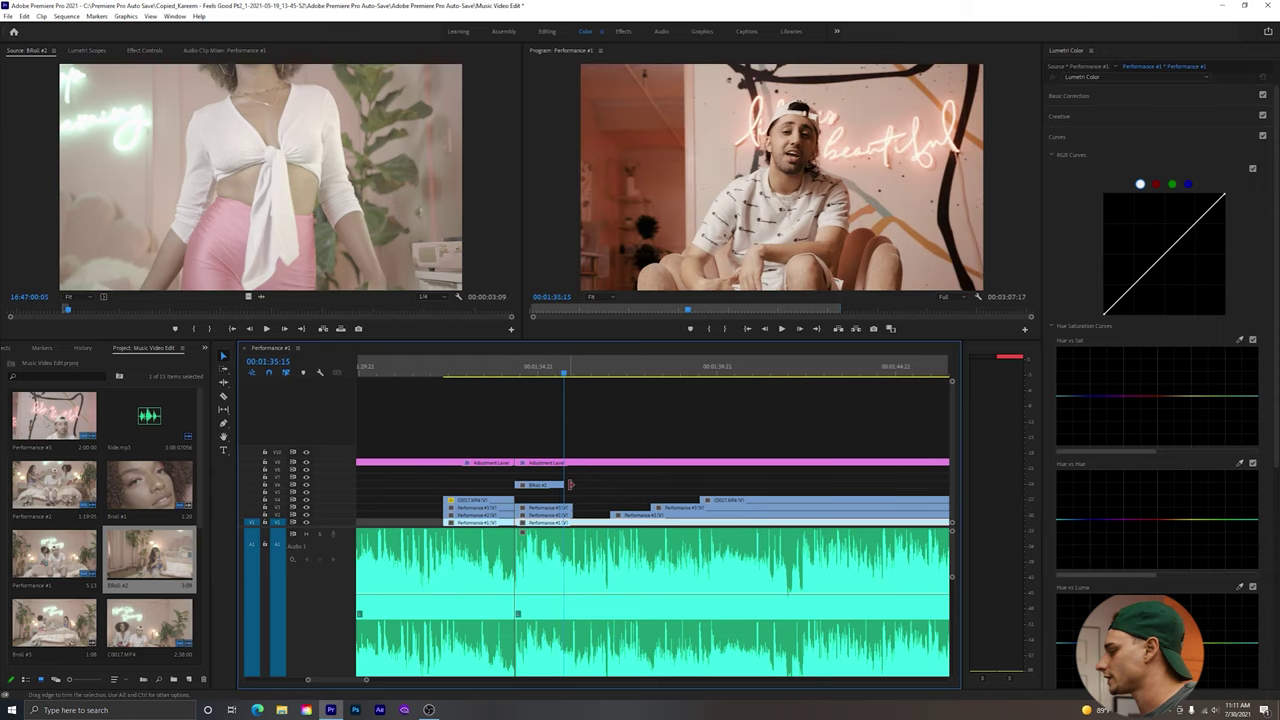
{"action": "left_click_drag", "start_coordinate": [567, 485], "coordinate": [562, 485]}
Replay the trimmed section from 01:33:16 and 01:32:18, then scrub the Broll #2 source footage.
{"action": "left_click", "coordinate": [495, 371]}
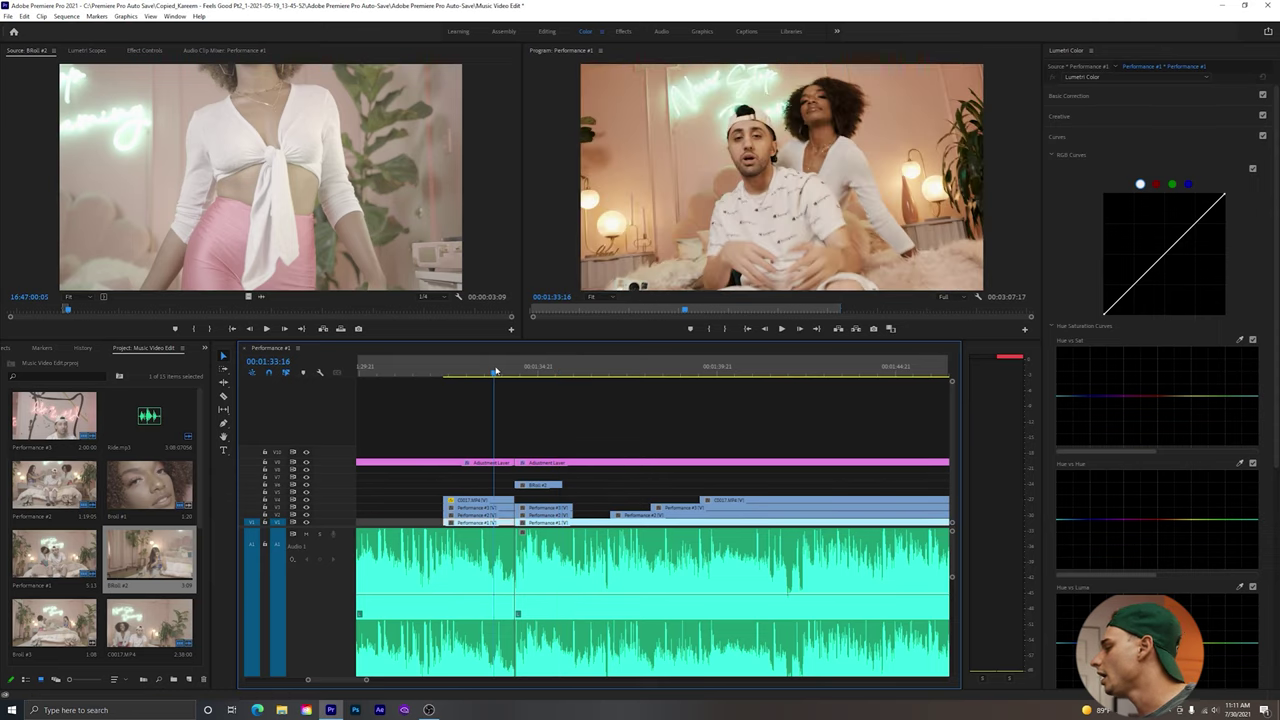
{"action": "key", "text": "space"}
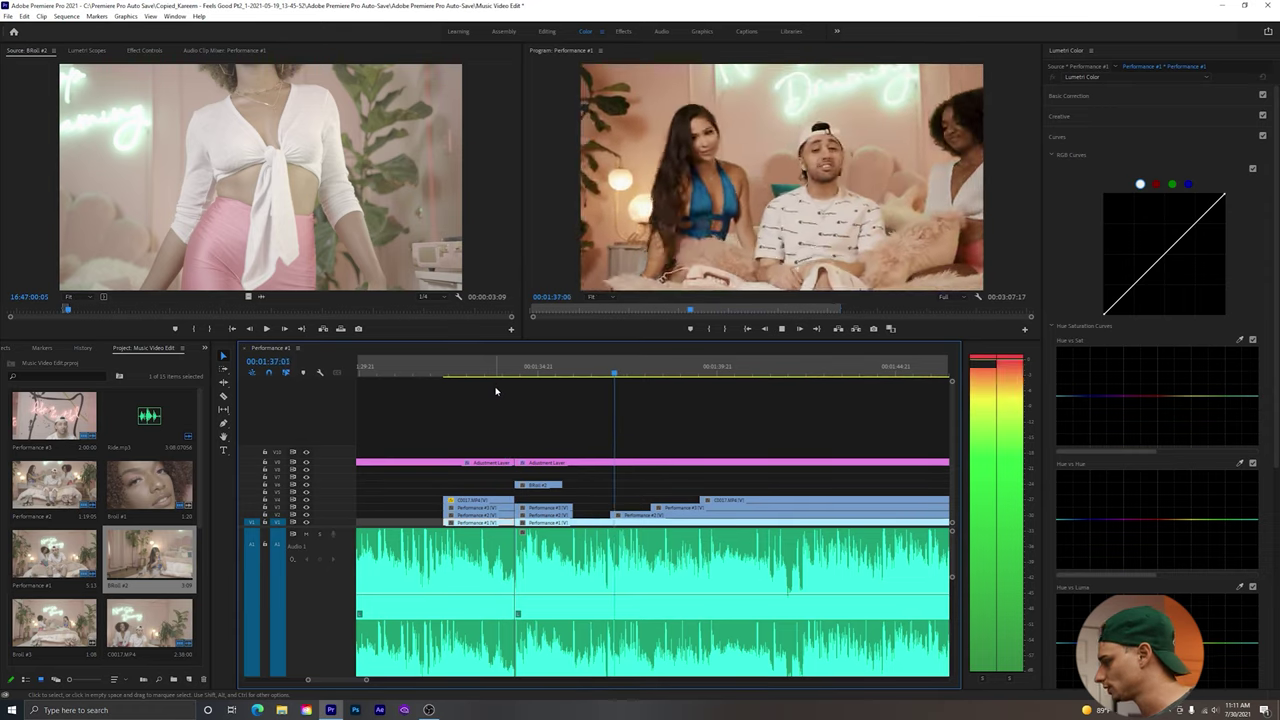
{"action": "left_click", "coordinate": [461, 377]}
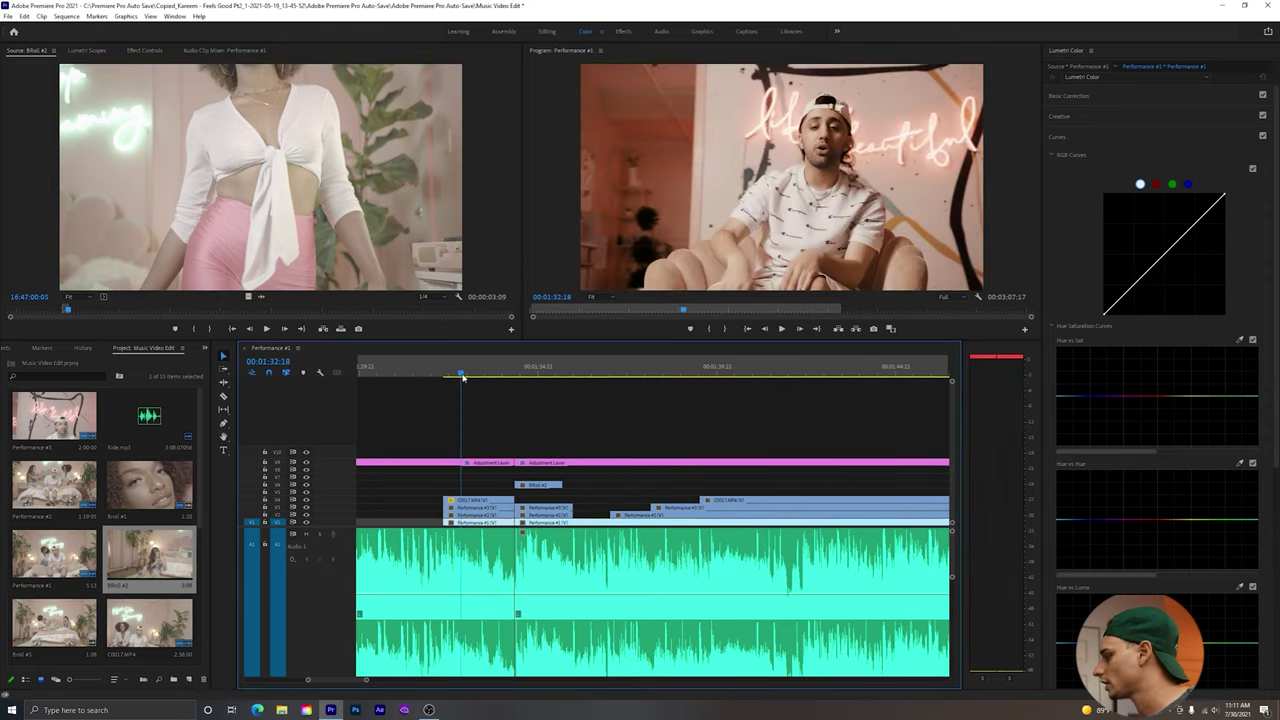
{"action": "key", "text": "space"}
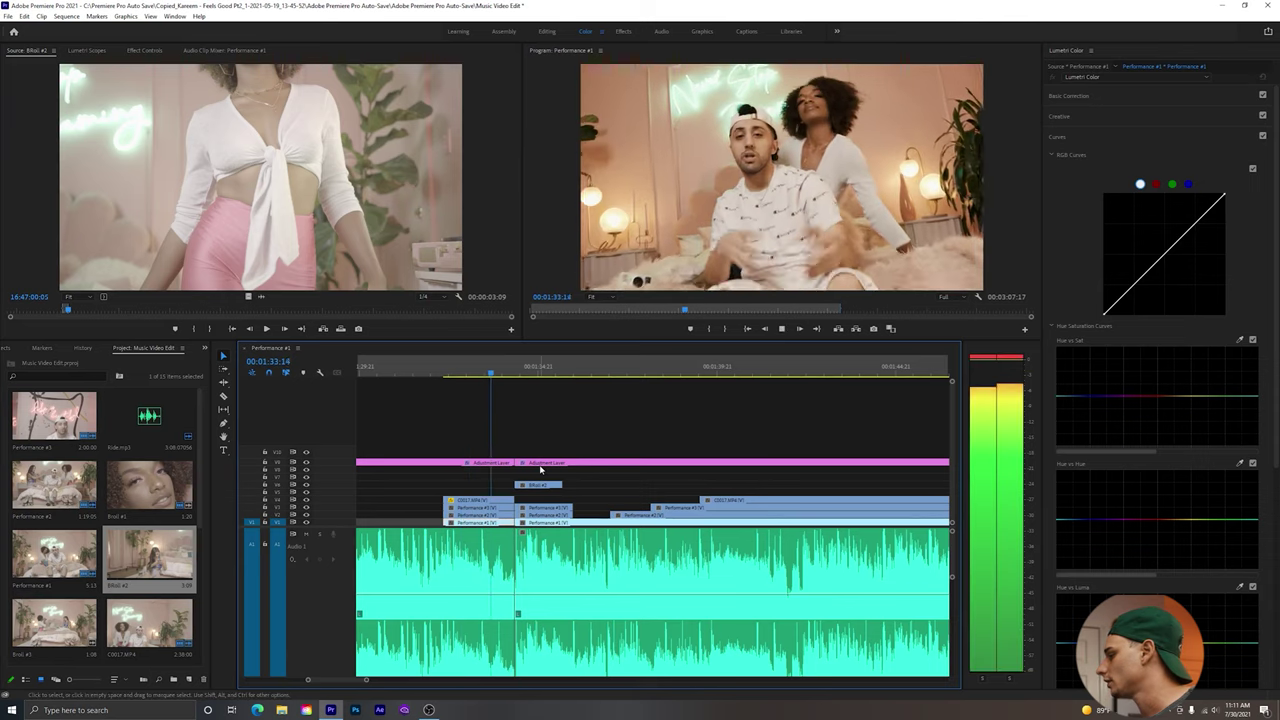
{"action": "key", "text": "space"}
{"action": "left_click_drag", "start_coordinate": [99, 317], "coordinate": [487, 311]}
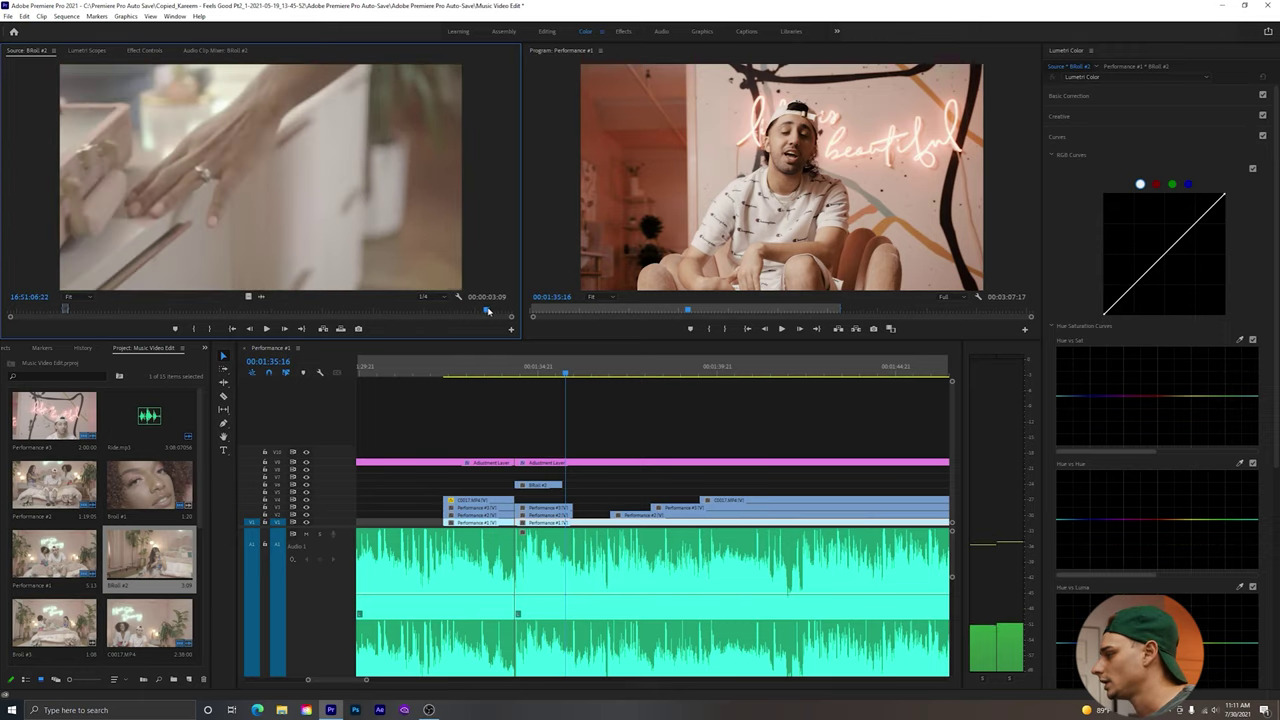
Mark a two-second In/Out range of Broll #2 showing the hand on the dresser and drop it onto an upper track.
{"action": "left_click", "coordinate": [196, 330]}
{"action": "key", "text": "space"}
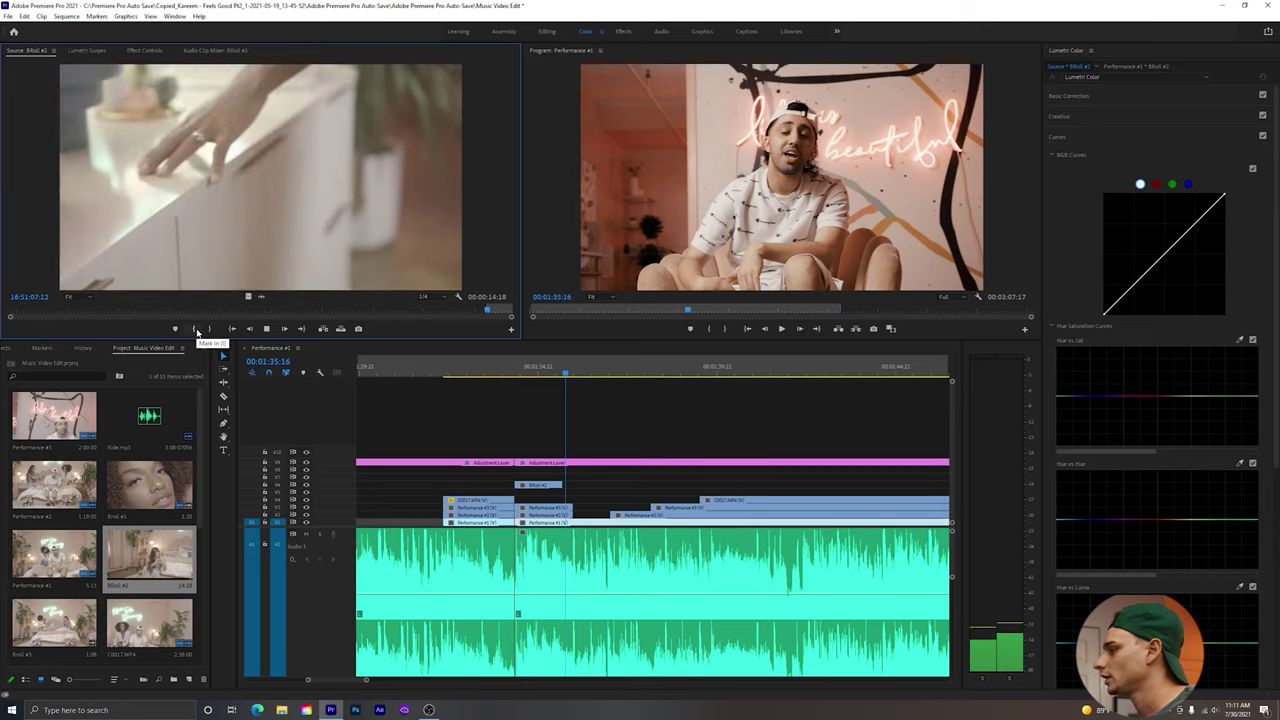
{"action": "left_click", "coordinate": [207, 330]}
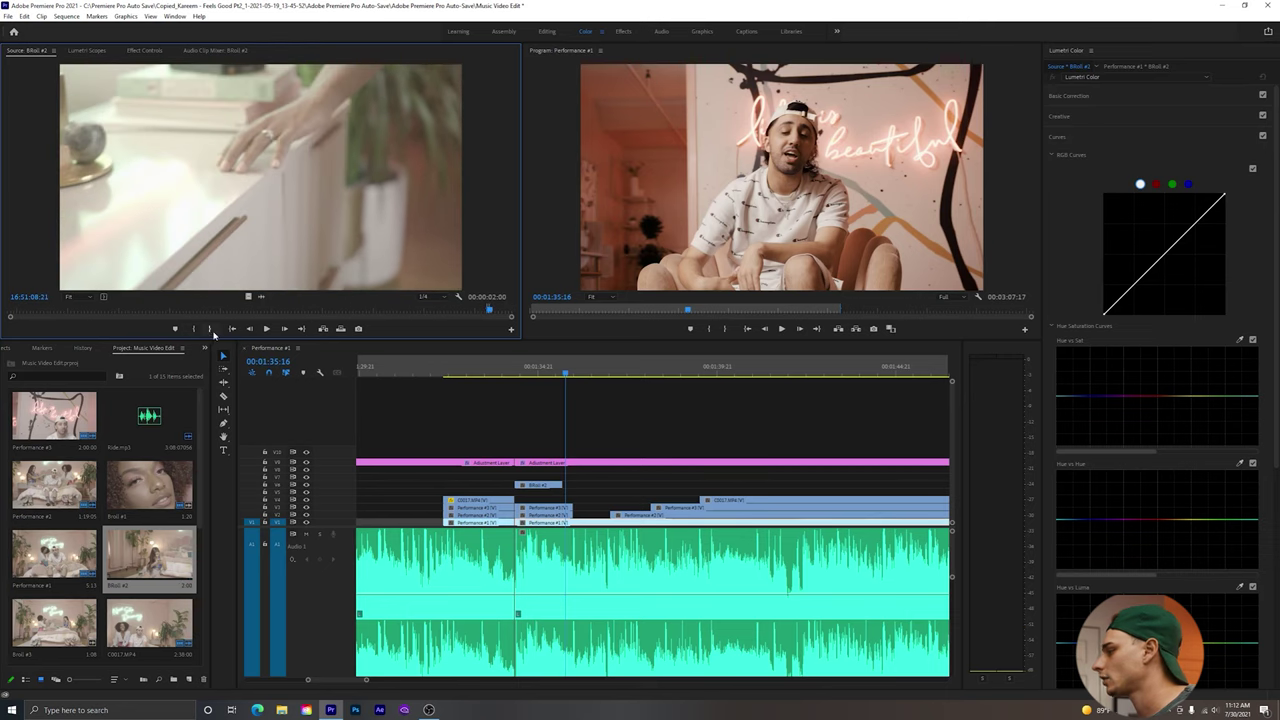
{"action": "left_click_drag", "start_coordinate": [248, 296], "coordinate": [603, 493]}
Scale the new Broll #2 clip to frame size and play back the cutaway.
{"action": "right_click", "coordinate": [603, 493]}
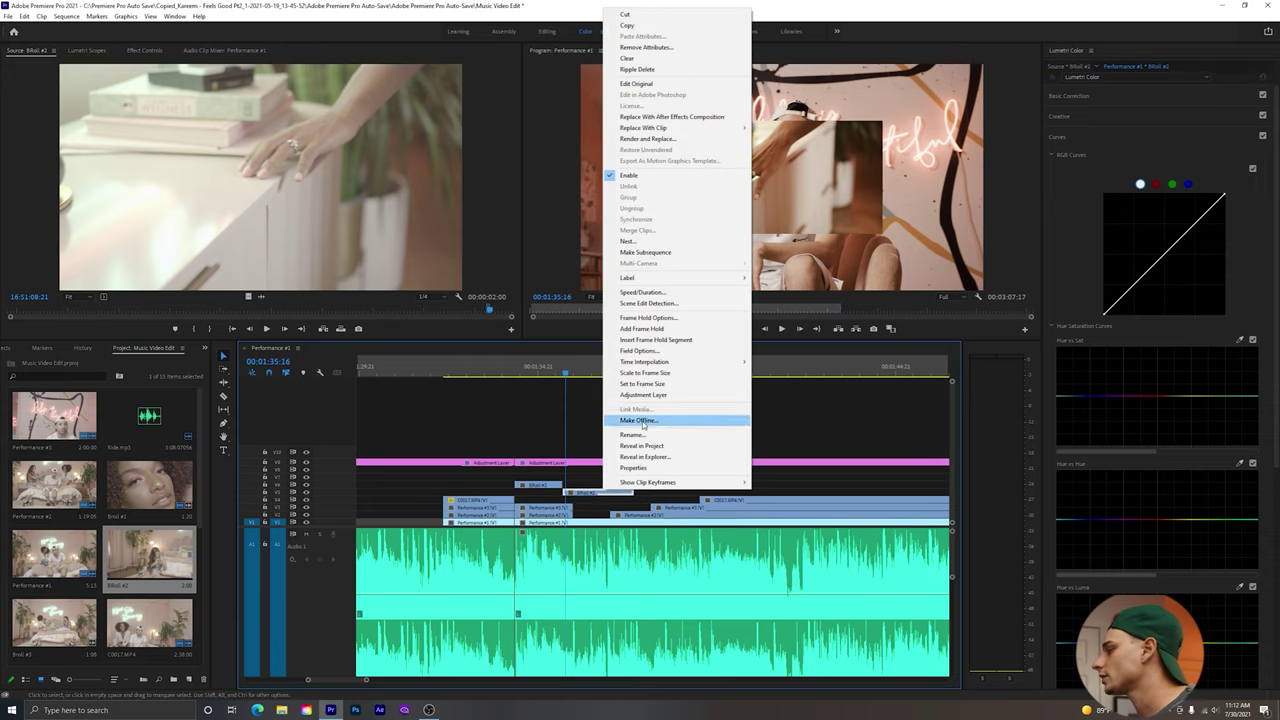
{"action": "left_click", "coordinate": [648, 374]}
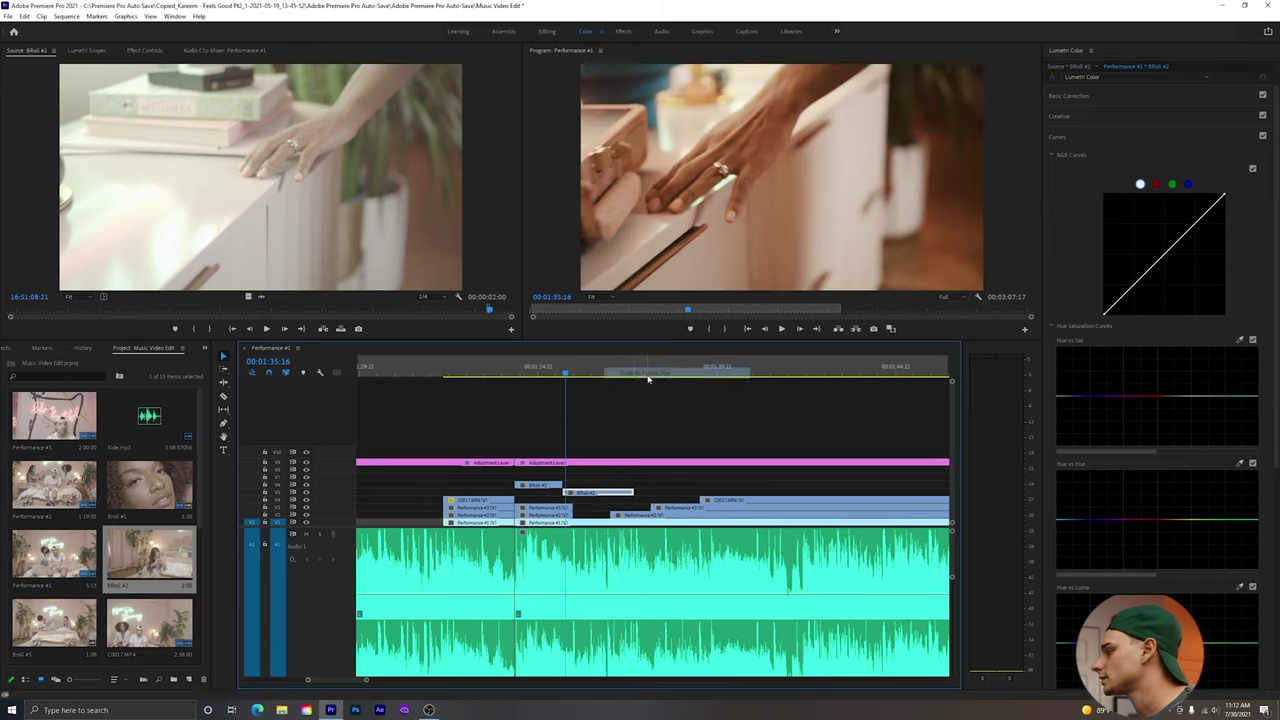
{"action": "left_click", "coordinate": [501, 380]}
{"action": "key", "text": "space"}
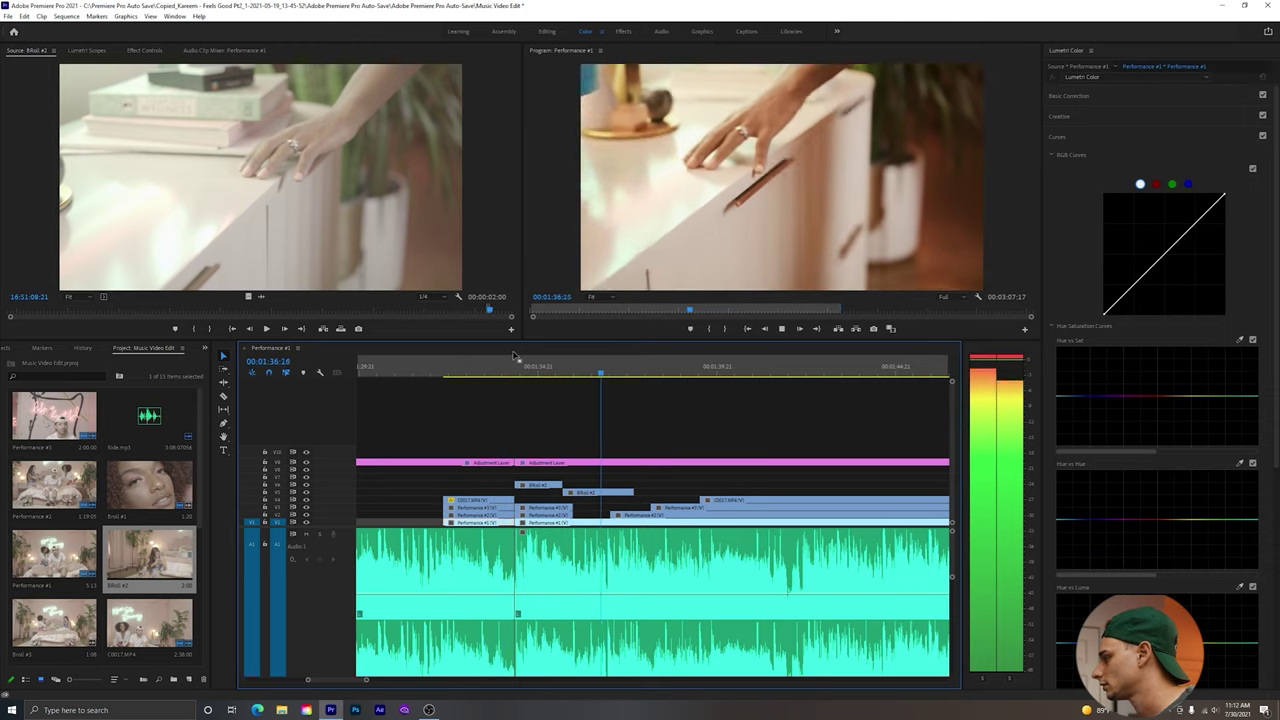
{"action": "key", "text": "space"}
Shift the Broll #2 clip later on V3, review the cut near 01:34:14, and load Broll #1.
{"action": "left_click_drag", "start_coordinate": [599, 492], "coordinate": [676, 496]}
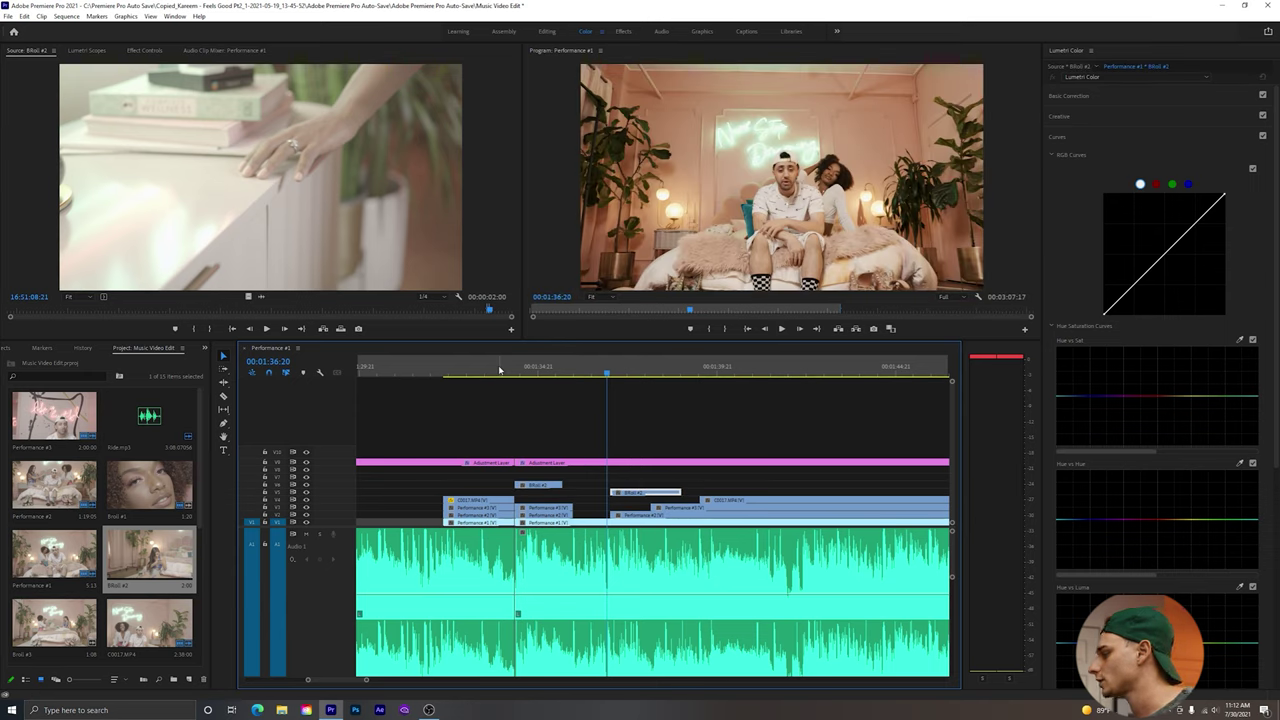
{"action": "left_click", "coordinate": [524, 372]}
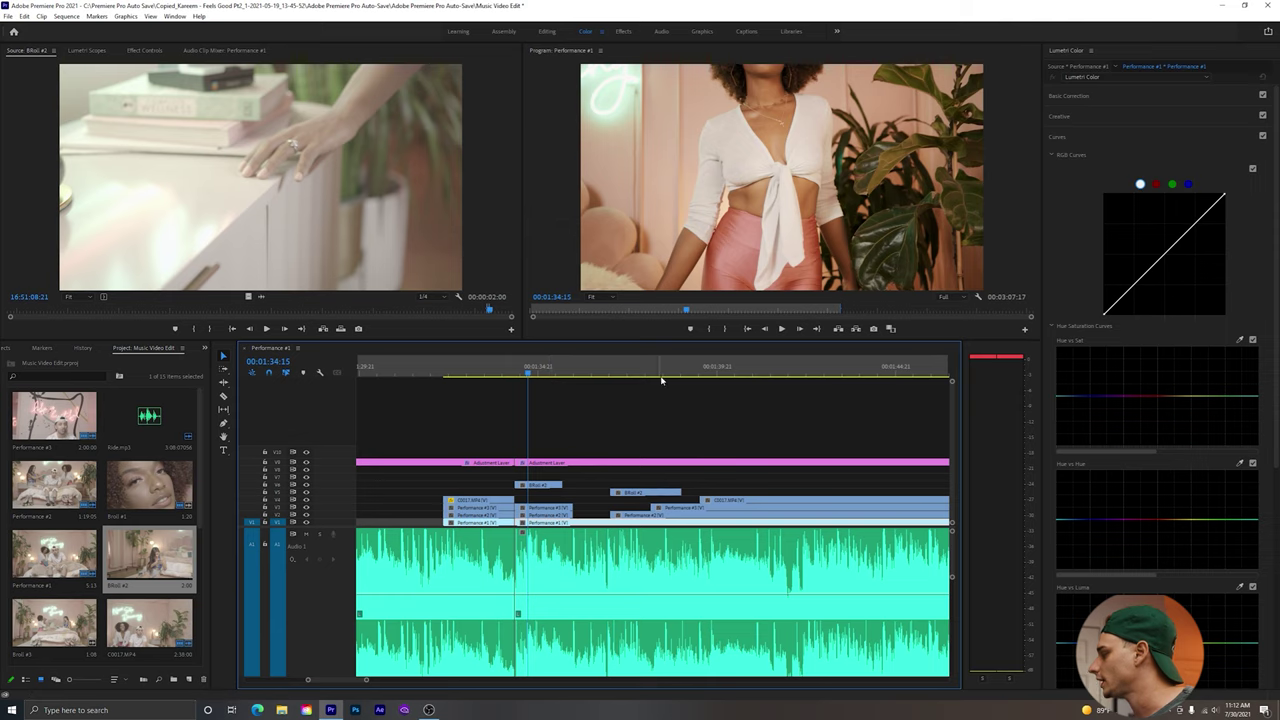
{"action": "left_click", "coordinate": [634, 370]}
{"action": "left_click", "coordinate": [536, 373]}
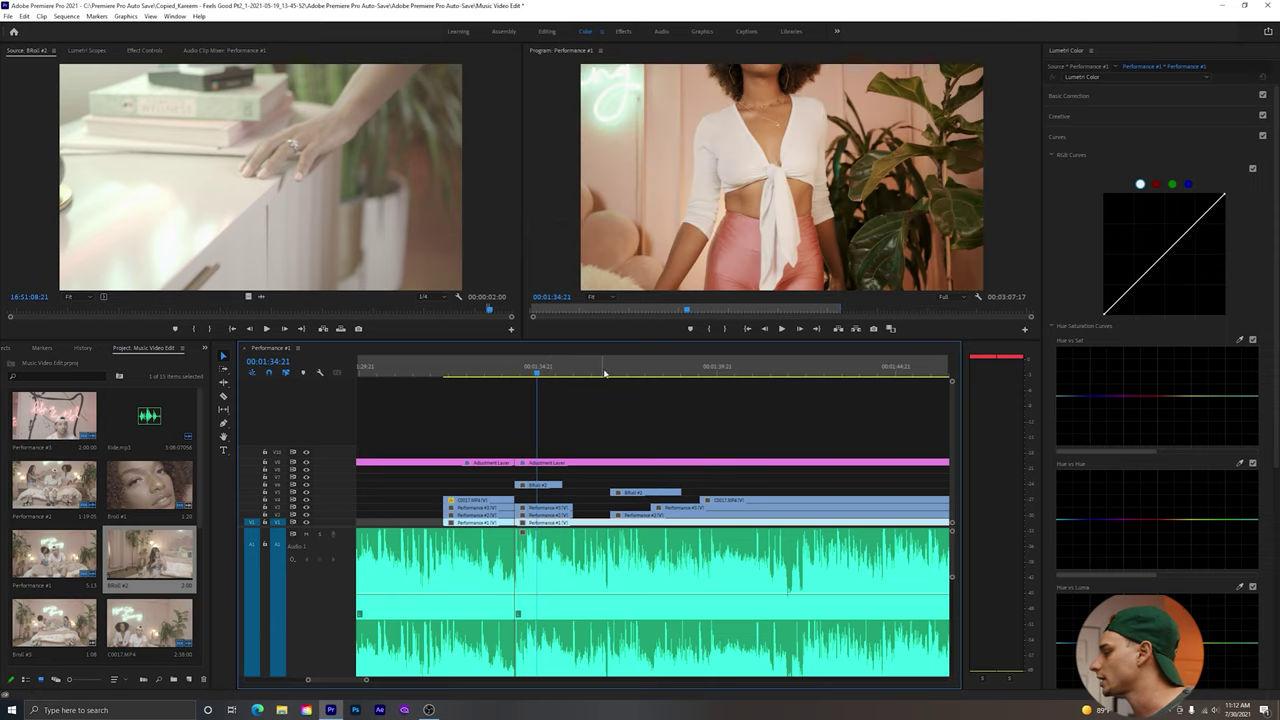
{"action": "left_click", "coordinate": [627, 376]}
{"action": "left_click", "coordinate": [529, 372]}
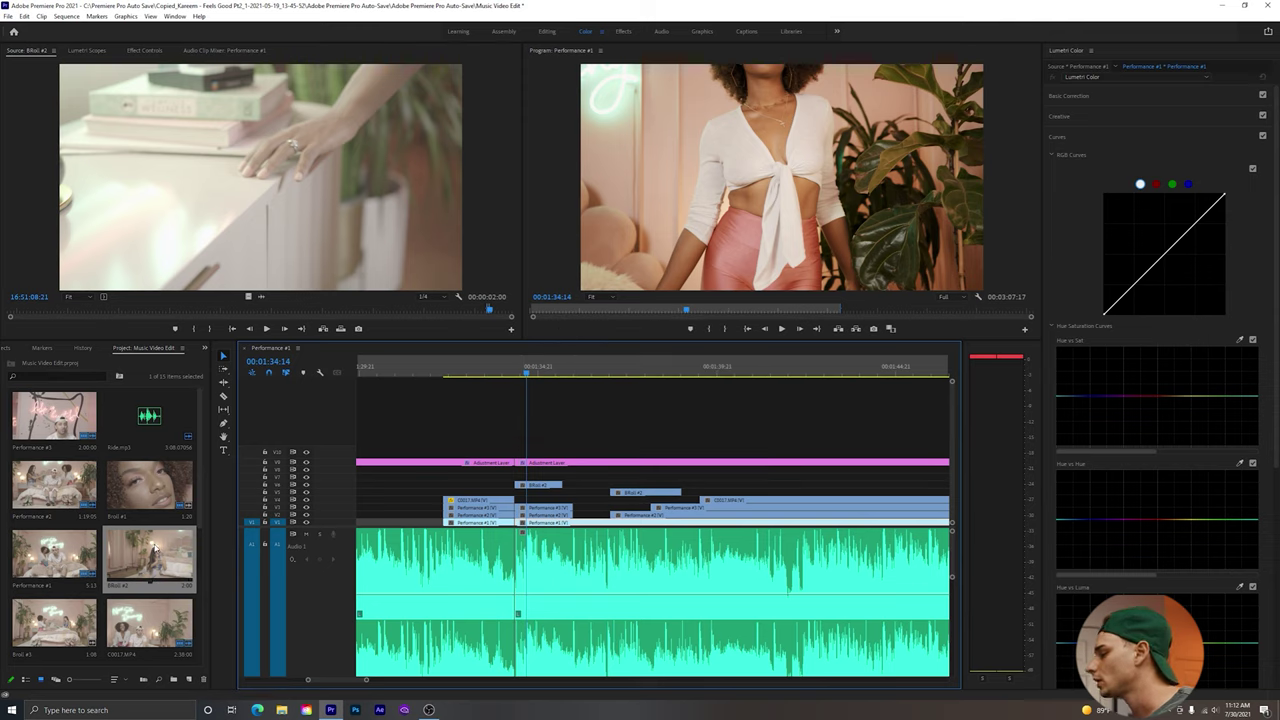
{"action": "double_click", "coordinate": [155, 490]}
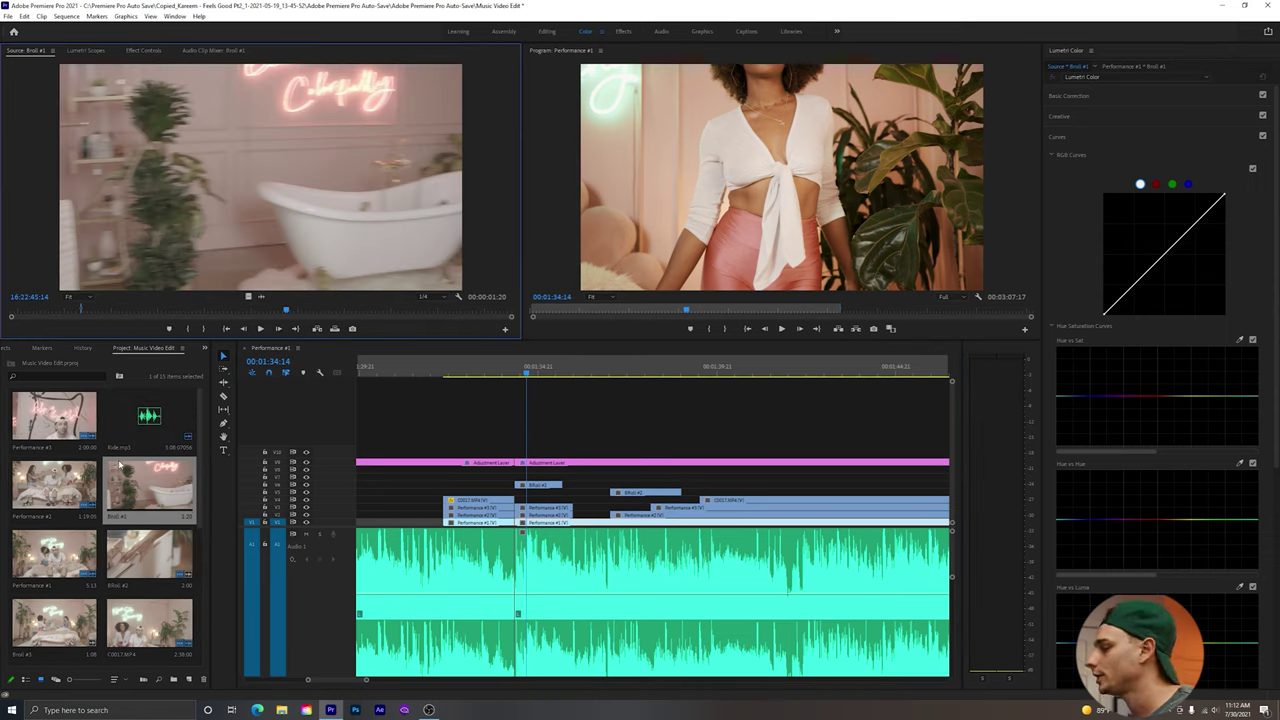
Interpret the Broll #1 footage at 24 fps via Modify > Interpret Footage, then scrub through it.
{"action": "right_click", "coordinate": [119, 466]}
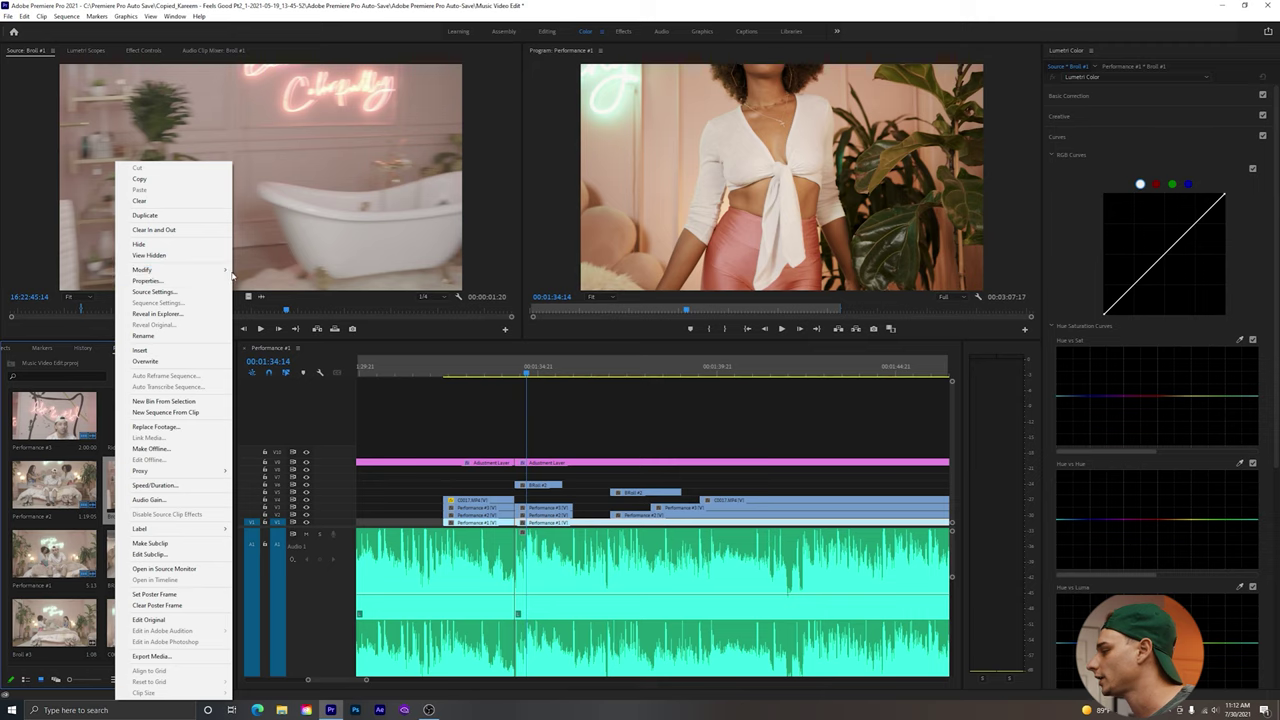
{"action": "mouse_move", "coordinate": [228, 270]}
{"action": "left_click", "coordinate": [272, 279]}
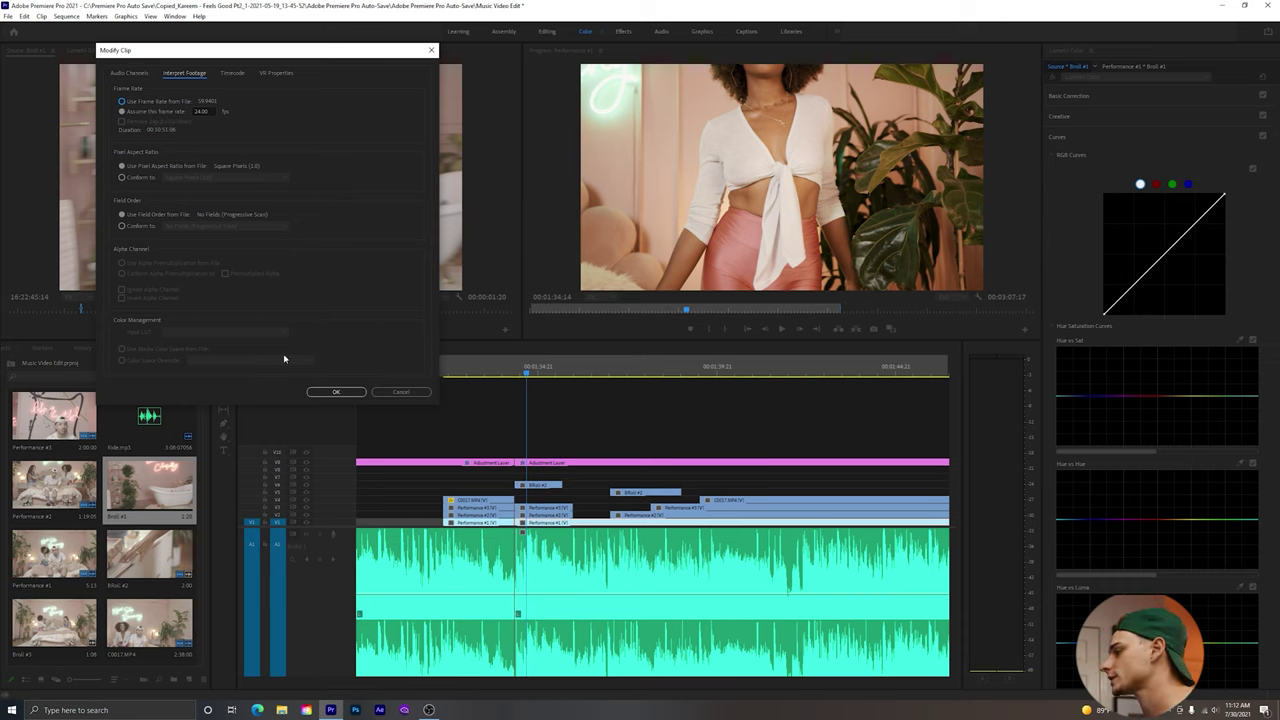
{"action": "left_click", "coordinate": [336, 391]}
{"action": "left_click_drag", "start_coordinate": [246, 311], "coordinate": [196, 321]}
Mark an Out point in Broll #1 and place the 00:00:02:15 section on an upper video track.
{"action": "key", "text": "space"}
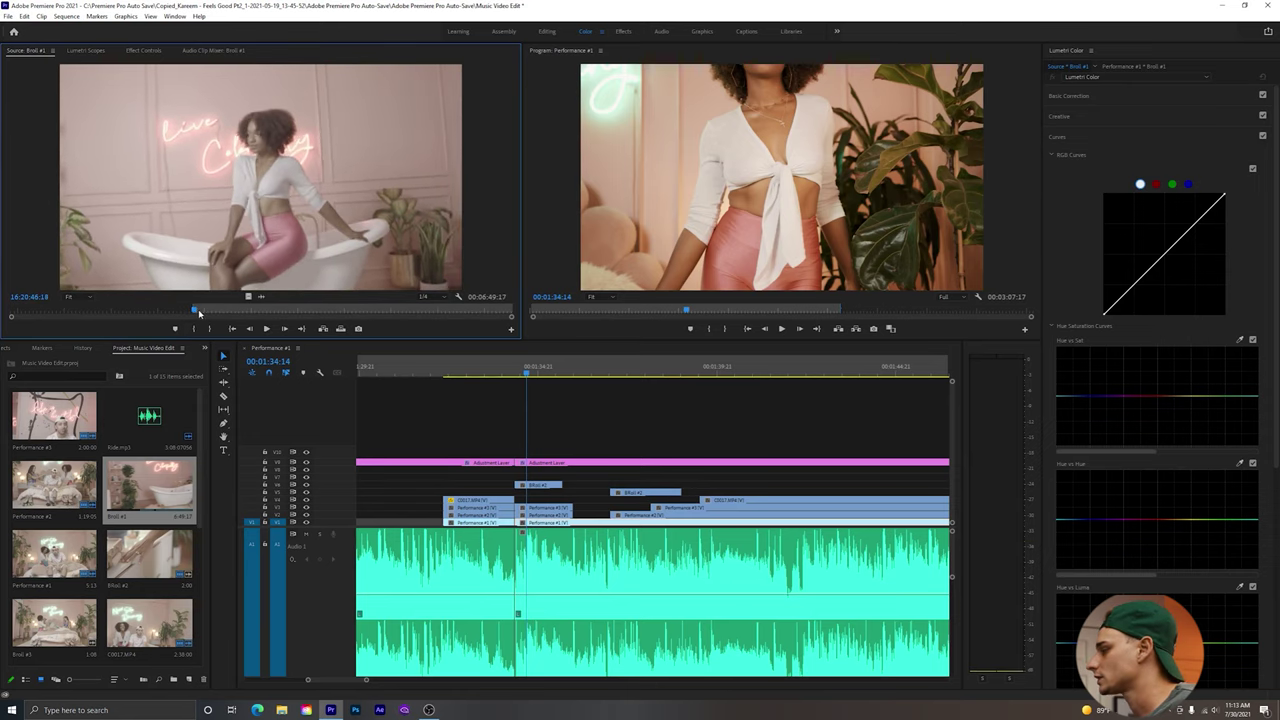
{"action": "left_click_drag", "start_coordinate": [198, 313], "coordinate": [196, 313]}
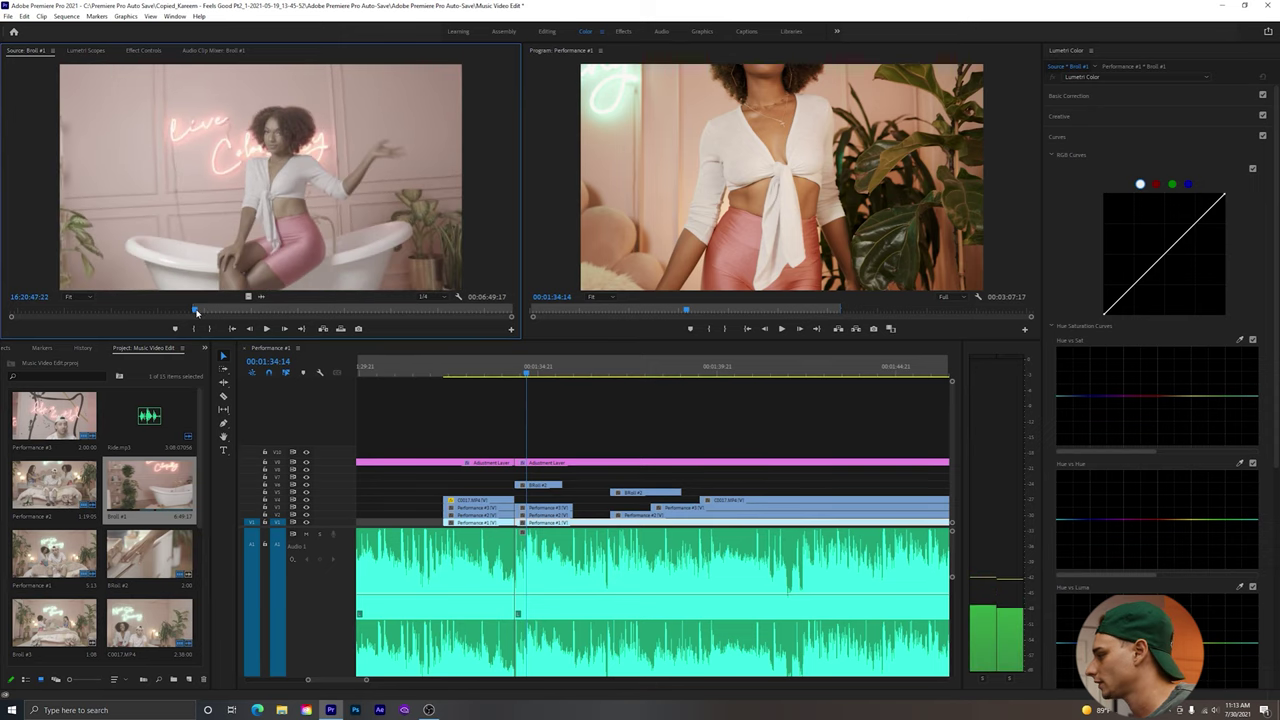
{"action": "key", "text": "space"}
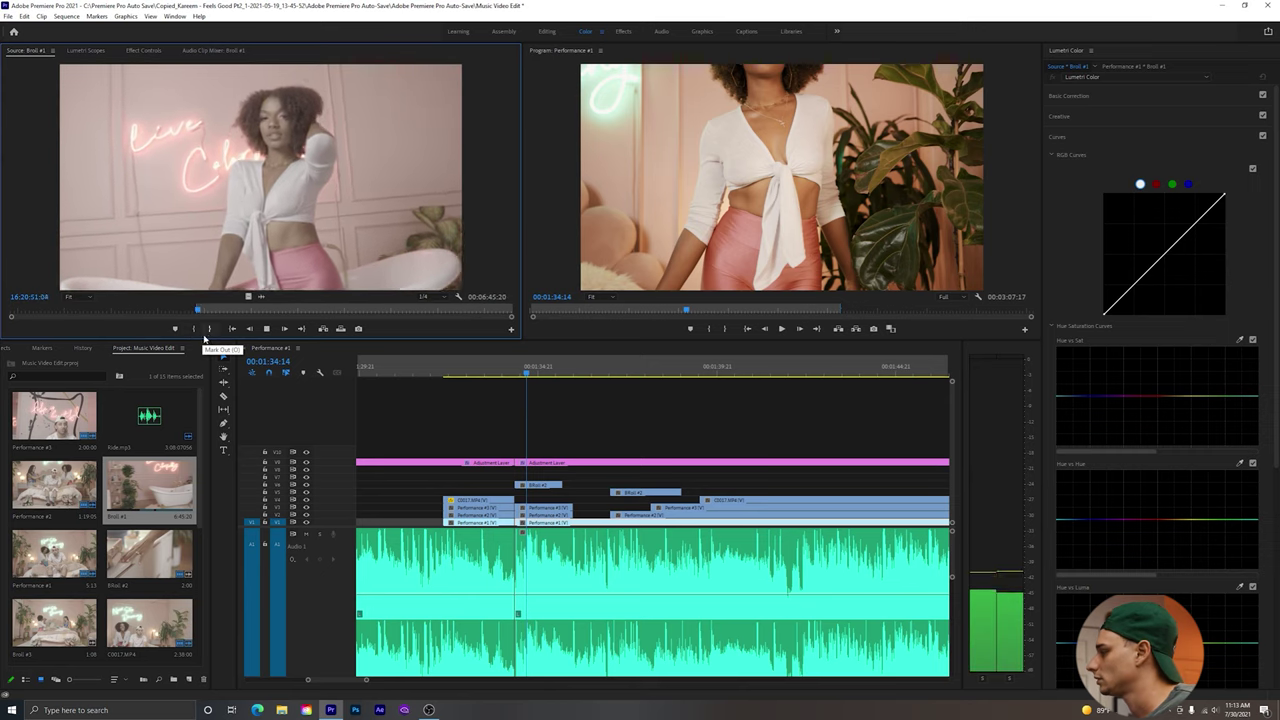
{"action": "key", "text": "space"}
{"action": "left_click", "coordinate": [208, 328]}
{"action": "left_click_drag", "start_coordinate": [249, 296], "coordinate": [571, 484]}
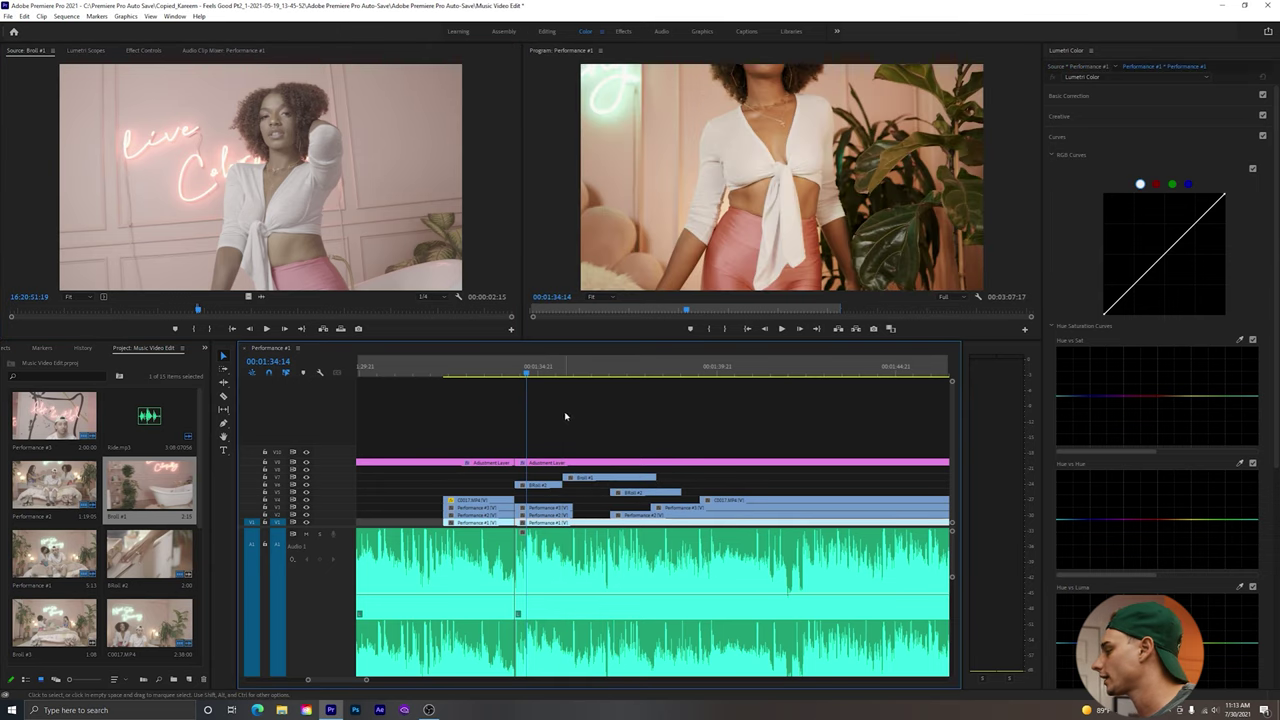
Scale the Broll #1 clip to frame size and play the edit back around the cut.
{"action": "left_click", "coordinate": [567, 368]}
{"action": "right_click", "coordinate": [612, 478]}
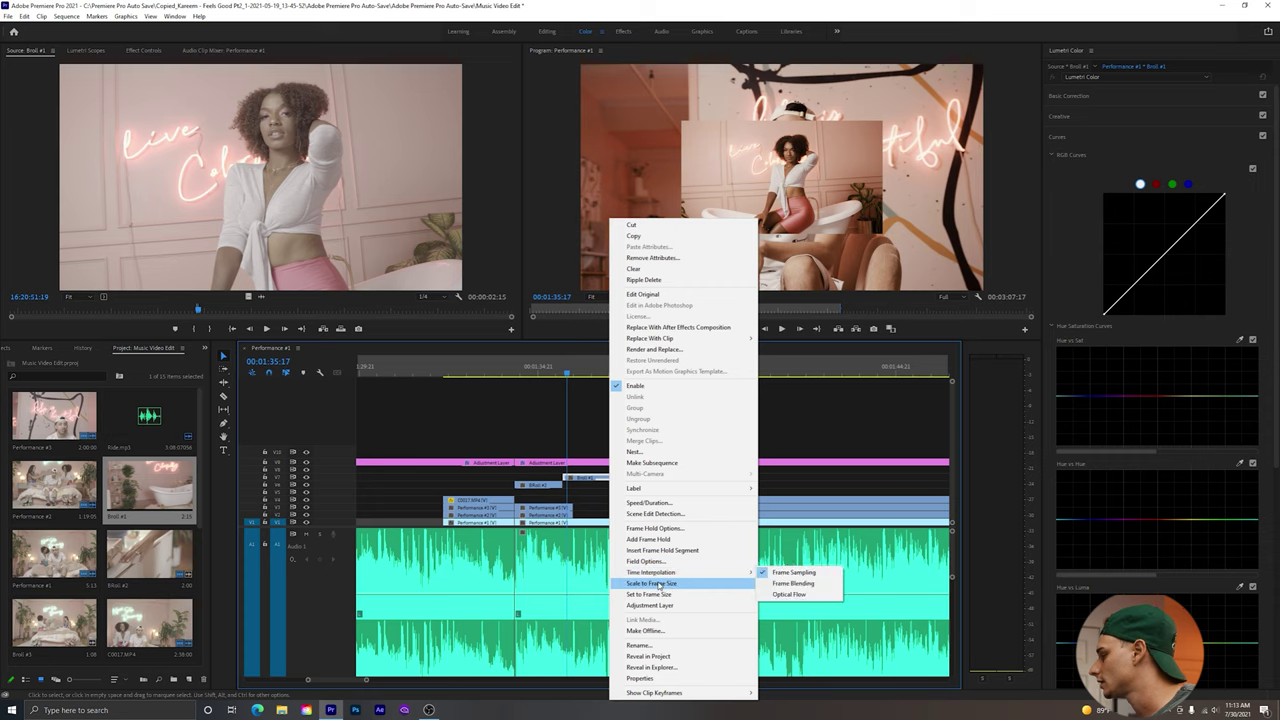
{"action": "left_click", "coordinate": [656, 584]}
{"action": "left_click", "coordinate": [537, 385]}
{"action": "key", "text": "space"}
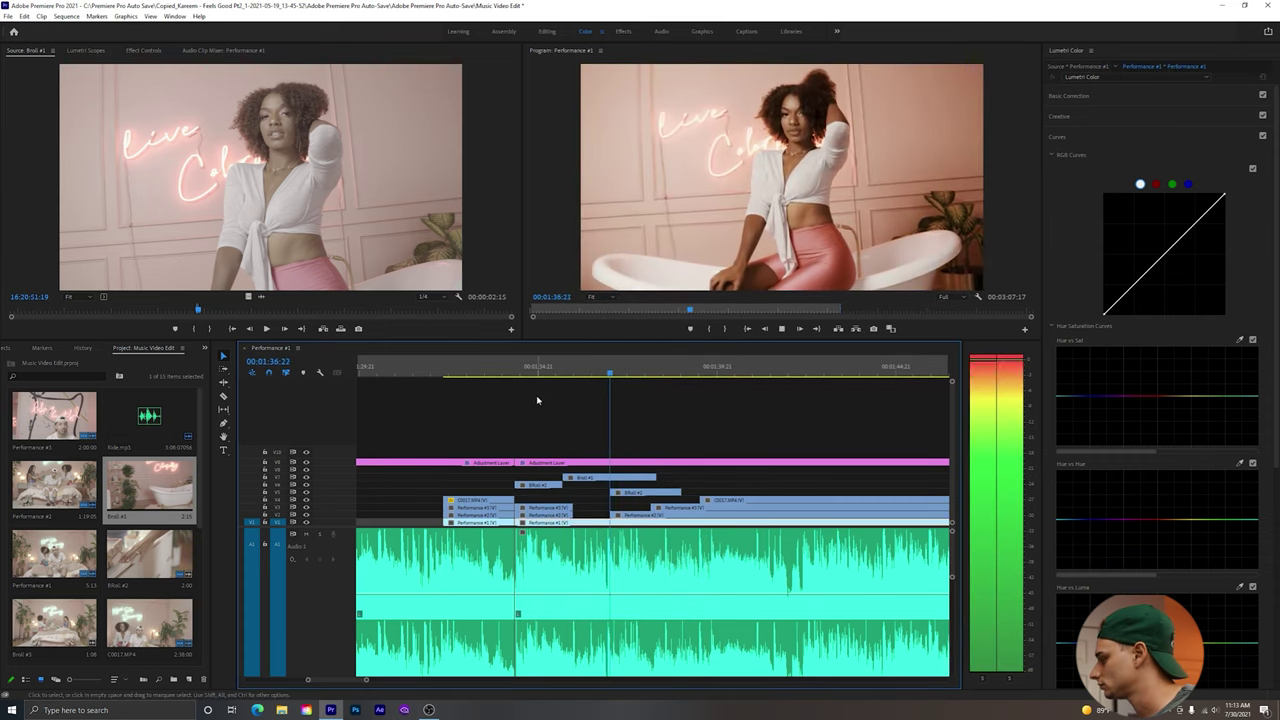
{"action": "key", "text": "space"}
{"action": "left_click", "coordinate": [540, 397]}
{"action": "key", "text": "Up"}
{"action": "left_click", "coordinate": [543, 493]}
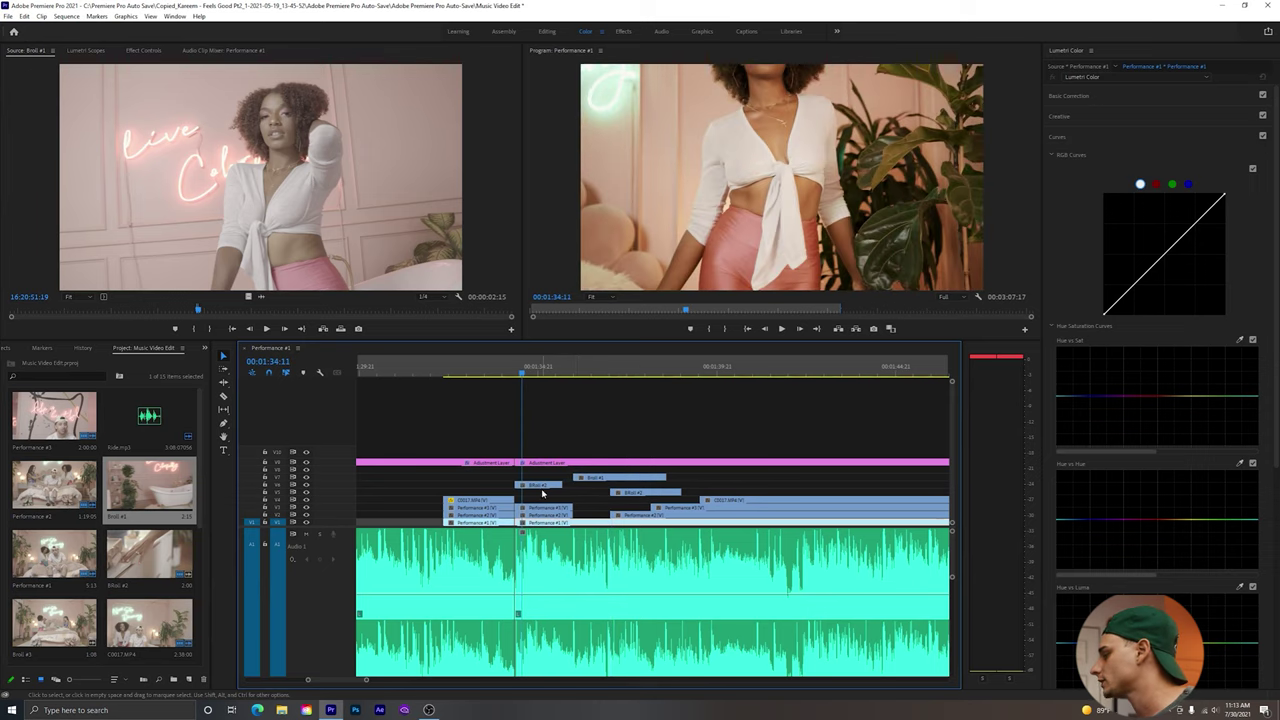
Show the Time Remapping > Speed keyframe line on the Broll #2 clip.
{"action": "left_click", "coordinate": [543, 487]}
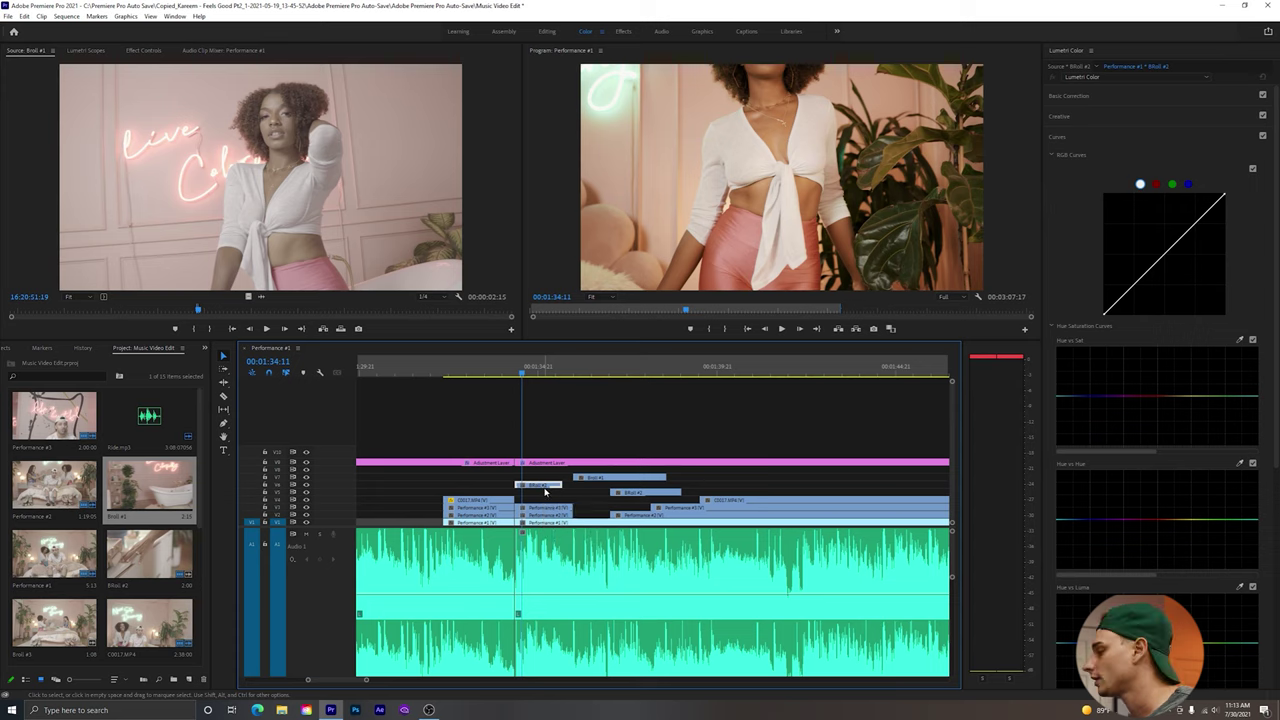
{"action": "right_click", "coordinate": [545, 491]}
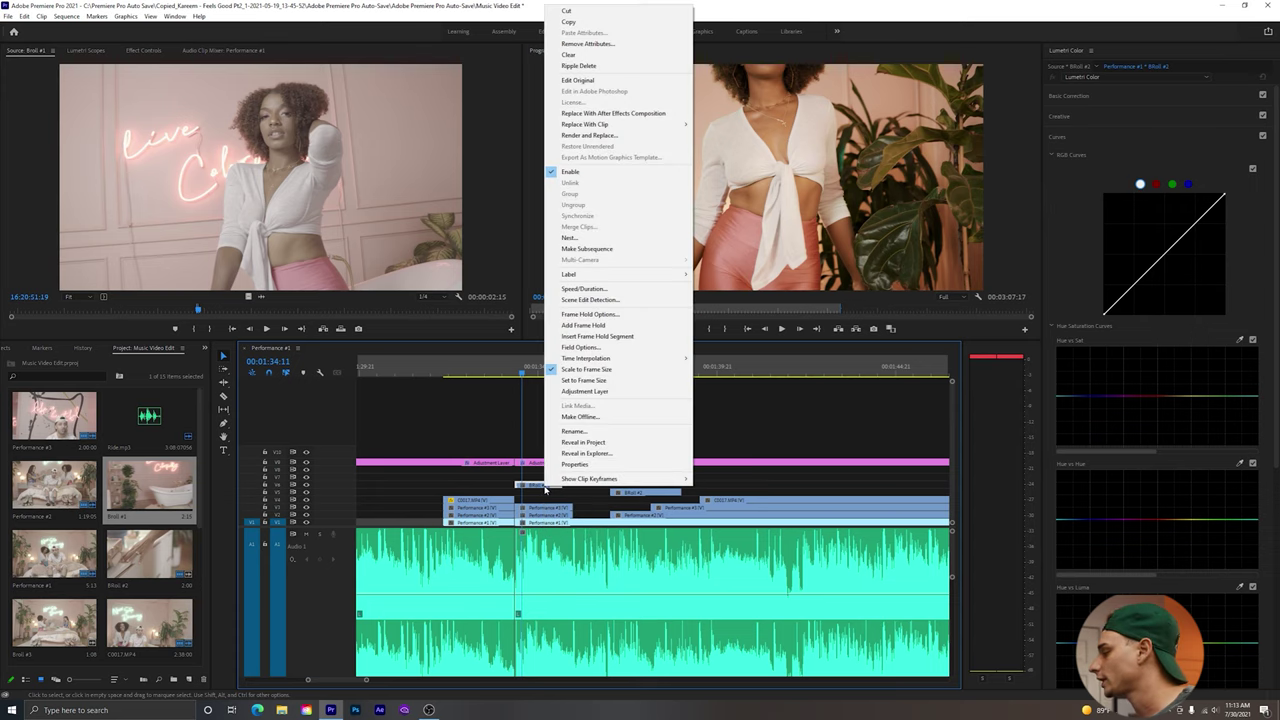
{"action": "mouse_move", "coordinate": [576, 484]}
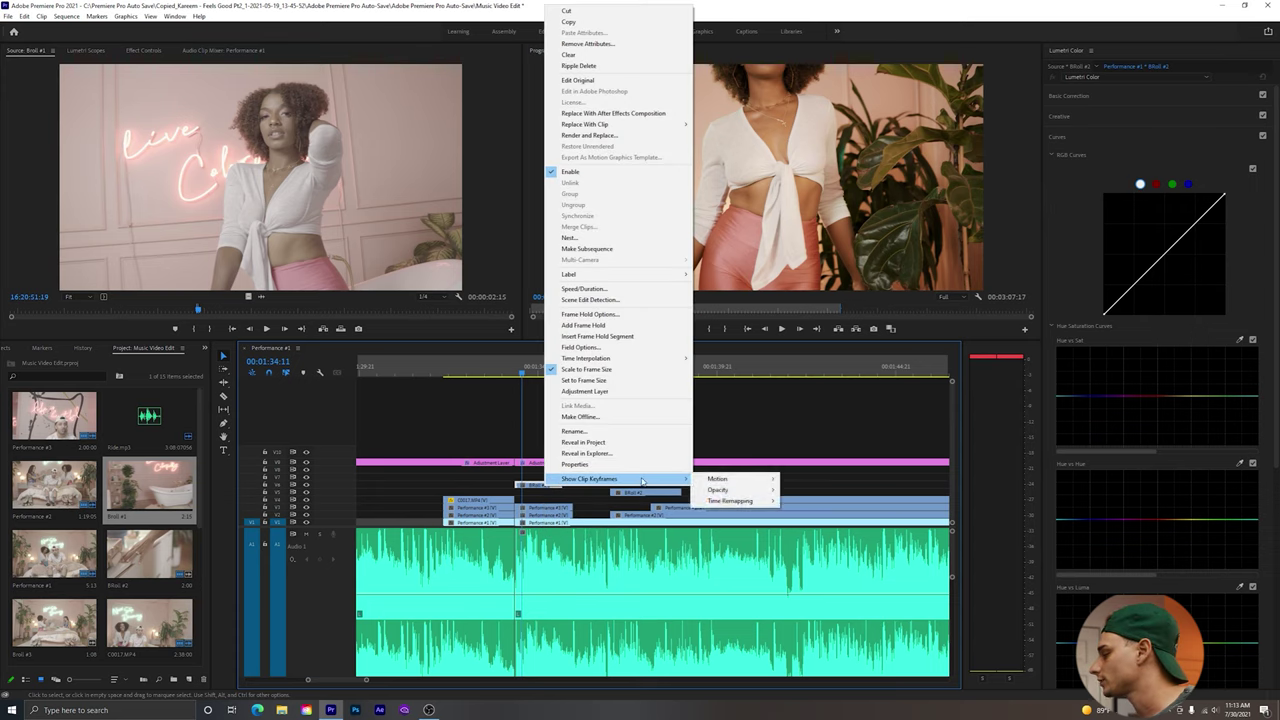
{"action": "mouse_move", "coordinate": [733, 500]}
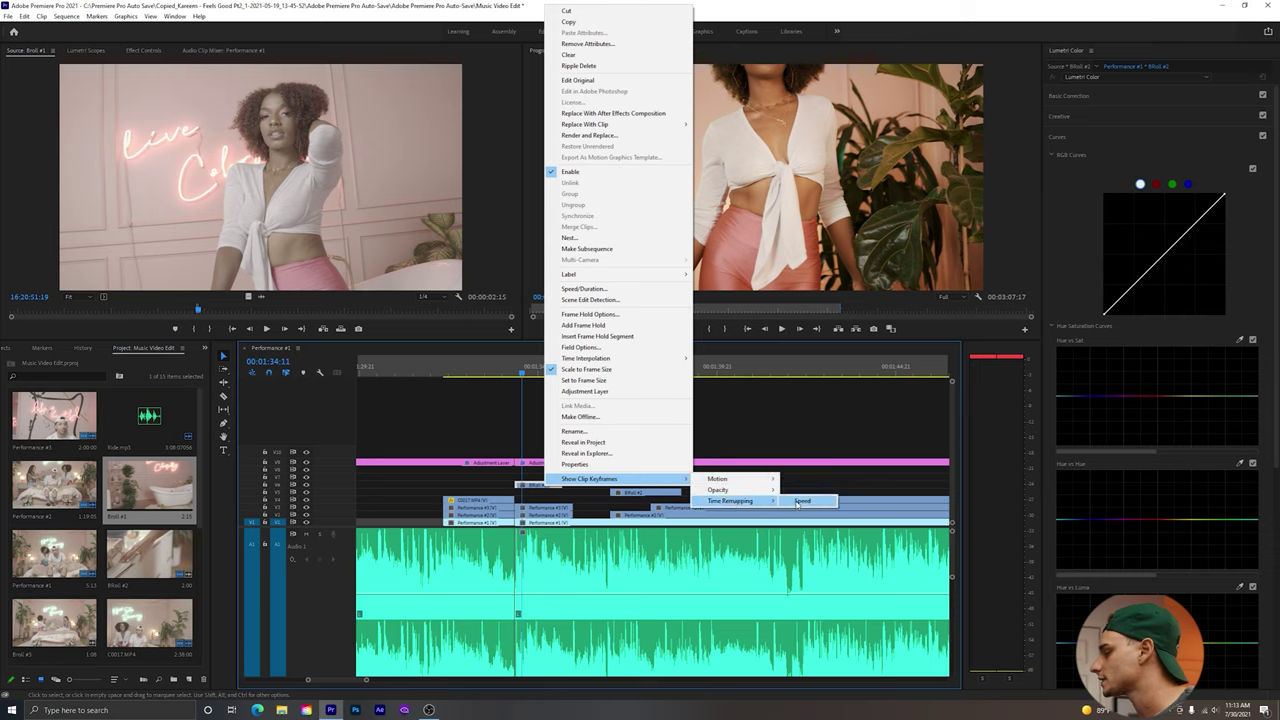
{"action": "left_click", "coordinate": [800, 501]}
Zoom in at 00:01:33:20, start the cutaway slightly earlier, and enlarge the video track height.
{"action": "key", "text": "shift+Left"}
{"action": "key", "text": "shift+Left"}
{"action": "key", "text": "shift+Left"}
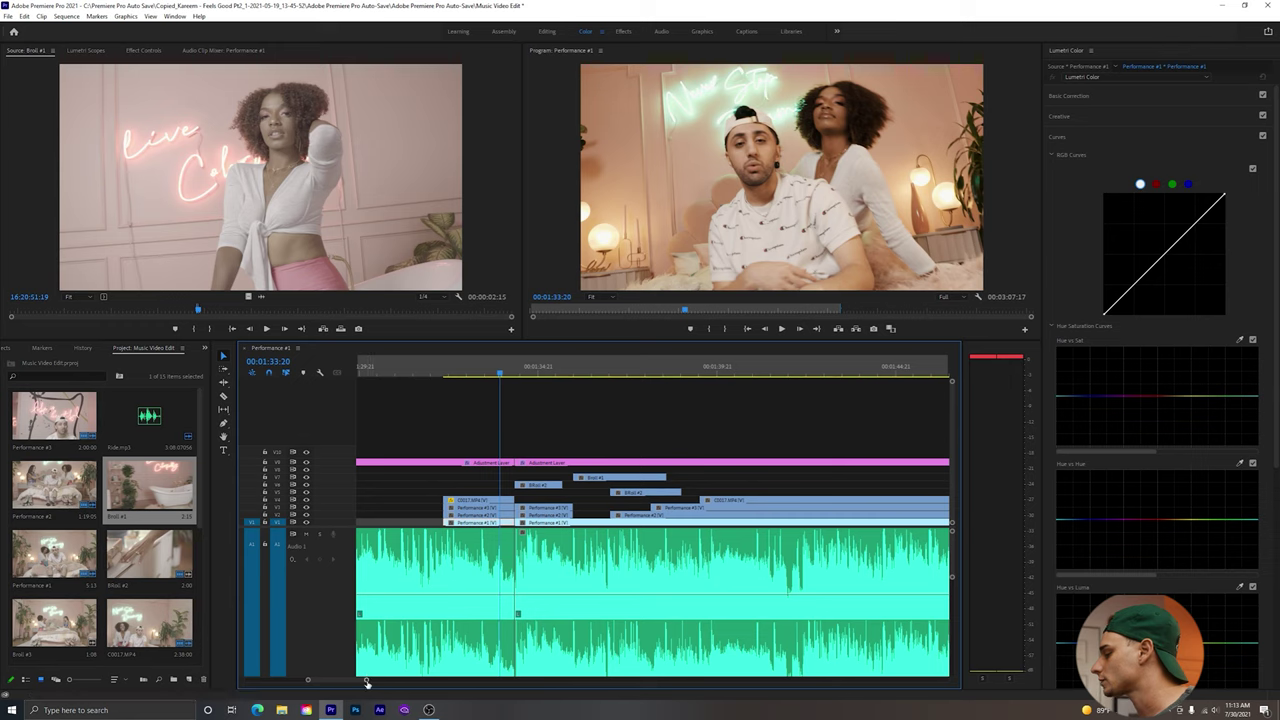
{"action": "key", "text": "="}
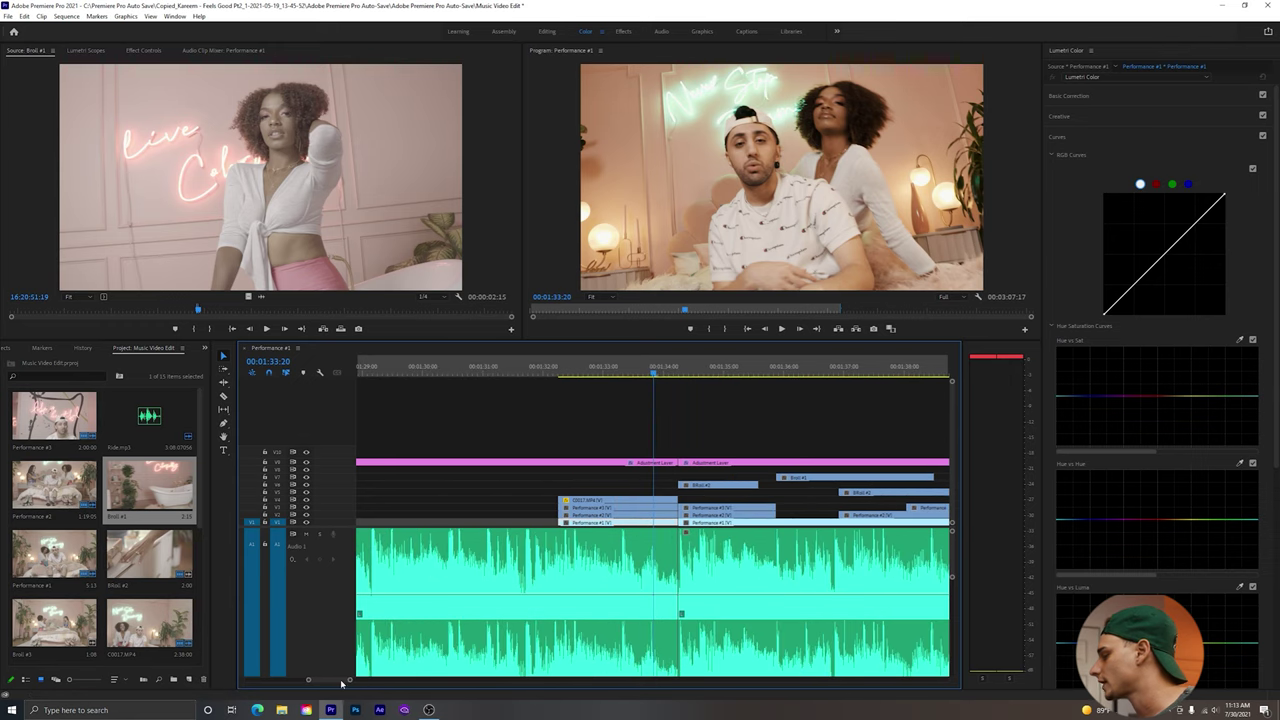
{"action": "scroll", "coordinate": [605, 373], "scroll_direction": "down", "scroll_amount": 2}
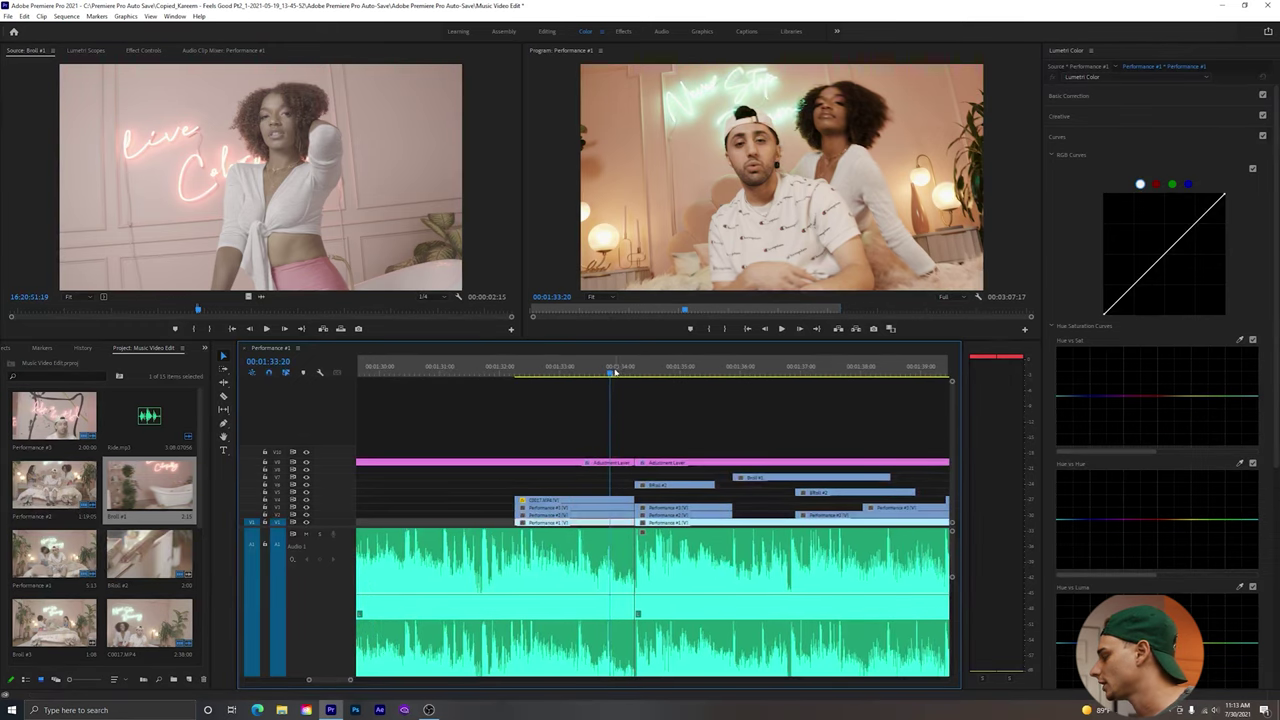
{"action": "key", "text": "space"}
{"action": "key", "text": "space"}
{"action": "left_click_drag", "start_coordinate": [638, 486], "coordinate": [623, 486]}
{"action": "left_click_drag", "start_coordinate": [608, 381], "coordinate": [628, 378]}
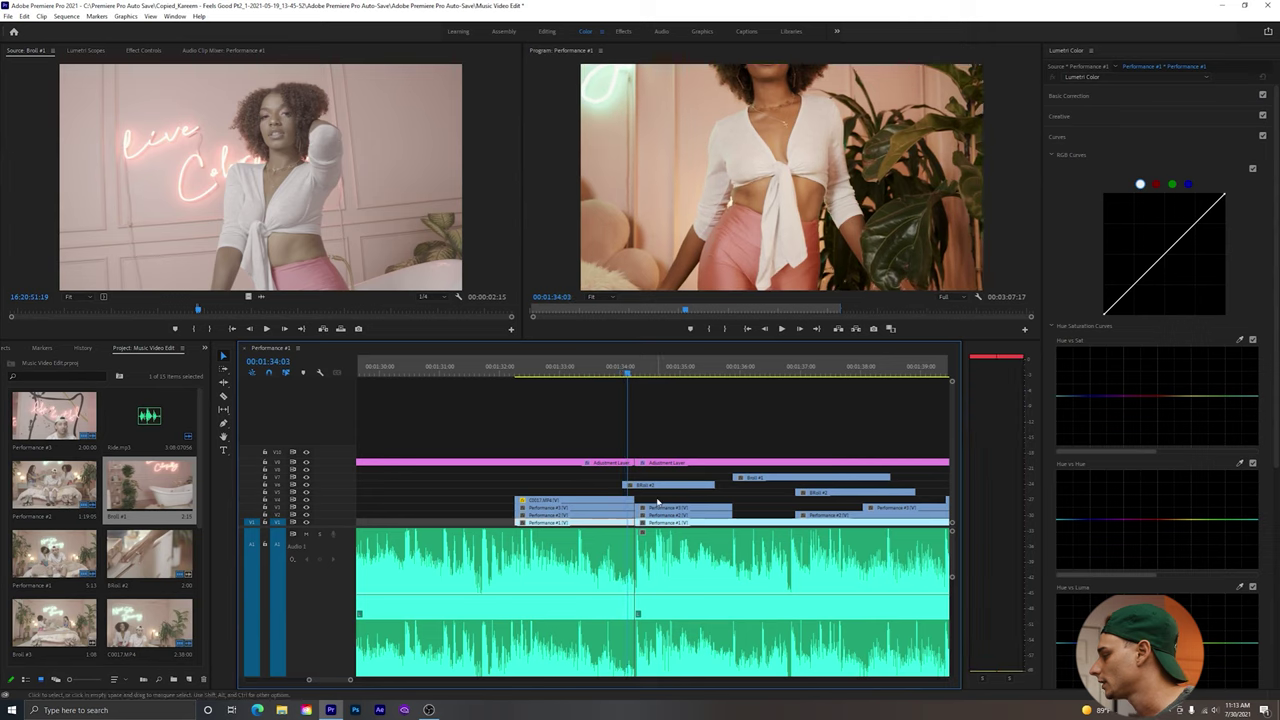
{"action": "left_click", "coordinate": [660, 485]}
{"action": "left_click_drag", "start_coordinate": [952, 526], "coordinate": [954, 510]}
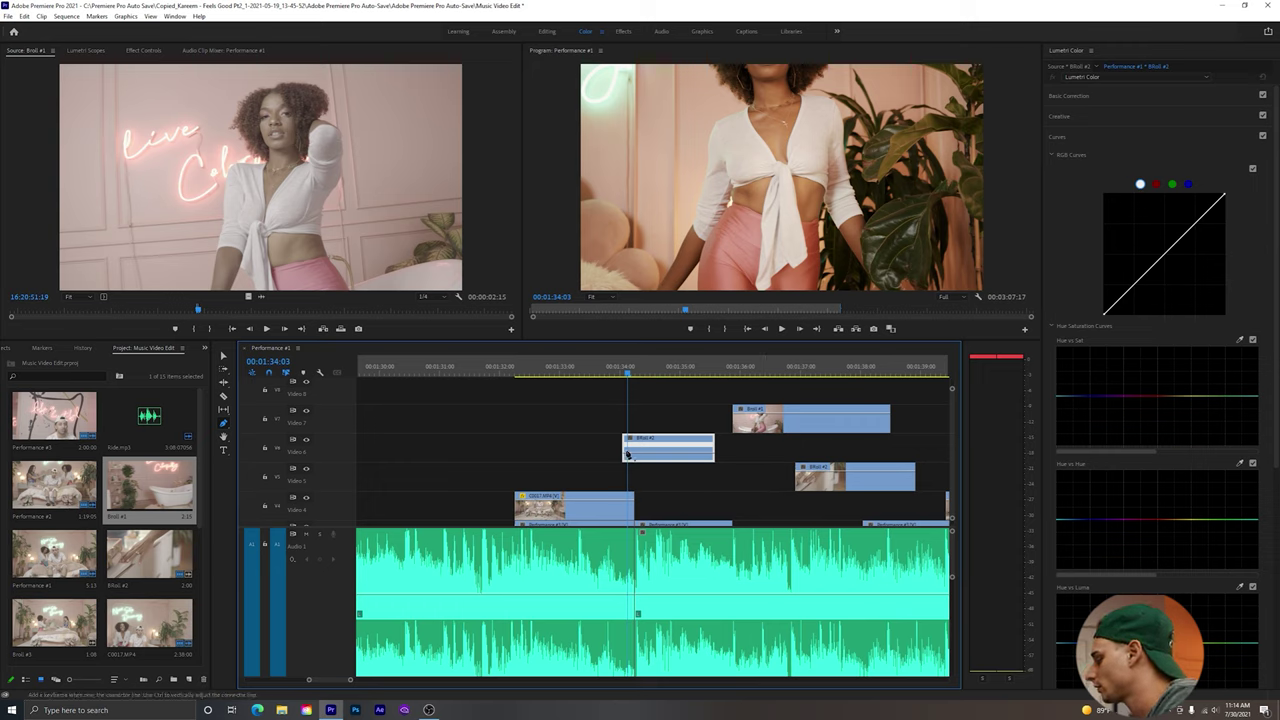
Raise the Broll #2 speed rubber band and preview the faster cutaway from 00:01:33:23.
{"action": "key", "text": "Right"}
{"action": "key", "text": "Right"}
{"action": "key", "text": "Right"}
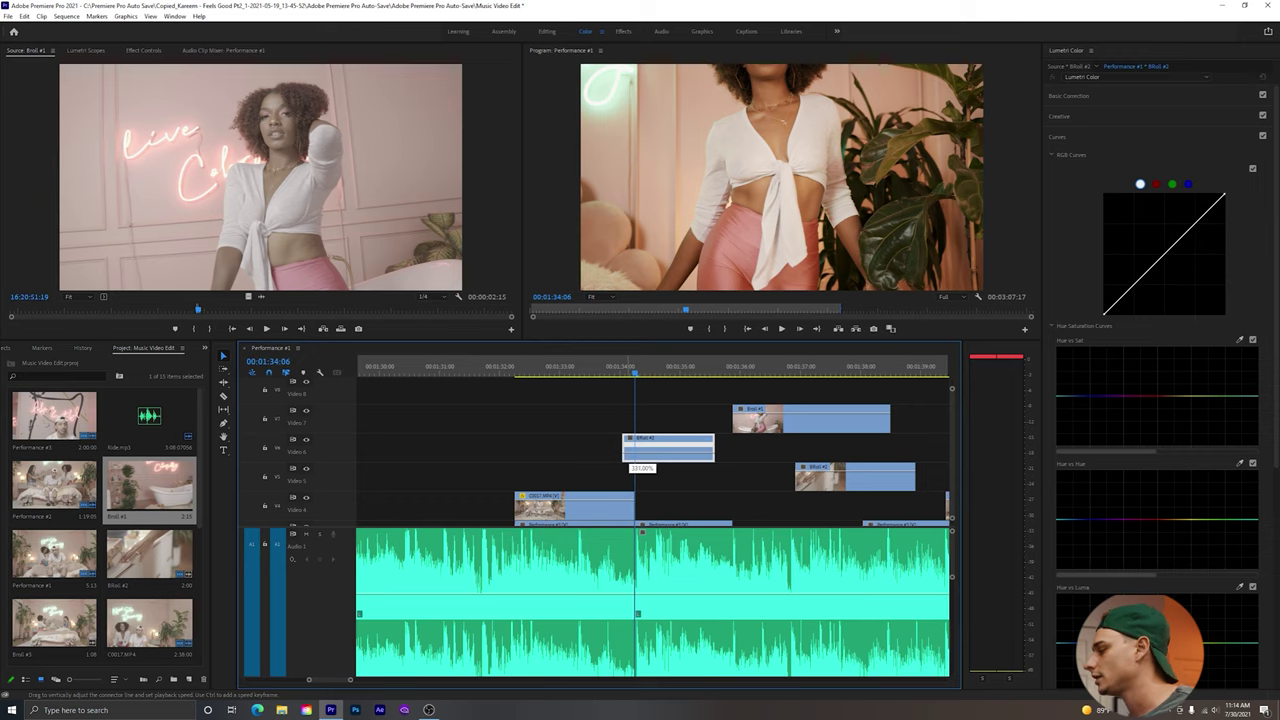
{"action": "left_click_drag", "start_coordinate": [634, 452], "coordinate": [634, 448]}
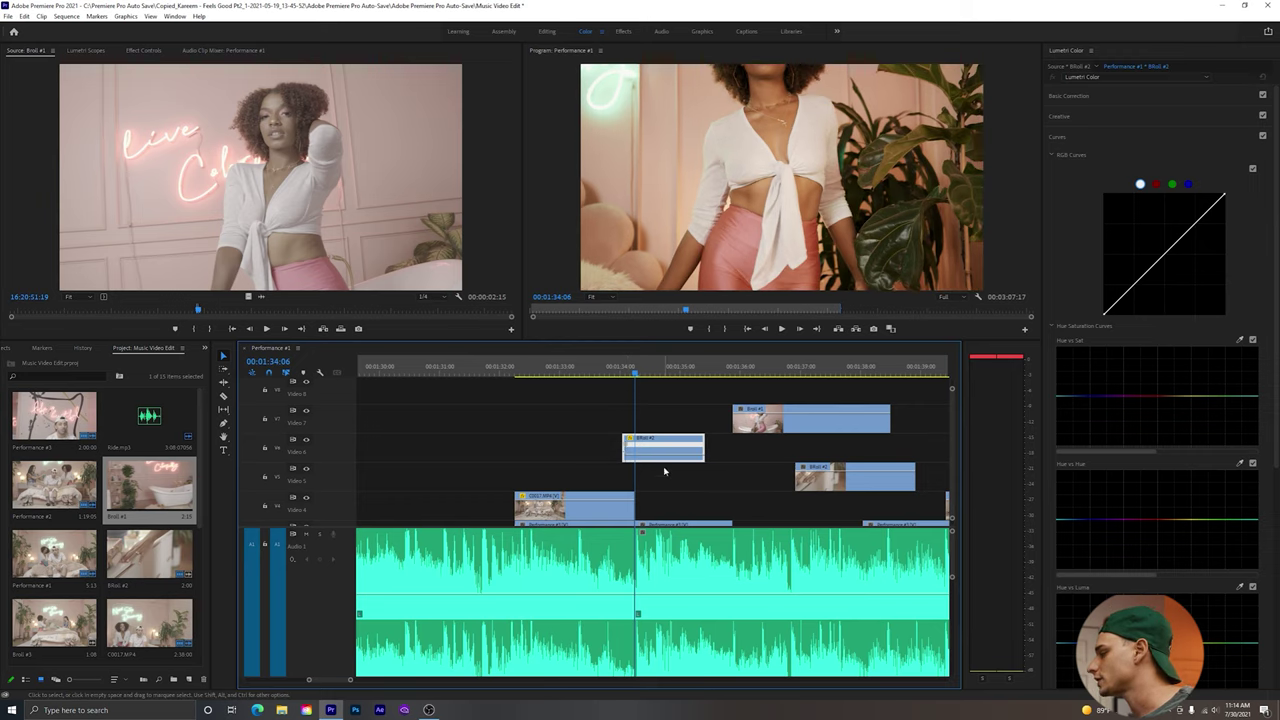
{"action": "left_click", "coordinate": [619, 371]}
{"action": "key", "text": "space"}
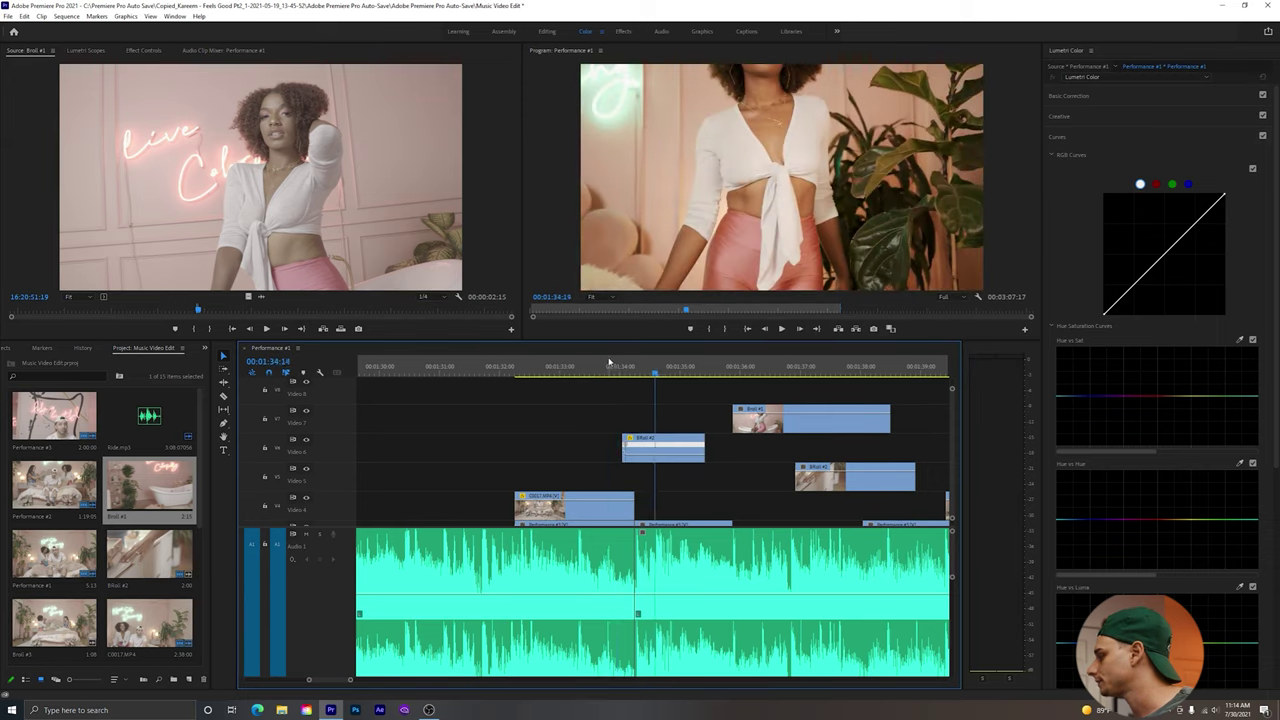
{"action": "key", "text": "space"}
{"action": "key", "text": "space"}
{"action": "key", "text": "space"}
{"action": "key", "text": "space"}
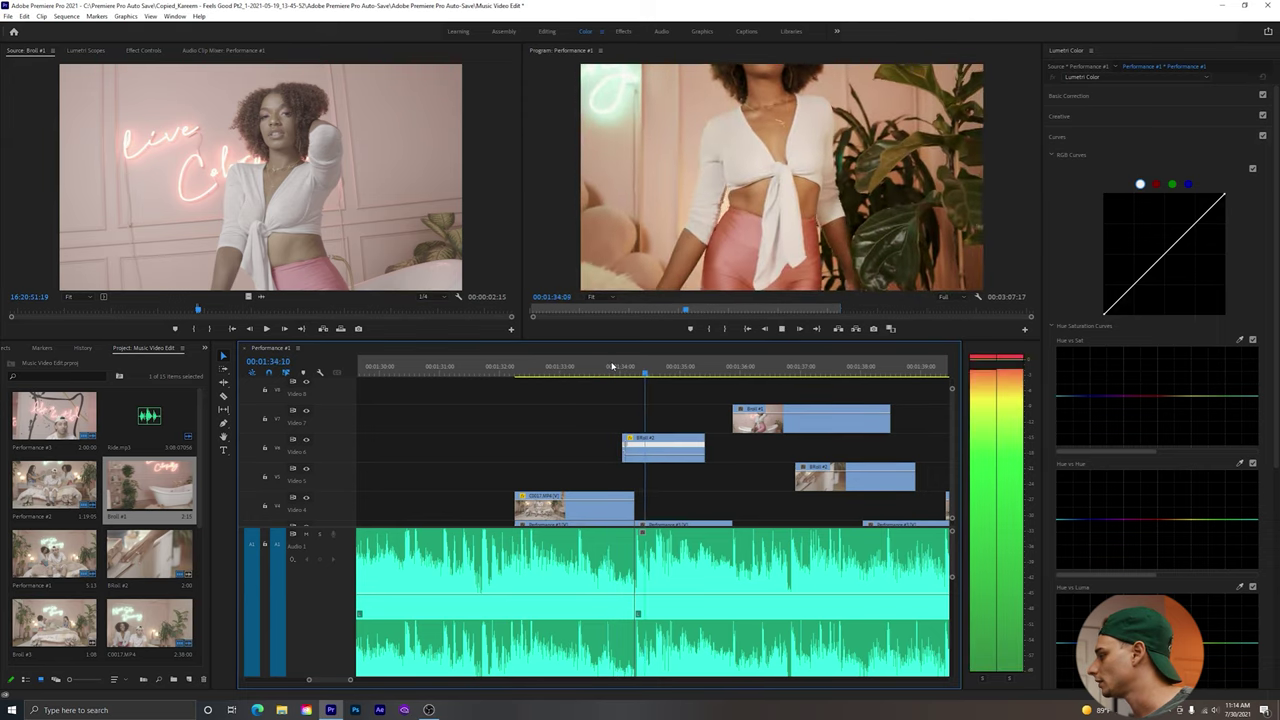
{"action": "key", "text": "space"}
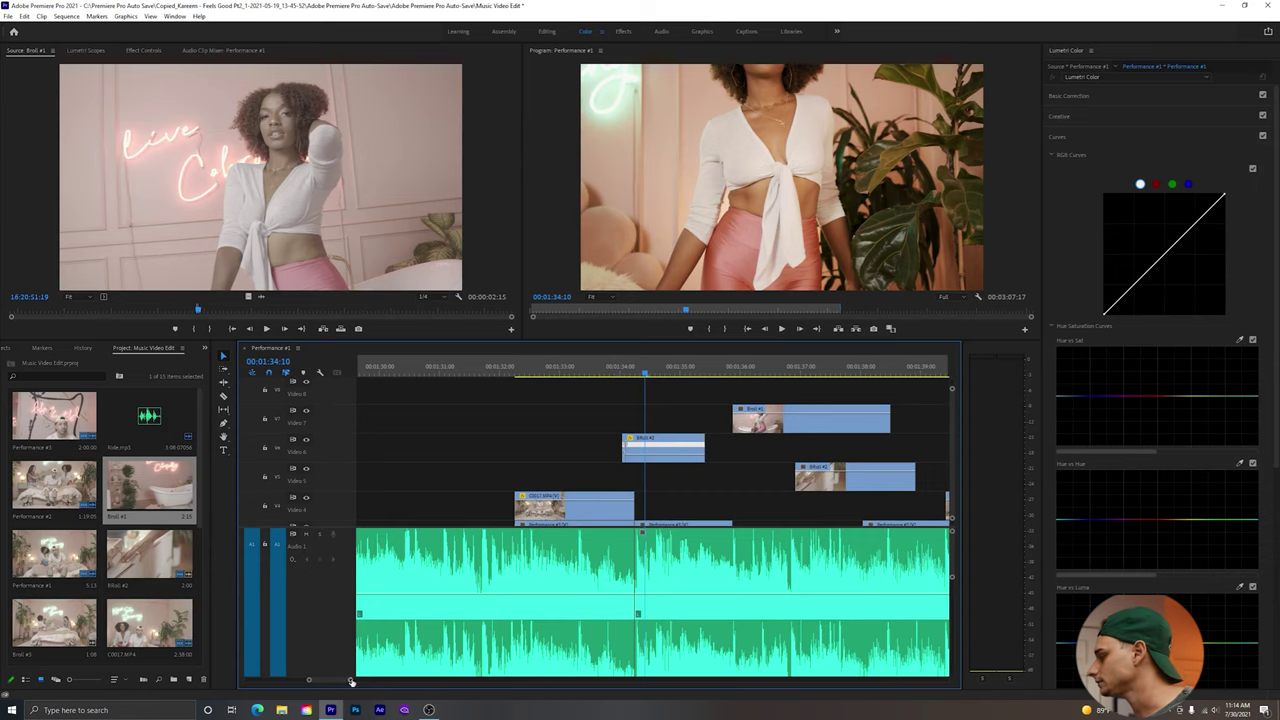
{"action": "key", "text": "="}
{"action": "key", "text": "="}
{"action": "key", "text": "="}
{"action": "left_click", "coordinate": [566, 461]}
{"action": "left_click", "coordinate": [555, 370]}
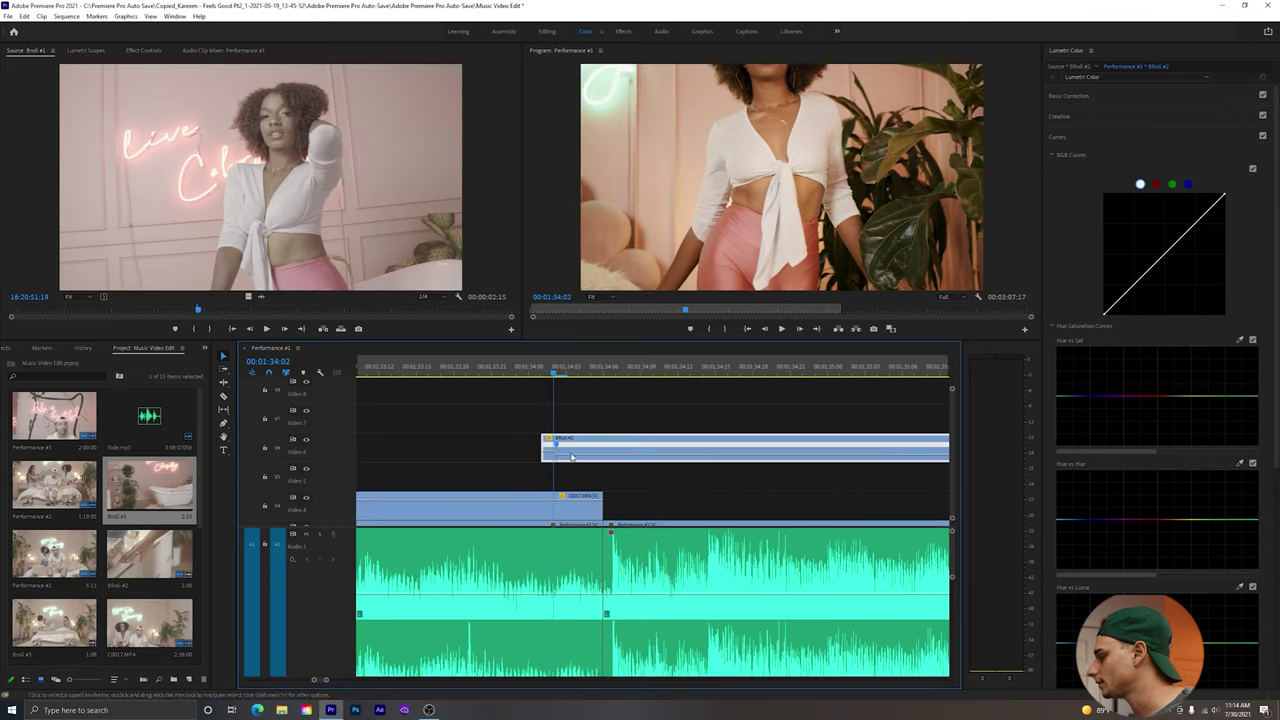
Speed Broll #2 up to 255%, test 1010%, and undo the overshoot.
{"action": "mouse_move", "coordinate": [575, 450]}
{"action": "left_mouse_down"}
{"action": "mouse_move", "coordinate": [590, 447]}
{"action": "mouse_move", "coordinate": [556, 450]}
{"action": "left_mouse_up"}
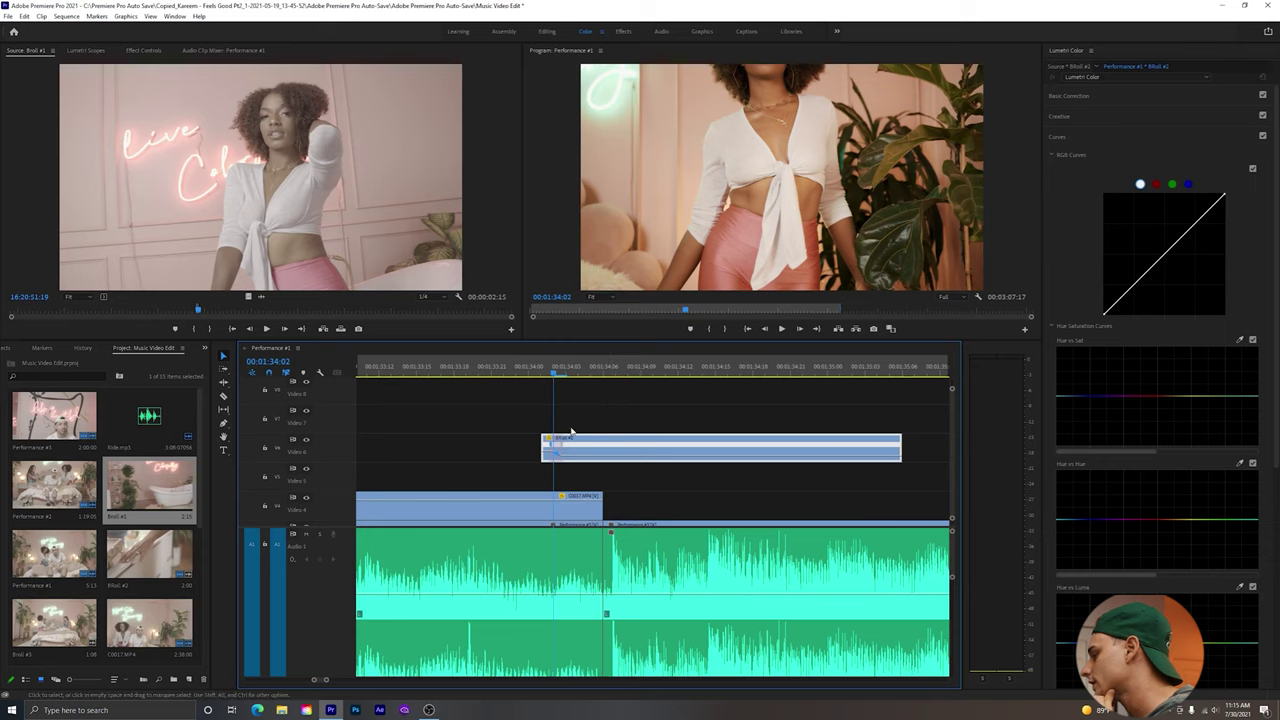
{"action": "key", "text": "space"}
{"action": "key", "text": "space"}
{"action": "left_click", "coordinate": [516, 366]}
{"action": "left_click", "coordinate": [545, 455]}
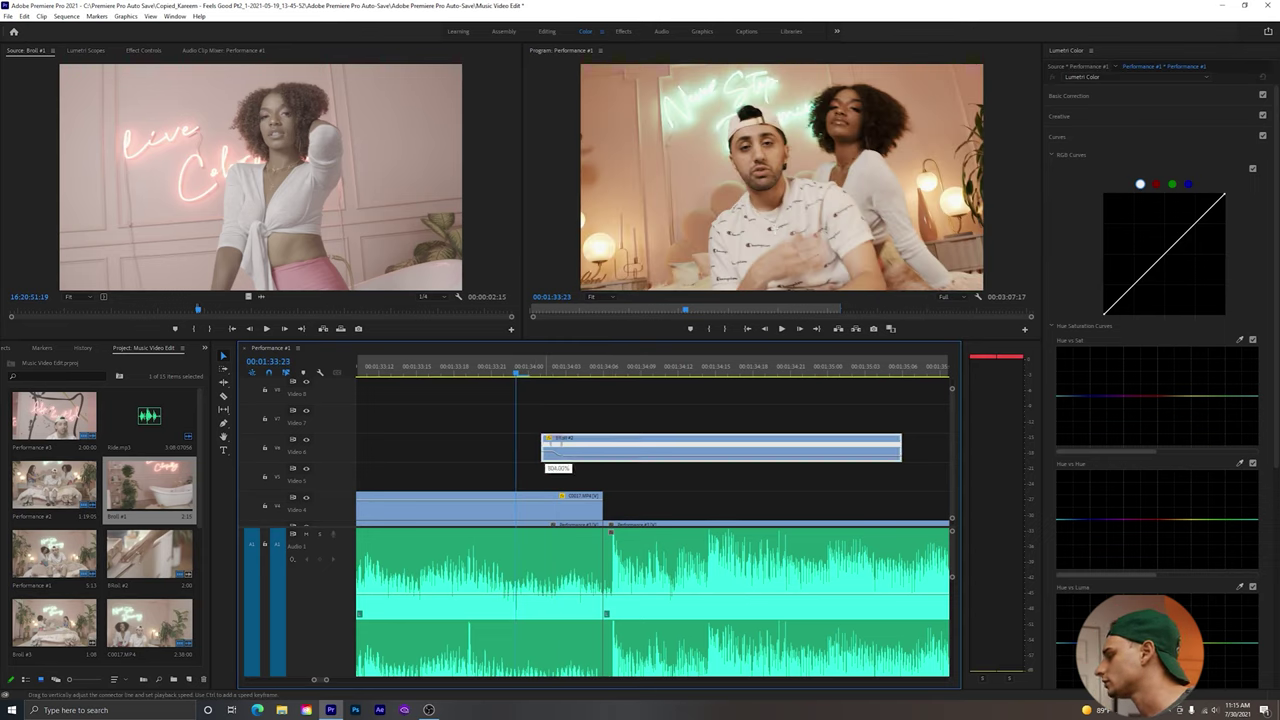
{"action": "left_click_drag", "start_coordinate": [560, 455], "coordinate": [595, 436]}
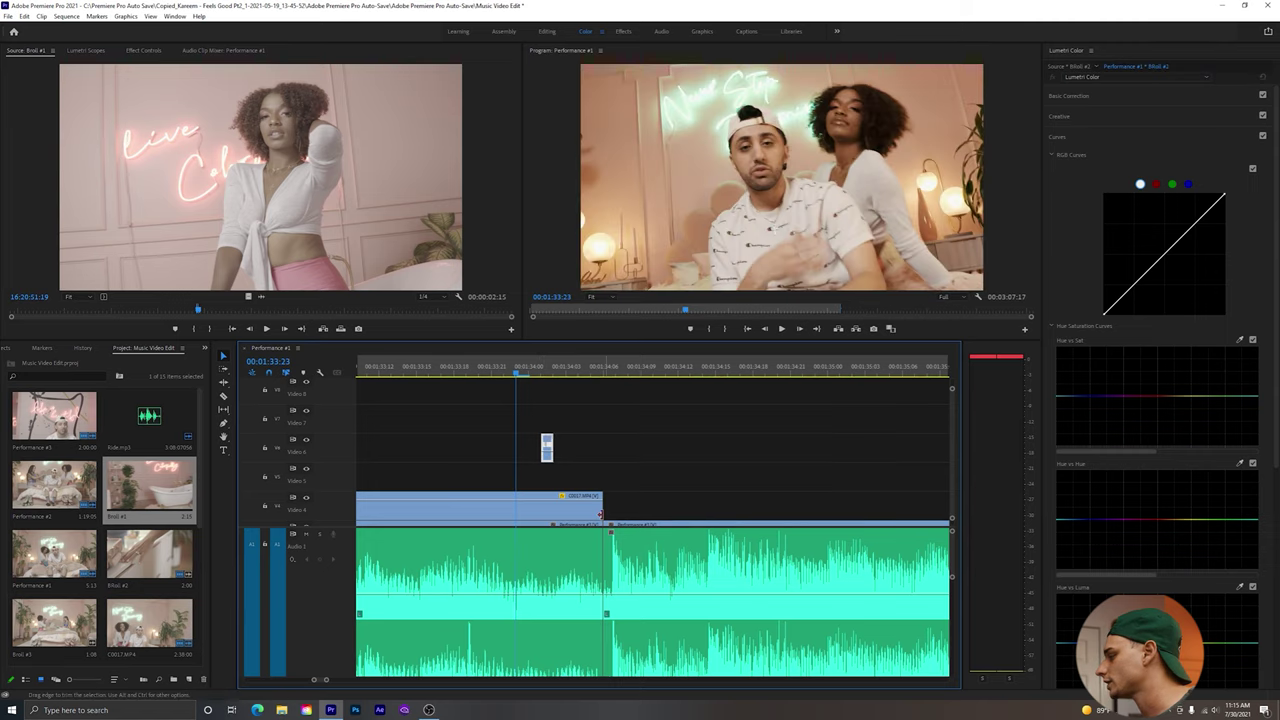
{"action": "key", "text": "space"}
{"action": "key", "text": "space"}
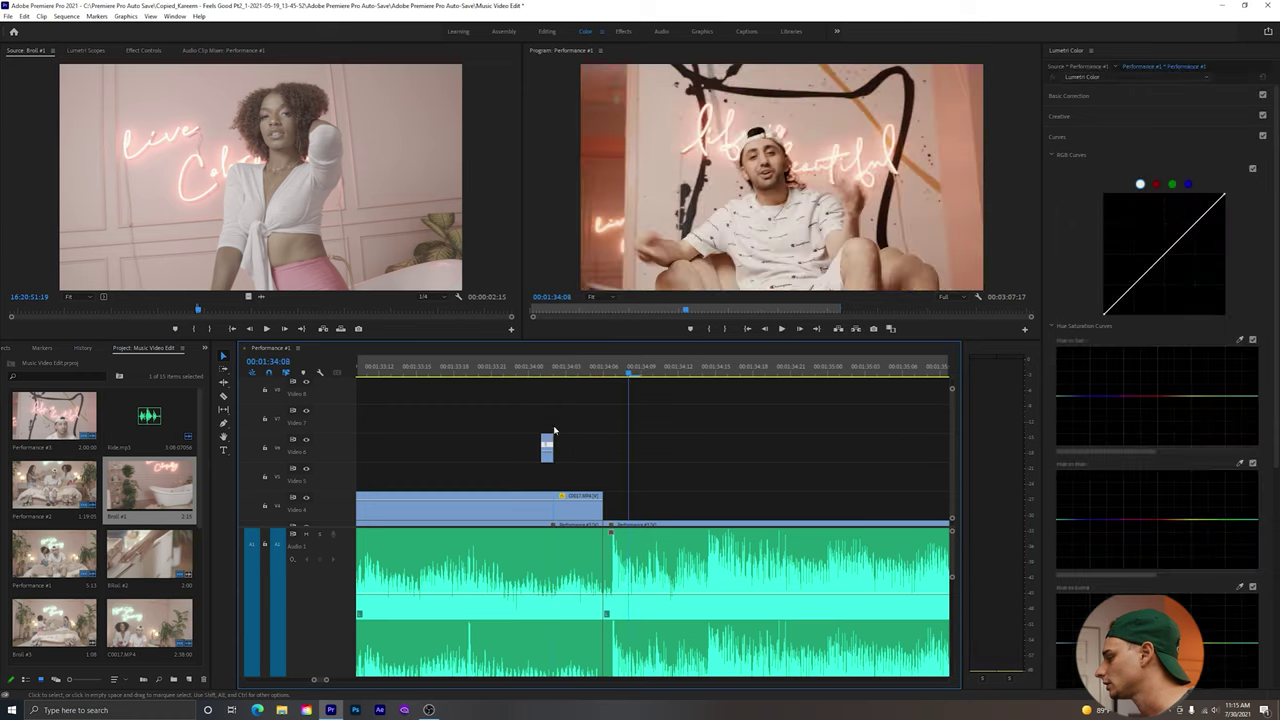
{"action": "key", "text": "ctrl+z"}
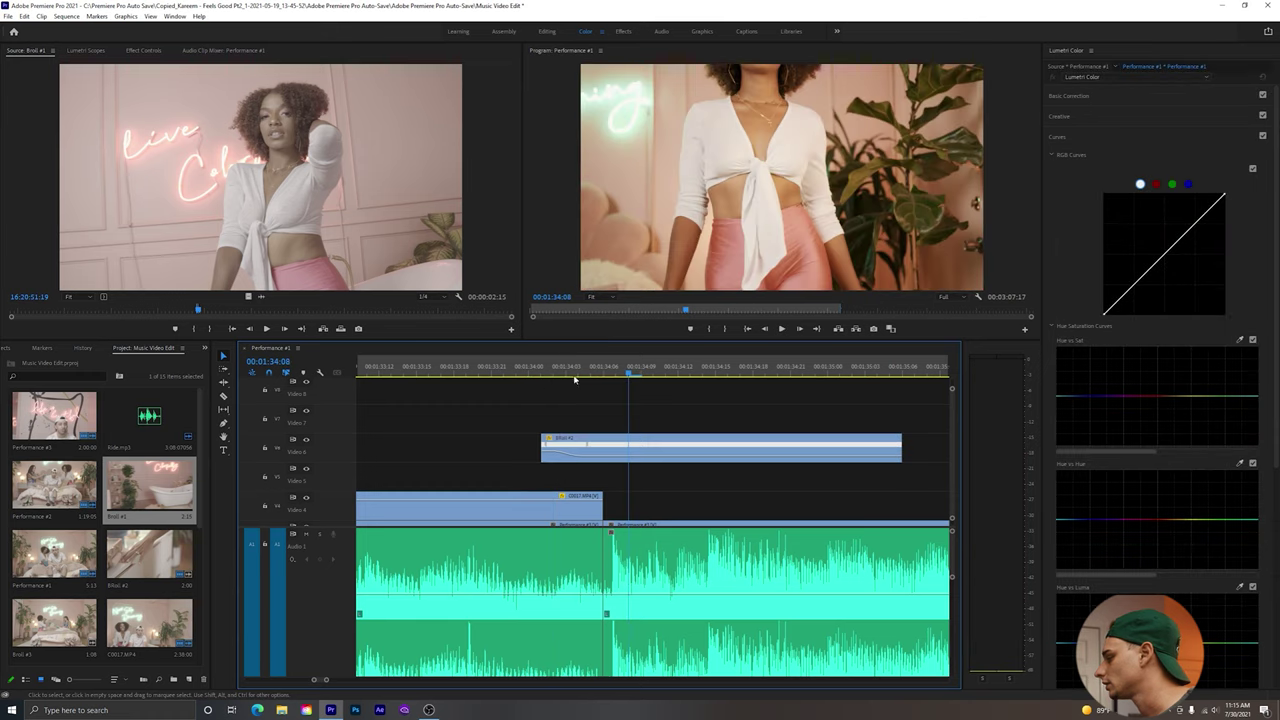
Trim Broll #2's end back to the playhead at 00:01:34:14 and replay the cutaway.
{"action": "left_click", "coordinate": [529, 372]}
{"action": "key", "text": "space"}
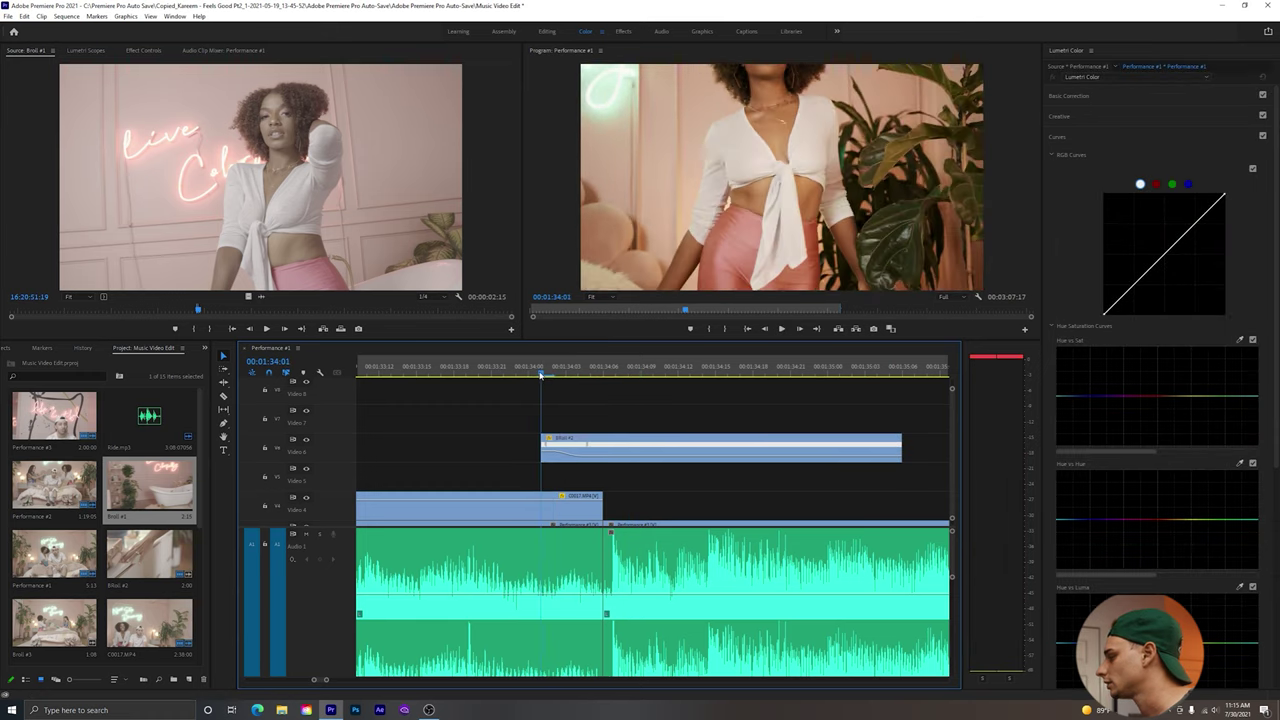
{"action": "key", "text": "space"}
{"action": "key", "text": "Left"}
{"action": "key", "text": "Left"}
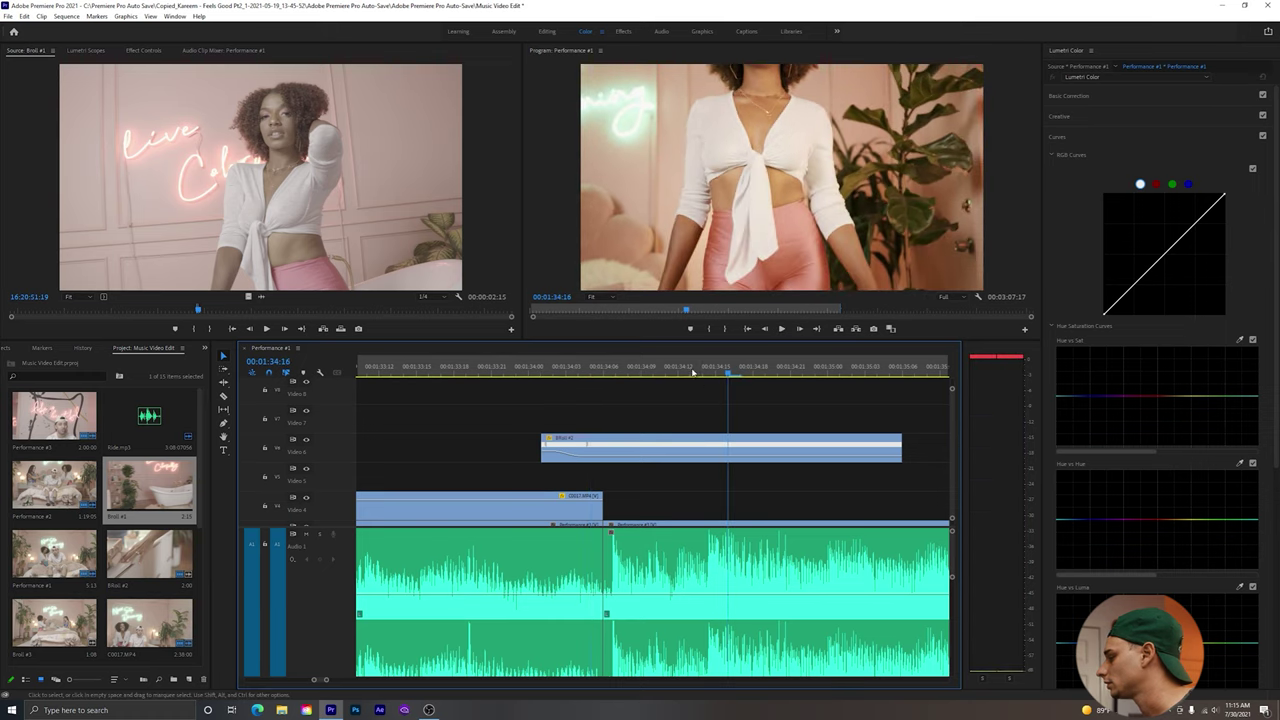
{"action": "left_click_drag", "start_coordinate": [902, 447], "coordinate": [708, 453]}
{"action": "left_click", "coordinate": [518, 370]}
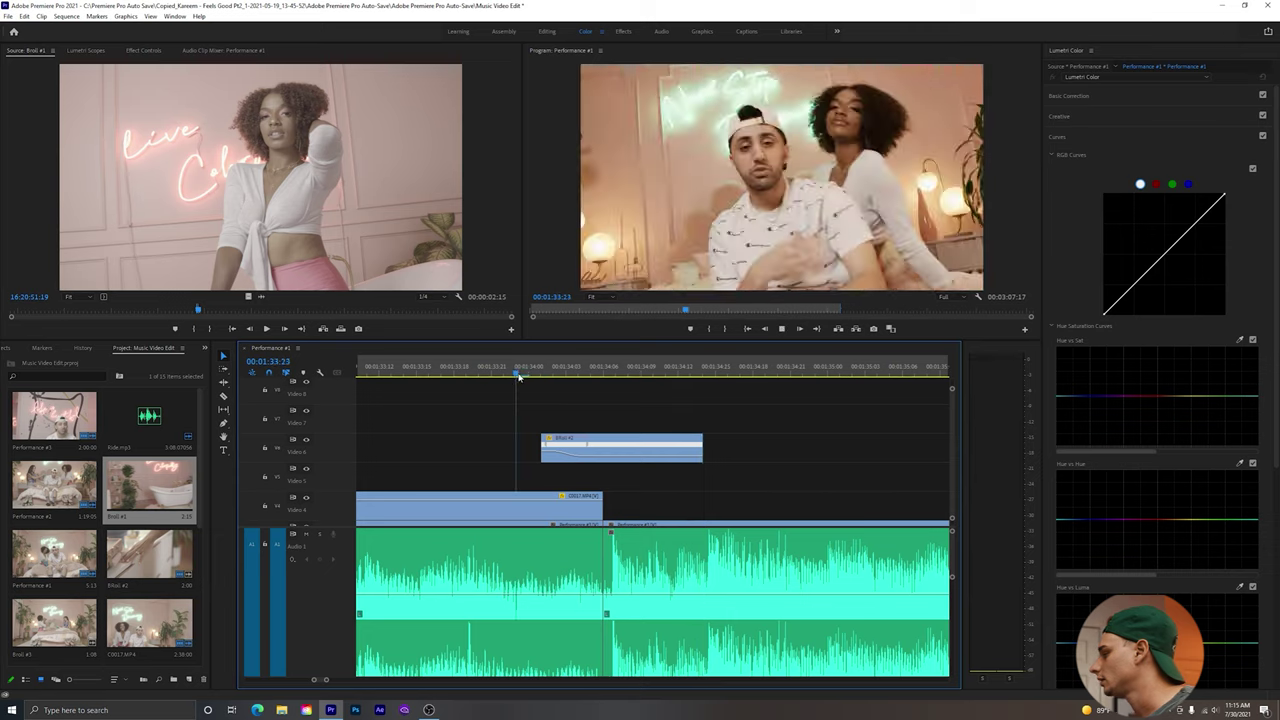
{"action": "key", "text": "space"}
{"action": "key", "text": "space"}
Move the Video 5 cutaway about 7 seconds earlier and play from 00:01:33:16.
{"action": "mouse_move", "coordinate": [326, 680]}
{"action": "left_mouse_down"}
{"action": "mouse_move", "coordinate": [369, 683]}
{"action": "mouse_move", "coordinate": [345, 681]}
{"action": "left_mouse_up"}
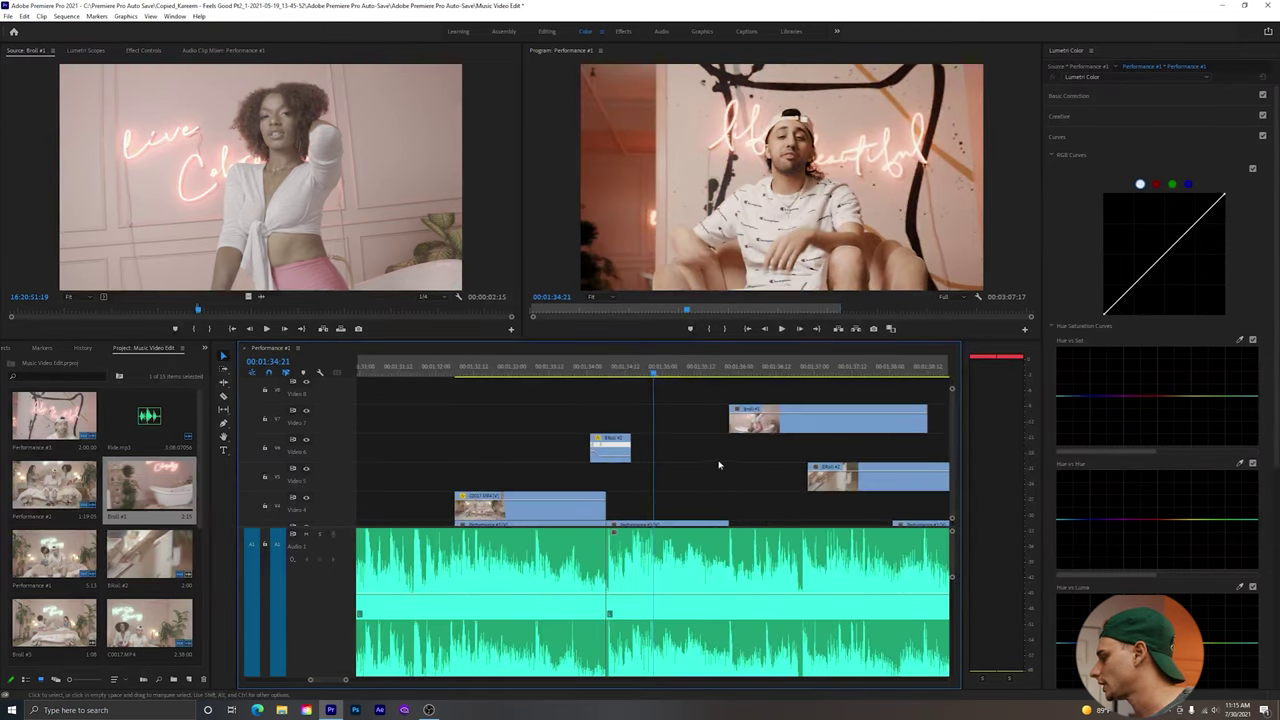
{"action": "mouse_move", "coordinate": [845, 479]}
{"action": "left_mouse_down"}
{"action": "mouse_move", "coordinate": [680, 484]}
{"action": "mouse_move", "coordinate": [673, 507]}
{"action": "left_mouse_up"}
{"action": "left_click", "coordinate": [564, 371]}
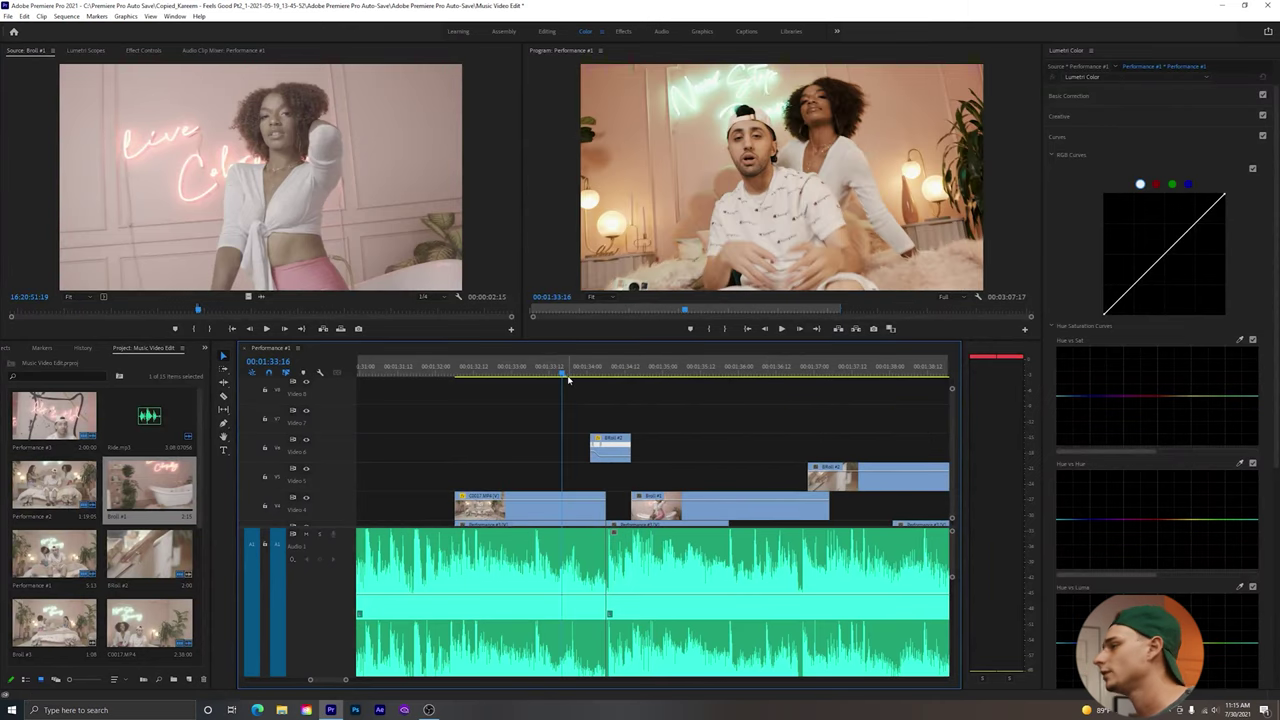
{"action": "key", "text": "space"}
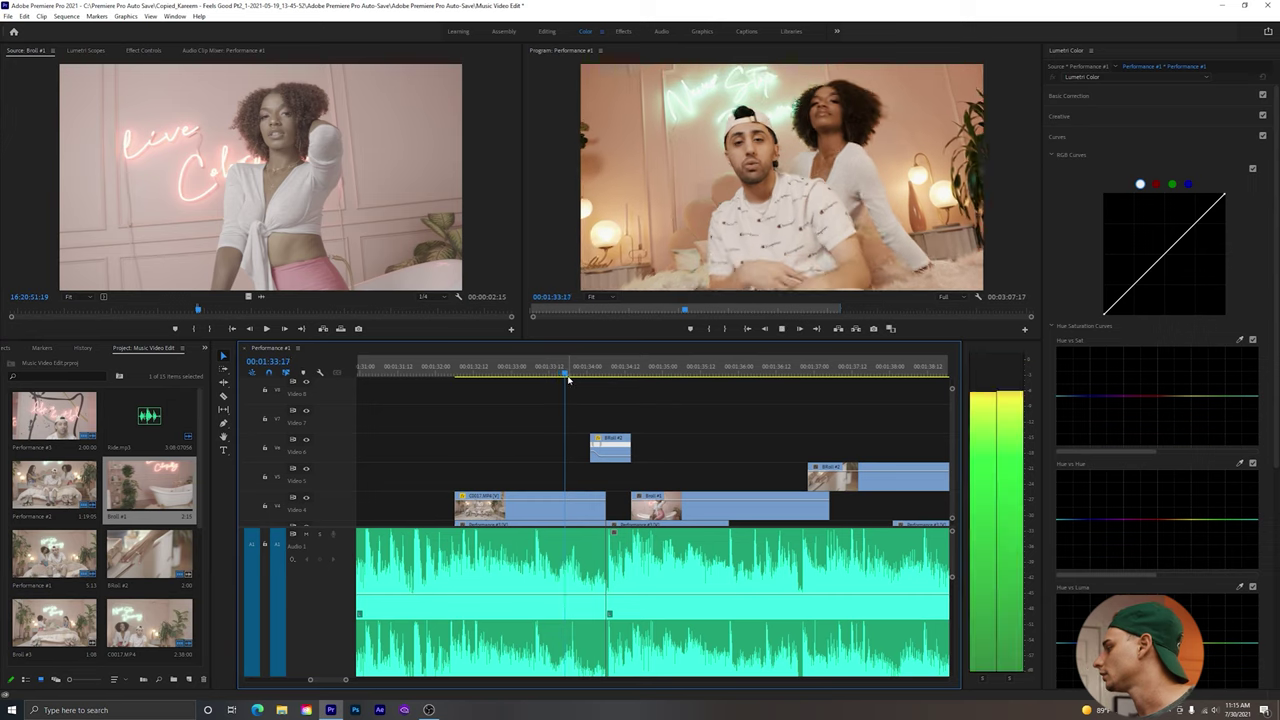
{"action": "key", "text": "space"}
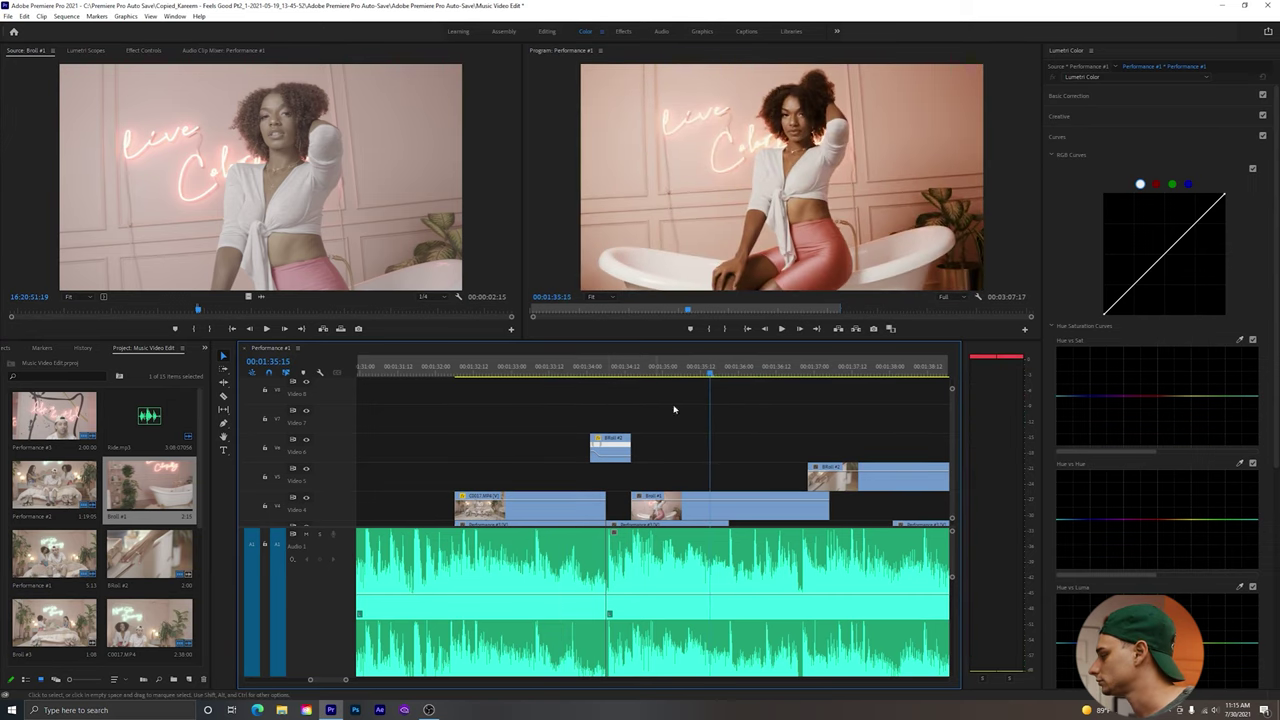
Shorten the Broll #1 clip's end to around 00:01:35:15 and play back the edit.
{"action": "left_click_drag", "start_coordinate": [829, 505], "coordinate": [737, 508]}
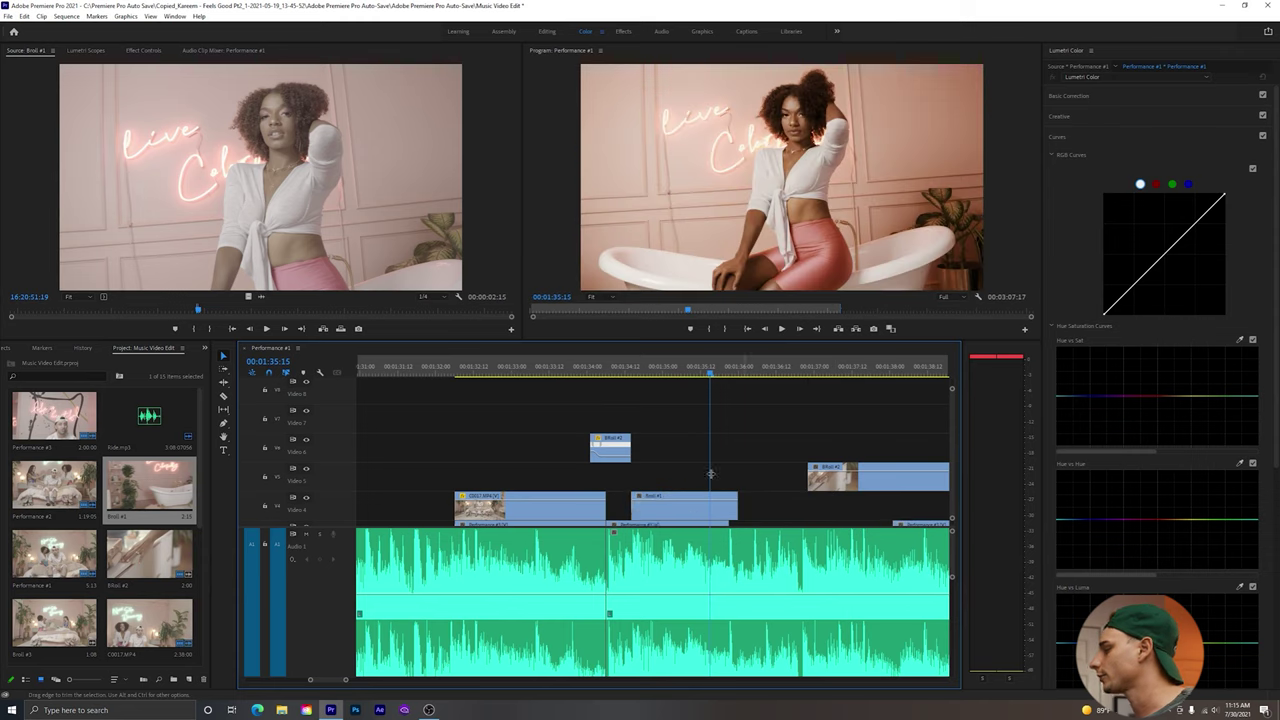
{"action": "left_click", "coordinate": [568, 371]}
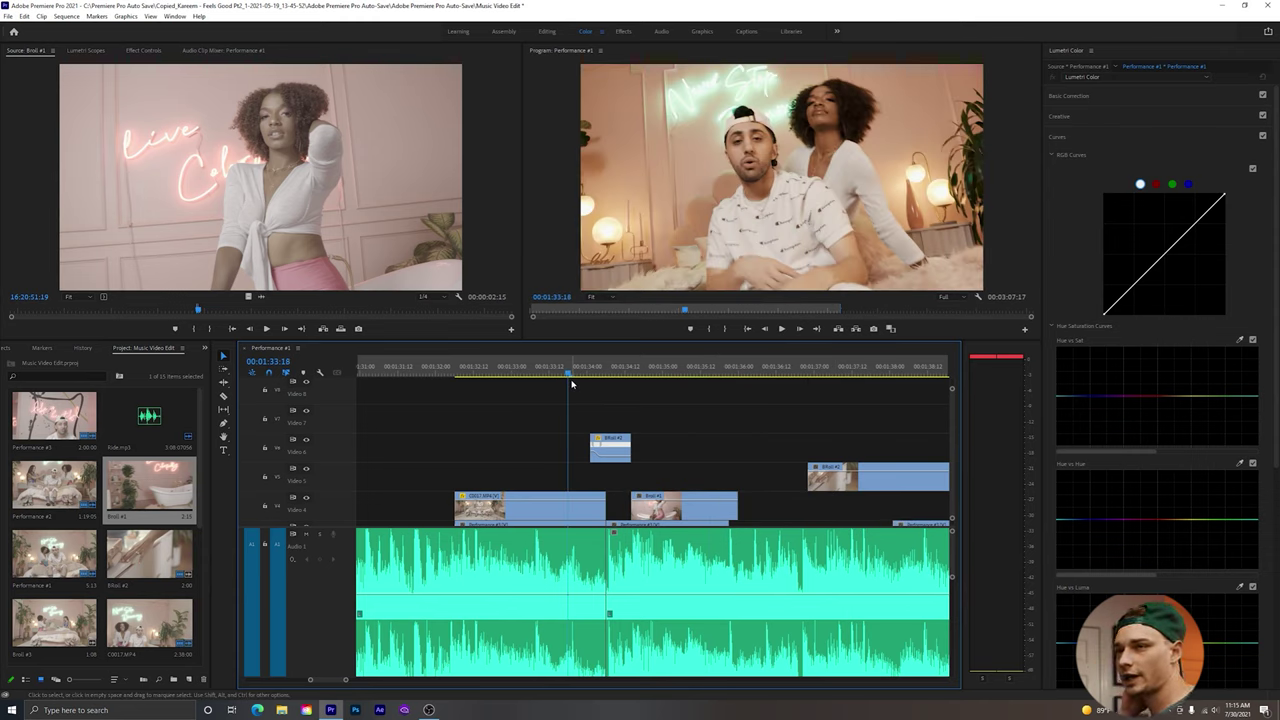
{"action": "key", "text": "space"}
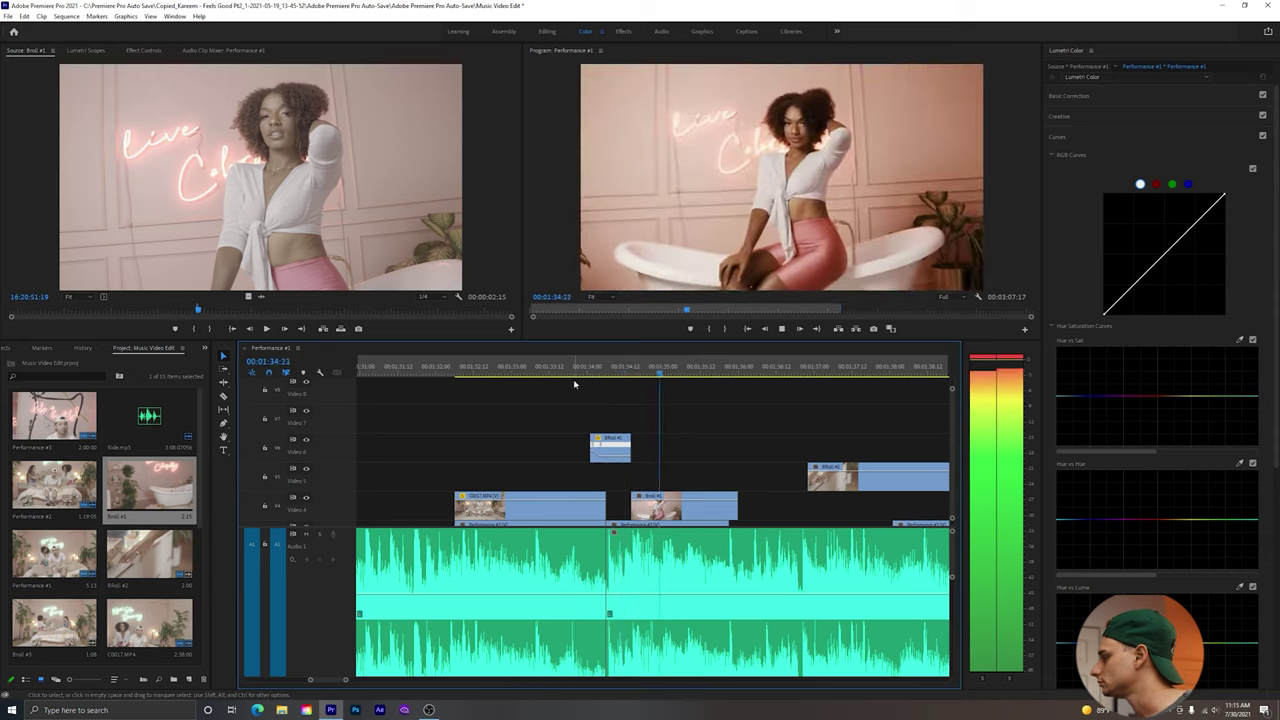
{"action": "key", "text": "space"}
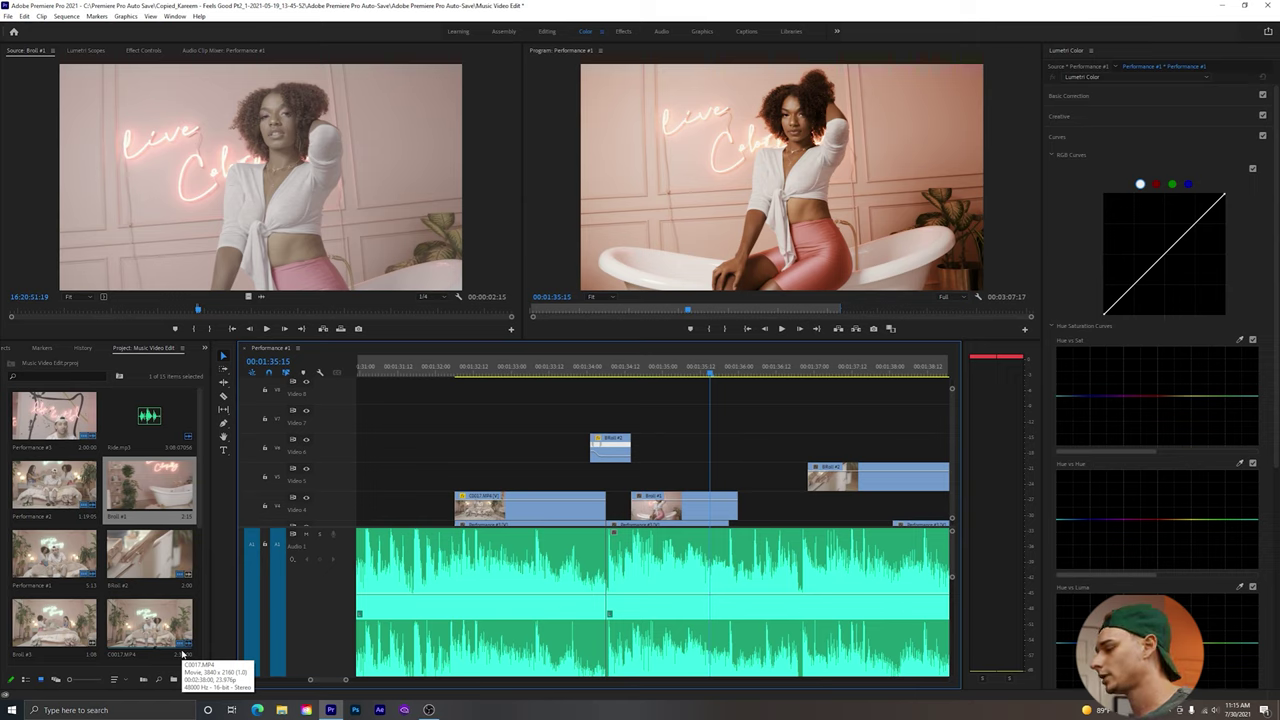
Import FILM TRANSITION 14 from This PC > Videos > Assets into the Project panel.
{"action": "left_click", "coordinate": [281, 710]}
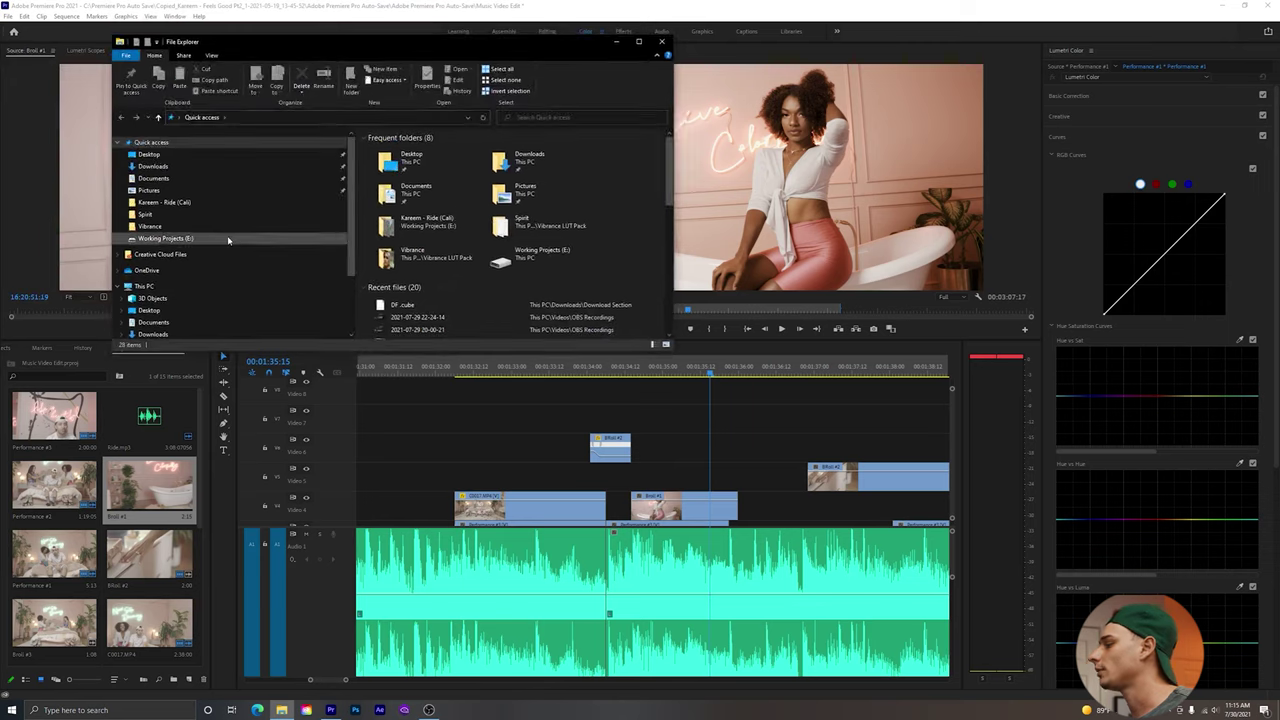
{"action": "scroll", "coordinate": [205, 301], "scroll_direction": "down", "scroll_amount": 2}
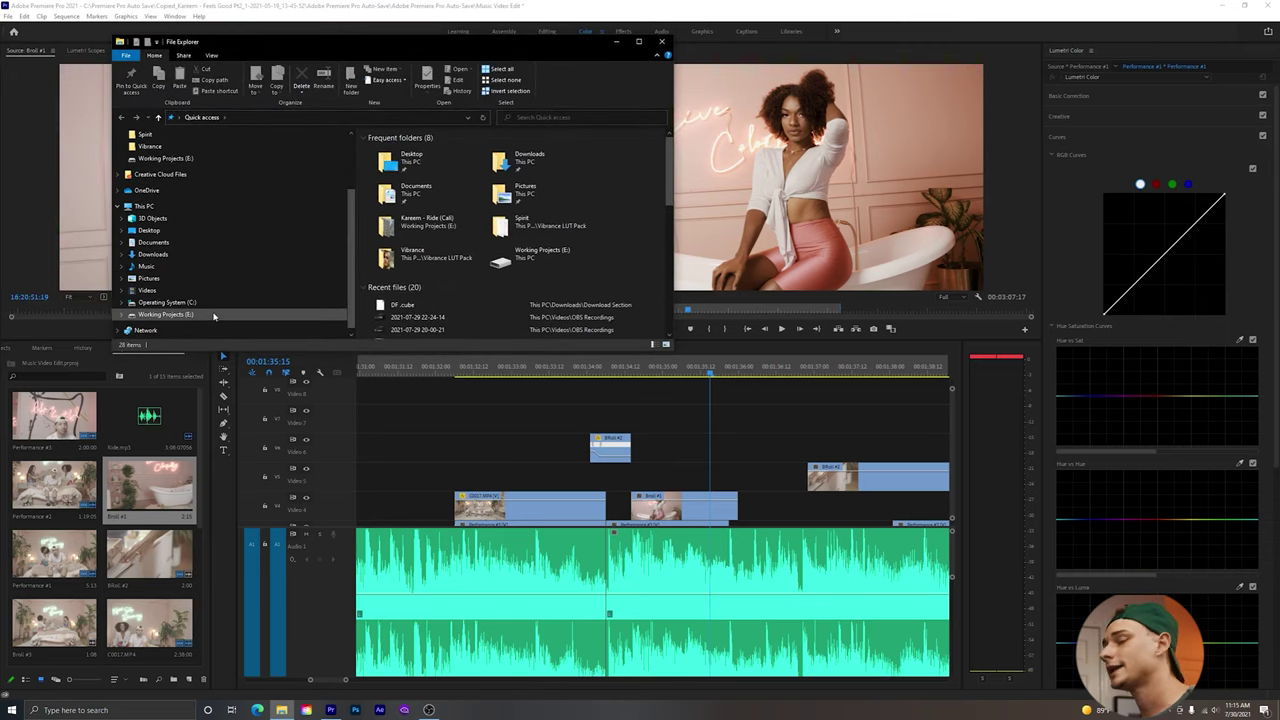
{"action": "left_click", "coordinate": [215, 290]}
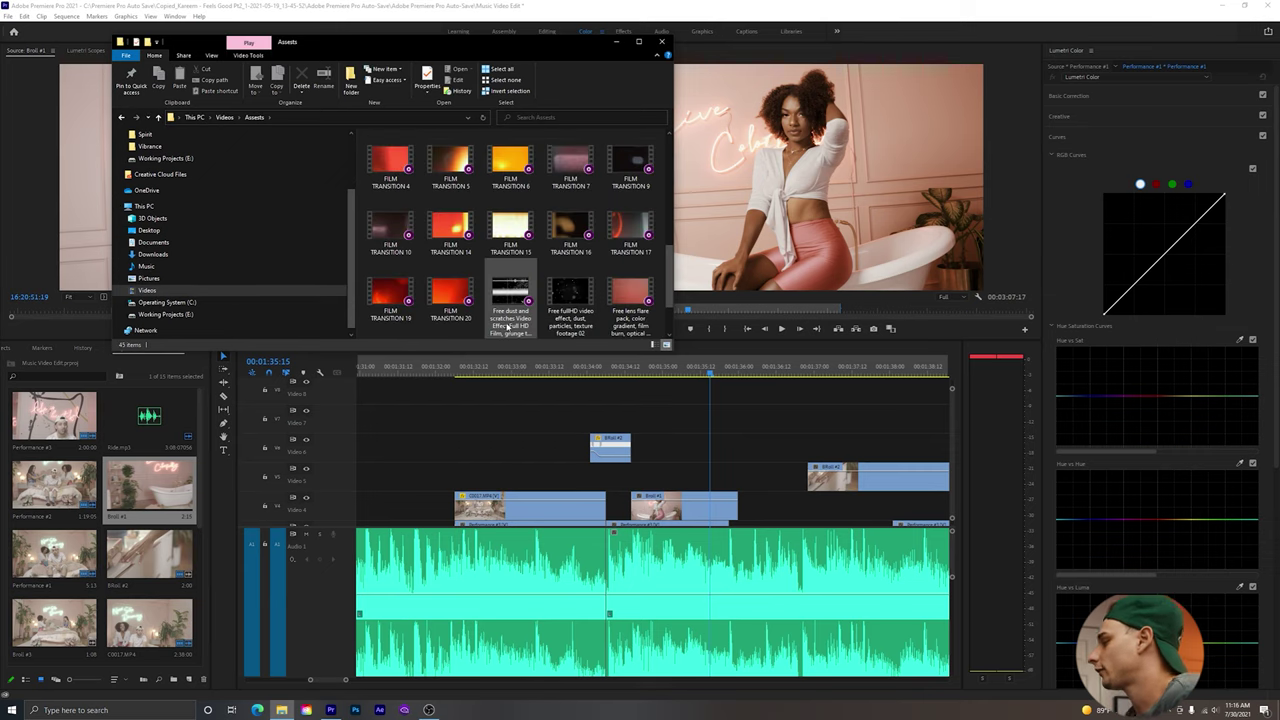
{"action": "scroll", "coordinate": [512, 300], "scroll_direction": "down", "scroll_amount": 1}
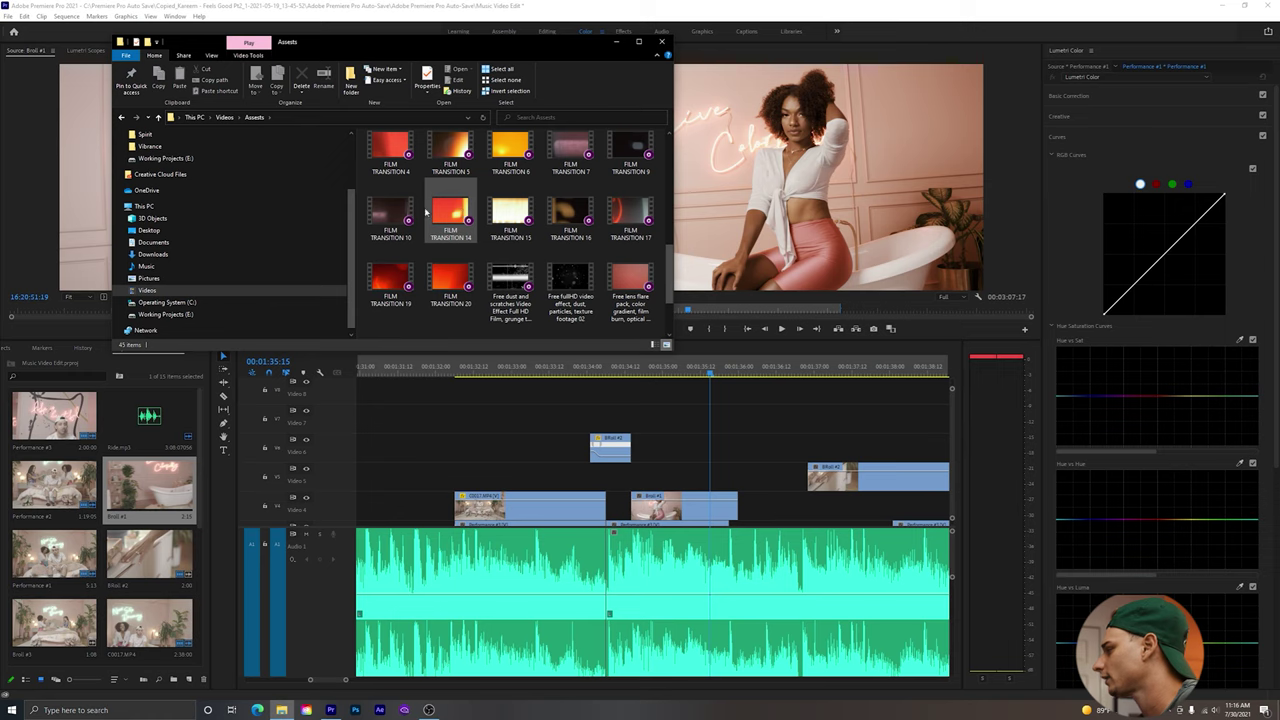
{"action": "left_click_drag", "start_coordinate": [455, 210], "coordinate": [112, 447]}
Place FILM TRANSITION 14 on the new V7 track above the cutaway.
{"action": "left_click", "coordinate": [141, 422]}
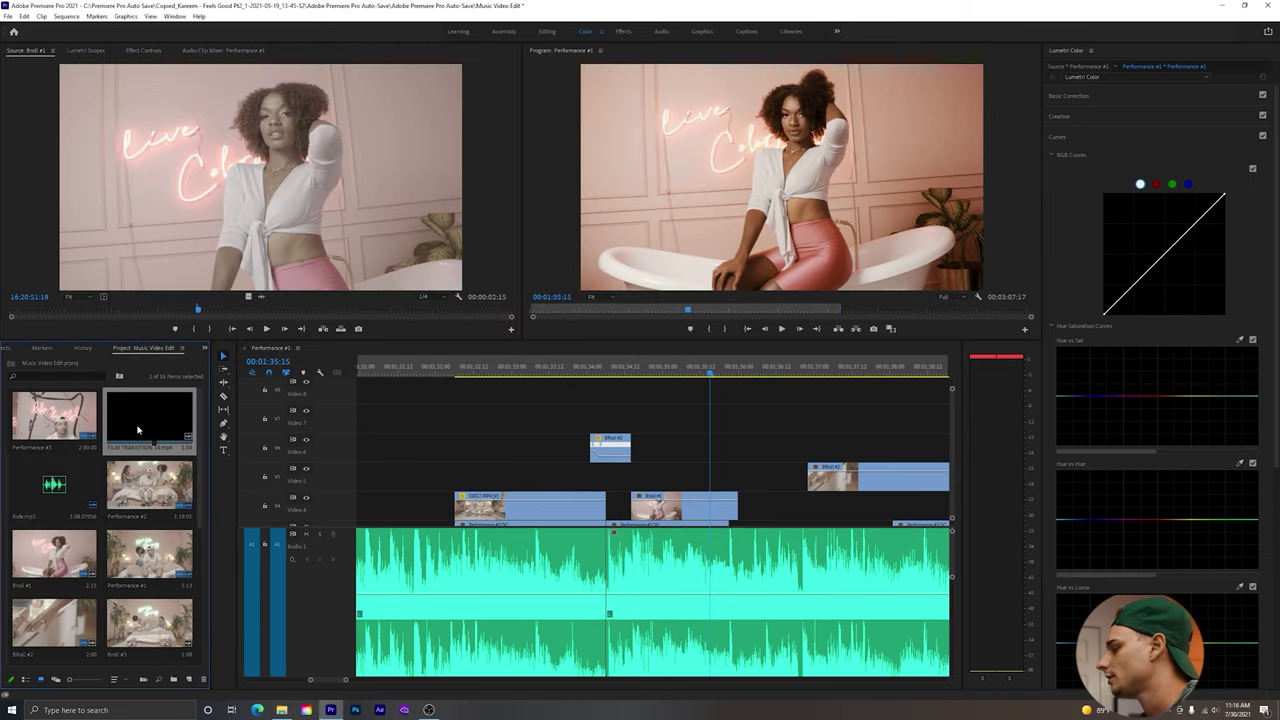
{"action": "left_click_drag", "start_coordinate": [147, 419], "coordinate": [683, 441]}
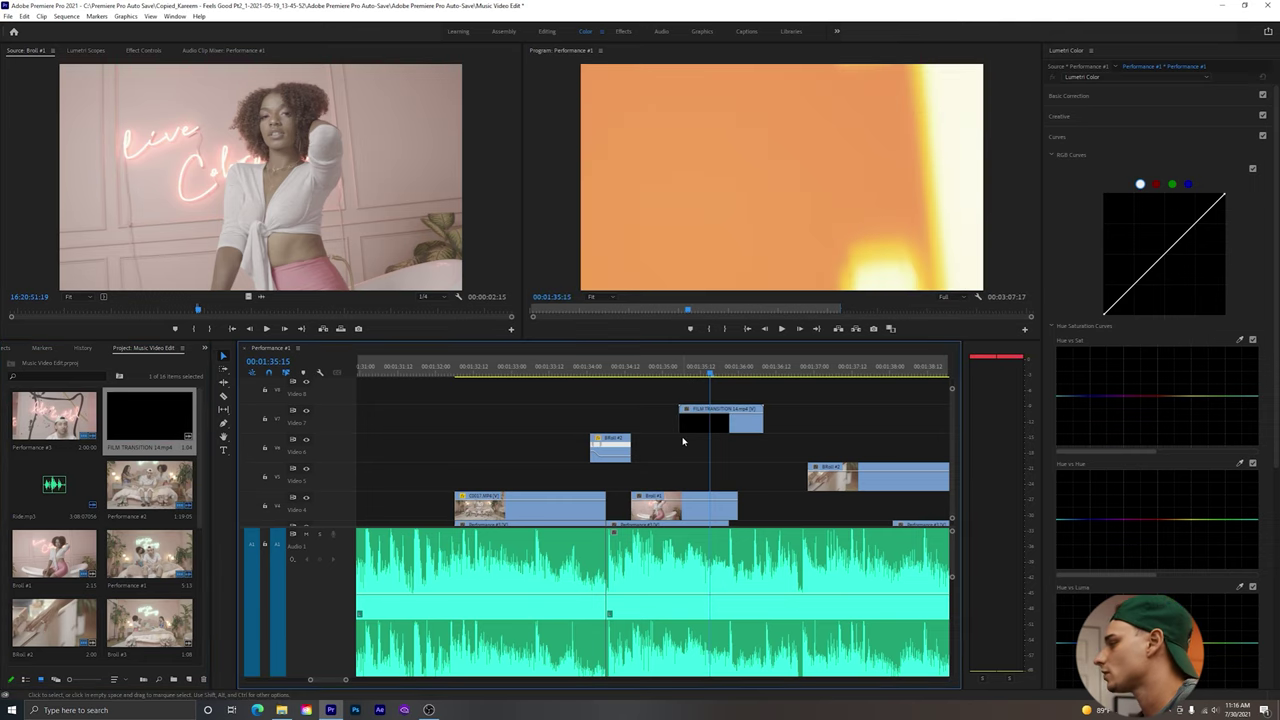
{"action": "left_click", "coordinate": [707, 437]}
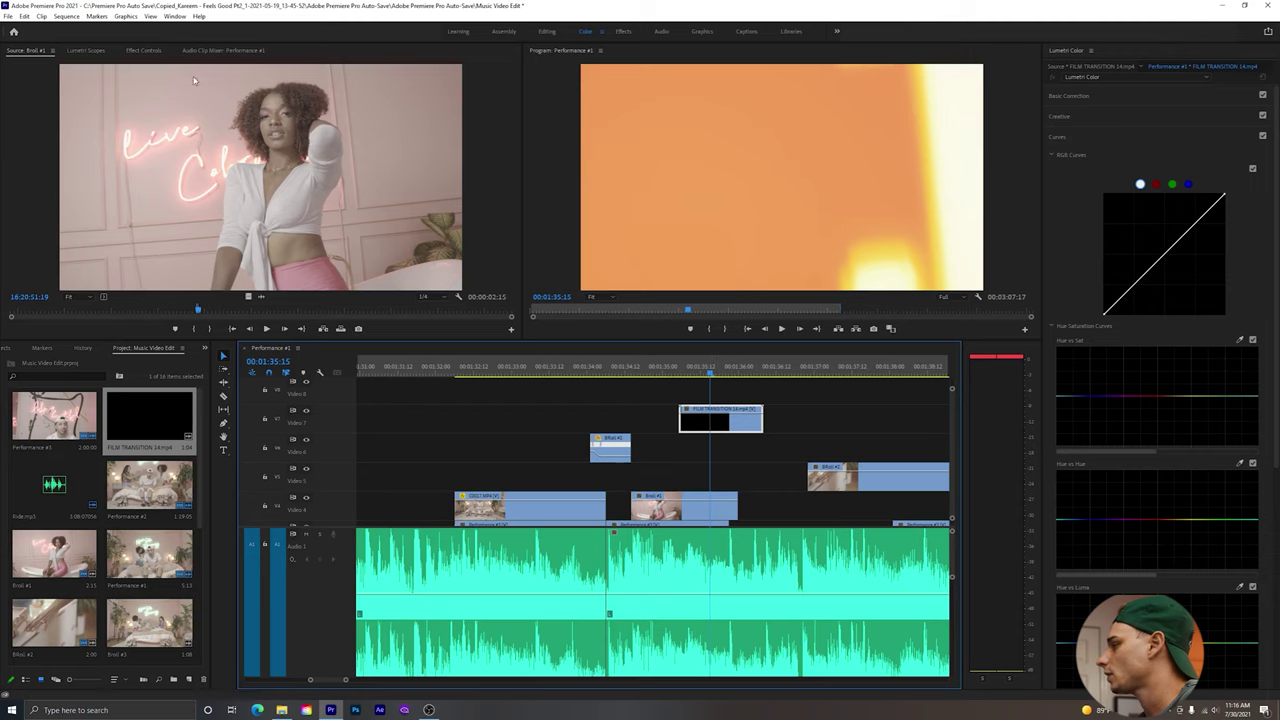
Set the clip's Opacity blend mode to Screen and preview from 01:35:03.
{"action": "left_click", "coordinate": [150, 51]}
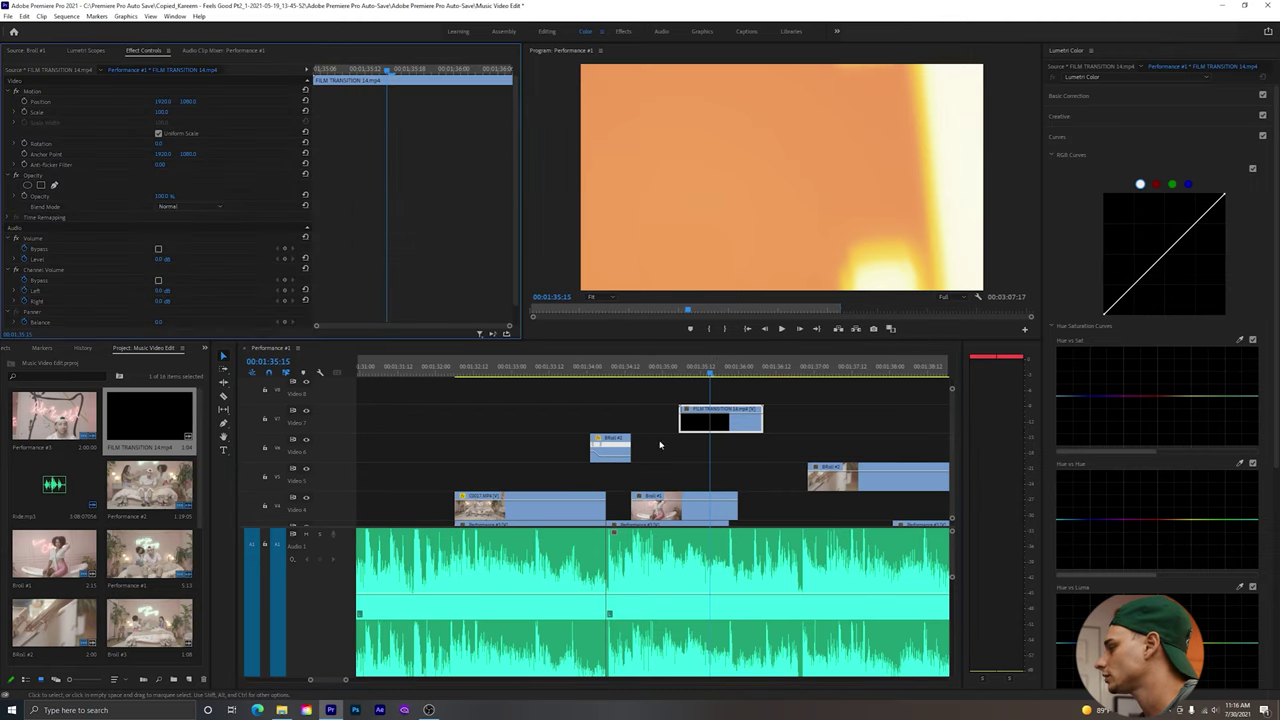
{"action": "left_click", "coordinate": [737, 428]}
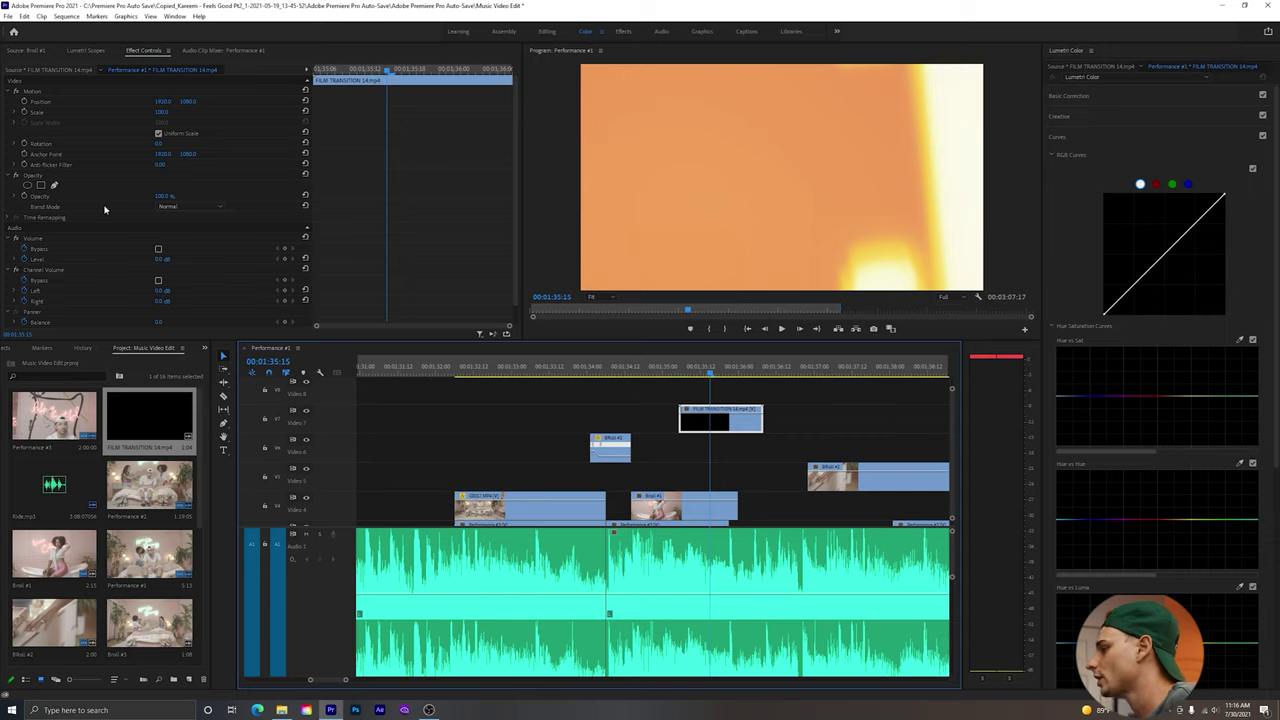
{"action": "left_click", "coordinate": [203, 209]}
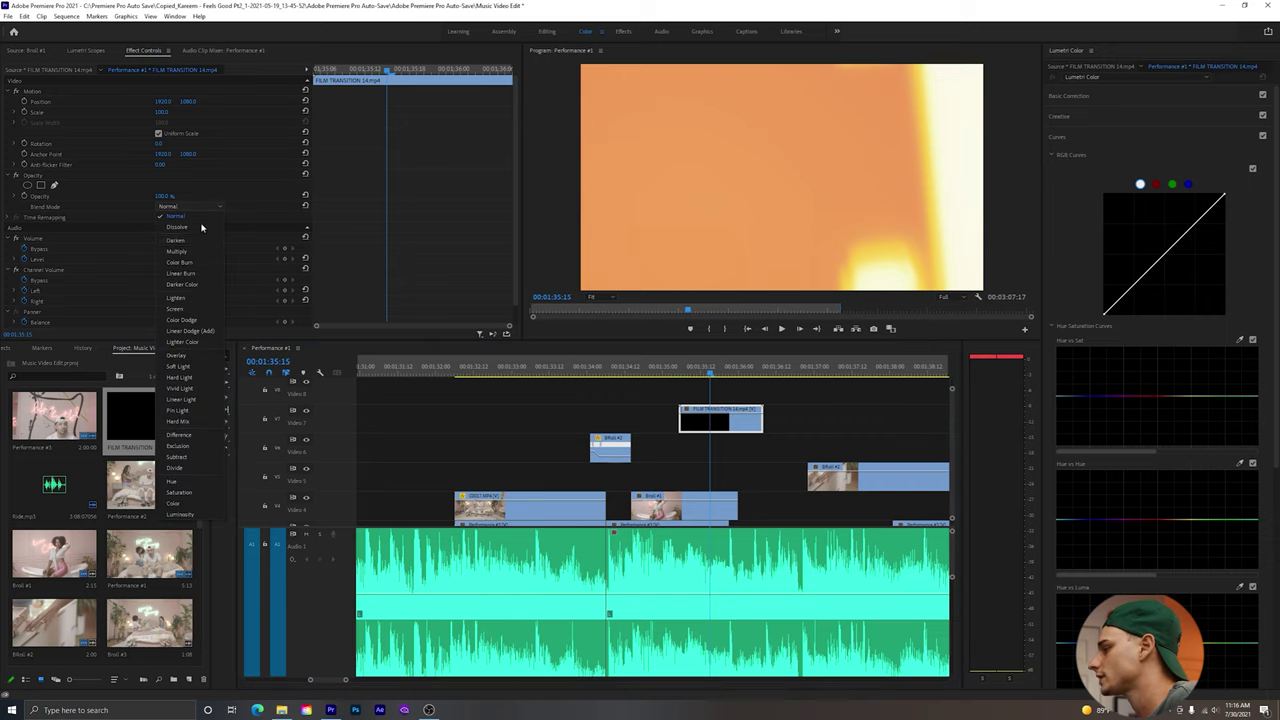
{"action": "left_click", "coordinate": [192, 309]}
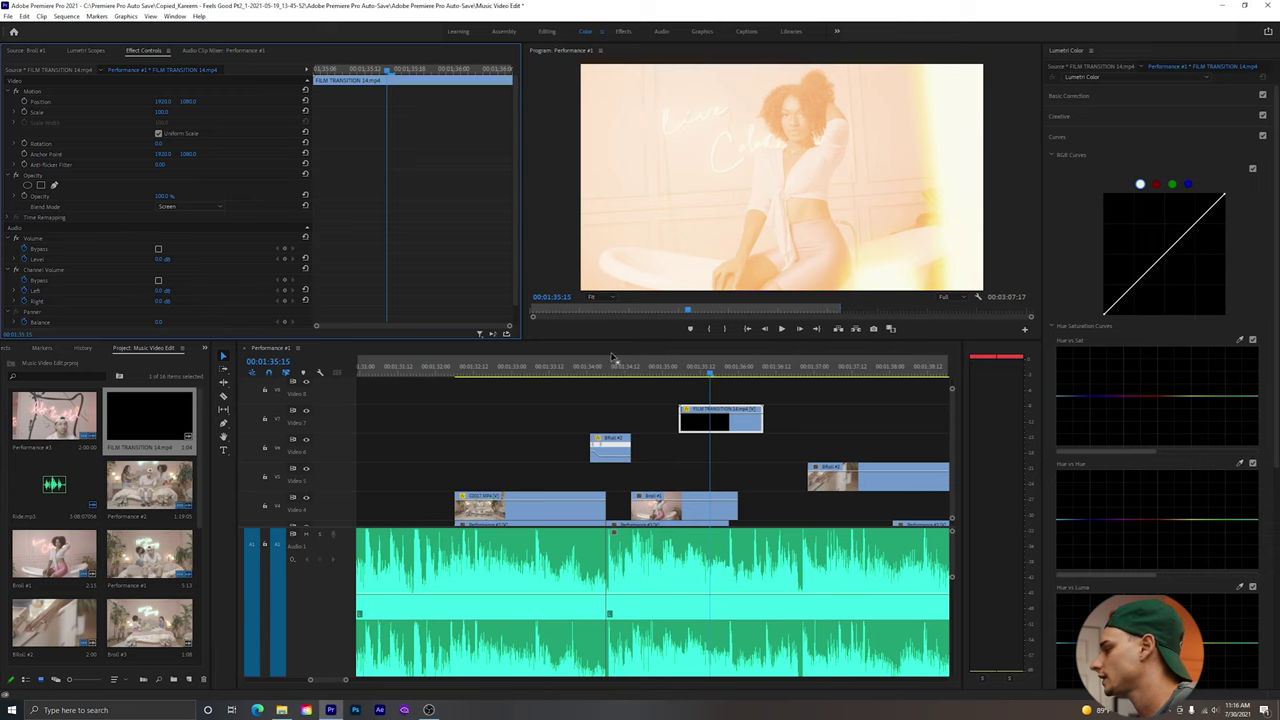
{"action": "left_click", "coordinate": [674, 372]}
{"action": "key", "text": "space"}
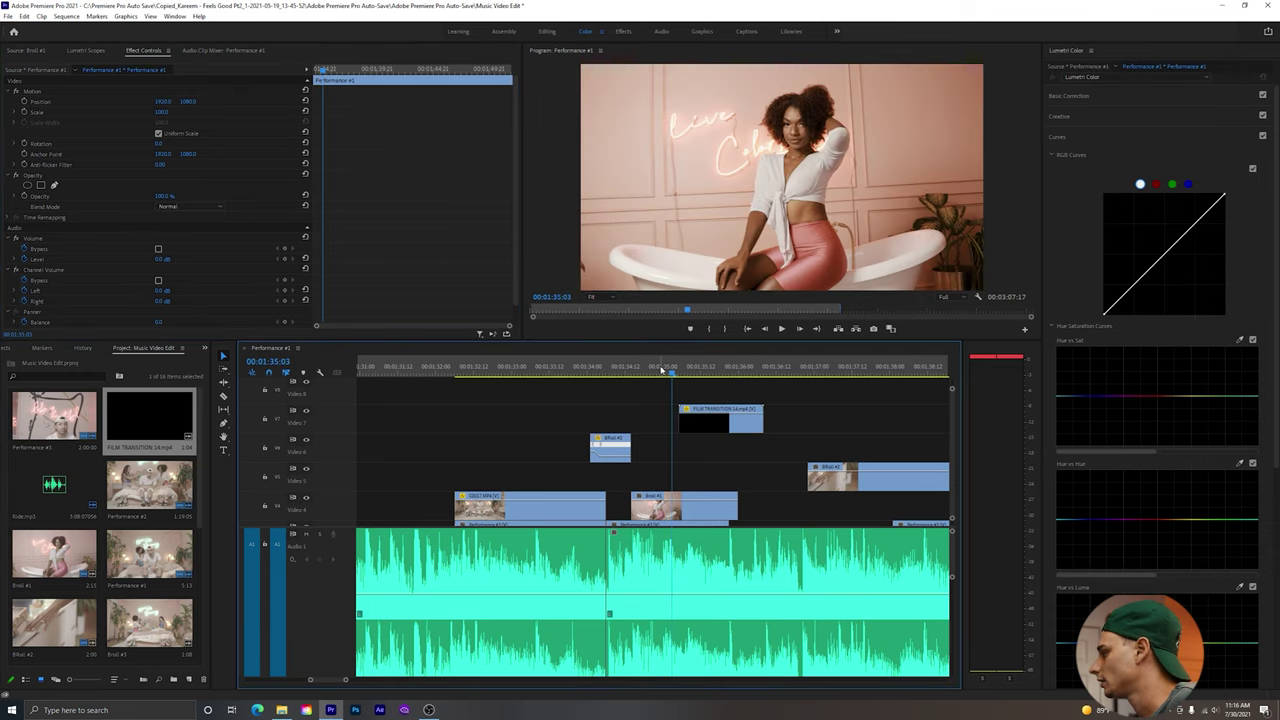
Nudge the FILM TRANSITION 14 clip slightly later on V7 and replay to check timing.
{"action": "left_click", "coordinate": [659, 367]}
{"action": "left_click_drag", "start_coordinate": [720, 431], "coordinate": [738, 428]}
{"action": "key", "text": "space"}
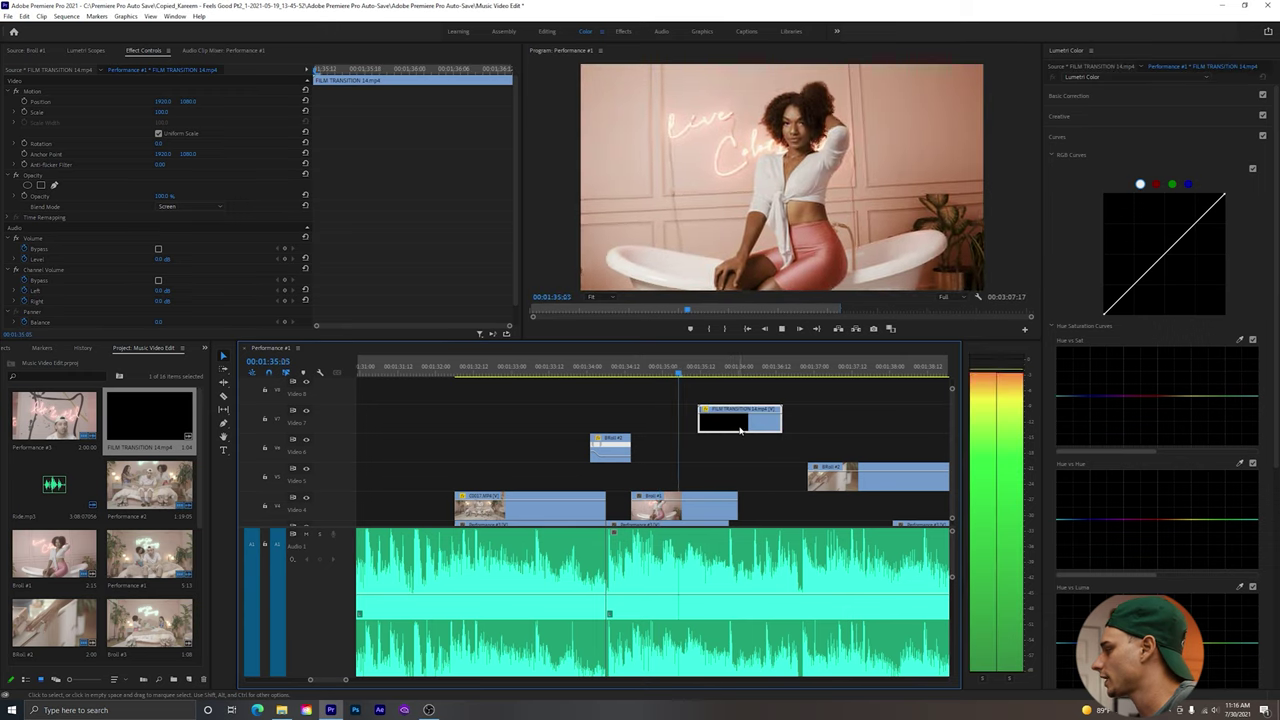
{"action": "left_click_drag", "start_coordinate": [741, 430], "coordinate": [759, 430]}
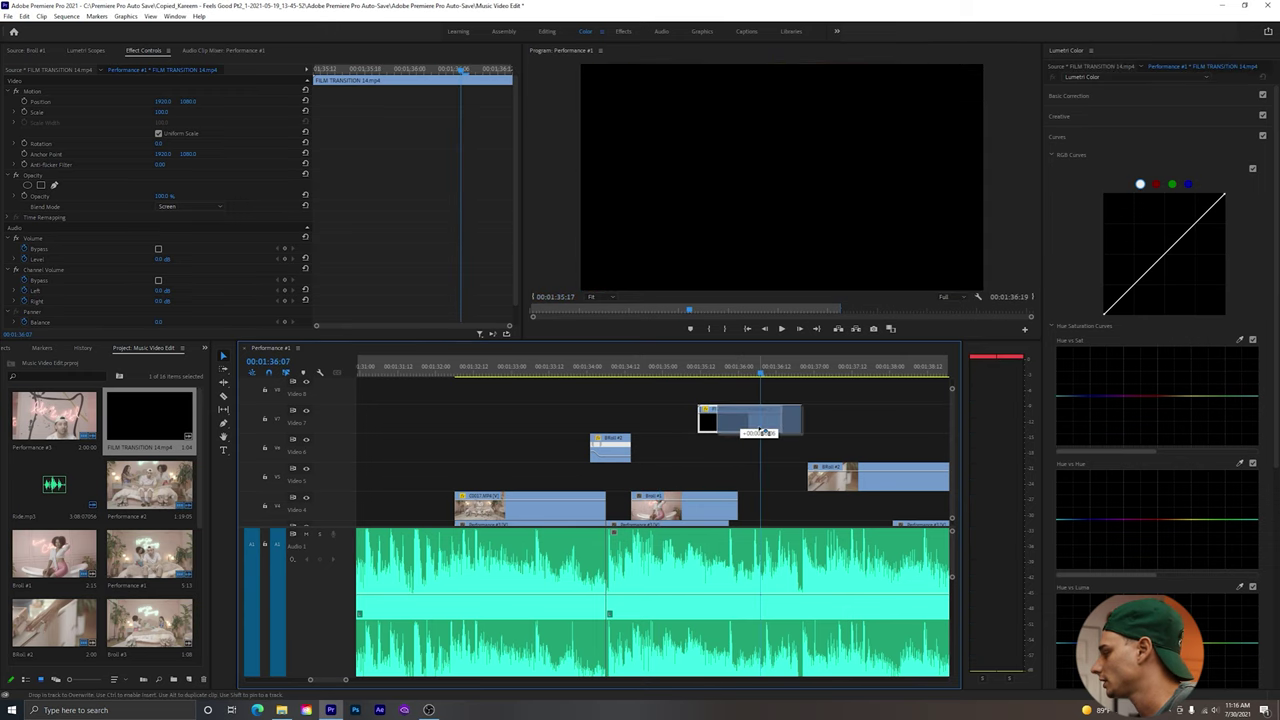
{"action": "left_click", "coordinate": [659, 367]}
{"action": "key", "text": "space"}
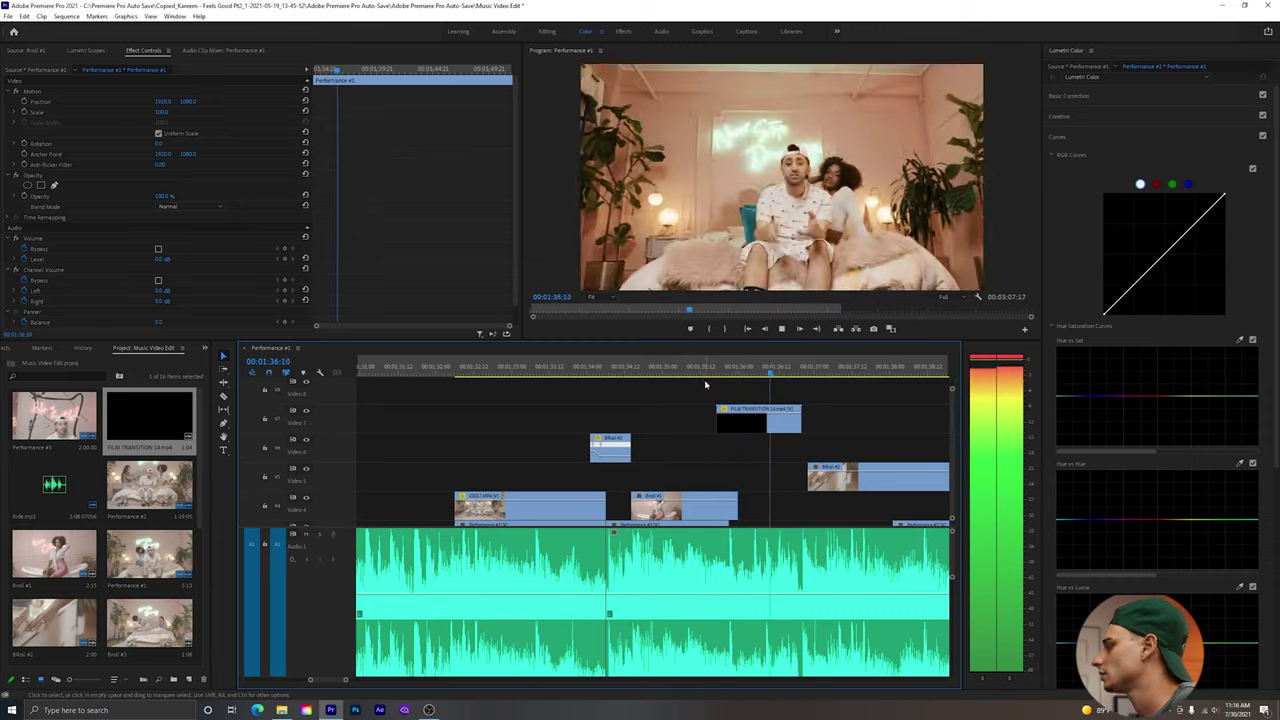
{"action": "key", "text": "space"}
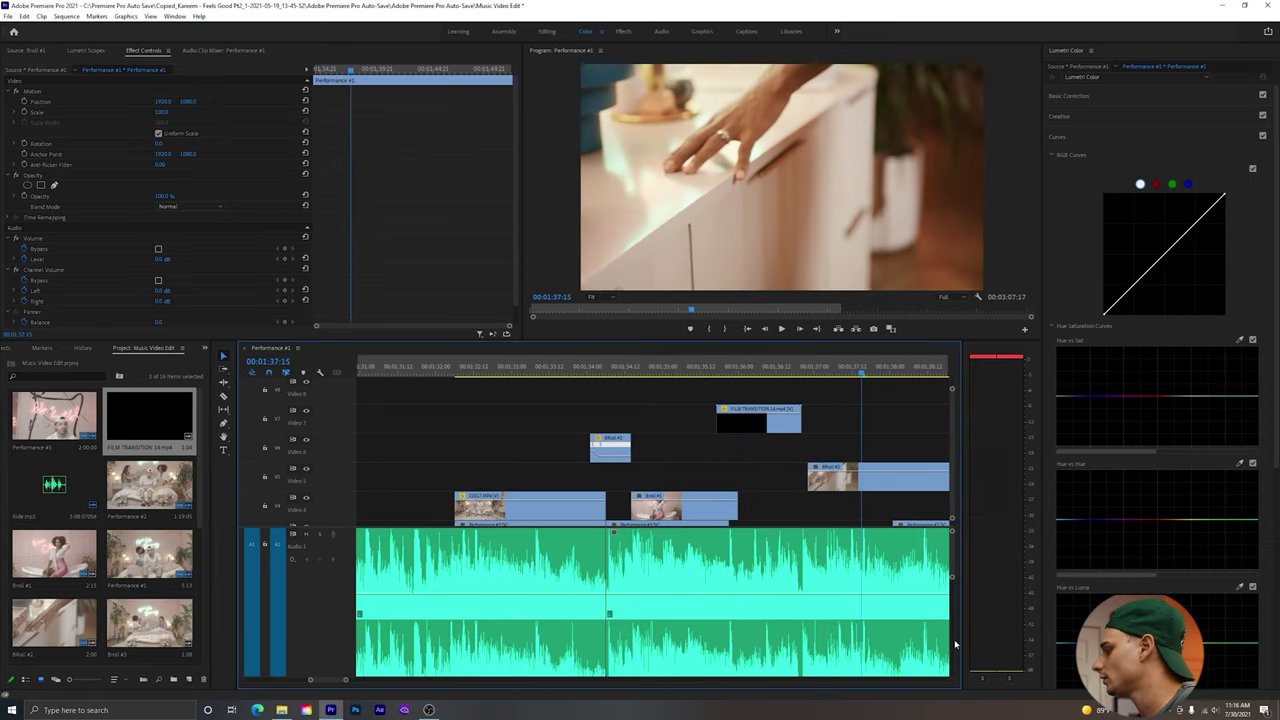
Lower the transition clip's audio to about -17.3 dB and play back from 01:33.
{"action": "left_click_drag", "start_coordinate": [952, 577], "coordinate": [957, 587]}
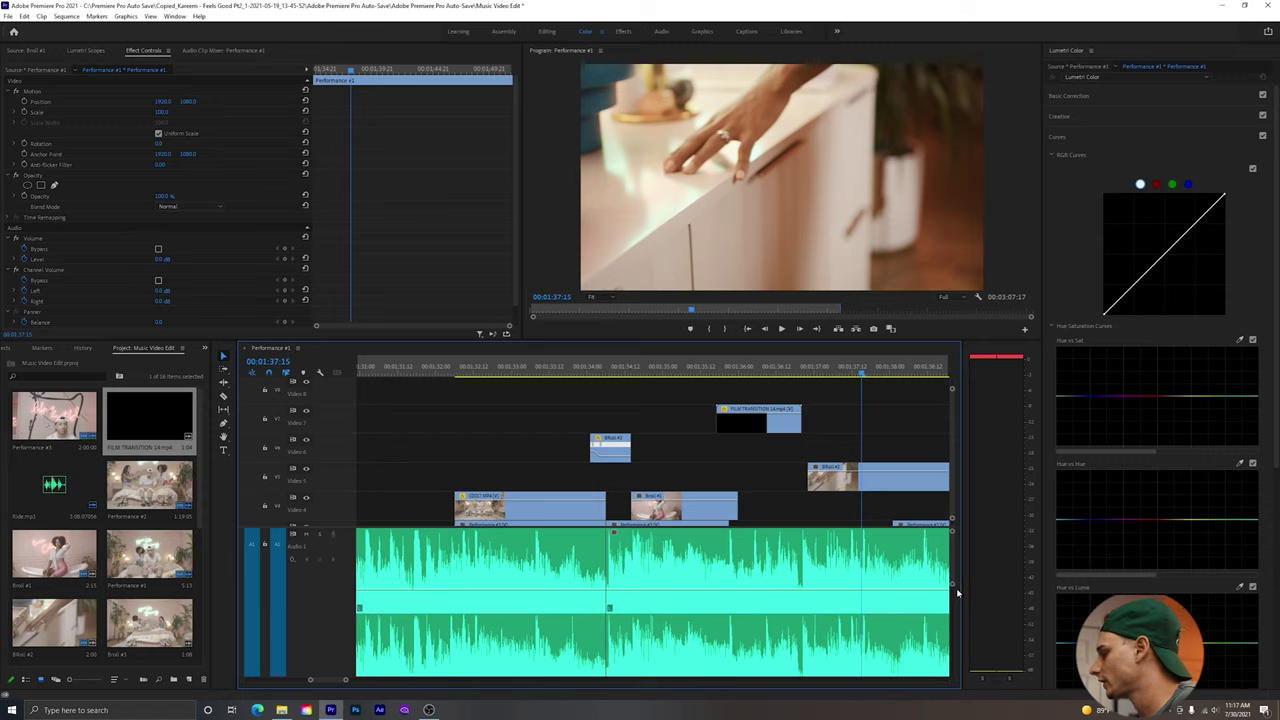
{"action": "left_click_drag", "start_coordinate": [953, 589], "coordinate": [956, 665]}
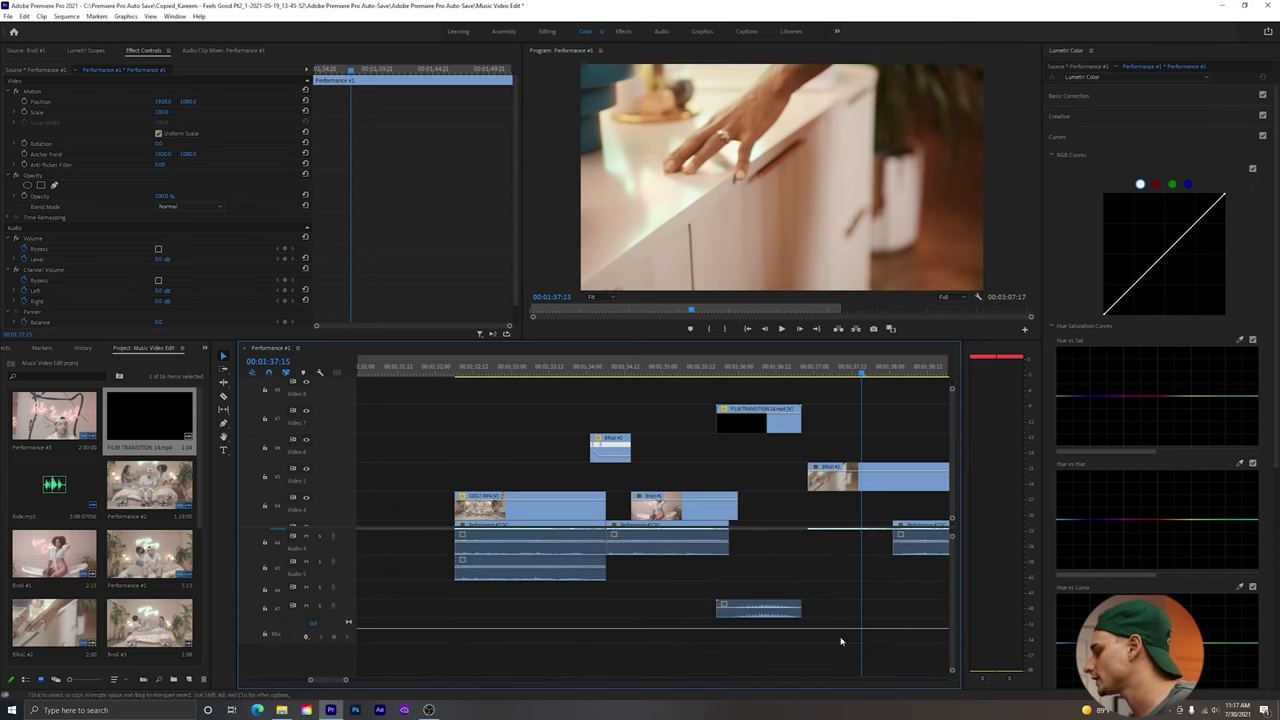
{"action": "left_click", "coordinate": [785, 612]}
{"action": "left_click_drag", "start_coordinate": [785, 612], "coordinate": [785, 625]}
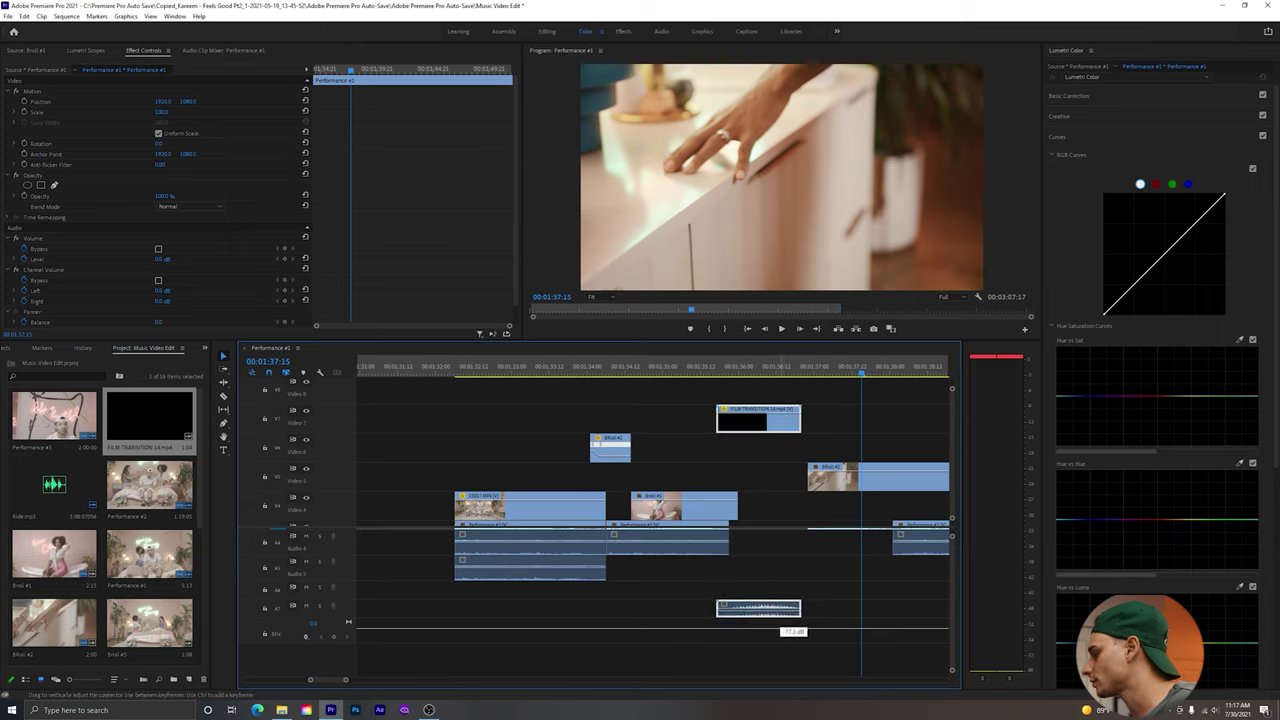
{"action": "left_click", "coordinate": [695, 368]}
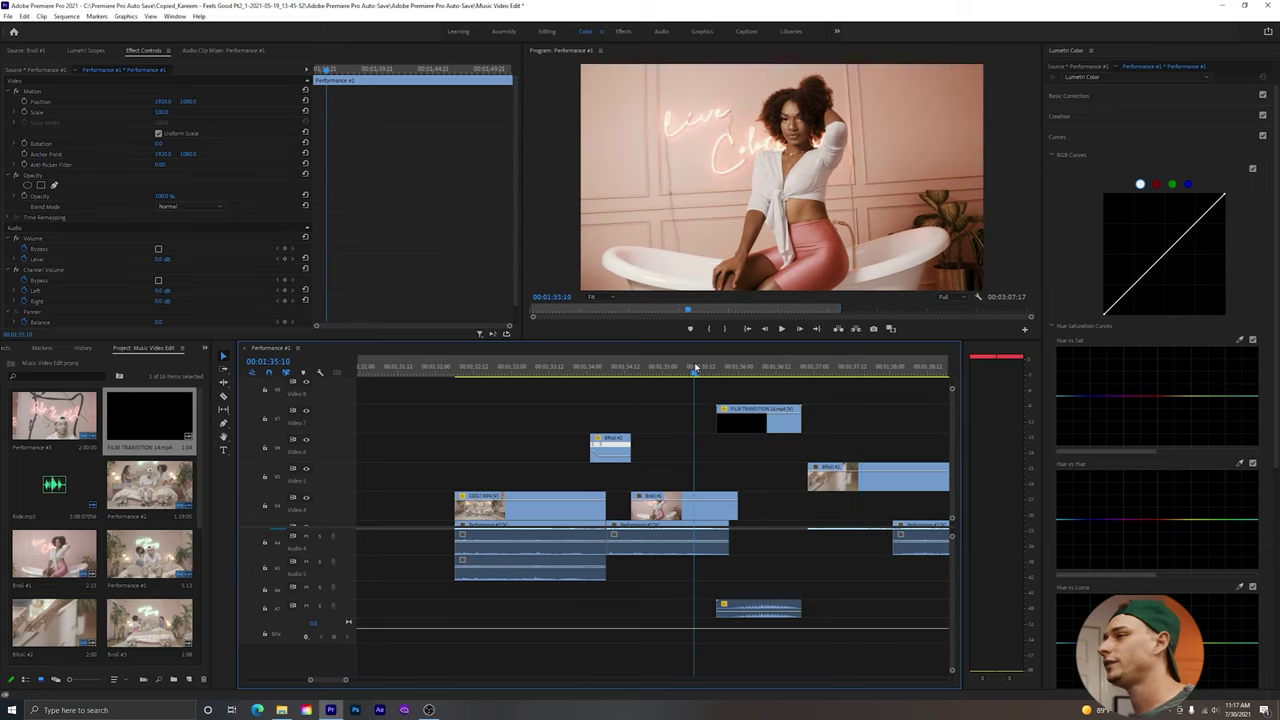
{"action": "key", "text": "space"}
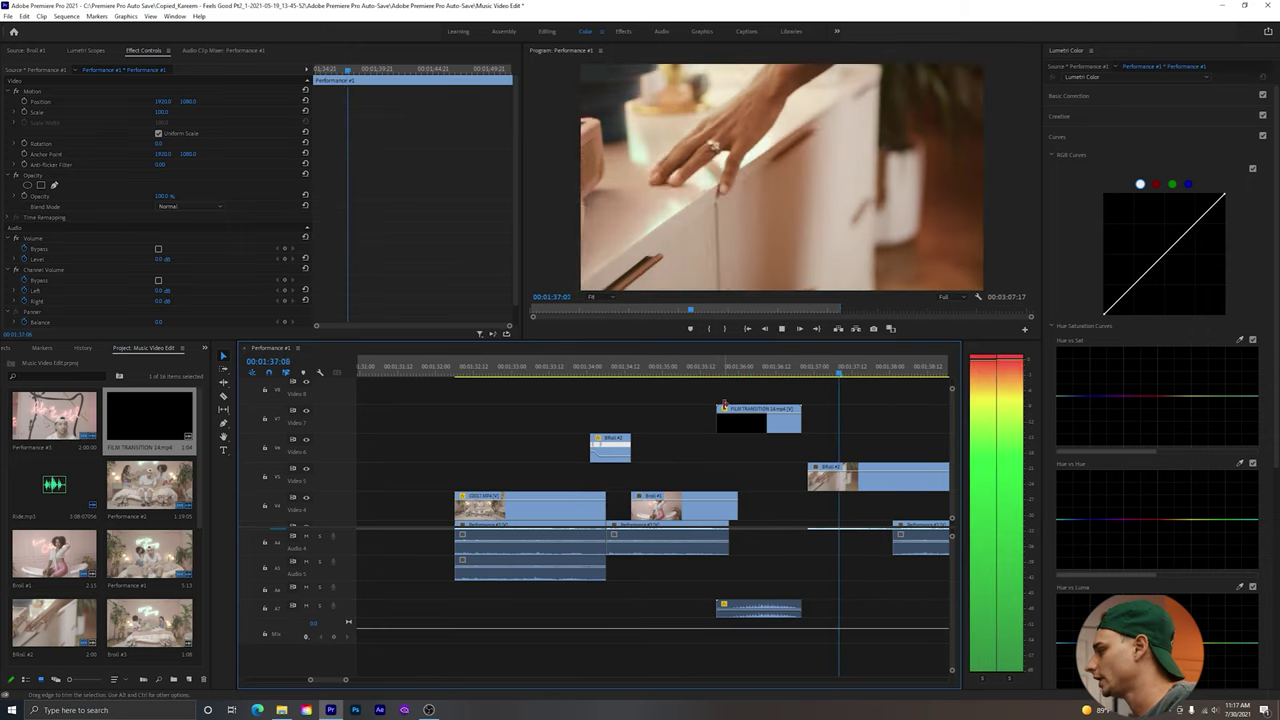
{"action": "key", "text": "space"}
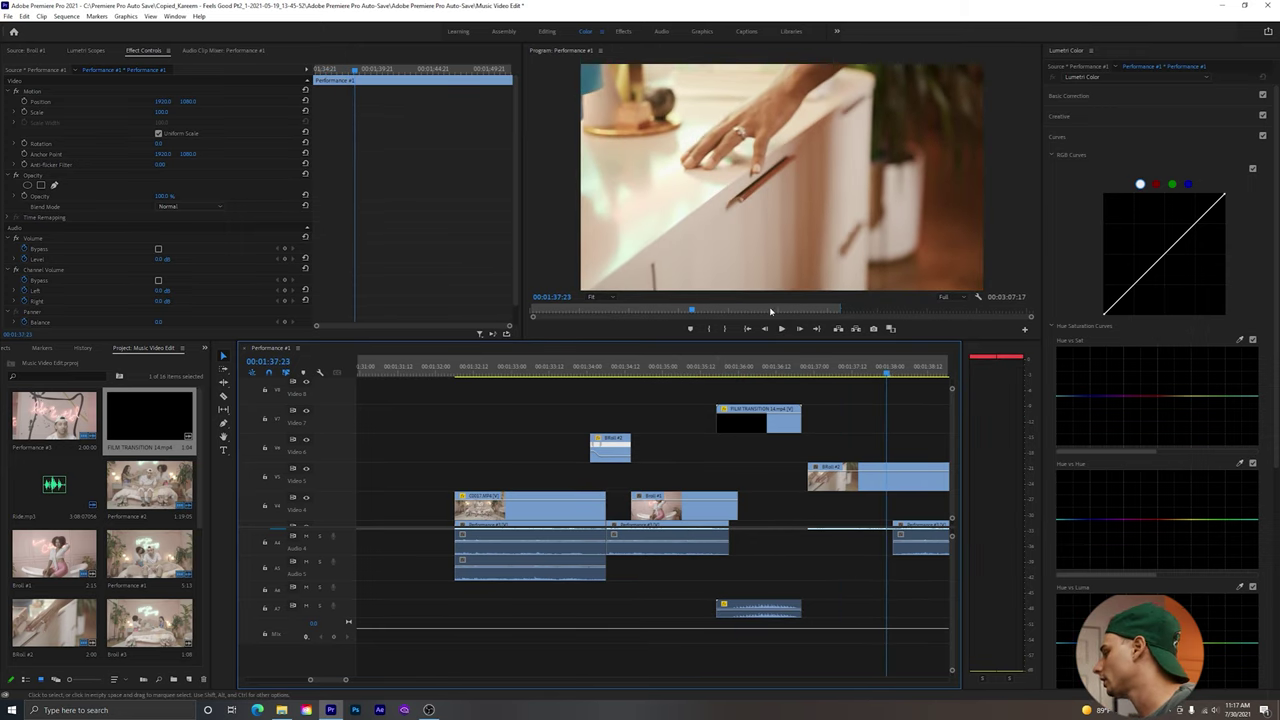
{"action": "left_click", "coordinate": [524, 368]}
{"action": "key", "text": "space"}
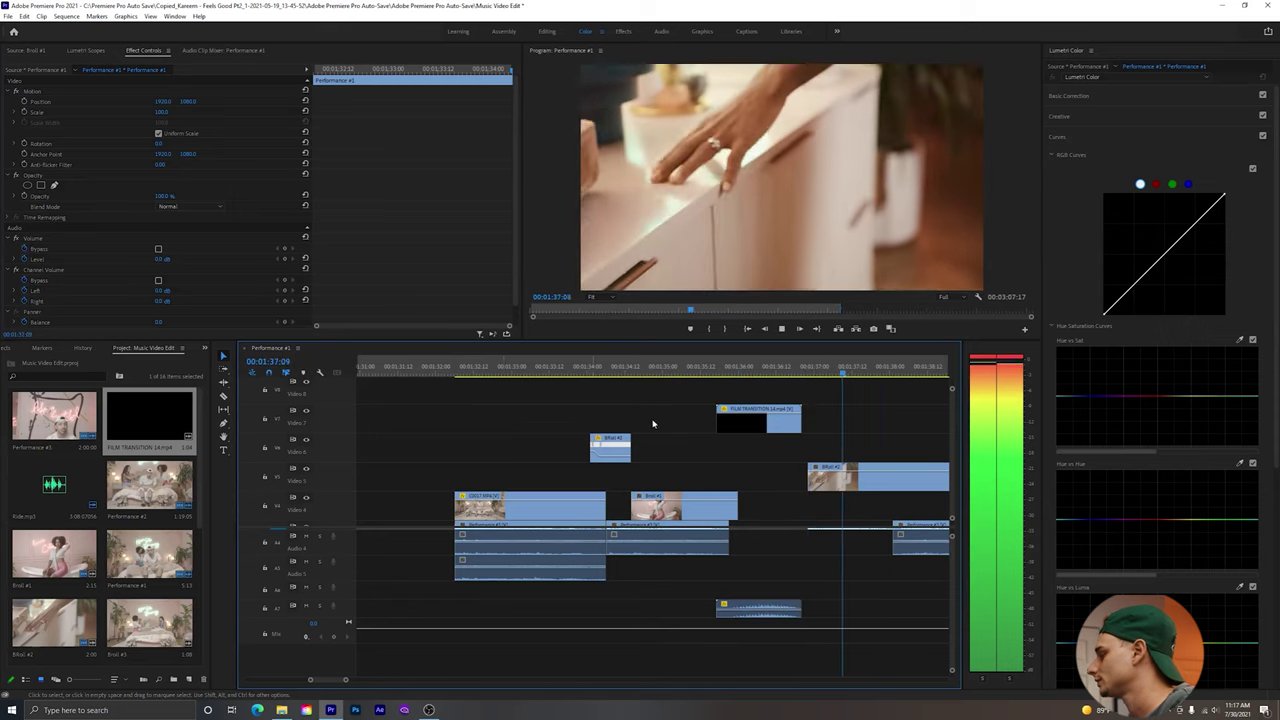
{"action": "key", "text": "space"}
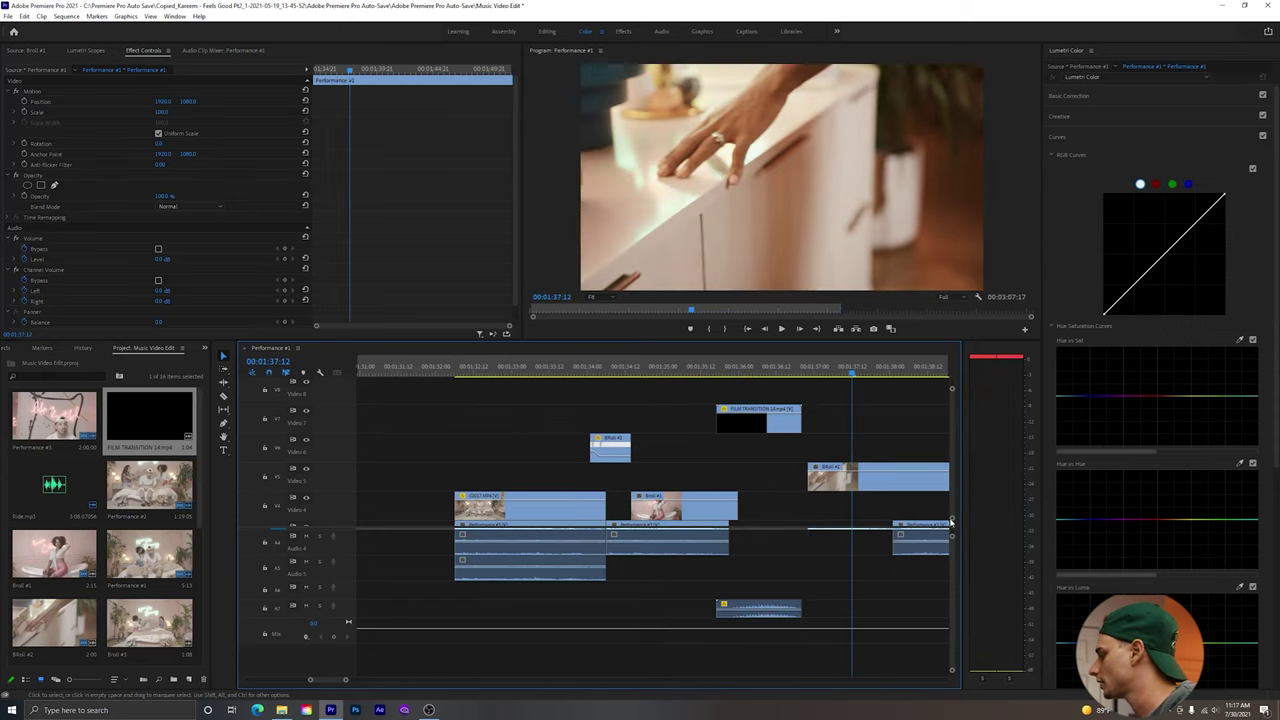
Razor the V1 Performance #1 clip at two points around 01:36 and preview the isolated piece.
{"action": "double_click", "coordinate": [951, 521]}
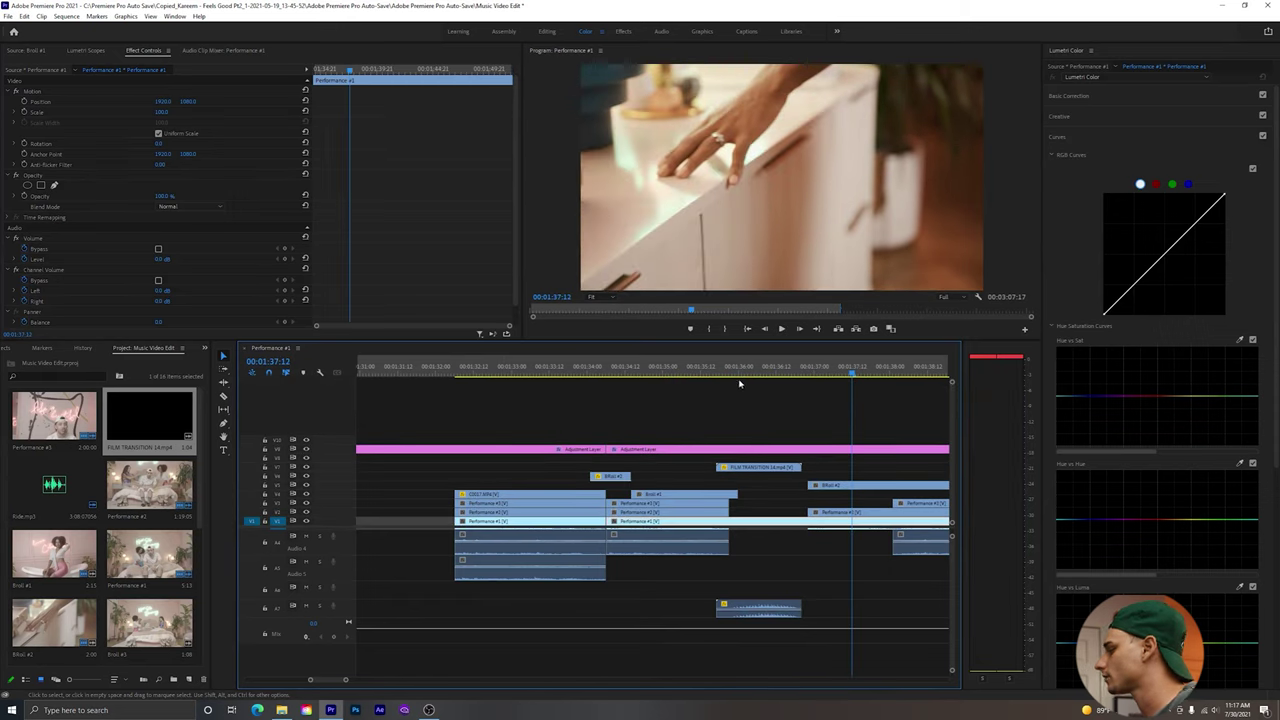
{"action": "left_click", "coordinate": [729, 372]}
{"action": "key", "text": "space"}
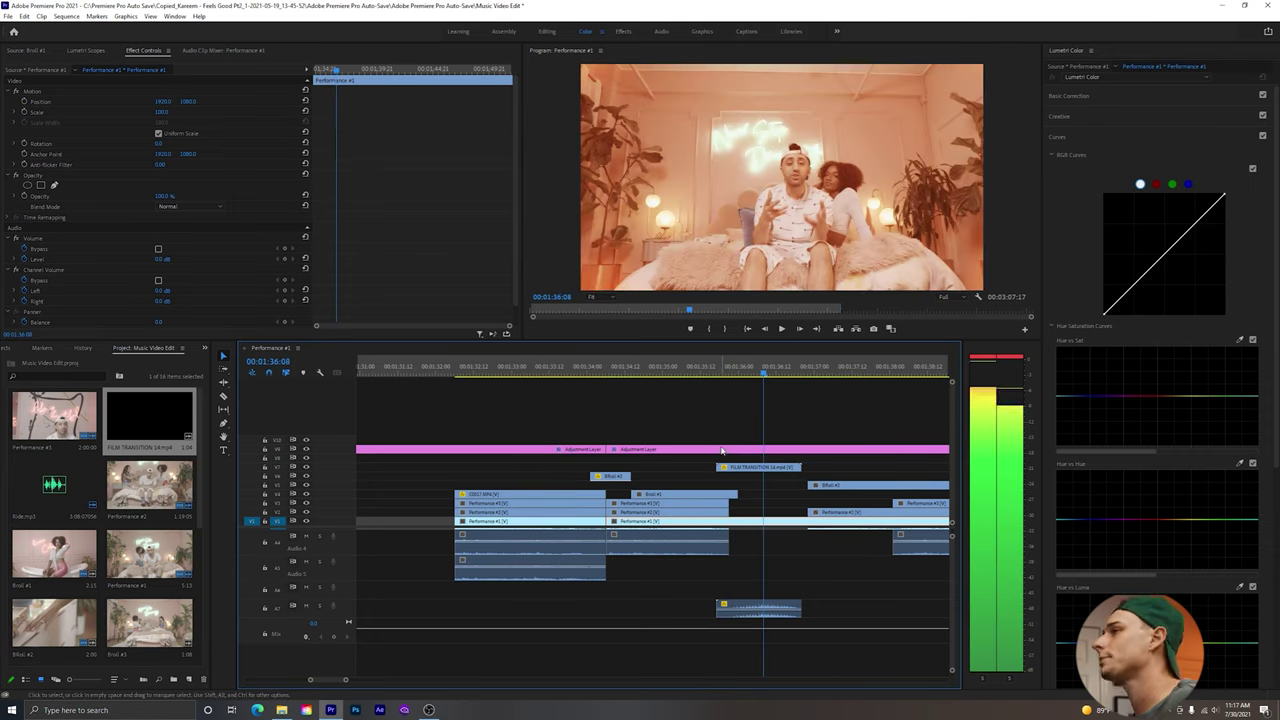
{"action": "key", "text": "c"}
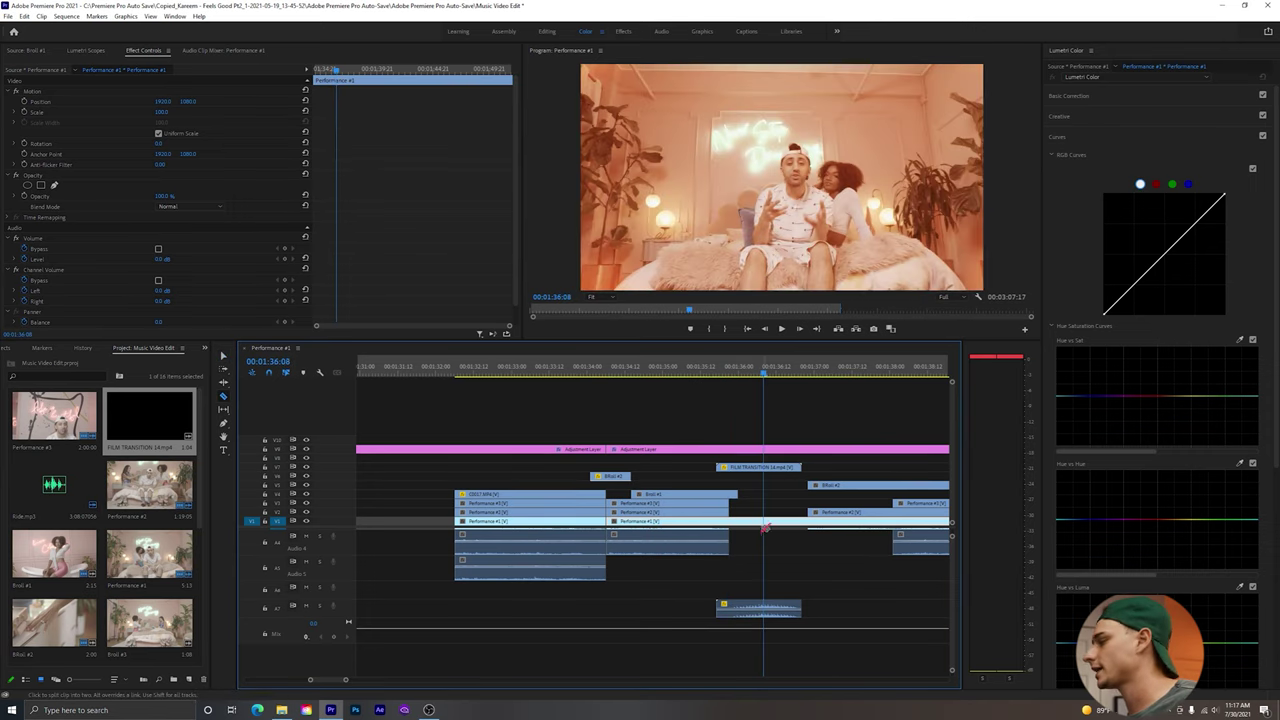
{"action": "left_click", "coordinate": [729, 521], "text": "shift"}
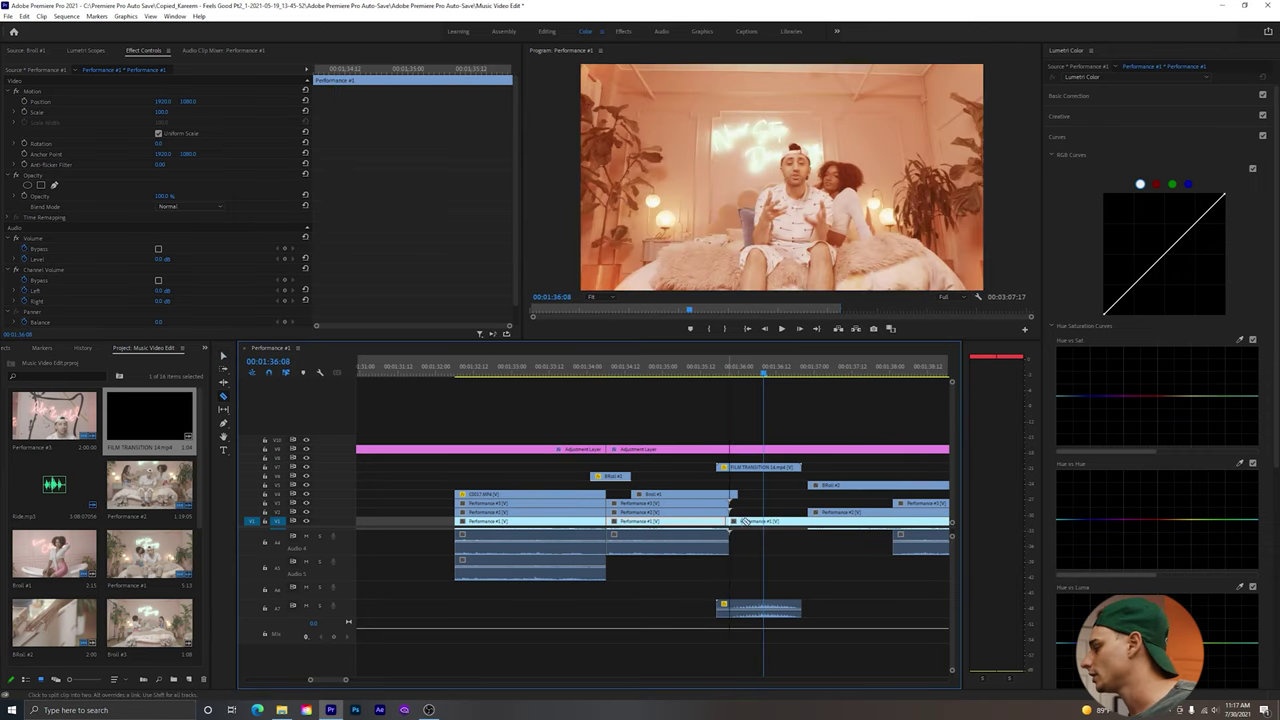
{"action": "left_click", "coordinate": [818, 521]}
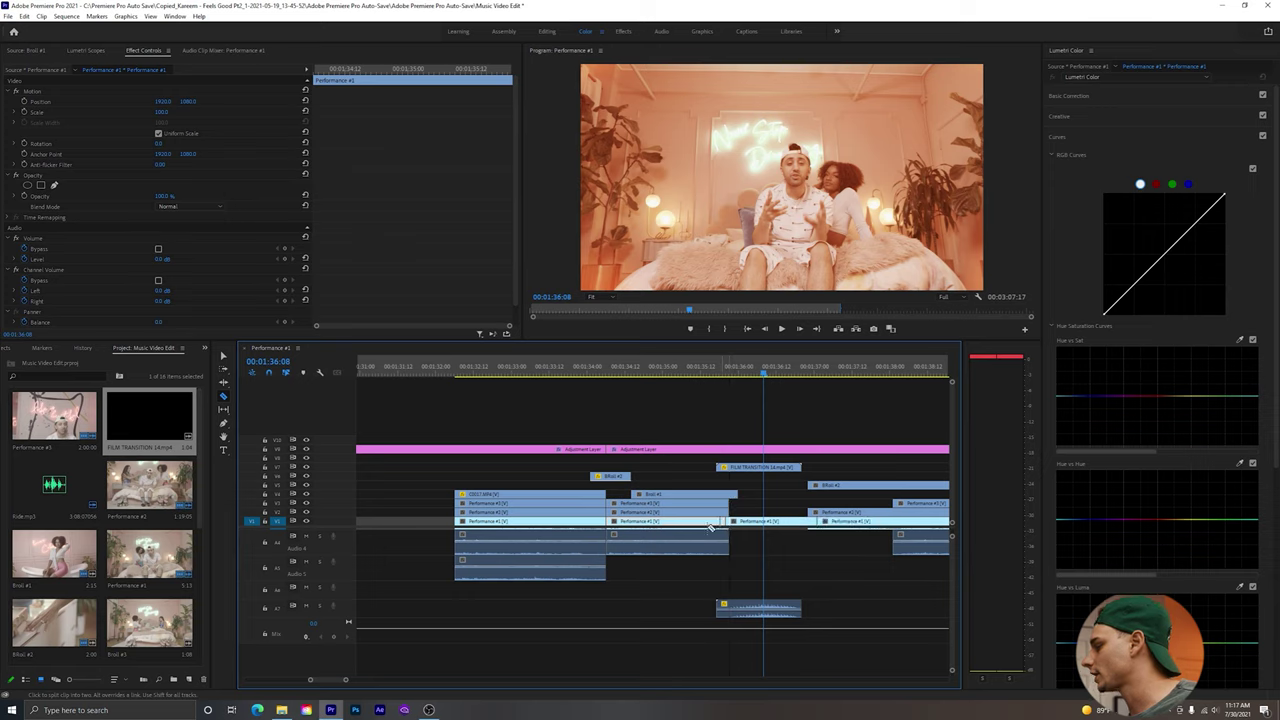
{"action": "left_click", "coordinate": [711, 378]}
{"action": "key", "text": "space"}
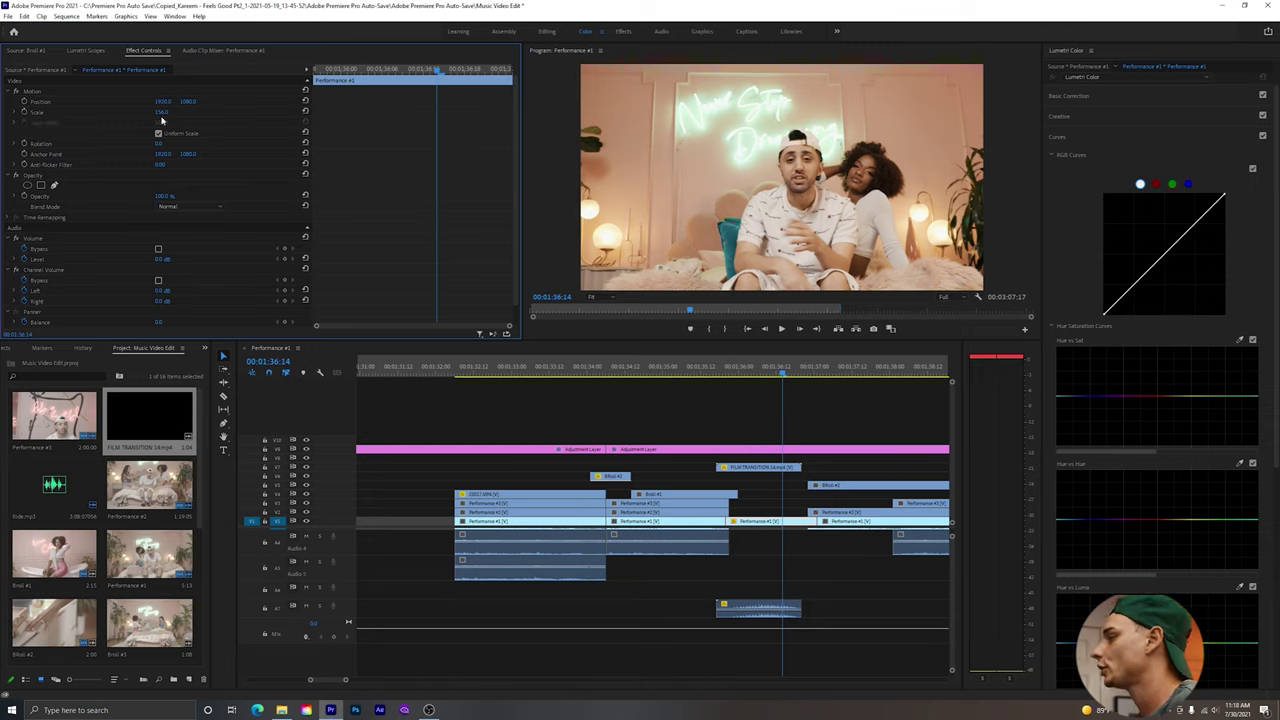
Enable Scale and Rotation keyframes and tilt the shot to about 25 degrees.
{"action": "left_click", "coordinate": [24, 112]}
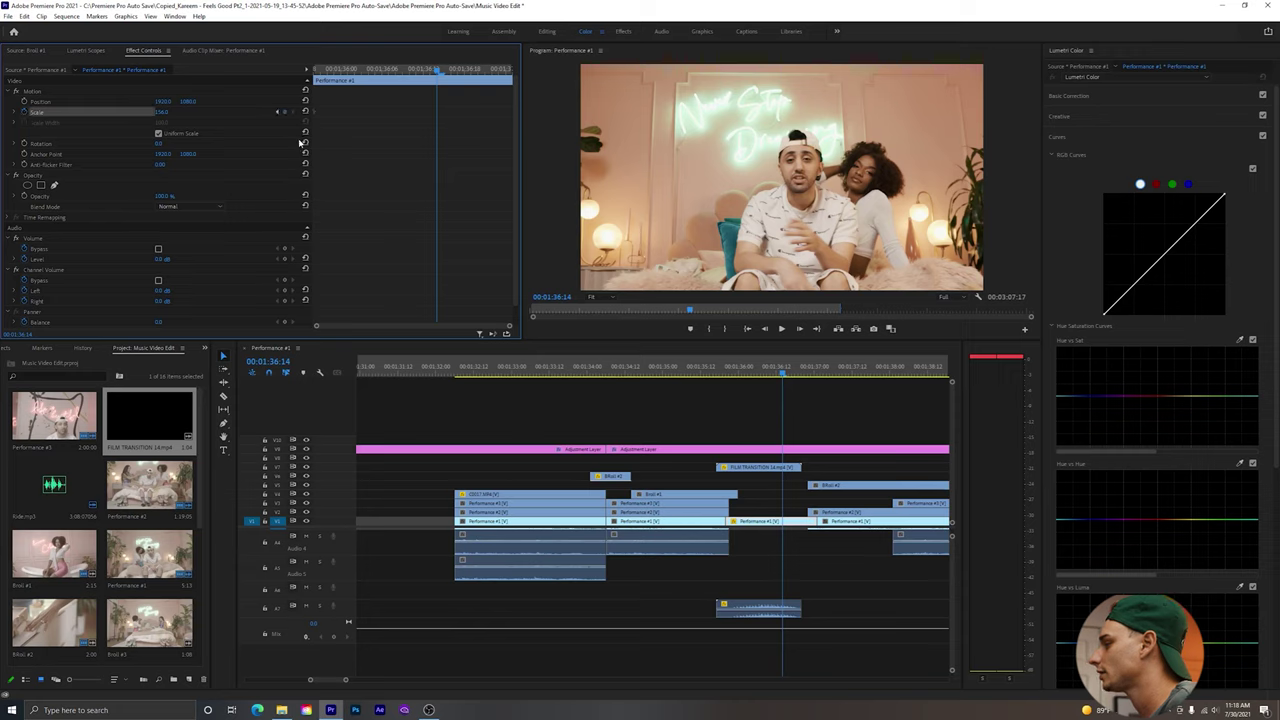
{"action": "left_click", "coordinate": [24, 144]}
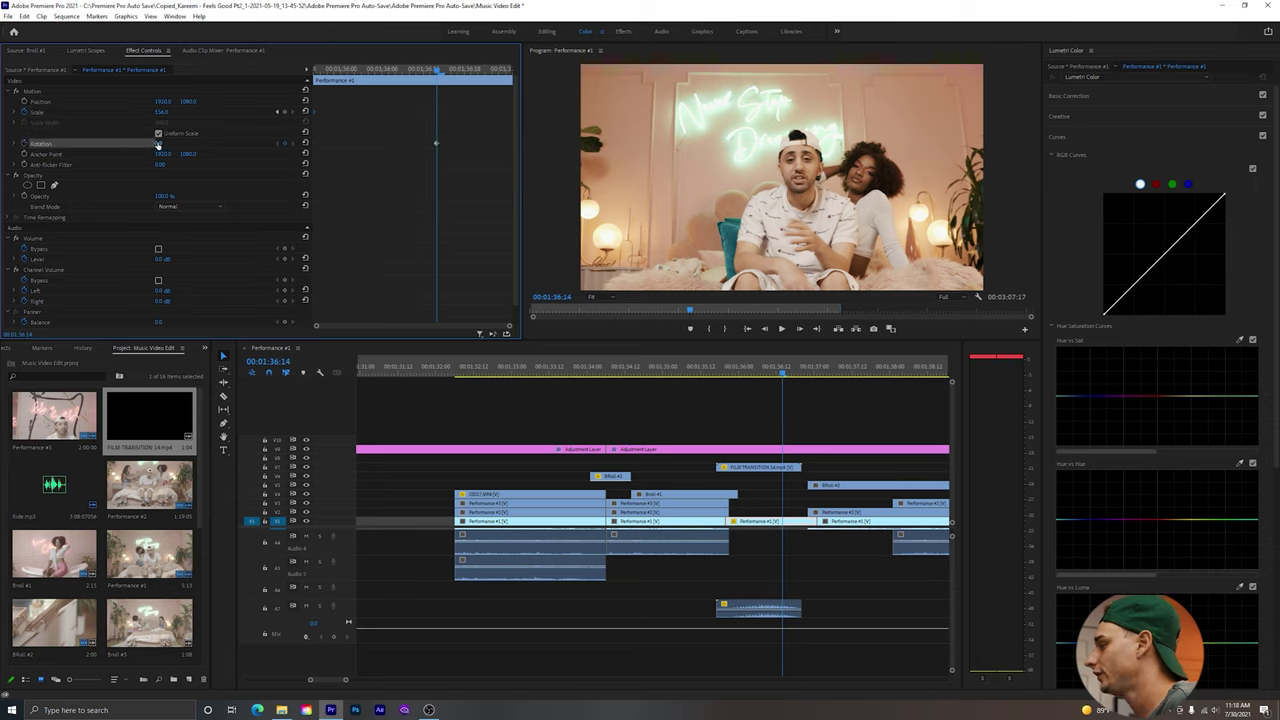
{"action": "left_click_drag", "start_coordinate": [158, 143], "coordinate": [176, 143]}
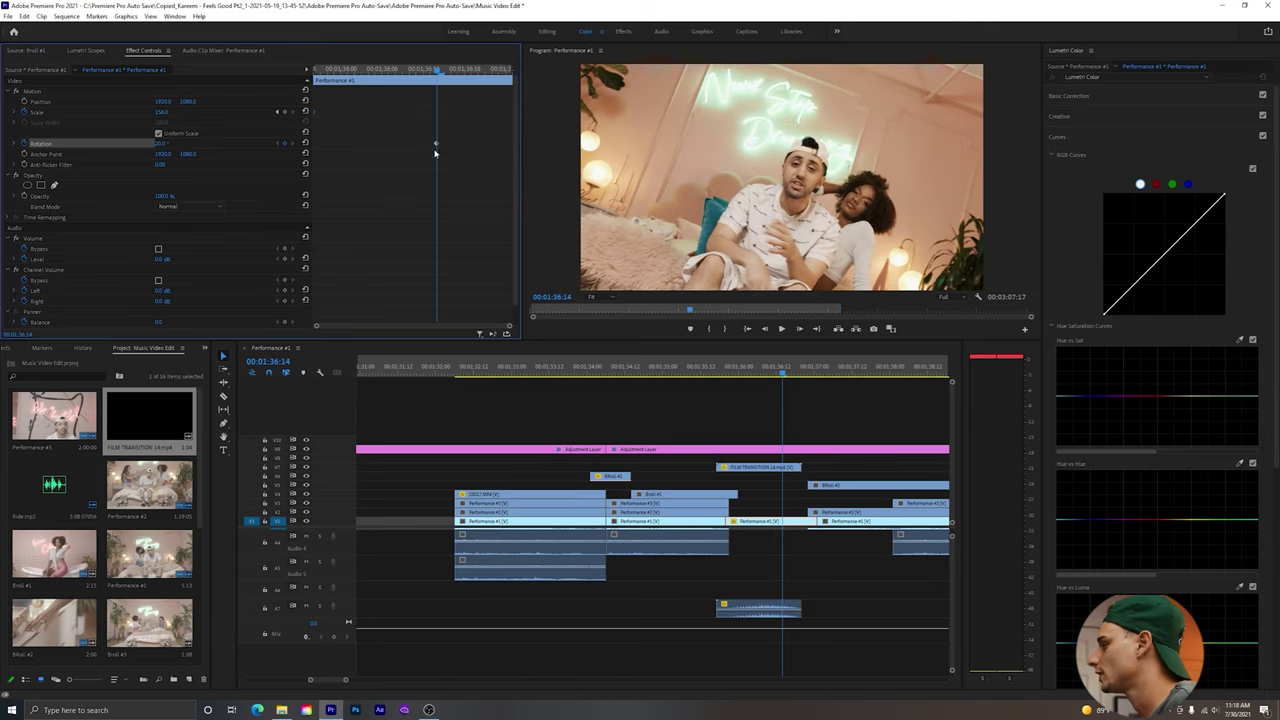
Add Scale 100 and Rotation 0 keyframes at the clip start, then play the animation.
{"action": "left_click_drag", "start_coordinate": [350, 78], "coordinate": [403, 78]}
{"action": "left_click", "coordinate": [305, 111]}
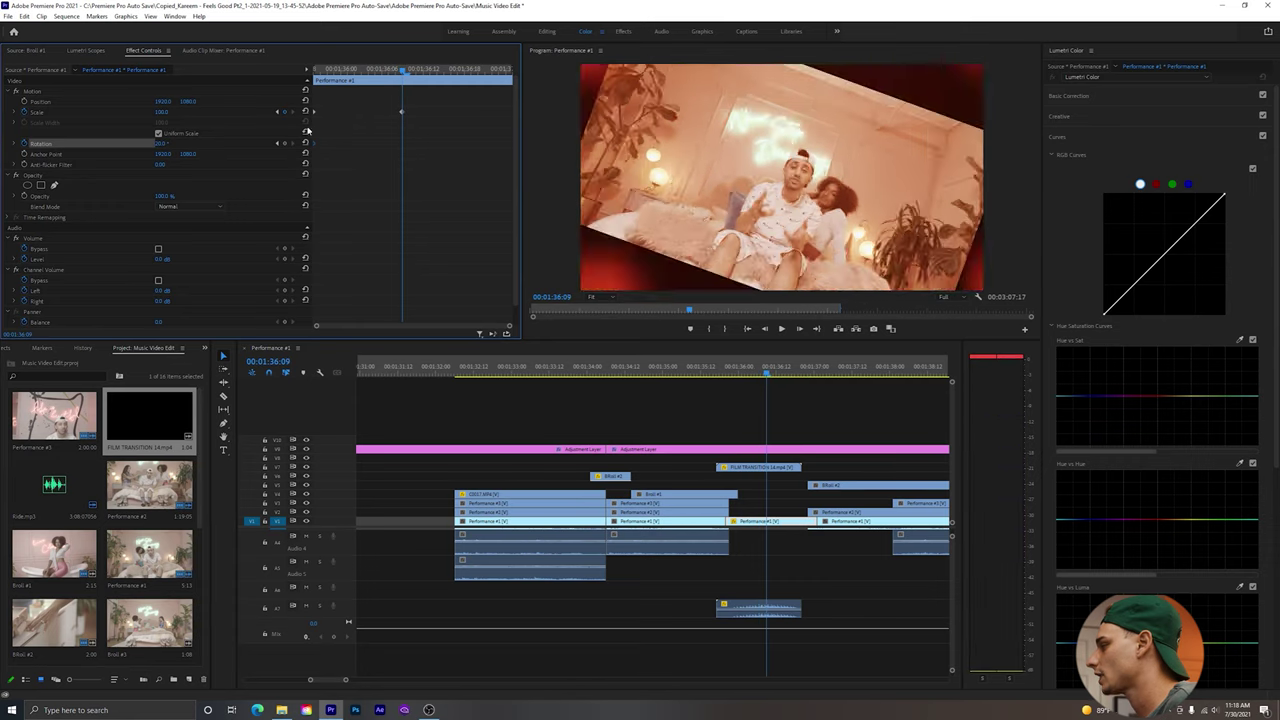
{"action": "left_click", "coordinate": [305, 143]}
{"action": "key", "text": "ctrl+z"}
{"action": "key", "text": "ctrl+z"}
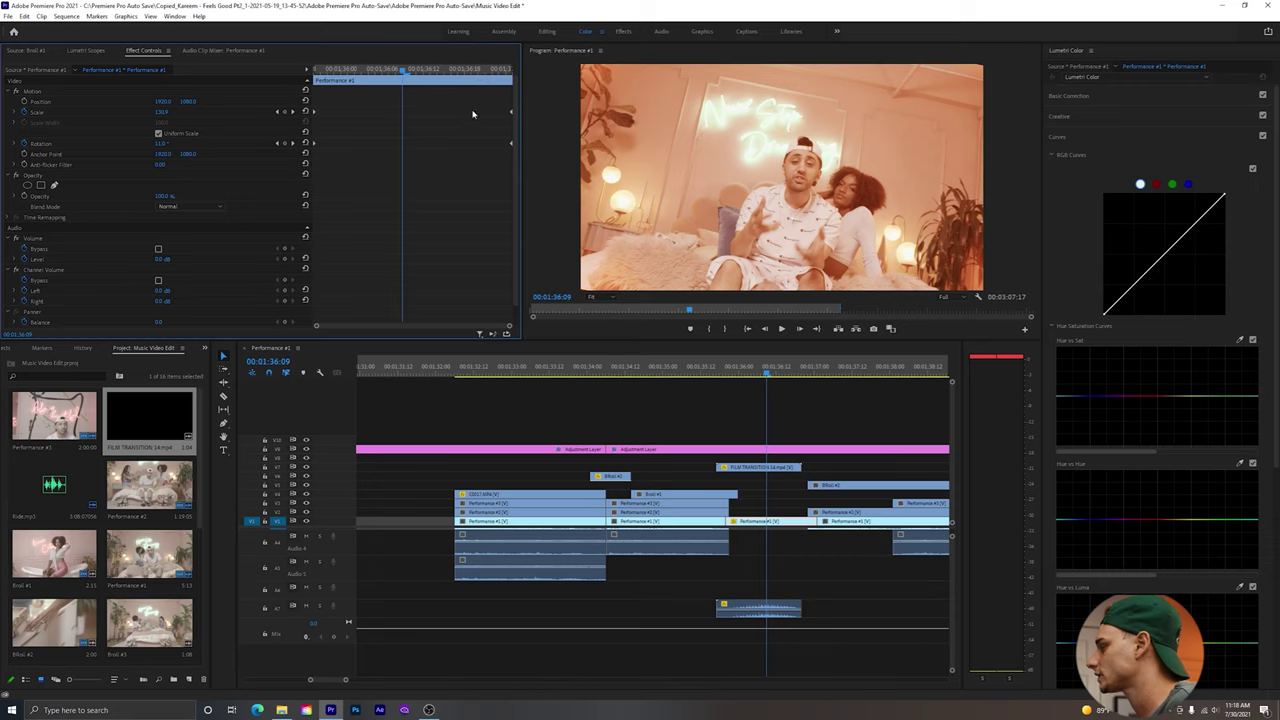
{"action": "key", "text": "ctrl+z"}
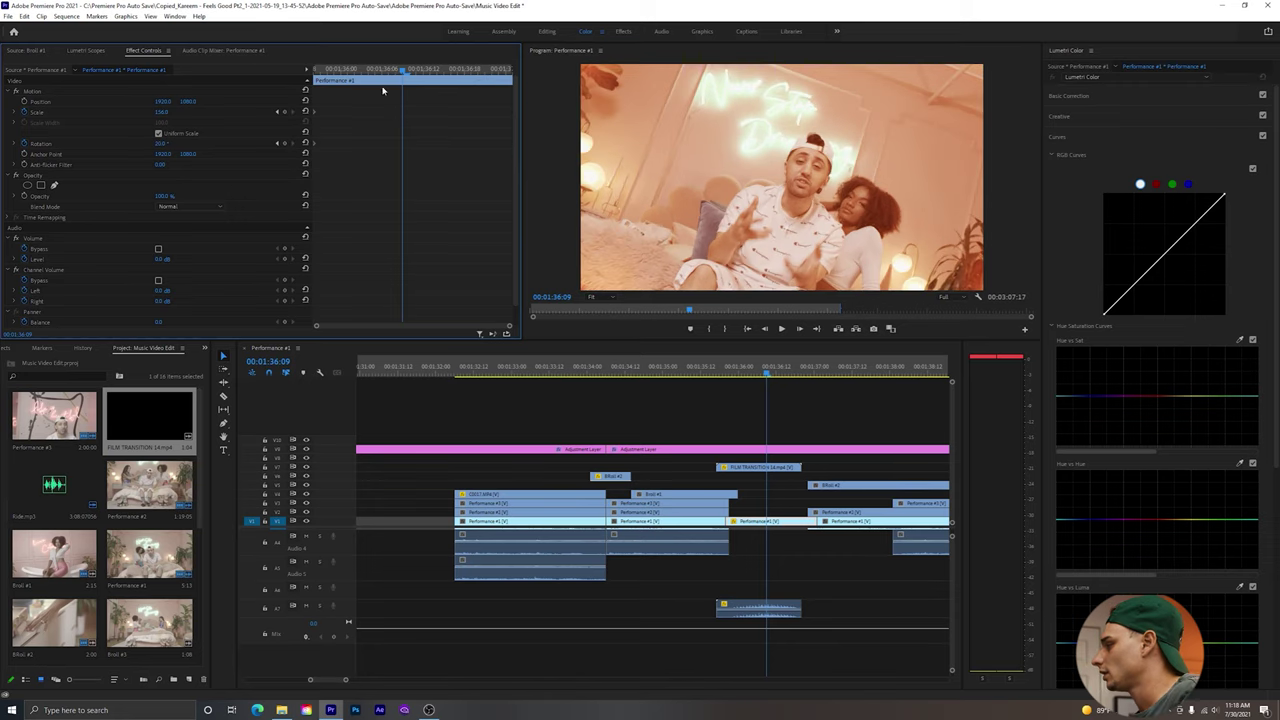
{"action": "left_click", "coordinate": [306, 112]}
{"action": "left_click", "coordinate": [306, 143]}
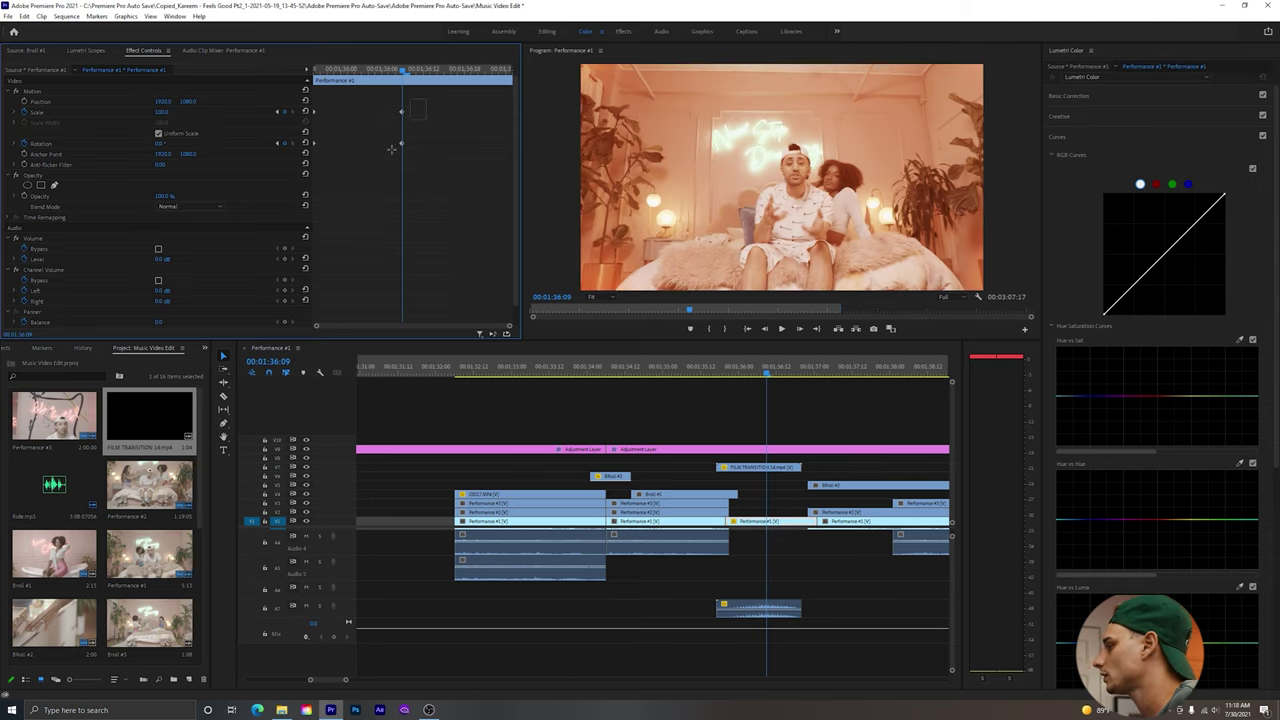
{"action": "key", "text": "ctrl+z"}
{"action": "key", "text": "ctrl+z"}
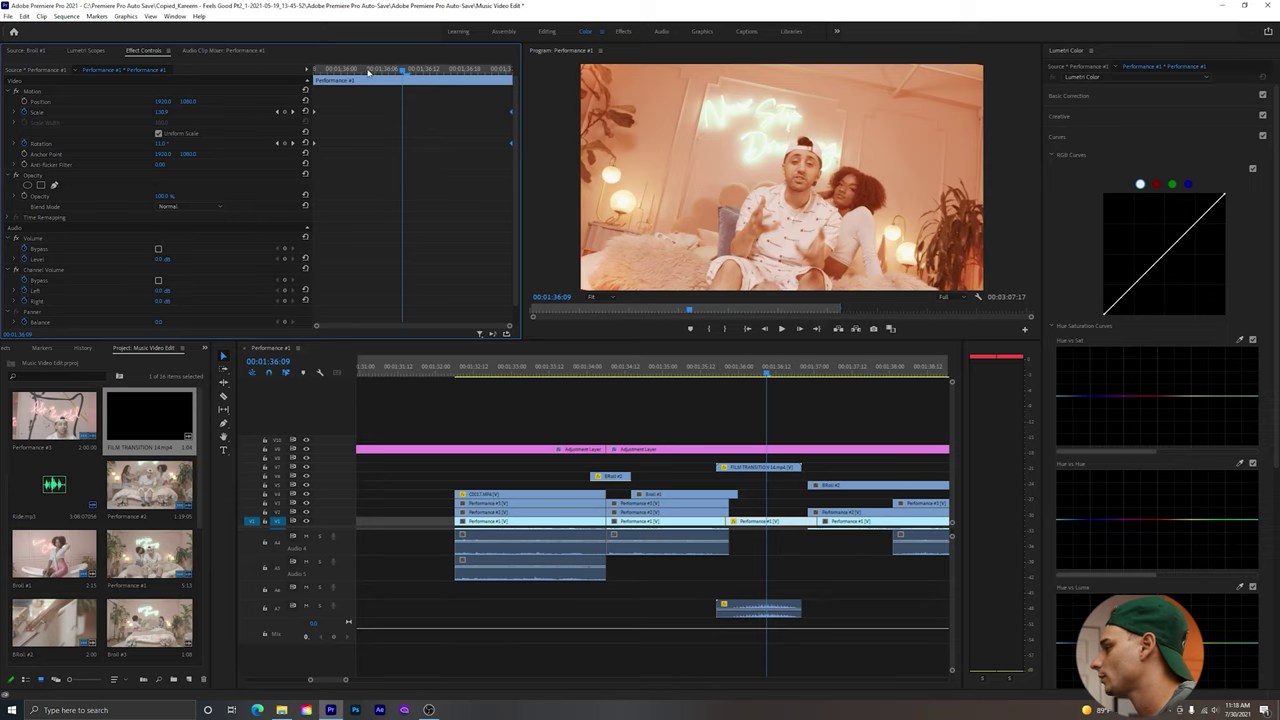
{"action": "key", "text": "Up"}
{"action": "key", "text": "space"}
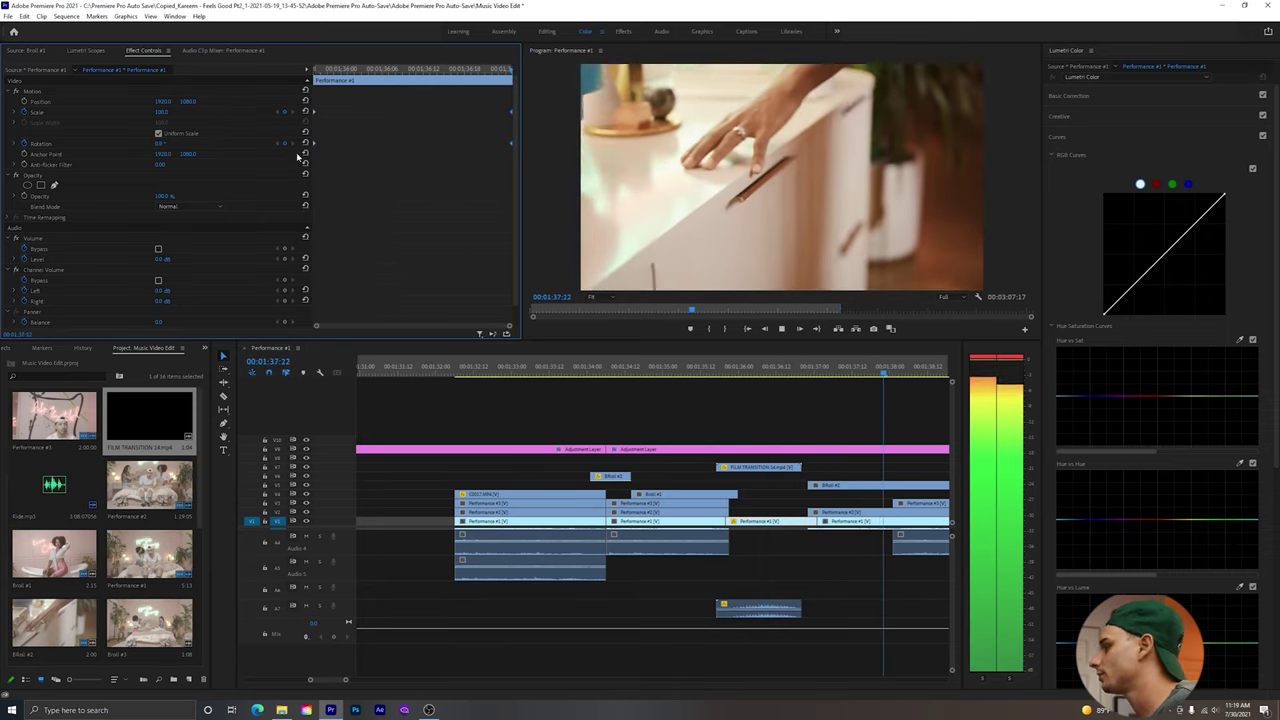
Play the punch-in from 01:35:04 and 01:36:01, then expand audio tracks to show waveforms.
{"action": "key", "text": "space"}
{"action": "left_click", "coordinate": [676, 372]}
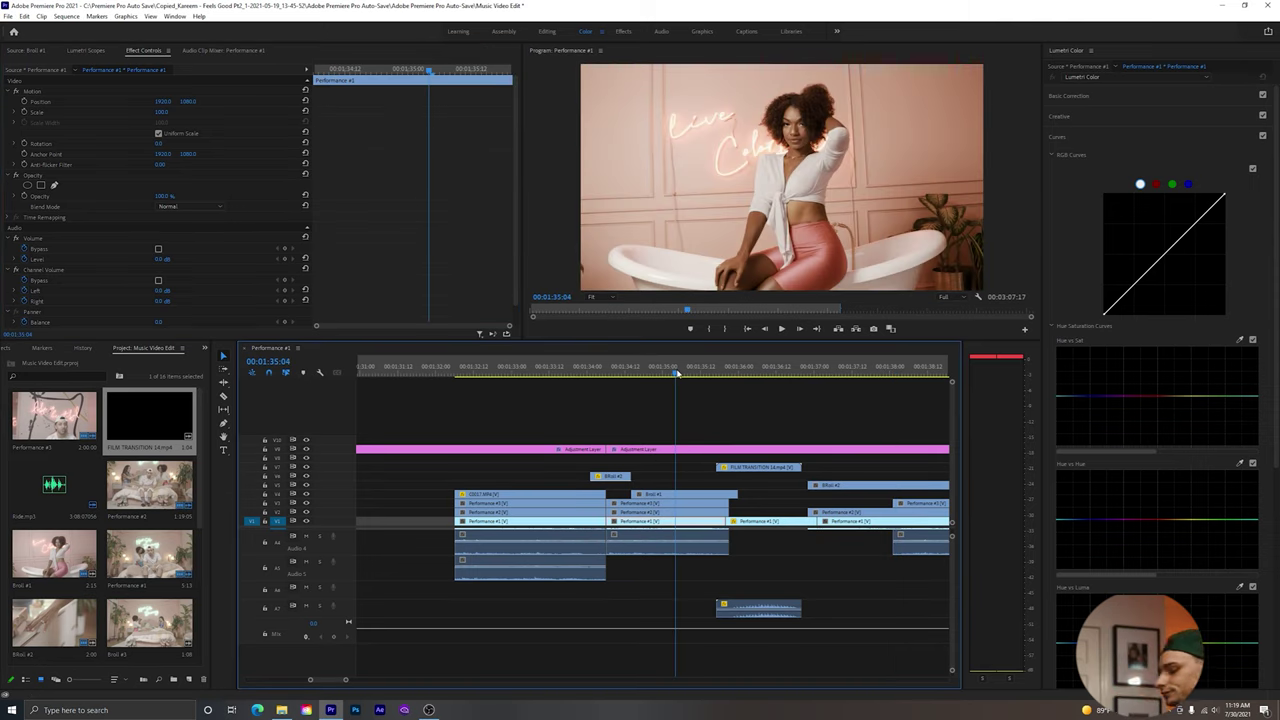
{"action": "key", "text": "space"}
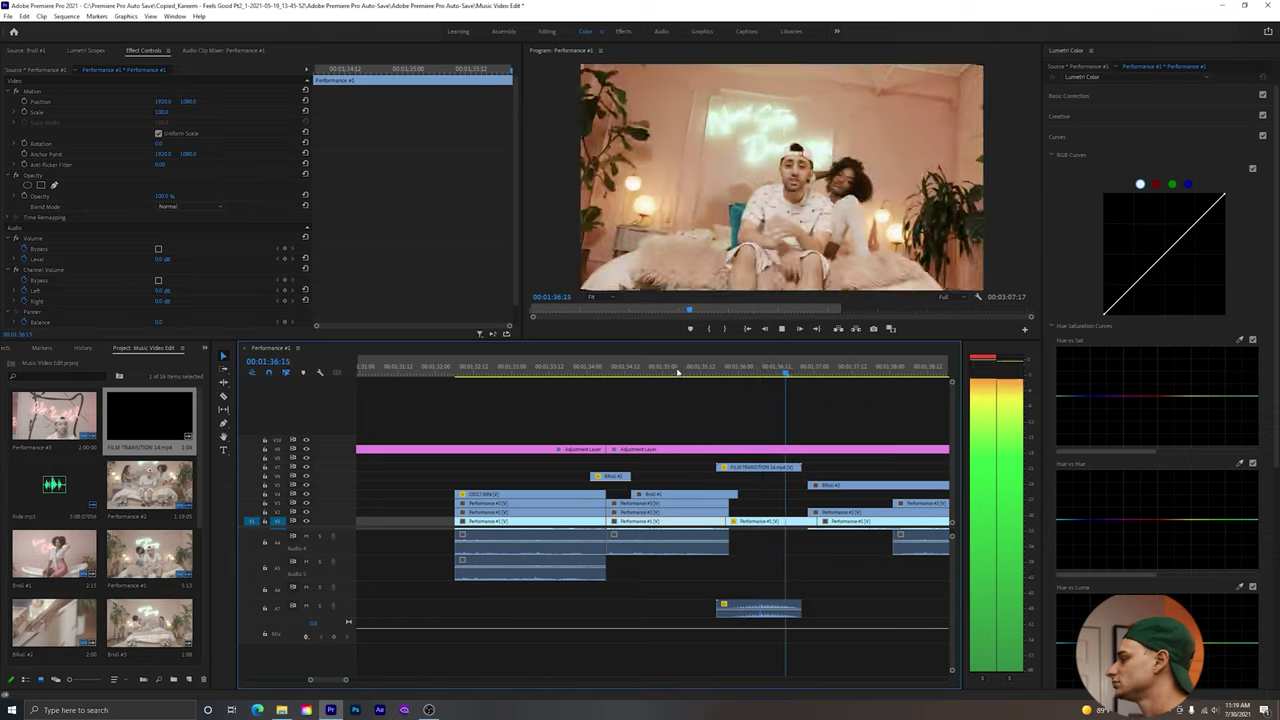
{"action": "key", "text": "space"}
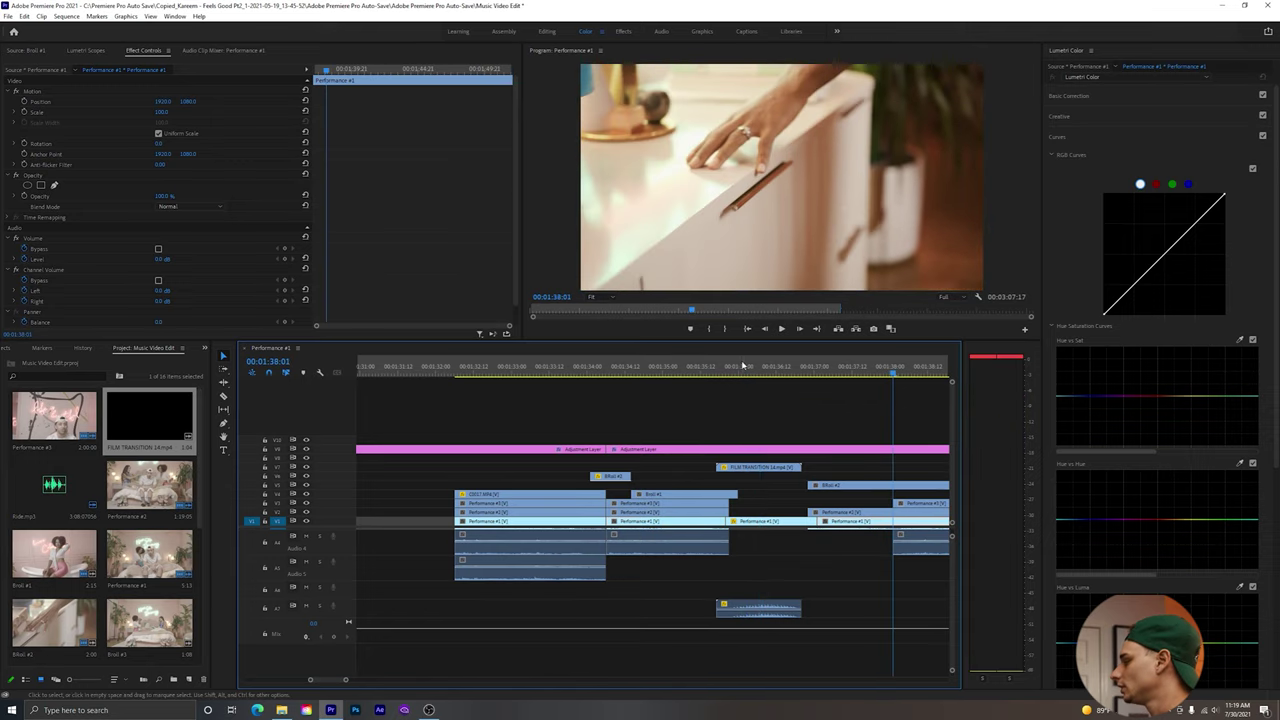
{"action": "left_click", "coordinate": [746, 372]}
{"action": "key", "text": "space"}
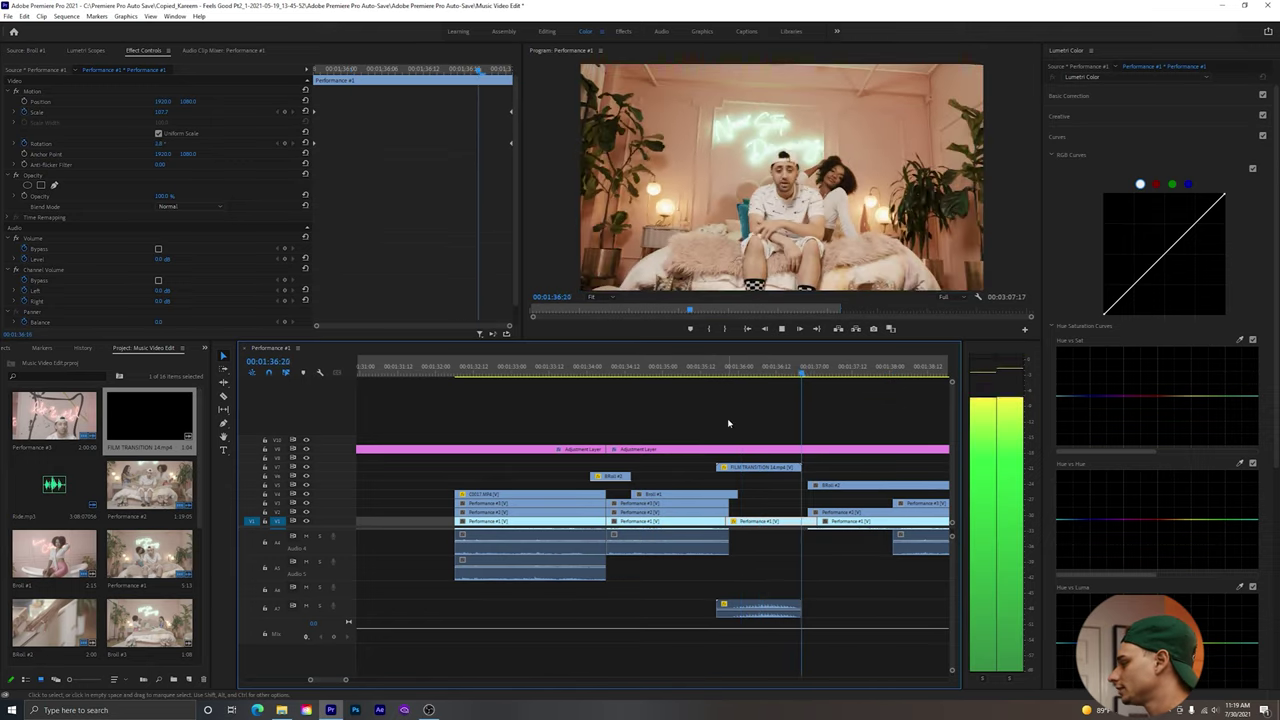
{"action": "key", "text": "space"}
{"action": "key", "text": "alt+equal"}
{"action": "key", "text": "alt+equal"}
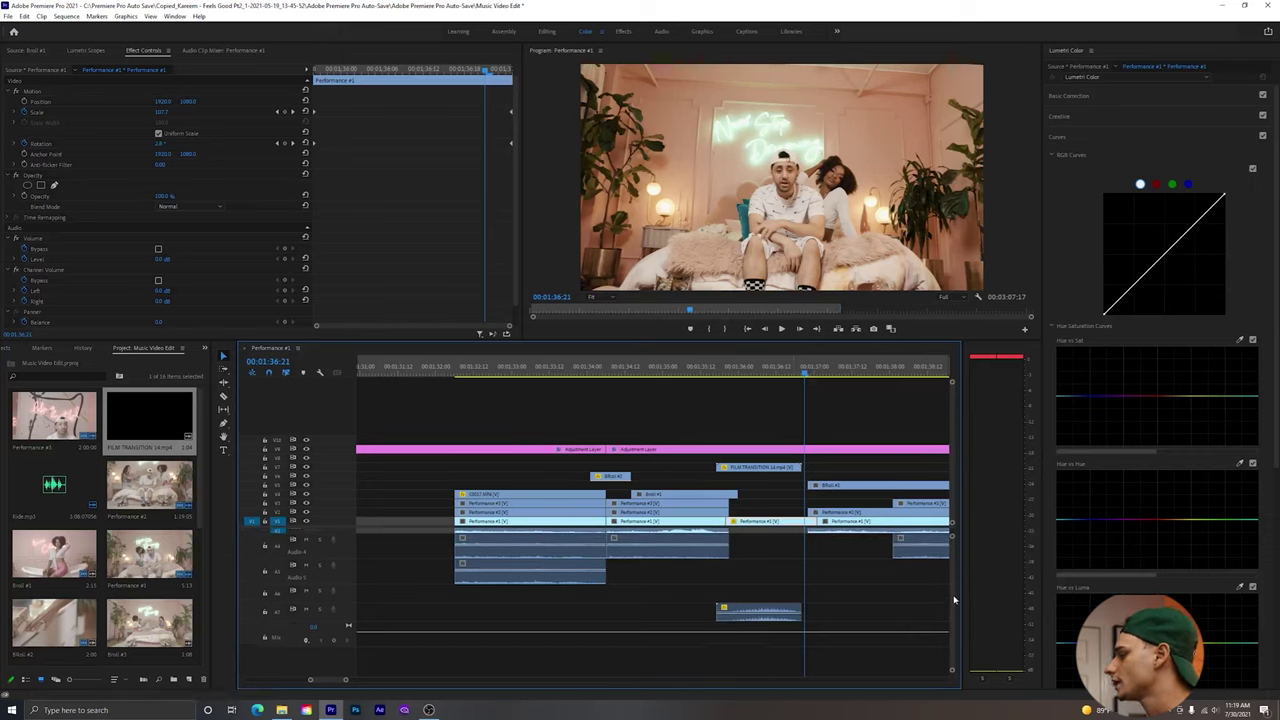
{"action": "left_click_drag", "start_coordinate": [804, 372], "coordinate": [804, 372]}
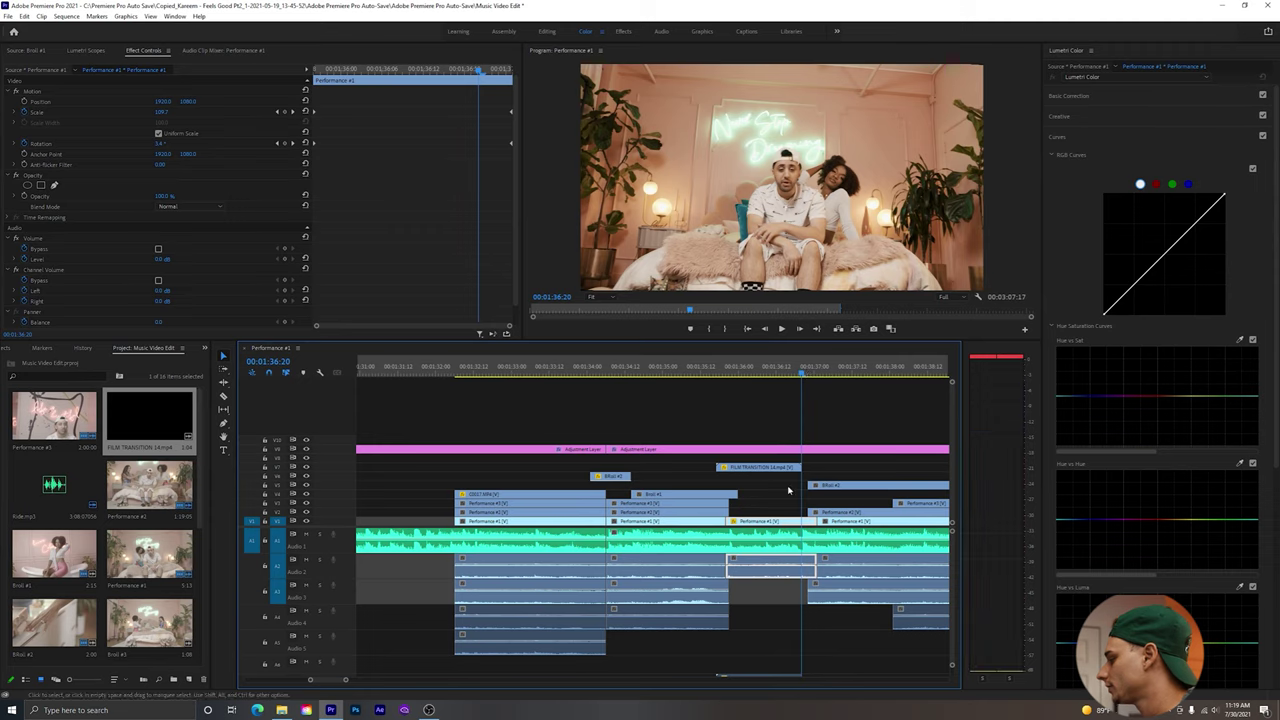
Move the Broll #2 cutaway to its new position and preview it.
{"action": "left_click", "coordinate": [819, 490]}
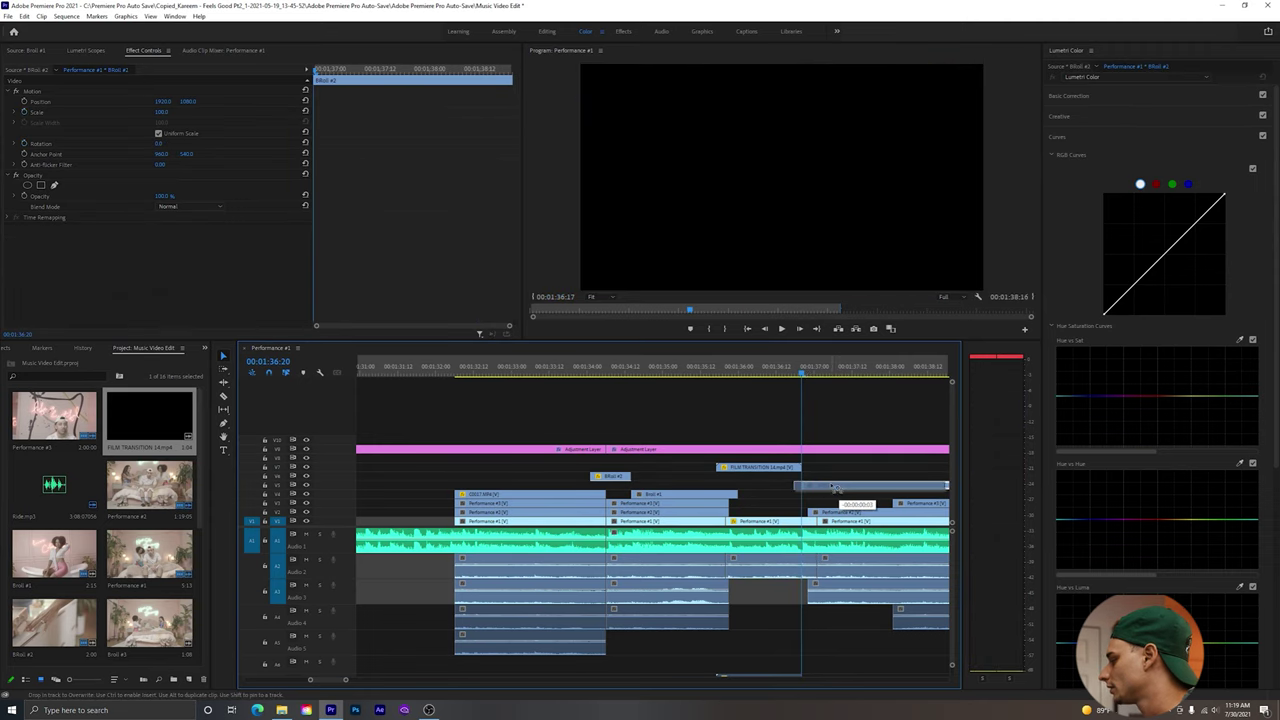
{"action": "left_click_drag", "start_coordinate": [835, 487], "coordinate": [834, 487]}
{"action": "left_click", "coordinate": [566, 375]}
{"action": "key", "text": "space"}
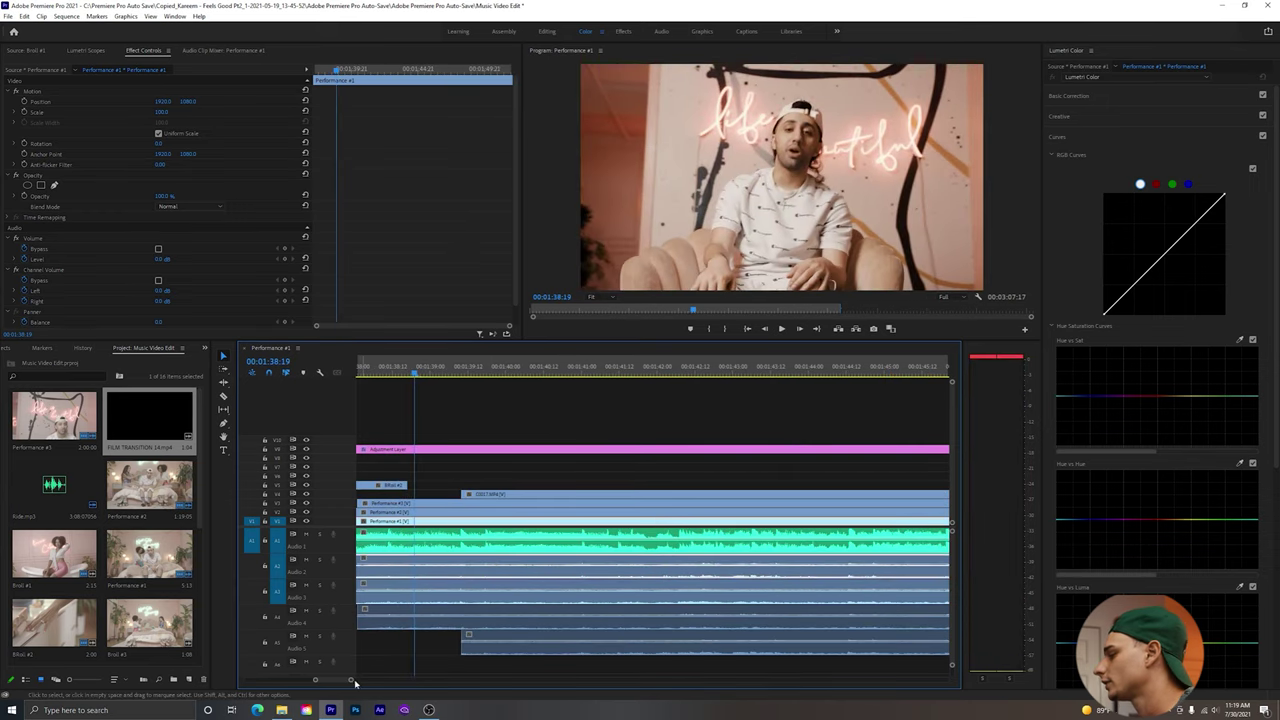
Zoom out the timeline and play the edit back from 01:32:03.
{"action": "left_click_drag", "start_coordinate": [351, 681], "coordinate": [377, 681]}
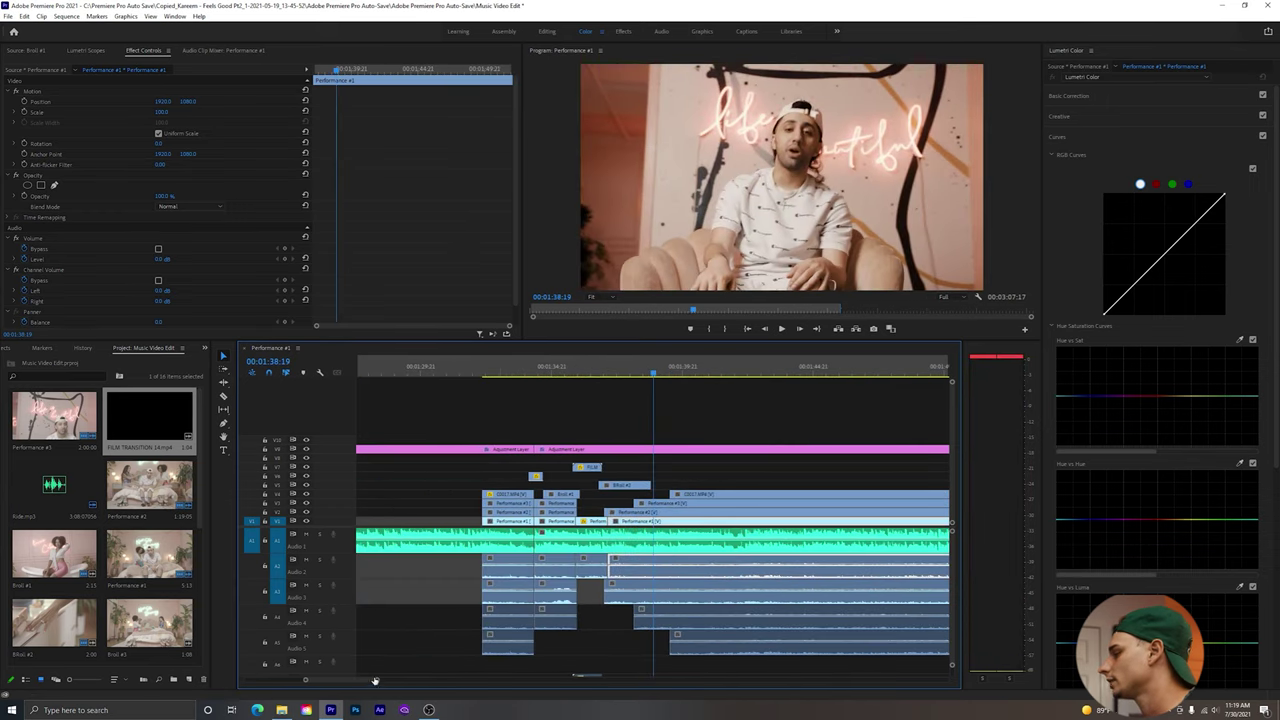
{"action": "left_click", "coordinate": [506, 374]}
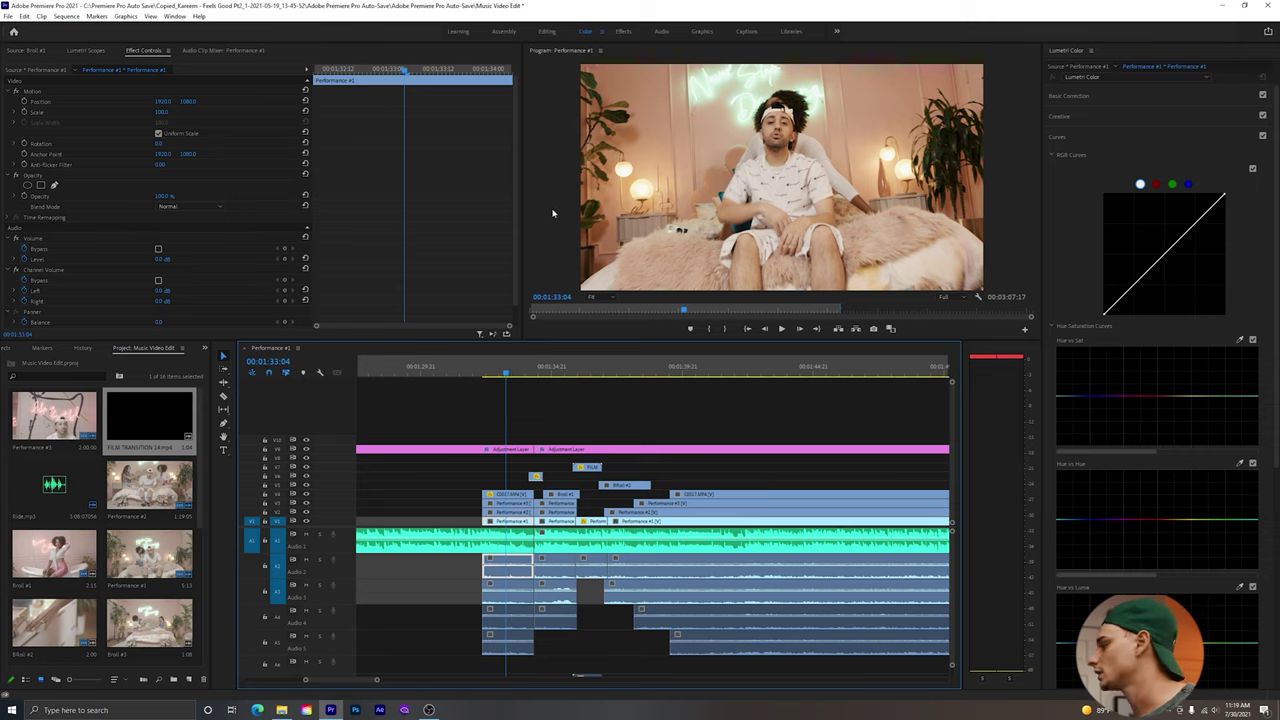
{"action": "left_click", "coordinate": [480, 373]}
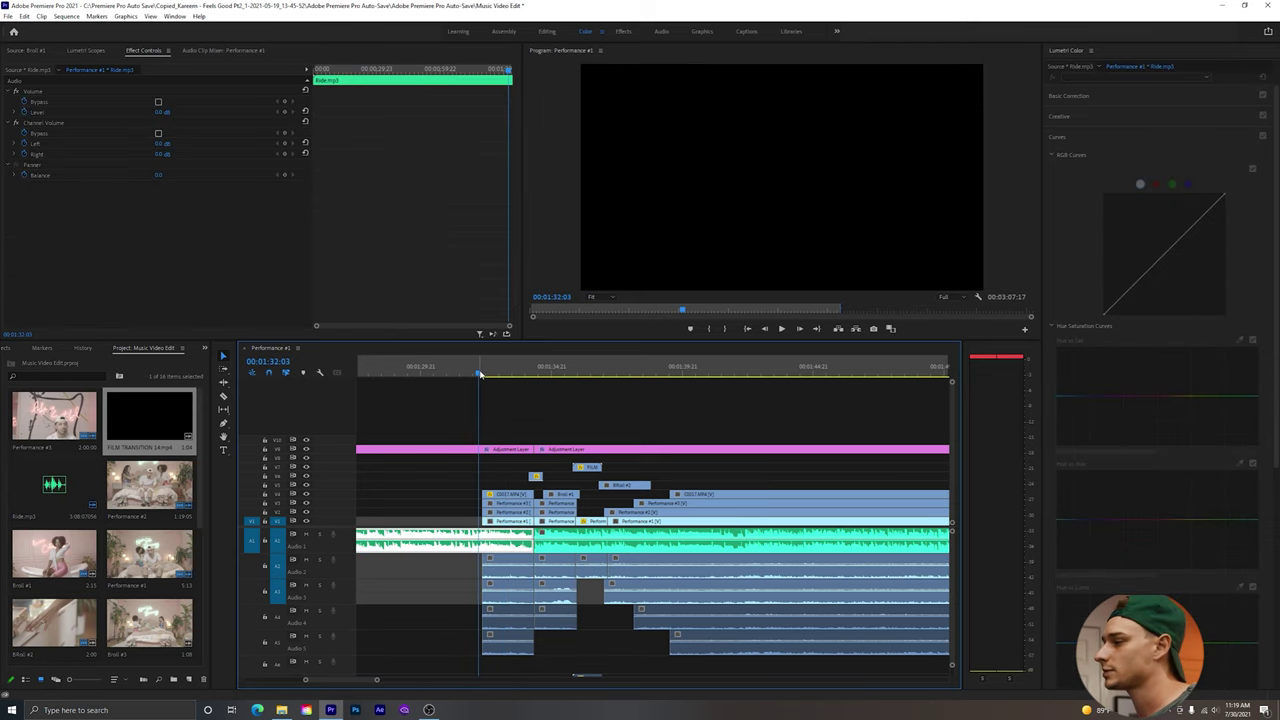
{"action": "key", "text": "space"}
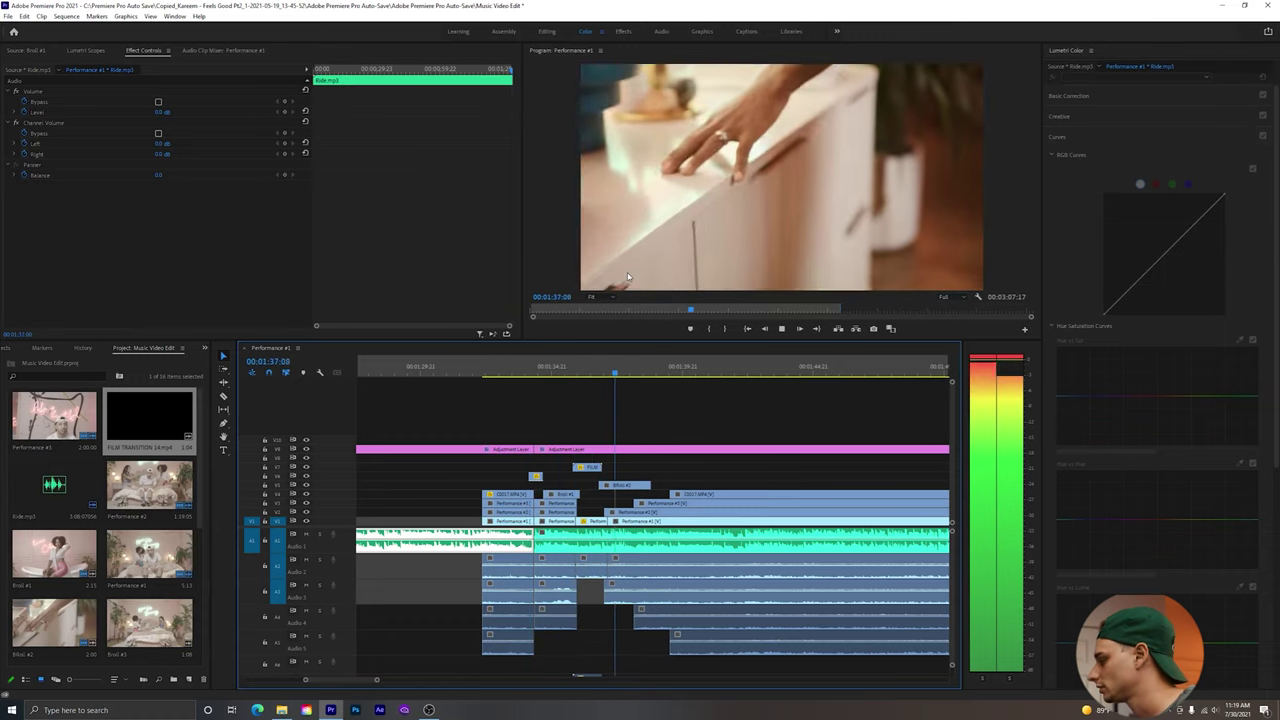
{"action": "key", "text": "space"}
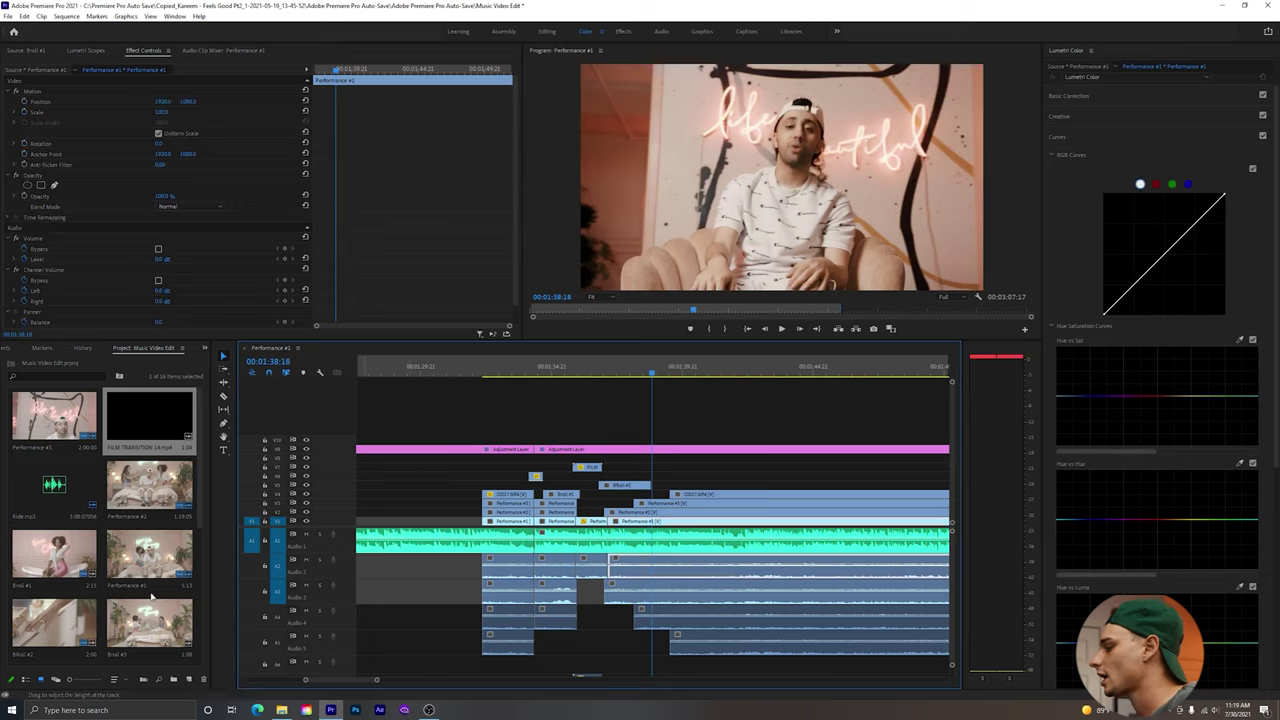
Place the Broll #1 face close-up above the performance clips, scaled to fill the frame.
{"action": "double_click", "coordinate": [55, 555]}
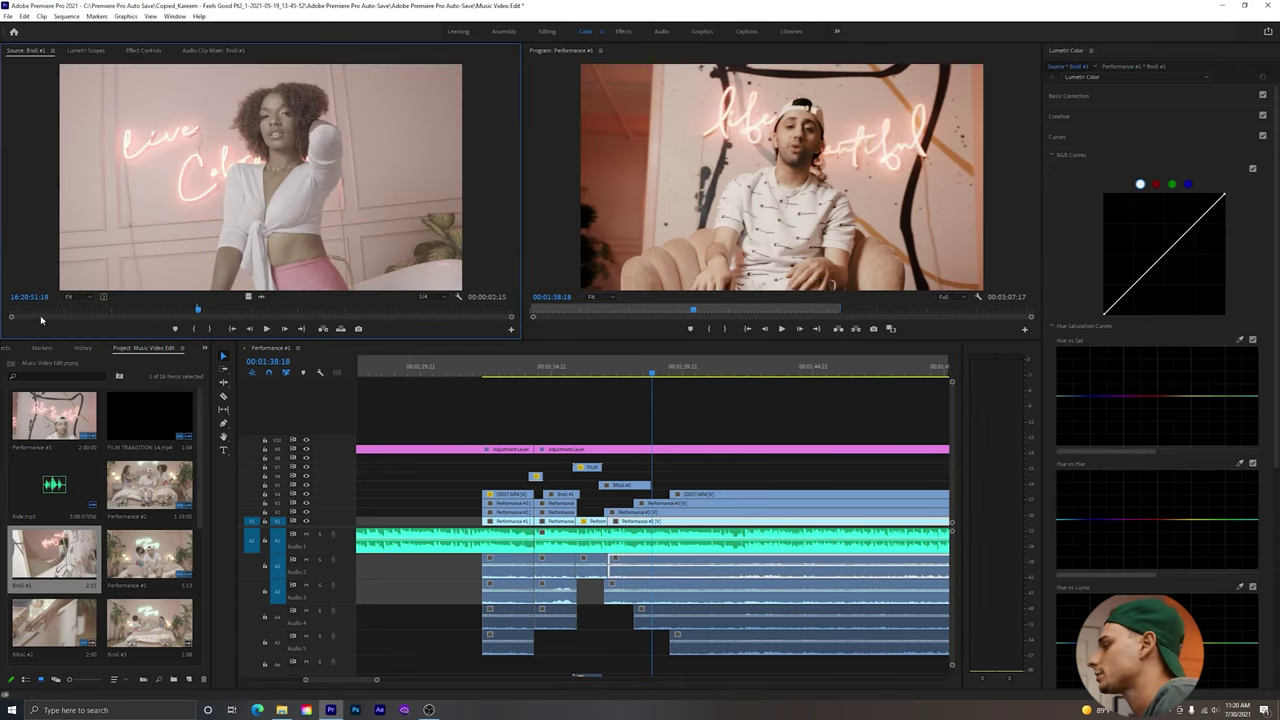
{"action": "left_click", "coordinate": [61, 312]}
{"action": "key", "text": "space"}
{"action": "left_click", "coordinate": [82, 312]}
{"action": "left_click_drag", "start_coordinate": [110, 270], "coordinate": [651, 478]}
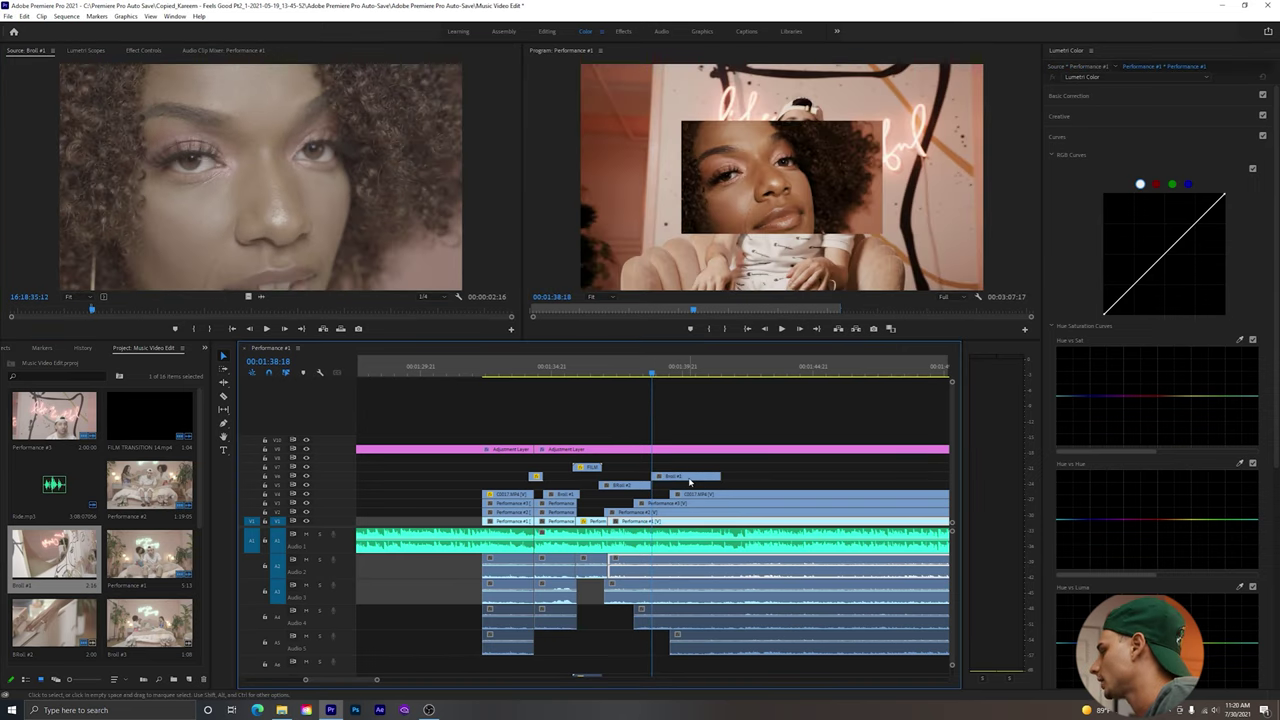
{"action": "right_click", "coordinate": [690, 480]}
{"action": "left_click", "coordinate": [731, 583]}
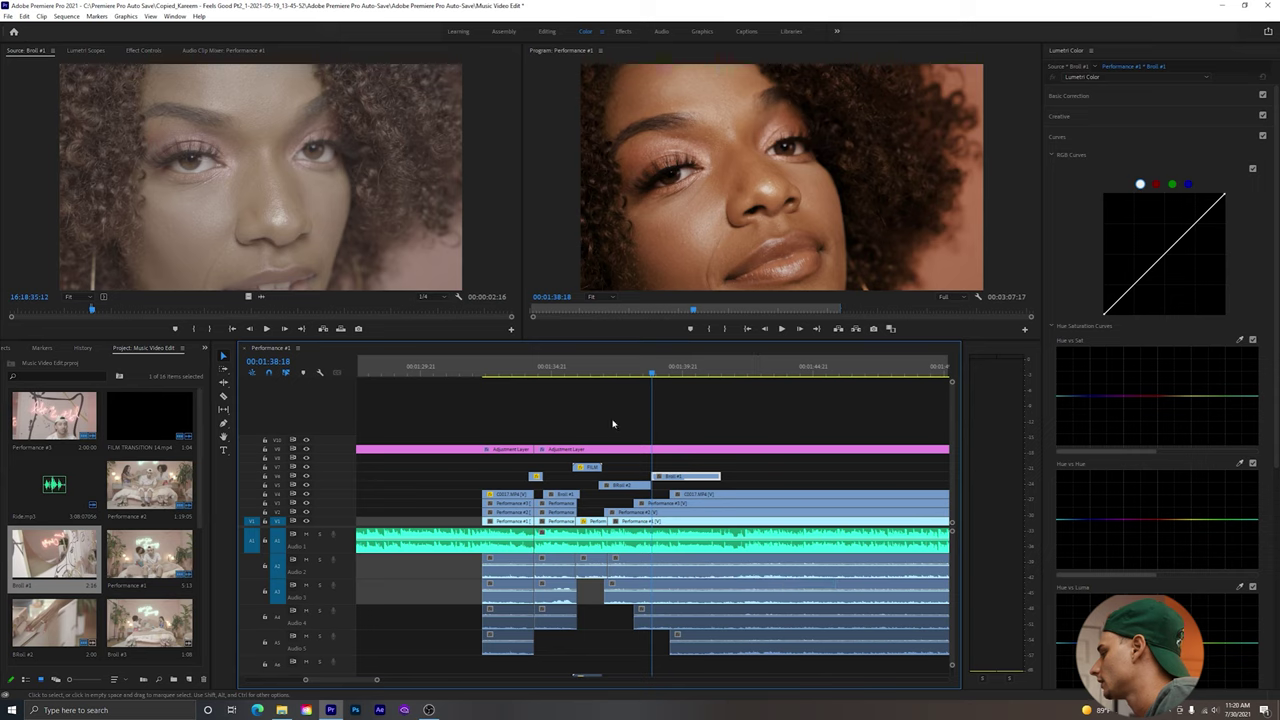
{"action": "key", "text": "space"}
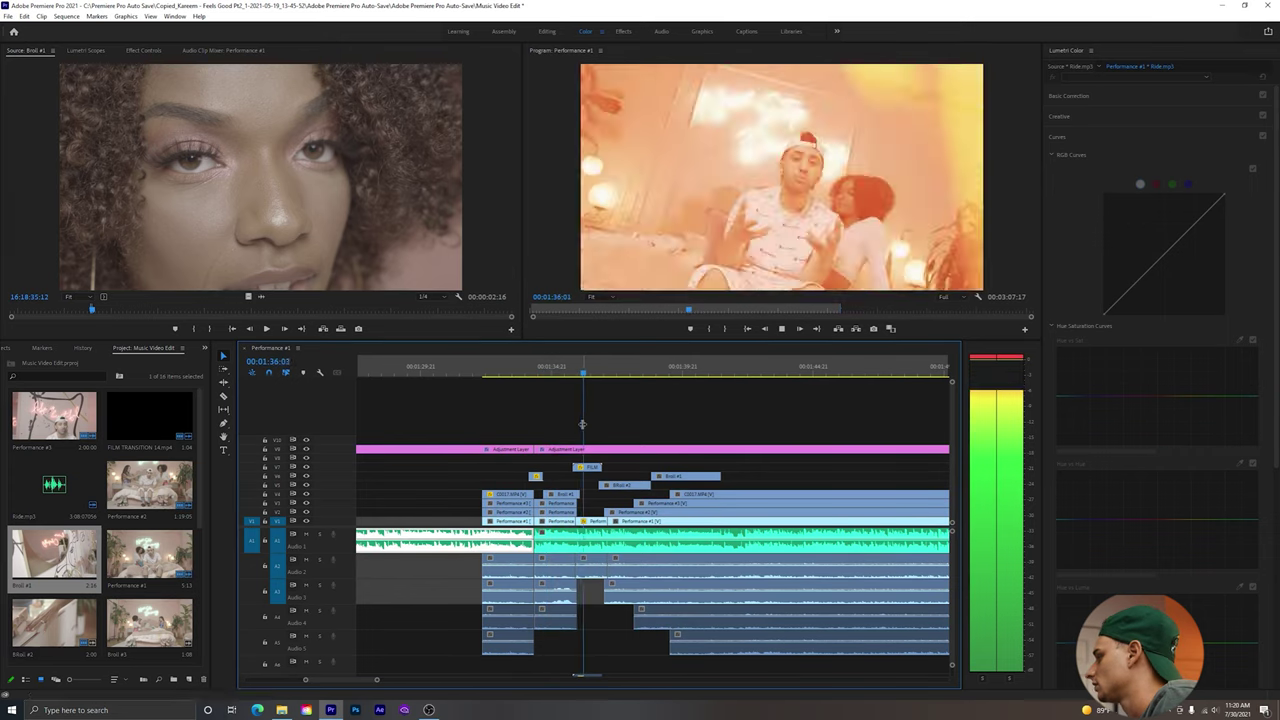
Slide the short B-roll clip earlier, checking timing around 00:01:37:11 and 00:01:38:01.
{"action": "key", "text": "space"}
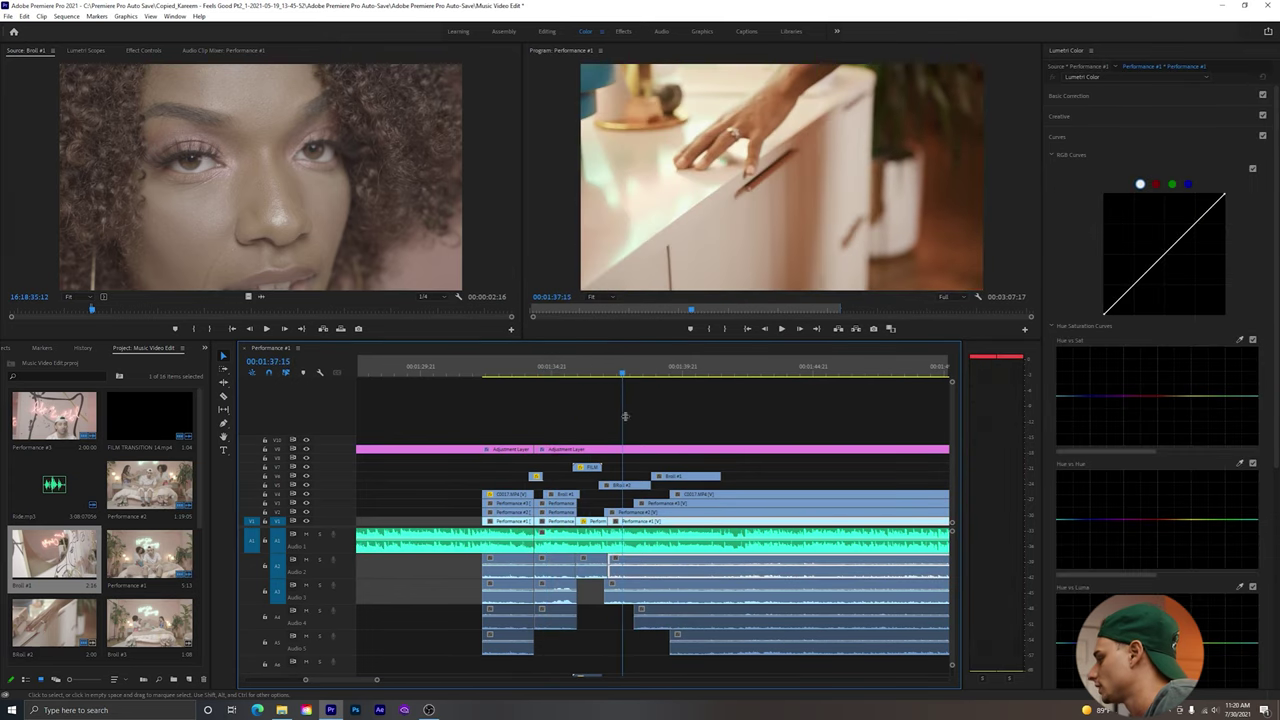
{"action": "left_click", "coordinate": [612, 373]}
{"action": "left_click_drag", "start_coordinate": [612, 373], "coordinate": [618, 373]}
{"action": "left_click_drag", "start_coordinate": [677, 478], "coordinate": [647, 479]}
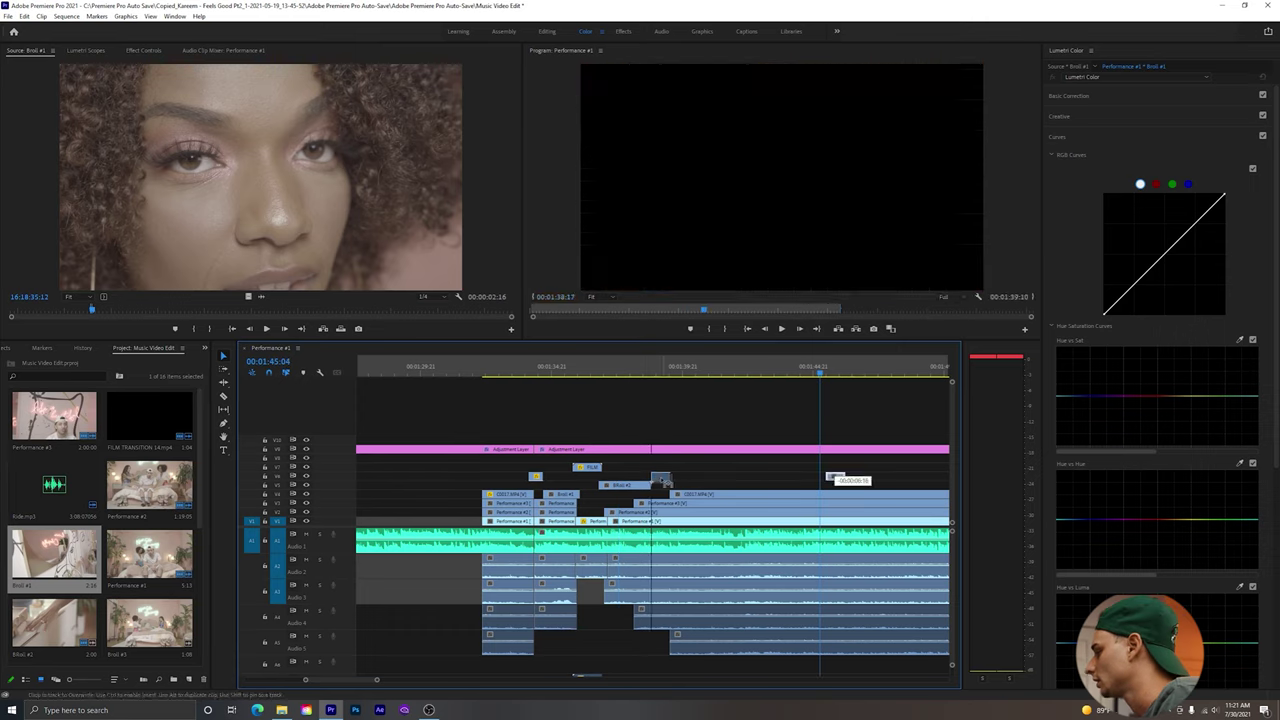
{"action": "left_click_drag", "start_coordinate": [606, 378], "coordinate": [643, 380]}
{"action": "left_click_drag", "start_coordinate": [662, 482], "coordinate": [652, 459]}
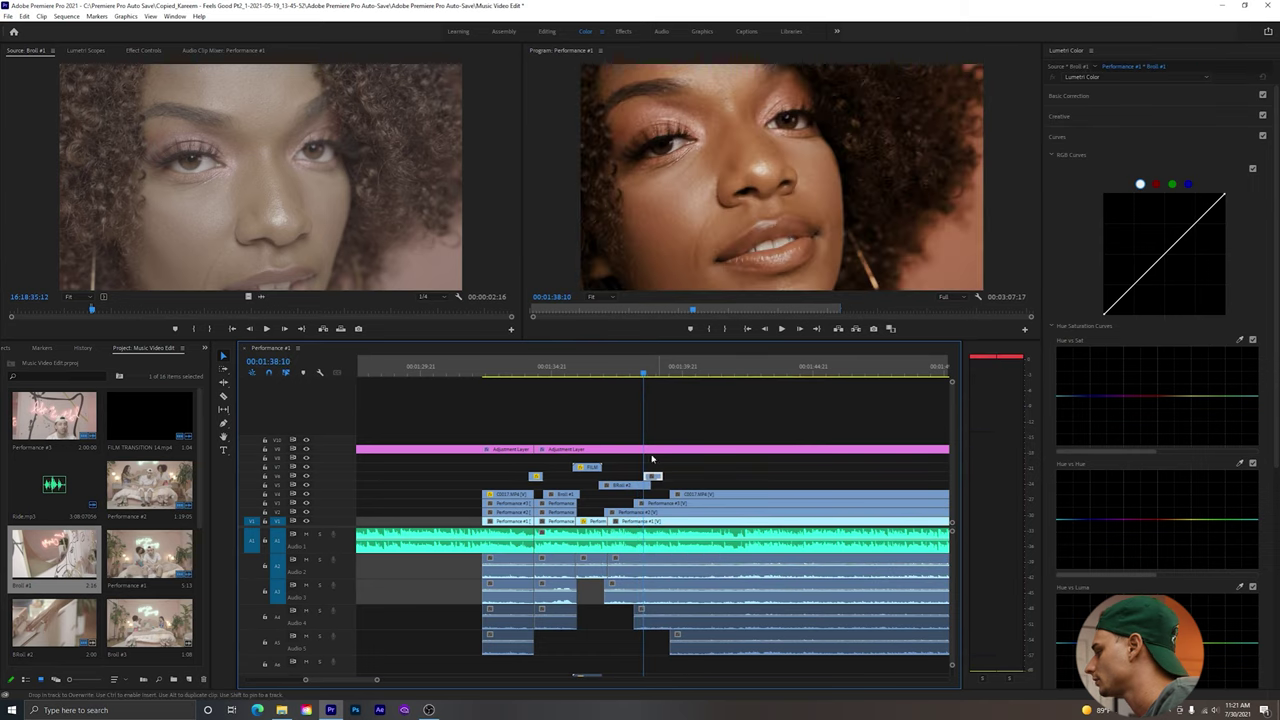
{"action": "key", "text": "space"}
Nudge the B-roll clip a few frames earlier and replay from just before the cutaway.
{"action": "left_click", "coordinate": [620, 376]}
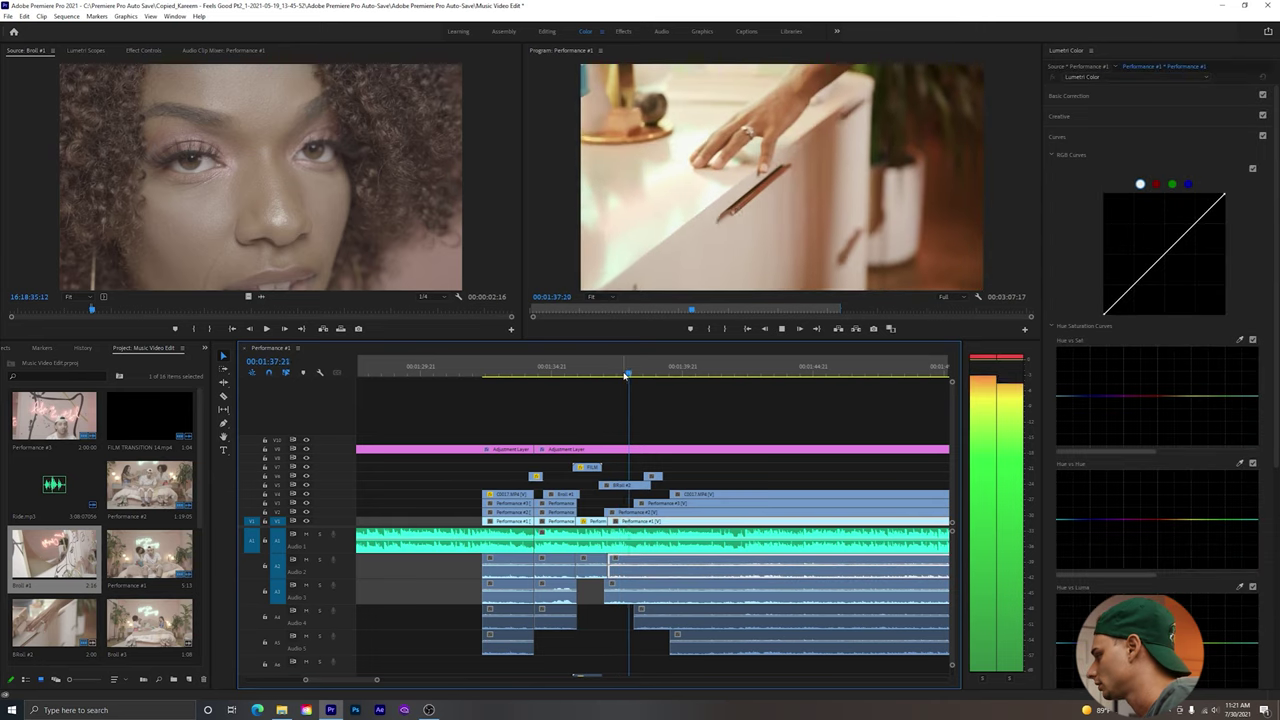
{"action": "mouse_move", "coordinate": [625, 376]}
{"action": "left_mouse_down"}
{"action": "mouse_move", "coordinate": [600, 377]}
{"action": "mouse_move", "coordinate": [620, 378]}
{"action": "left_mouse_up"}
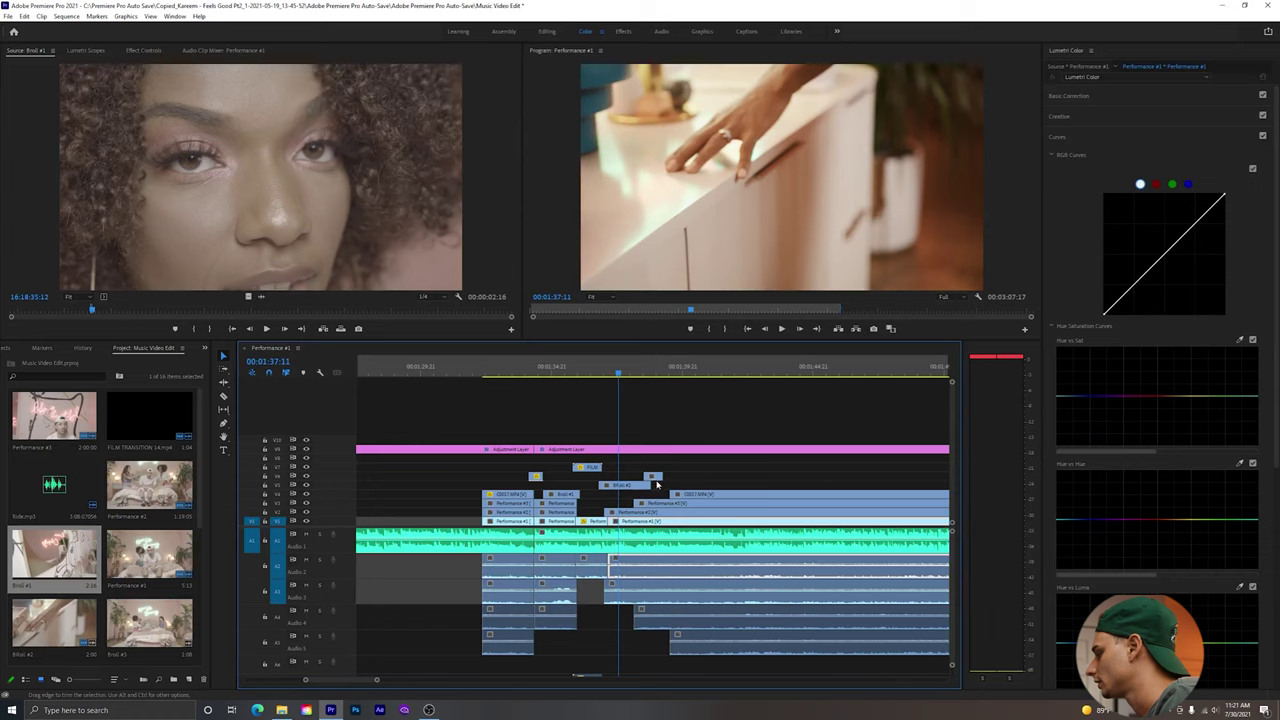
{"action": "left_click_drag", "start_coordinate": [654, 477], "coordinate": [628, 478]}
{"action": "left_click", "coordinate": [594, 376]}
{"action": "key", "text": "space"}
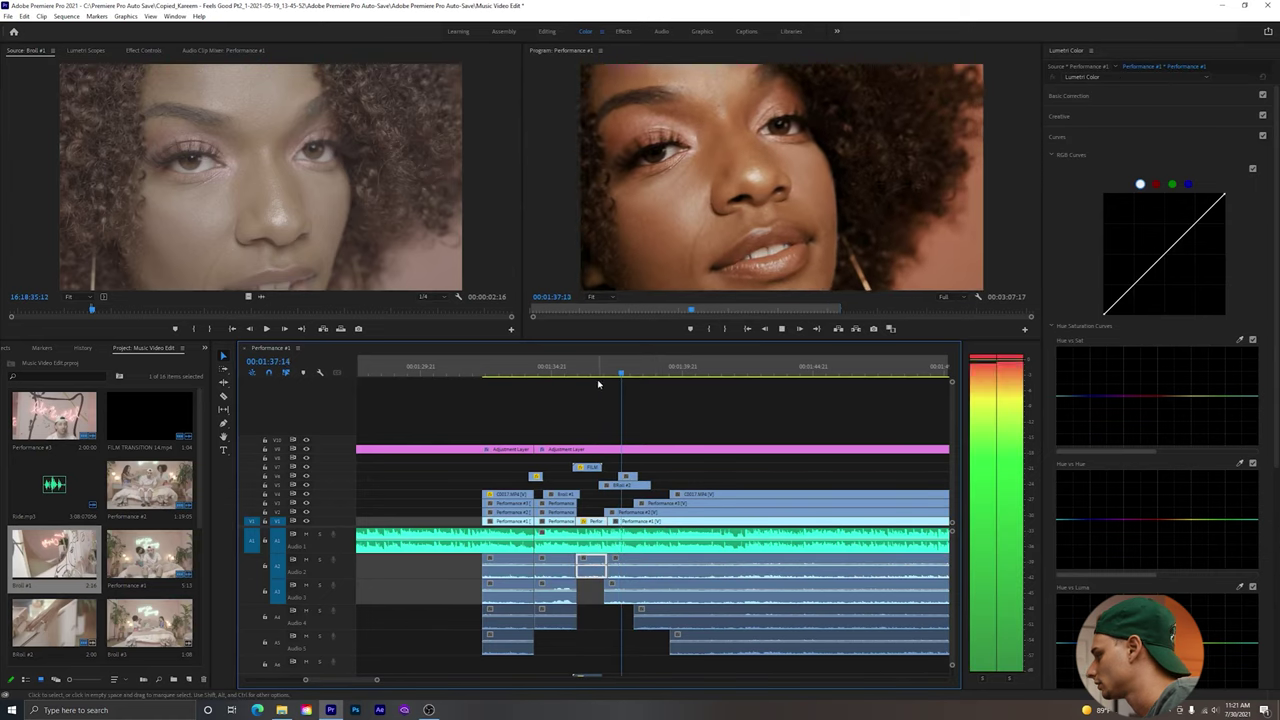
{"action": "key", "text": "space"}
{"action": "left_click_drag", "start_coordinate": [627, 478], "coordinate": [630, 482]}
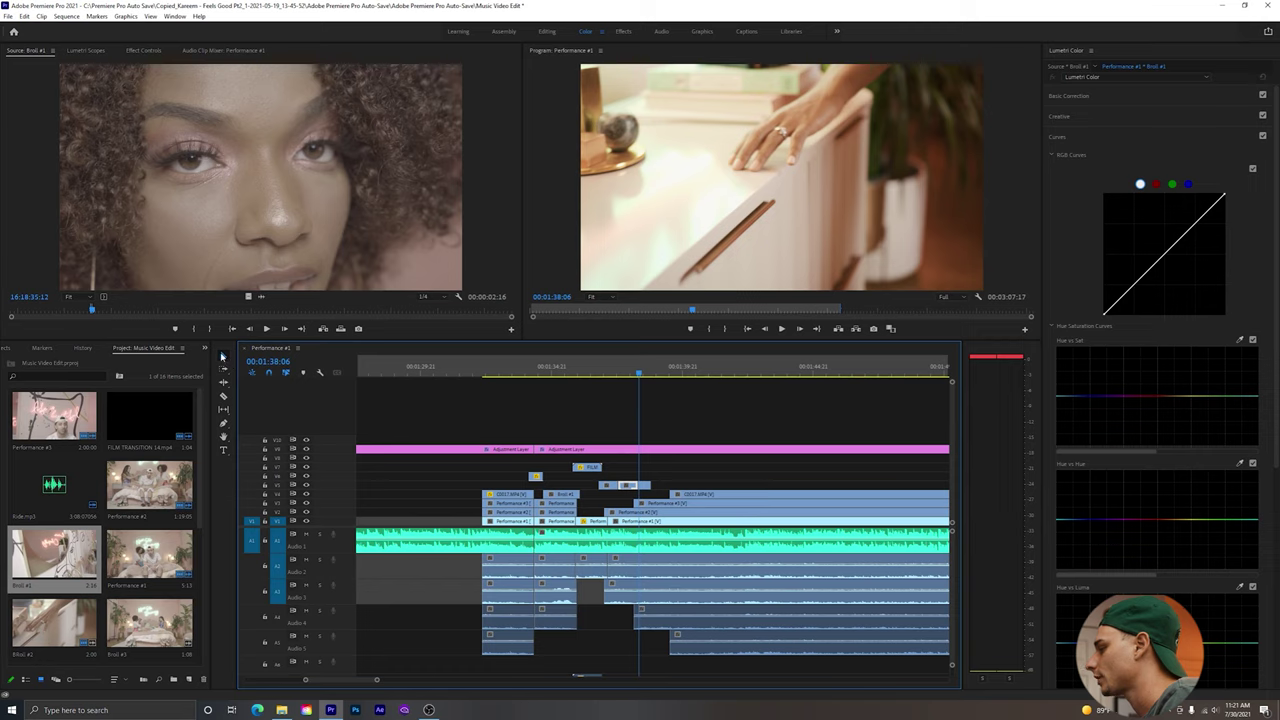
Search Effects for 'add' and drop Additive Dissolve on the B-roll edit point.
{"action": "key", "text": "shift+7"}
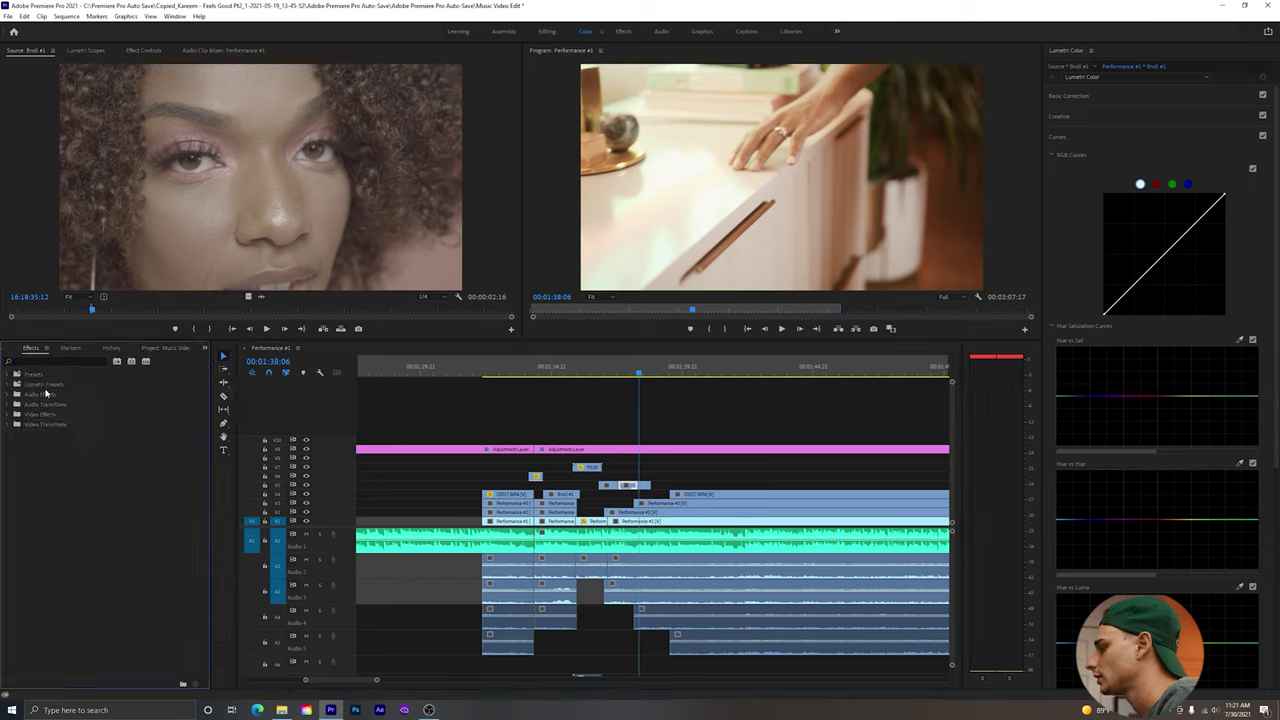
{"action": "left_click", "coordinate": [44, 359]}
{"action": "type", "text": "add"}
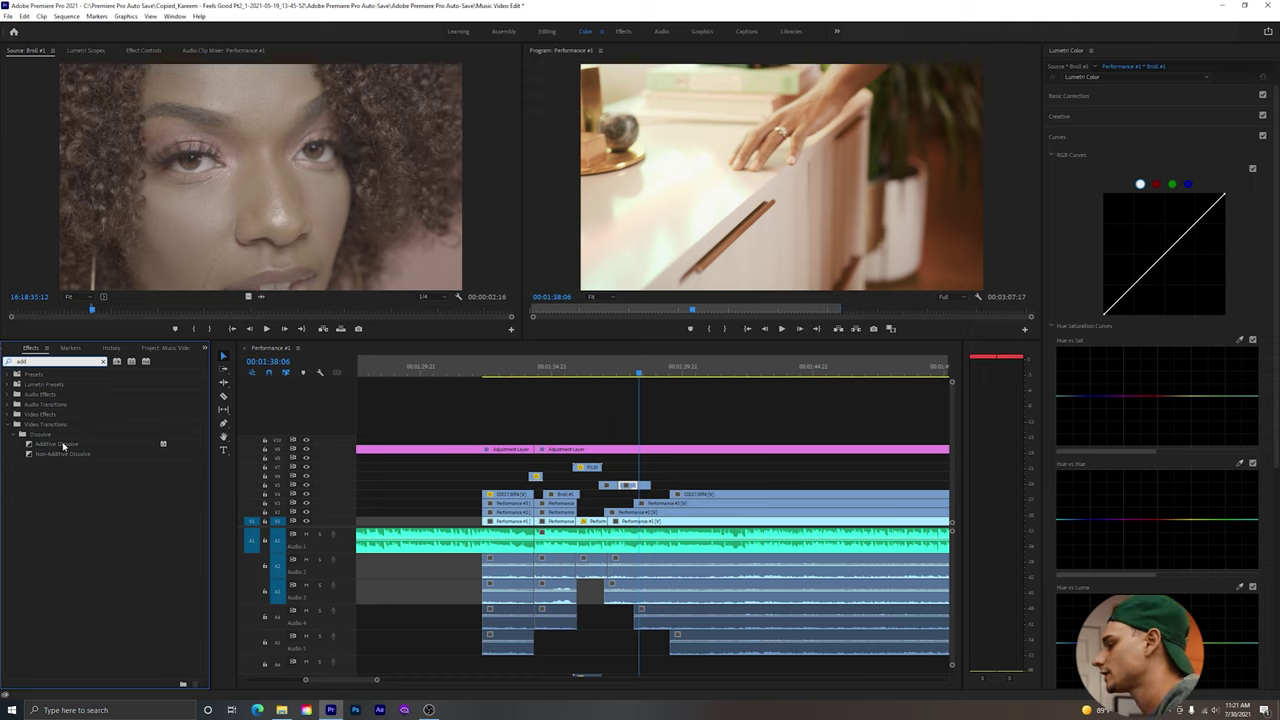
{"action": "left_click_drag", "start_coordinate": [63, 447], "coordinate": [270, 451]}
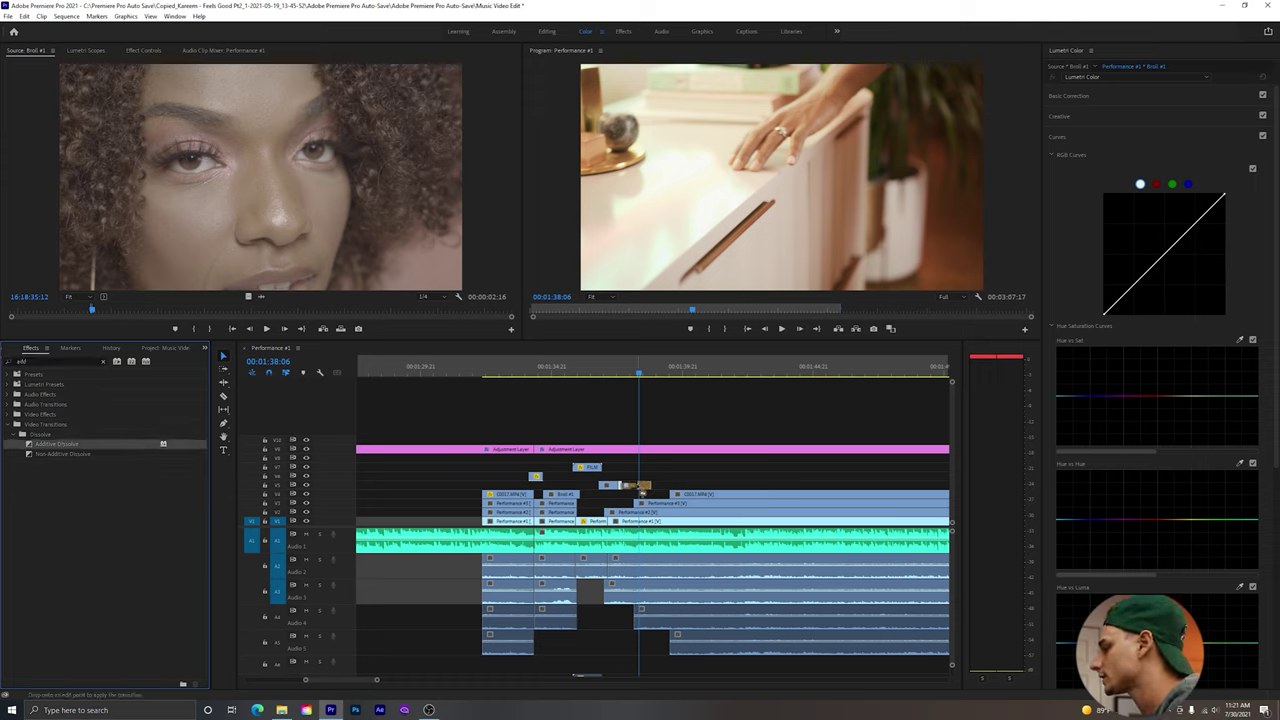
{"action": "left_click_drag", "start_coordinate": [641, 490], "coordinate": [636, 486]}
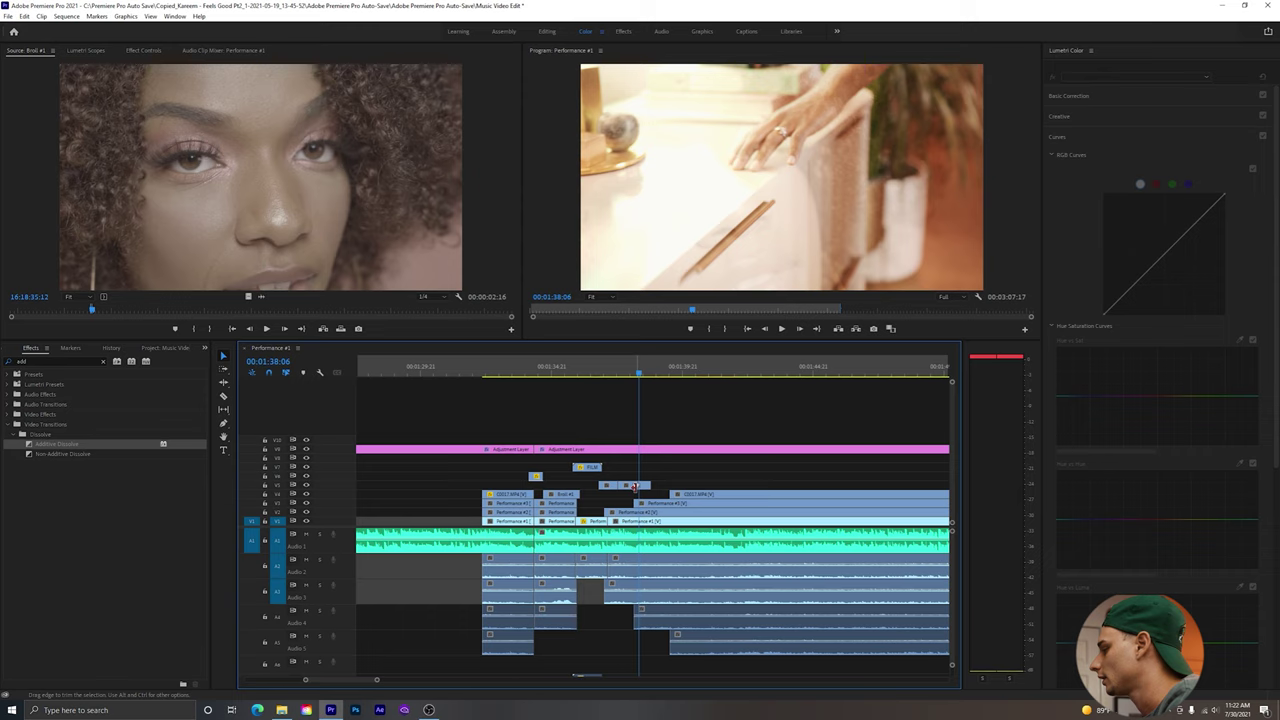
{"action": "left_click", "coordinate": [636, 486]}
Play the dissolve back from 00:01:36:21 and again from 00:01:35:00.
{"action": "left_click", "coordinate": [604, 378]}
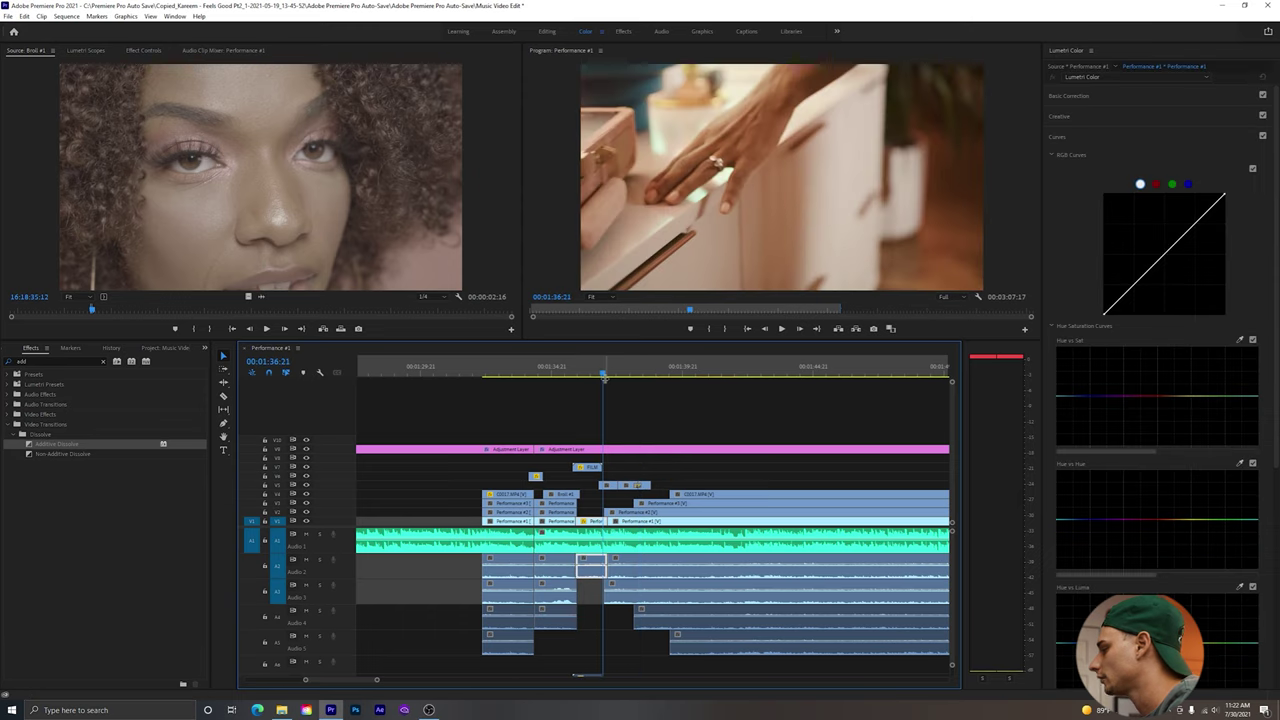
{"action": "key", "text": "space"}
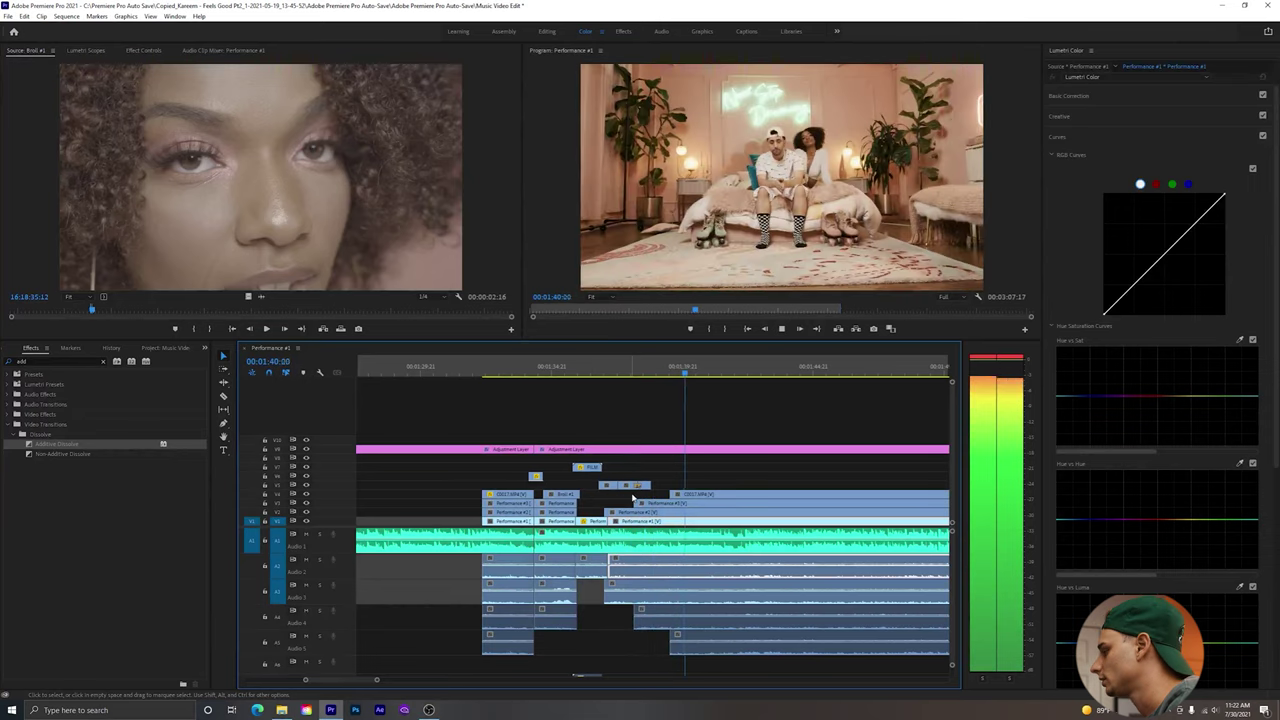
{"action": "key", "text": "space"}
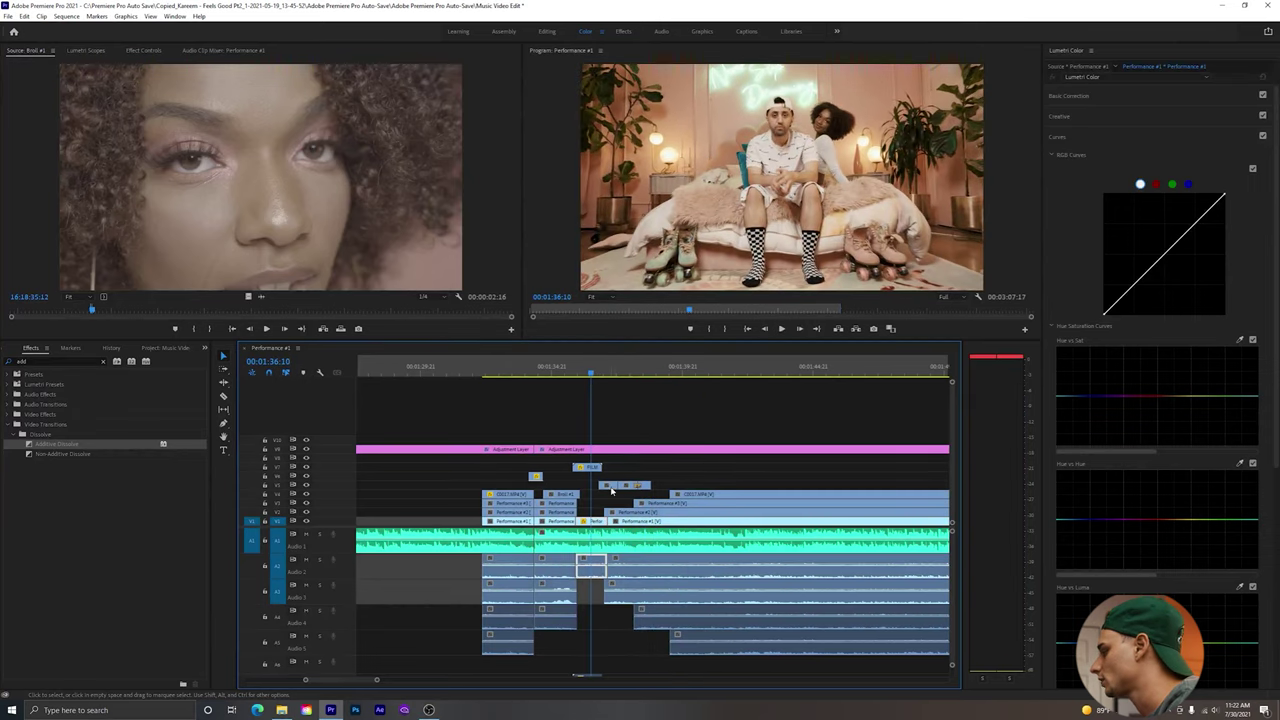
{"action": "left_click", "coordinate": [556, 367]}
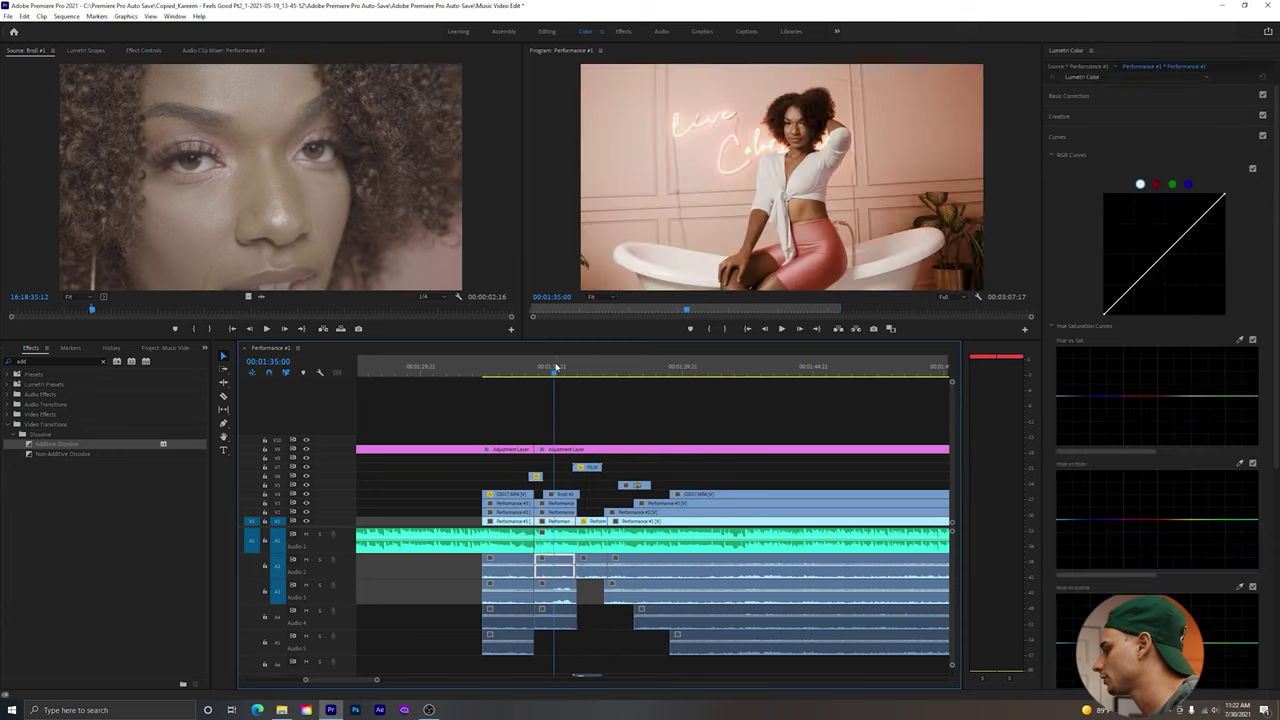
{"action": "key", "text": "space"}
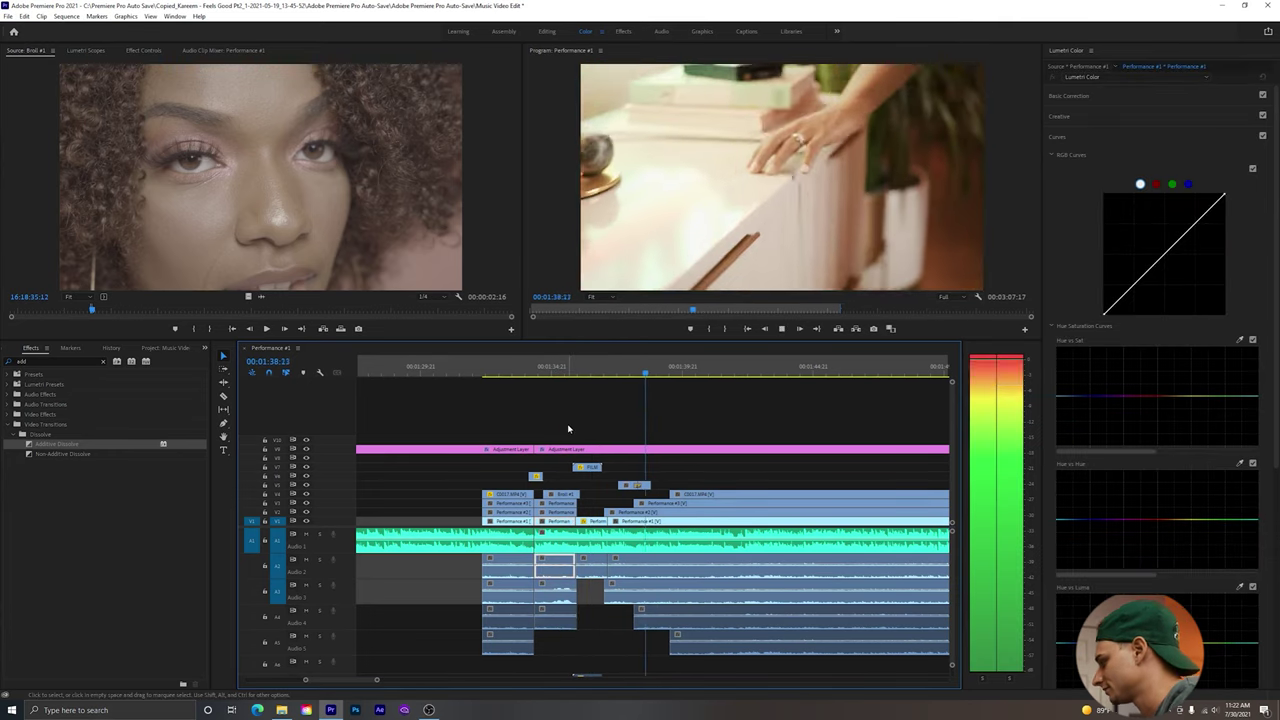
{"action": "key", "text": "space"}
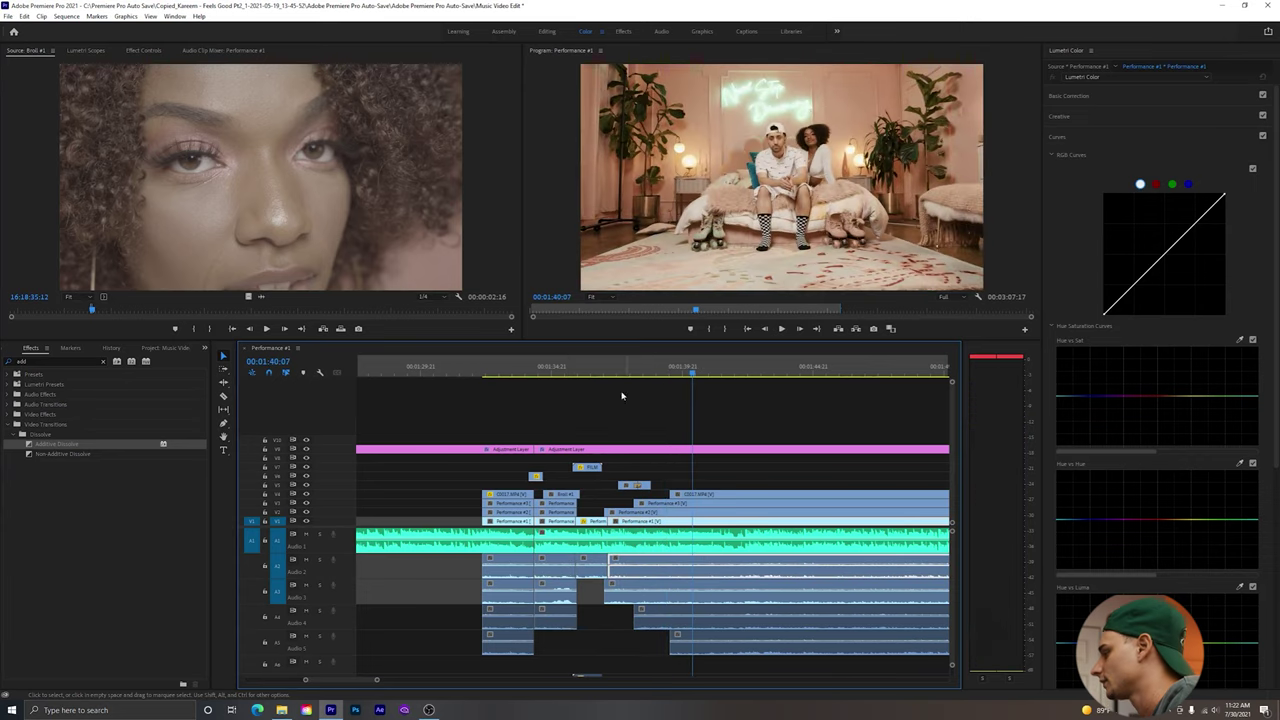
{"action": "left_click", "coordinate": [488, 374]}
{"action": "key", "text": "Down"}
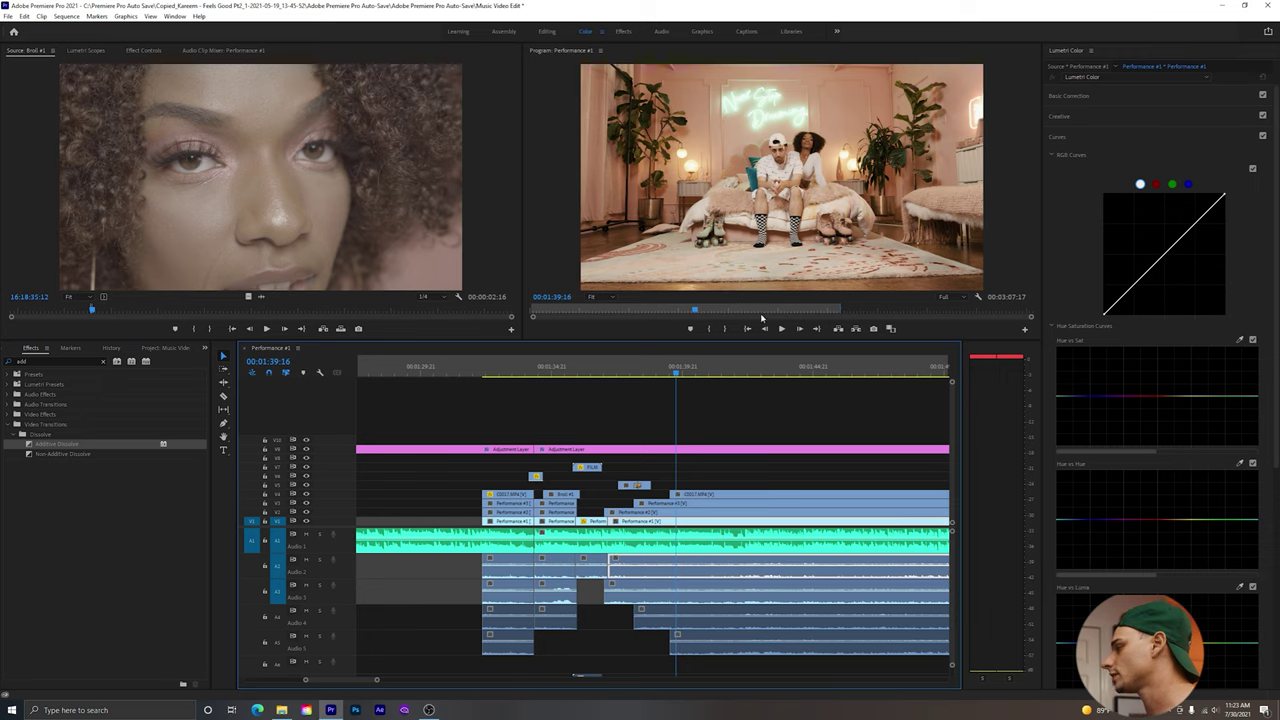
Open the sequence export settings and choose the Match Source - High bitrate preset.
{"action": "key", "text": "ctrl+m"}
{"action": "left_click", "coordinate": [672, 180]}
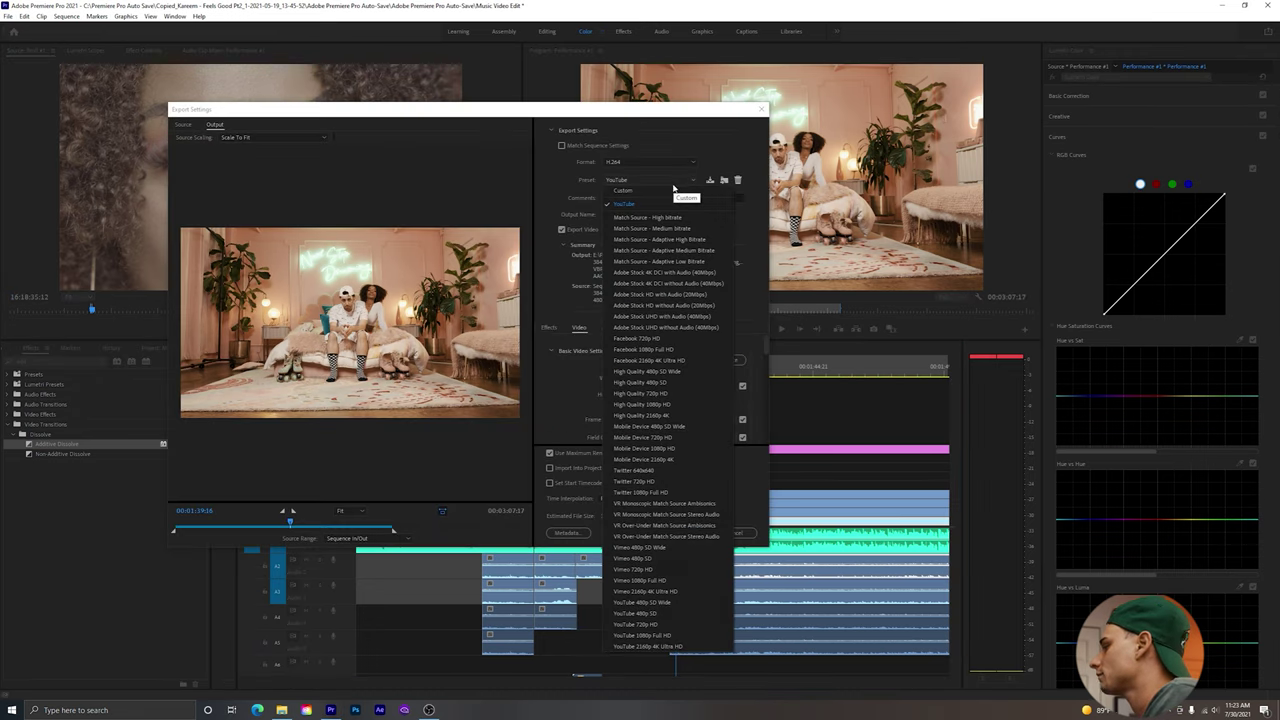
{"action": "left_click", "coordinate": [672, 191]}
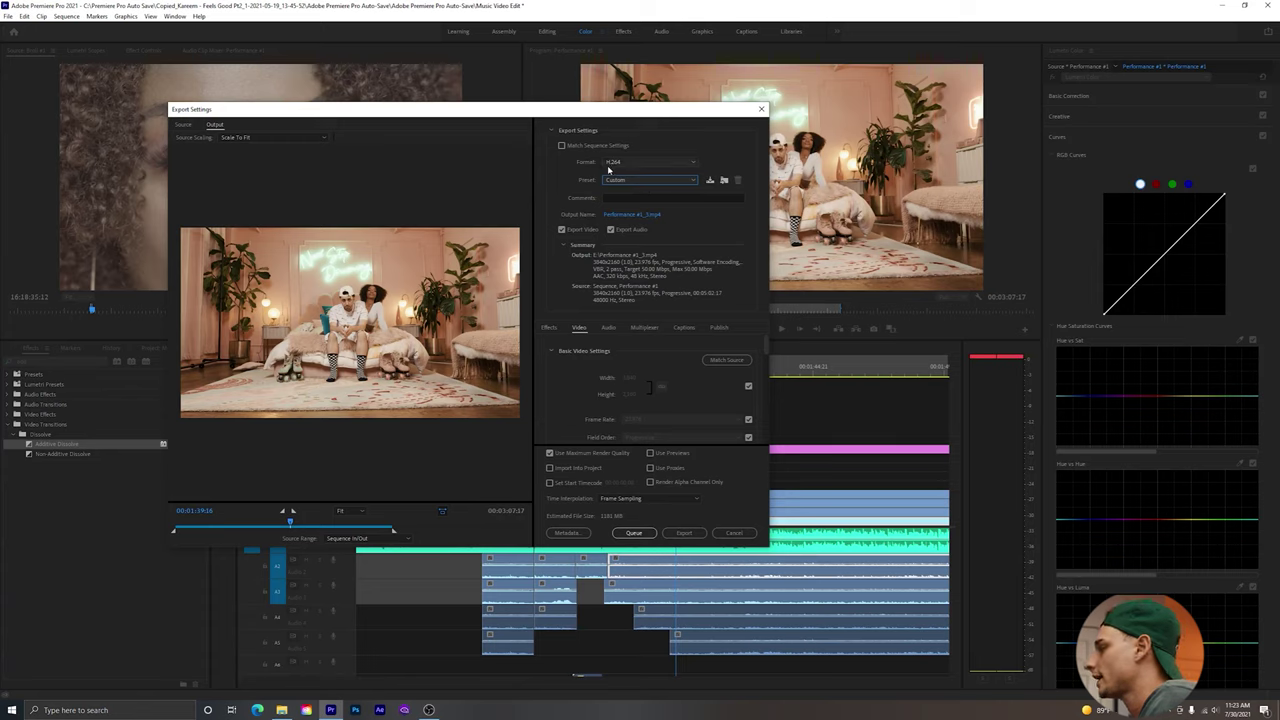
{"action": "left_click", "coordinate": [727, 359]}
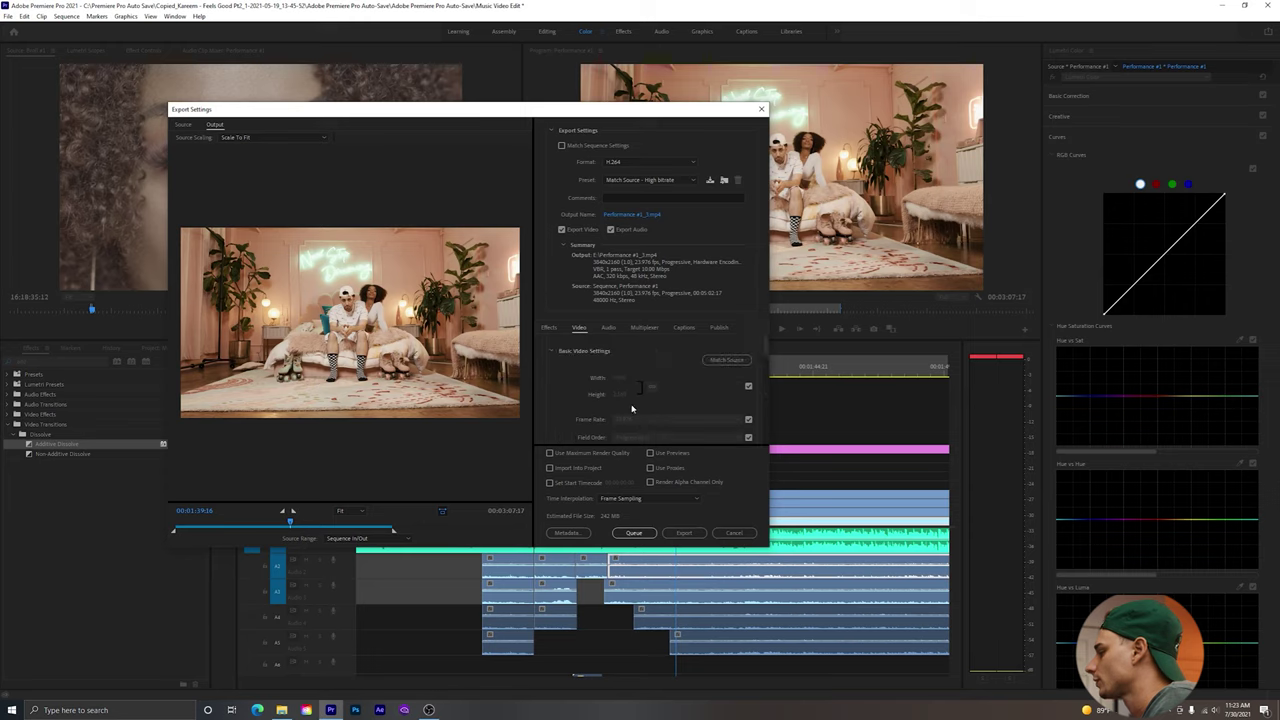
{"action": "scroll", "coordinate": [650, 400], "scroll_direction": "down", "scroll_amount": 2}
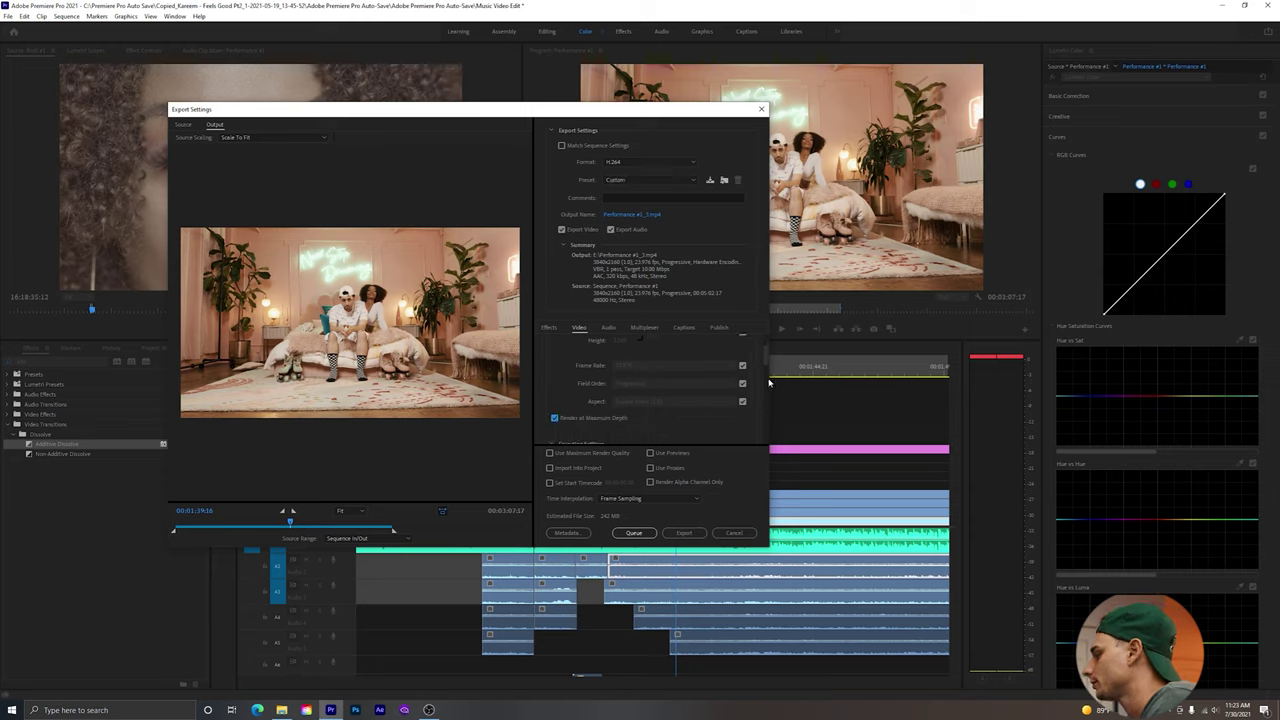
{"action": "left_click_drag", "start_coordinate": [767, 365], "coordinate": [749, 419]}
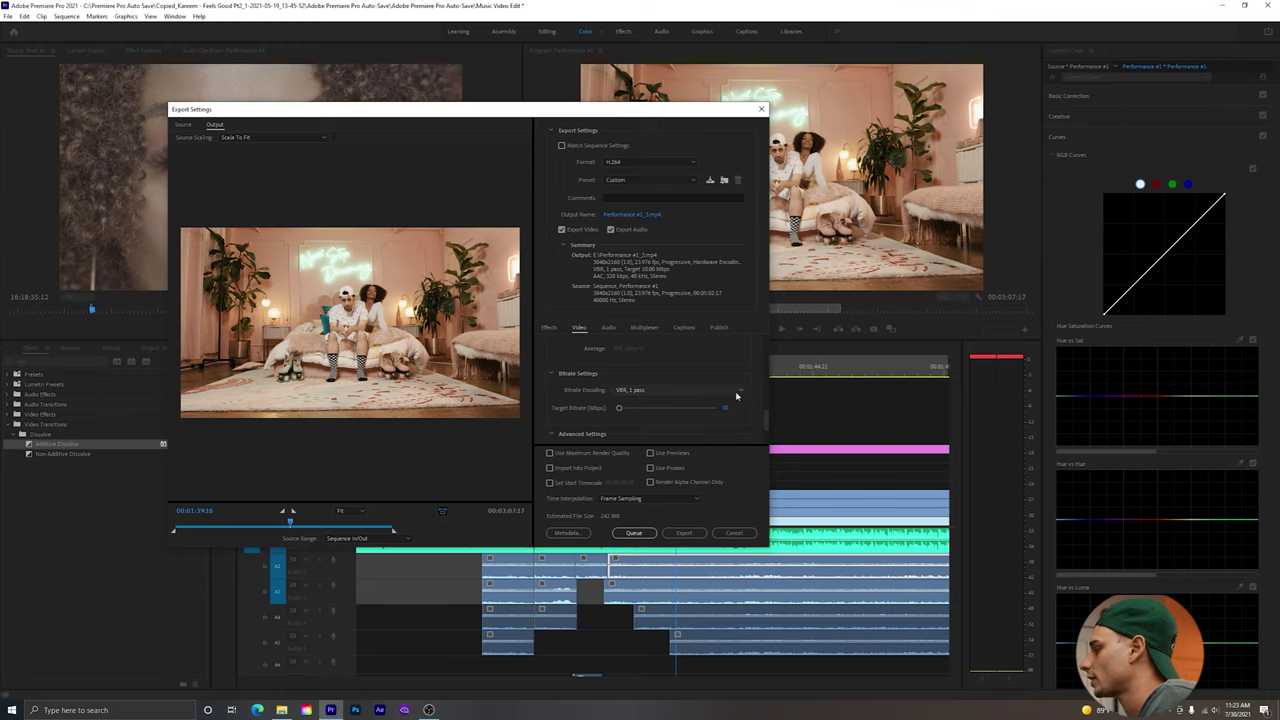
Set bitrate encoding to VBR, 2 pass with 50 Mbps target and maximum bitrate.
{"action": "left_click", "coordinate": [738, 396]}
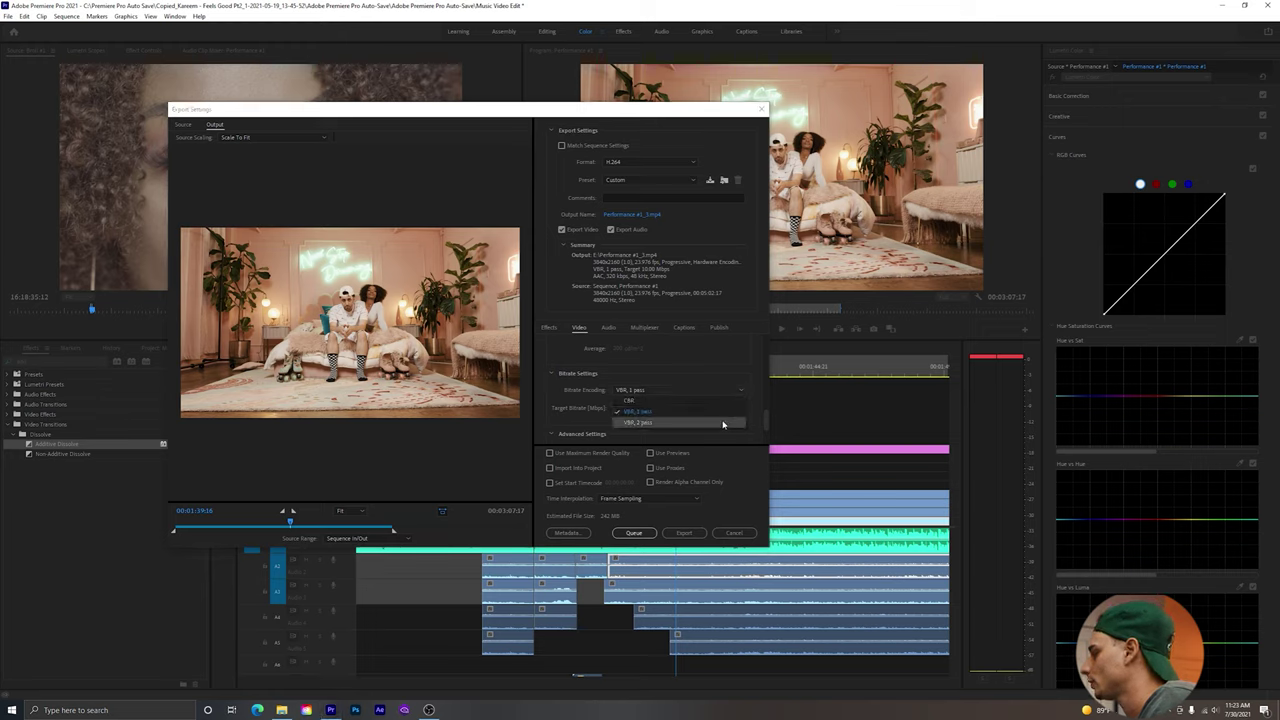
{"action": "left_click", "coordinate": [717, 426]}
{"action": "left_click_drag", "start_coordinate": [769, 414], "coordinate": [768, 420]}
{"action": "left_click", "coordinate": [727, 407]}
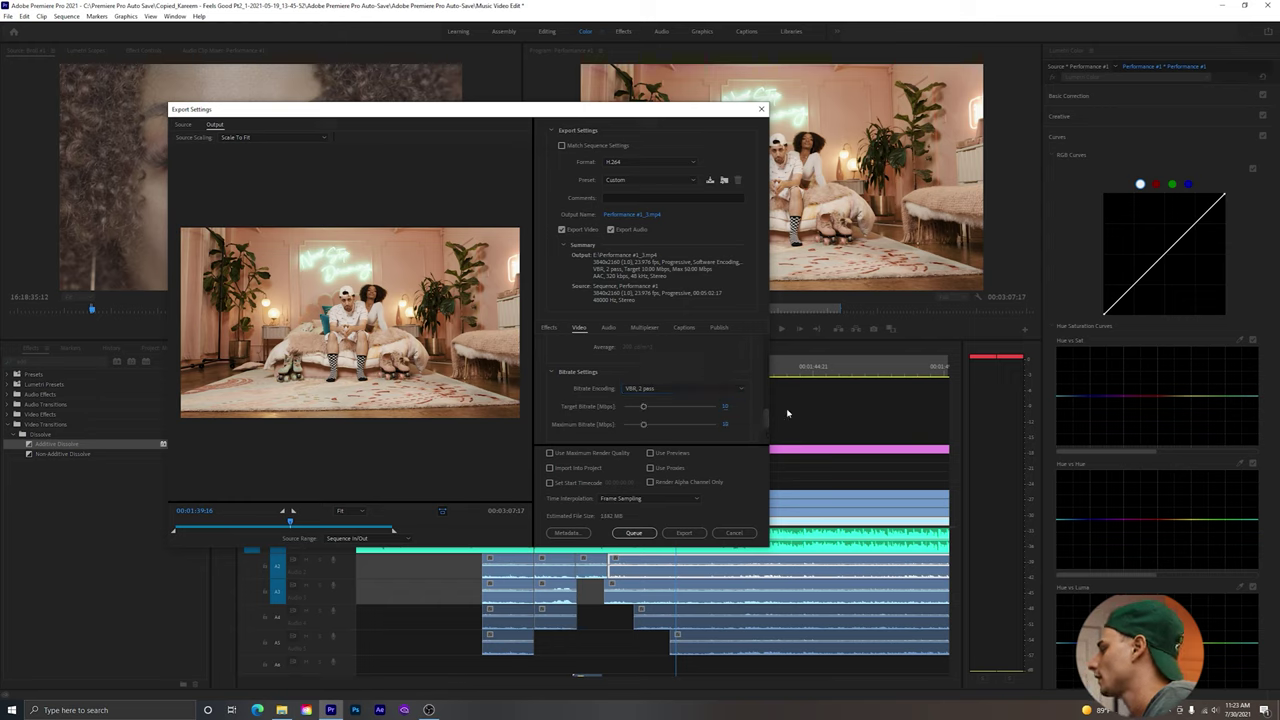
{"action": "scroll", "coordinate": [766, 421], "scroll_direction": "down", "scroll_amount": 3}
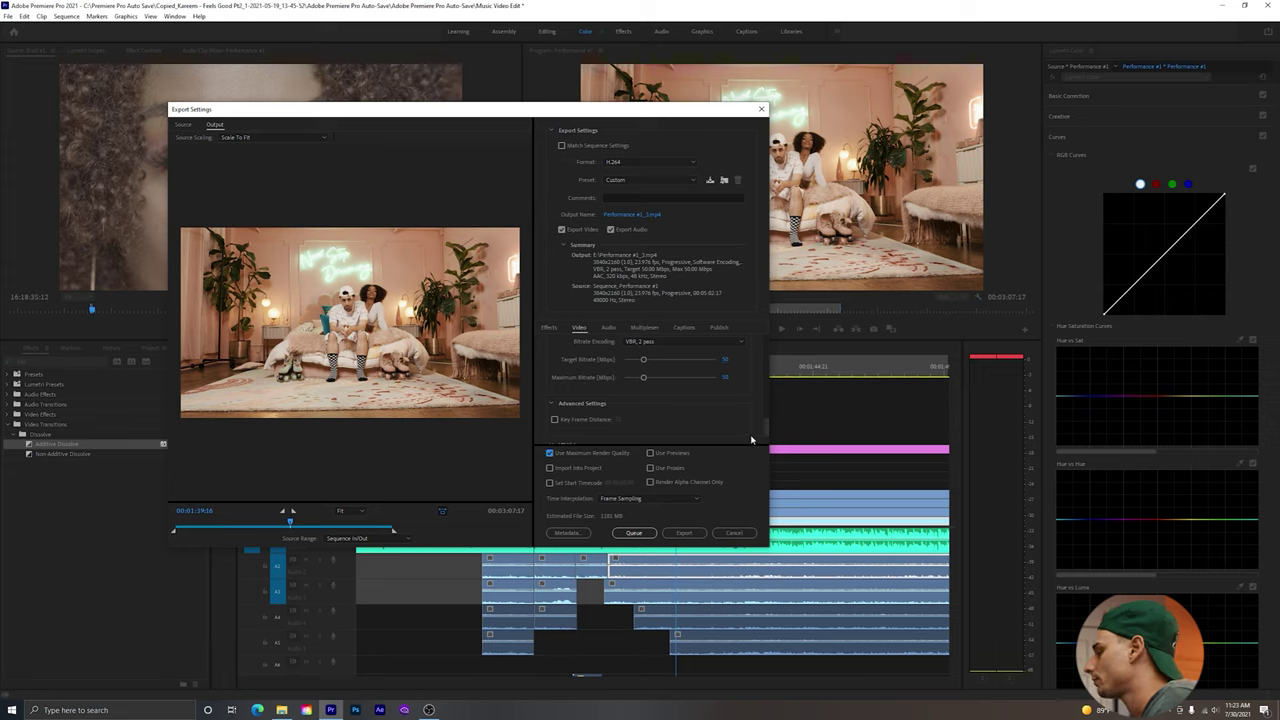
{"action": "scroll", "coordinate": [767, 432], "scroll_direction": "down", "scroll_amount": 3}
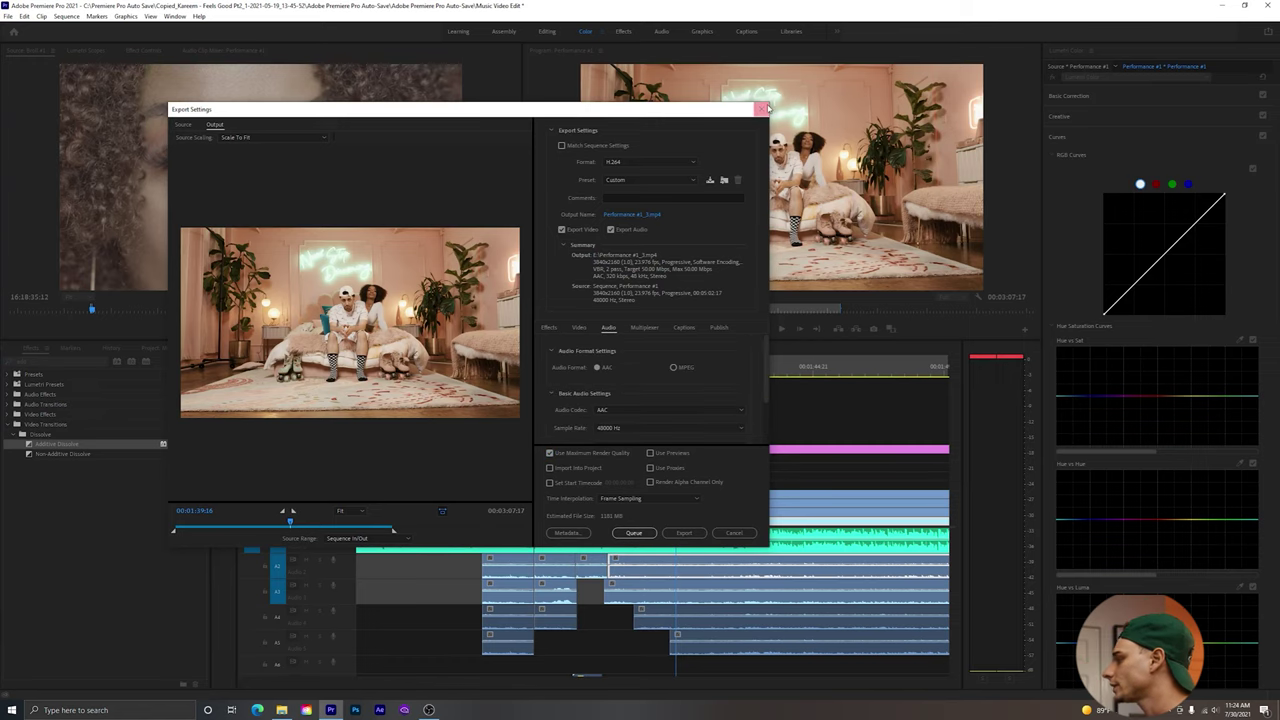
{"action": "left_click", "coordinate": [762, 109]}
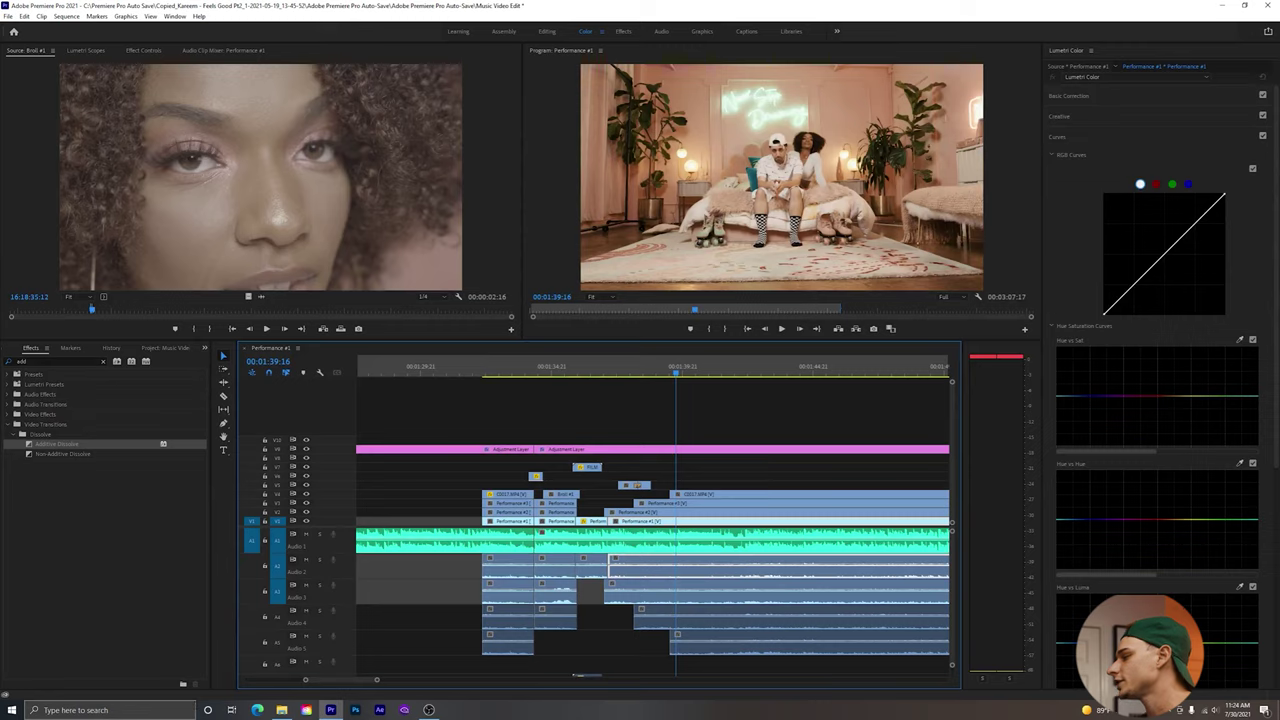